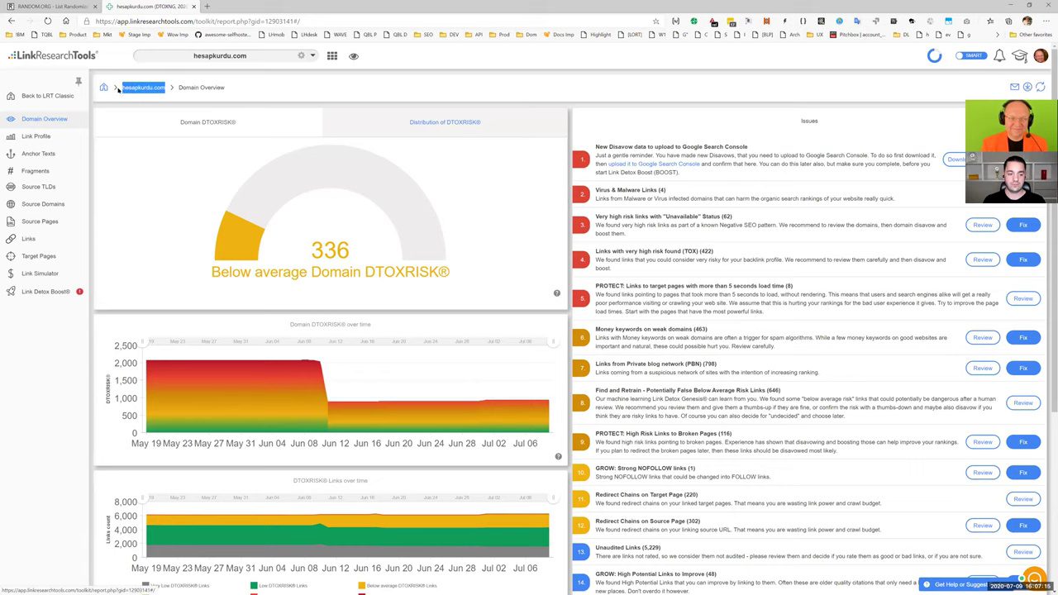
# - Open hesapkurdu.com in a new Edge tab
pyautogui.hotkey('ctrl', 't')
pyautogui.write('hesapkurdu.com')
pyautogui.press('Return')
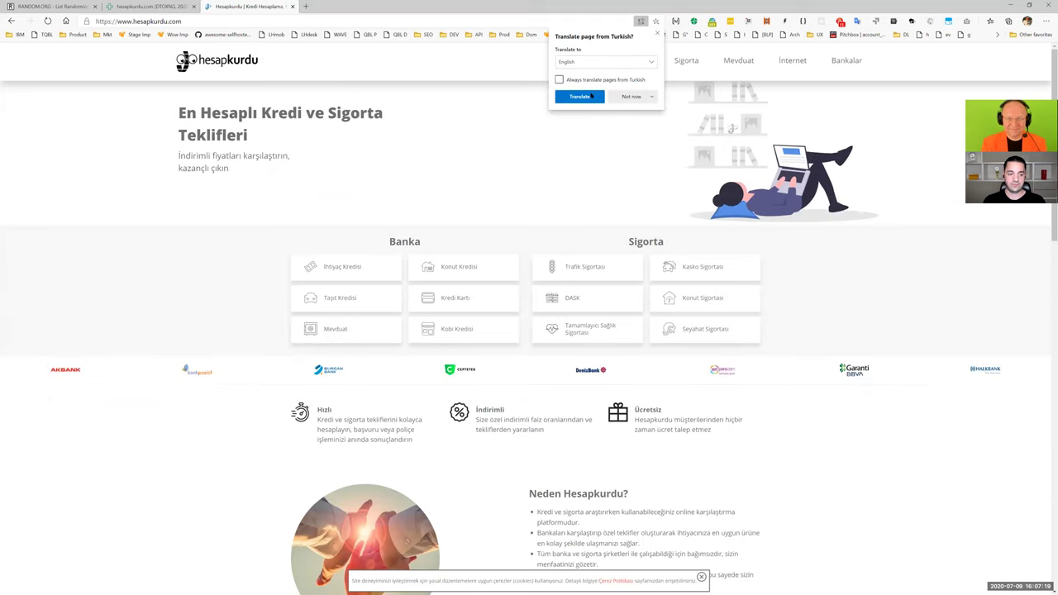
# - Translate the Turkish page into English, zoom to 110%, and return to the LinkResearchTools report
pyautogui.click(579, 97)
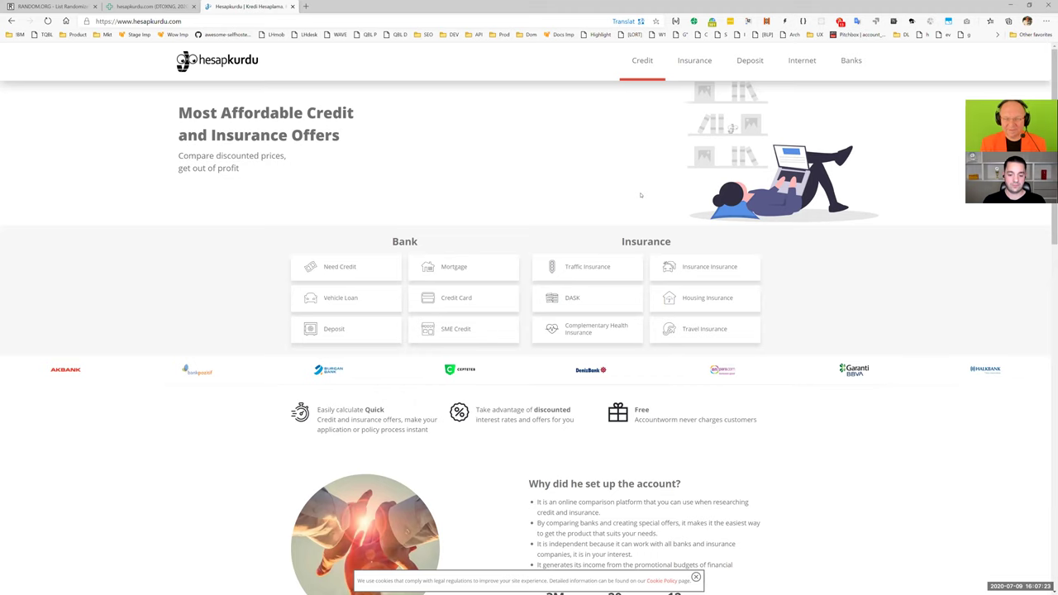
pyautogui.hotkey('ctrl', '+')
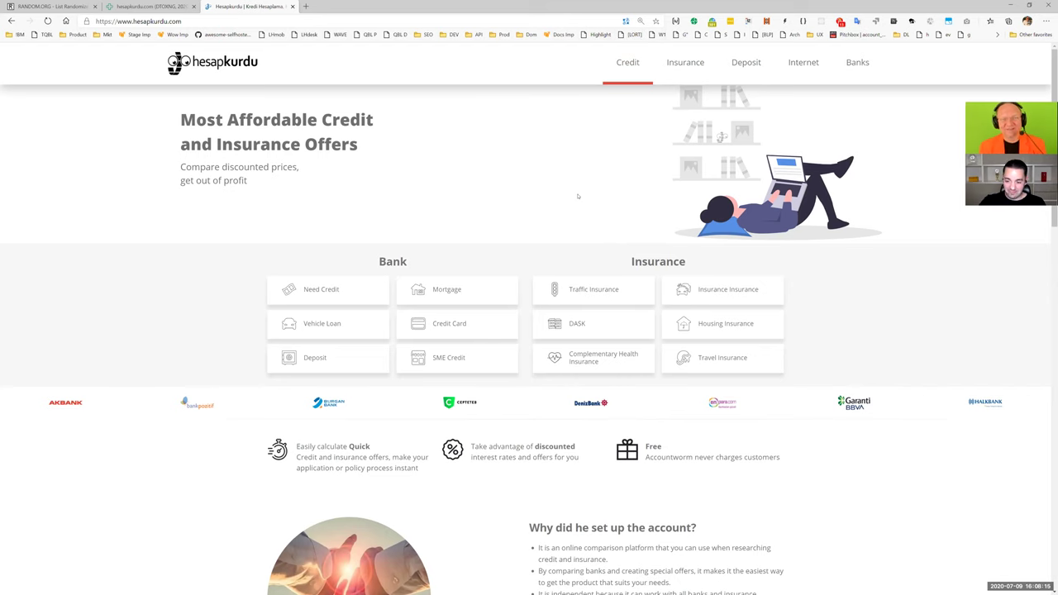
pyautogui.hotkey('ctrl', 'shift', 'Tab')
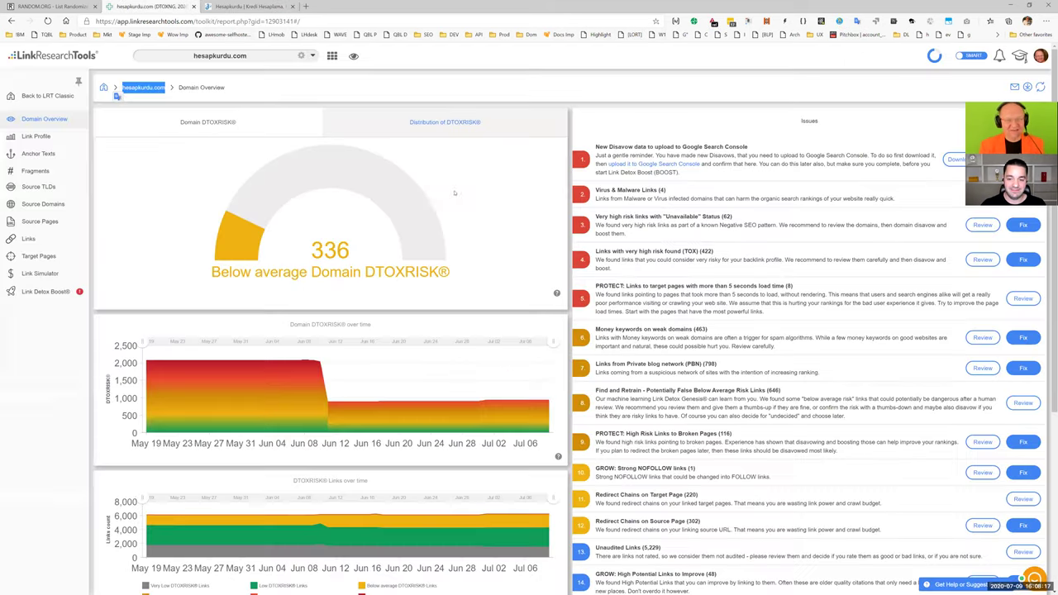
# - Open the Anchor Texts report, enlarge it, and rank anchors by DTOXRISK
pyautogui.click(37, 155)
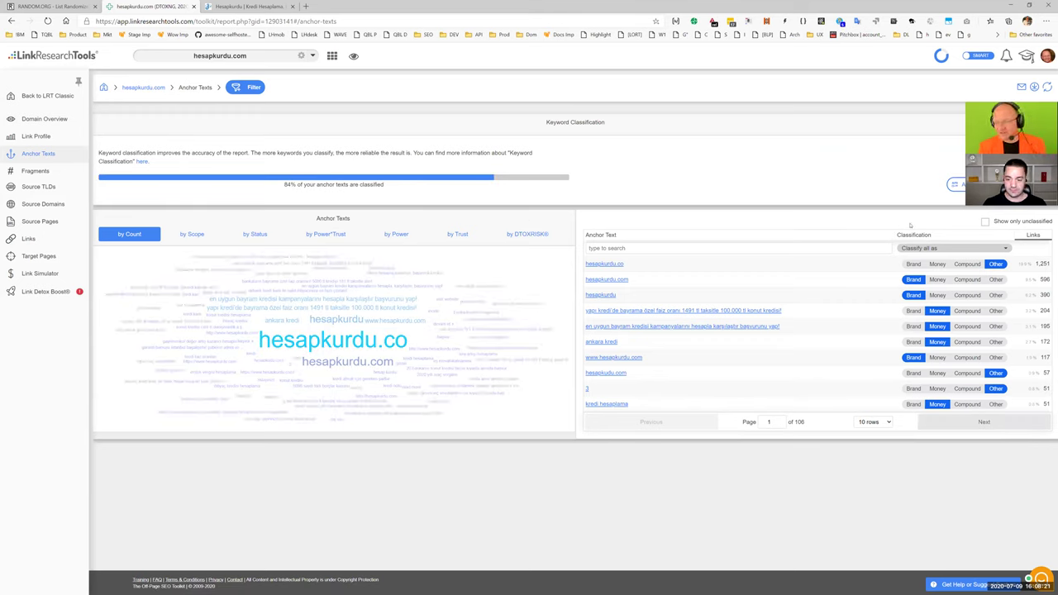
pyautogui.moveTo(332, 351)
pyautogui.hotkey('ctrl', '+')
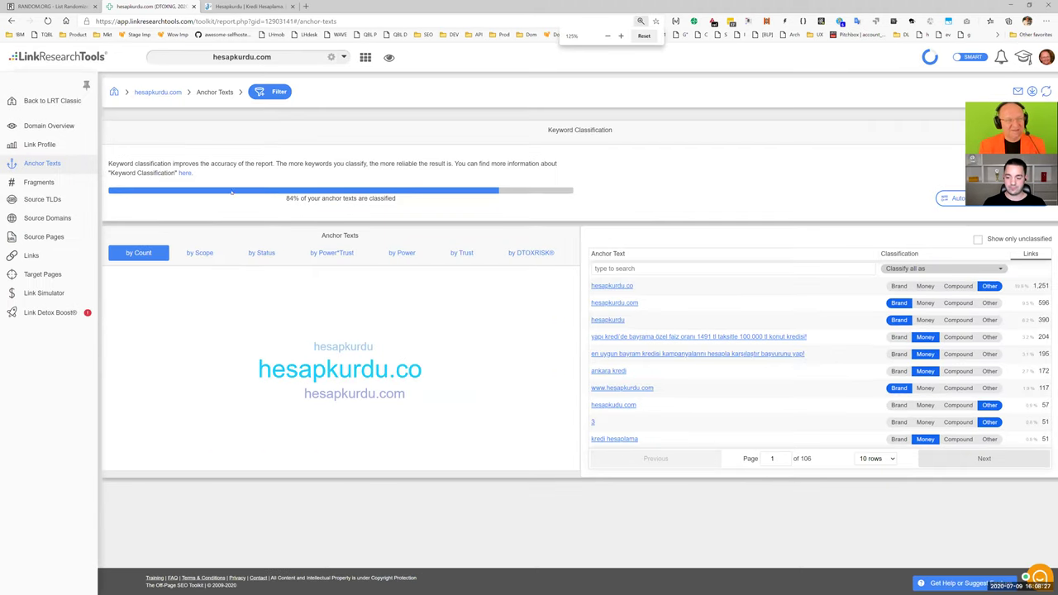
pyautogui.hotkey('ctrl', '+')
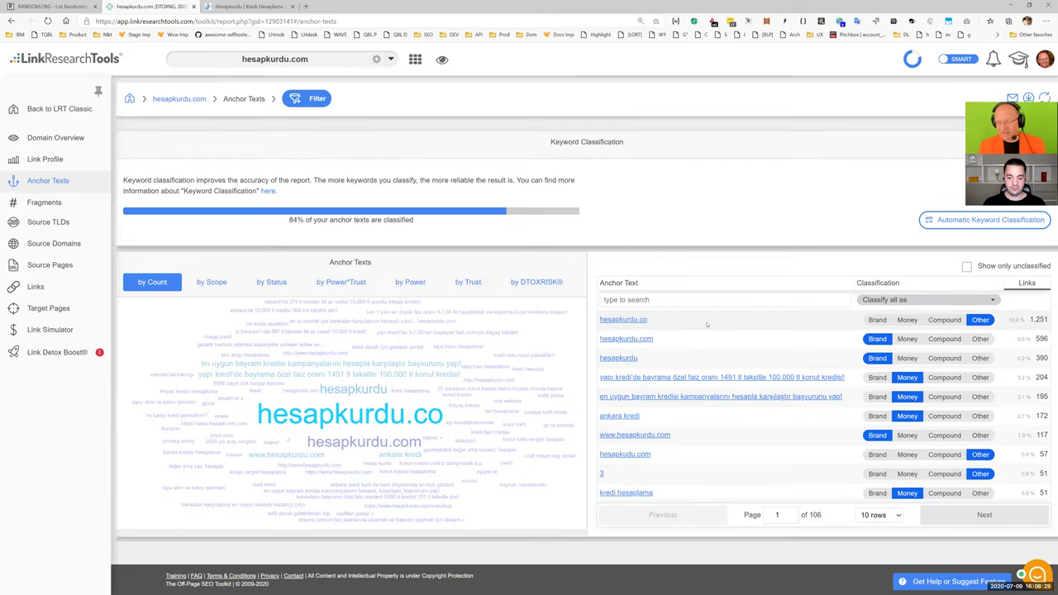
pyautogui.moveTo(651, 323); pyautogui.dragTo(598, 321)
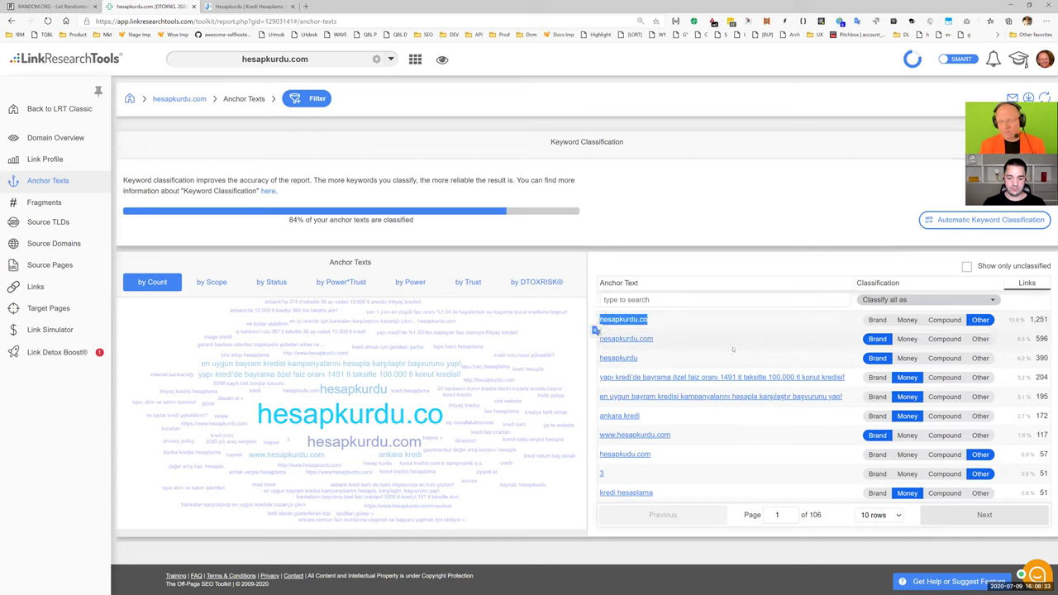
pyautogui.click(536, 283)
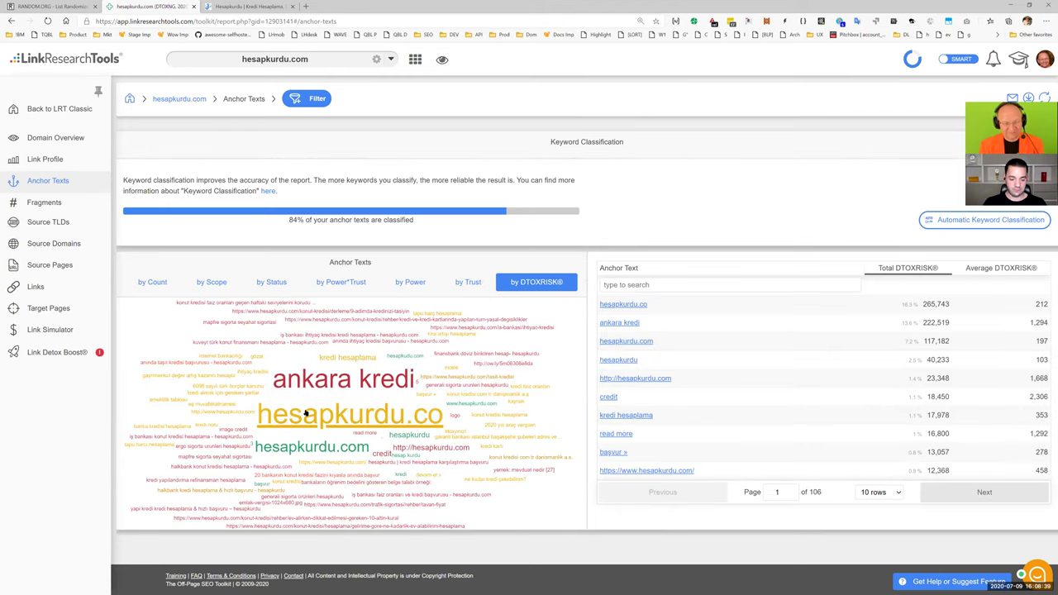
# - Copy the top anchor hesapkurdu.co and load it as a website in a new tab
pyautogui.moveTo(650, 304); pyautogui.dragTo(598, 304)
pyautogui.hotkey('ctrl', 'c')
pyautogui.hotkey('ctrl', 't')
pyautogui.hotkey('ctrl', 'v')
pyautogui.press('Return')
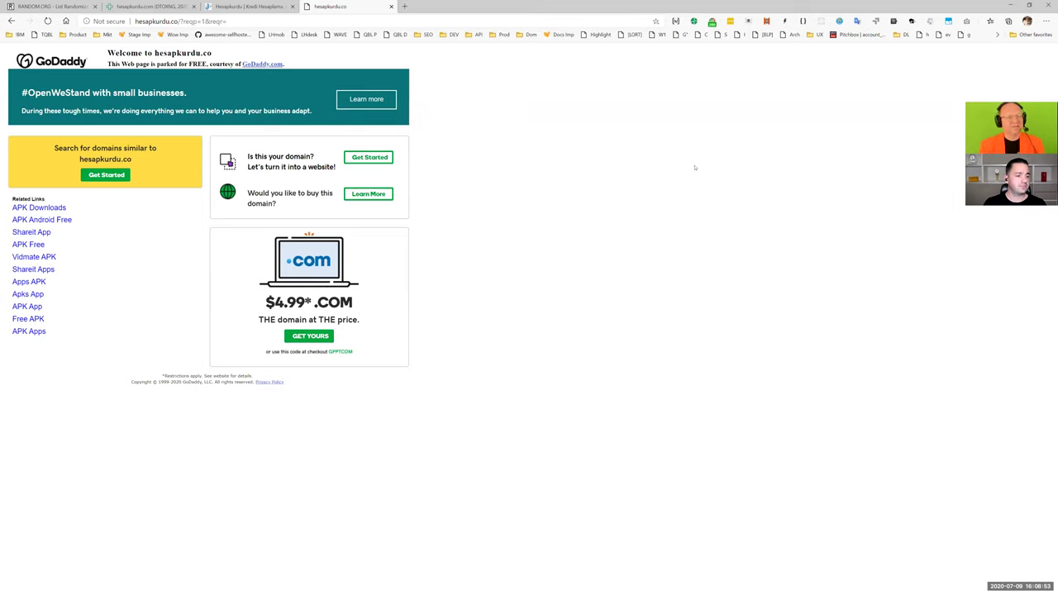
# - Compare the hesapkurdu.com site with the parked hesapkurdu.co page
pyautogui.click(261, 7)
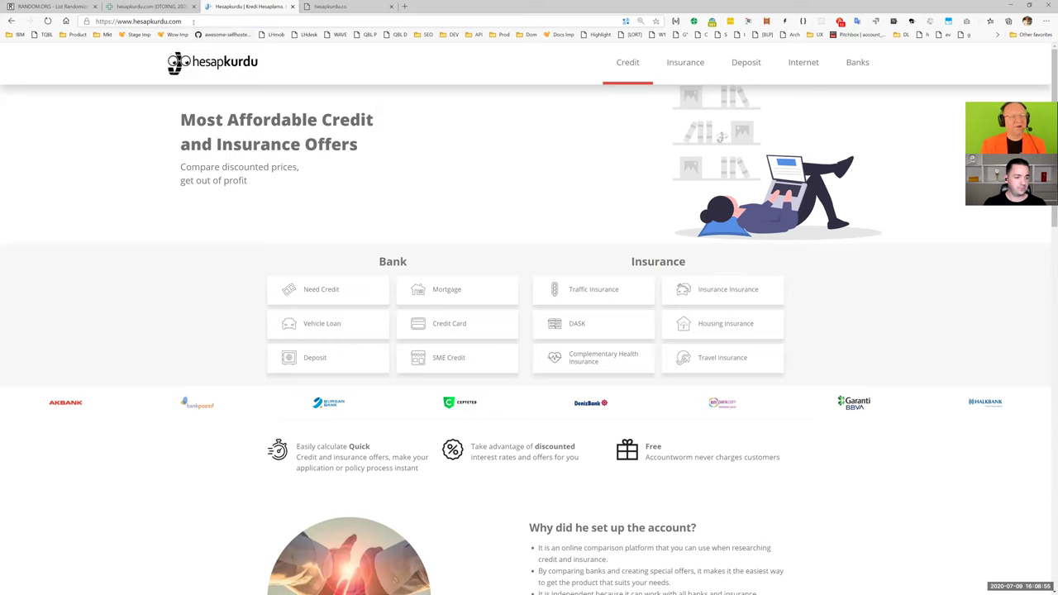
pyautogui.click(168, 22)
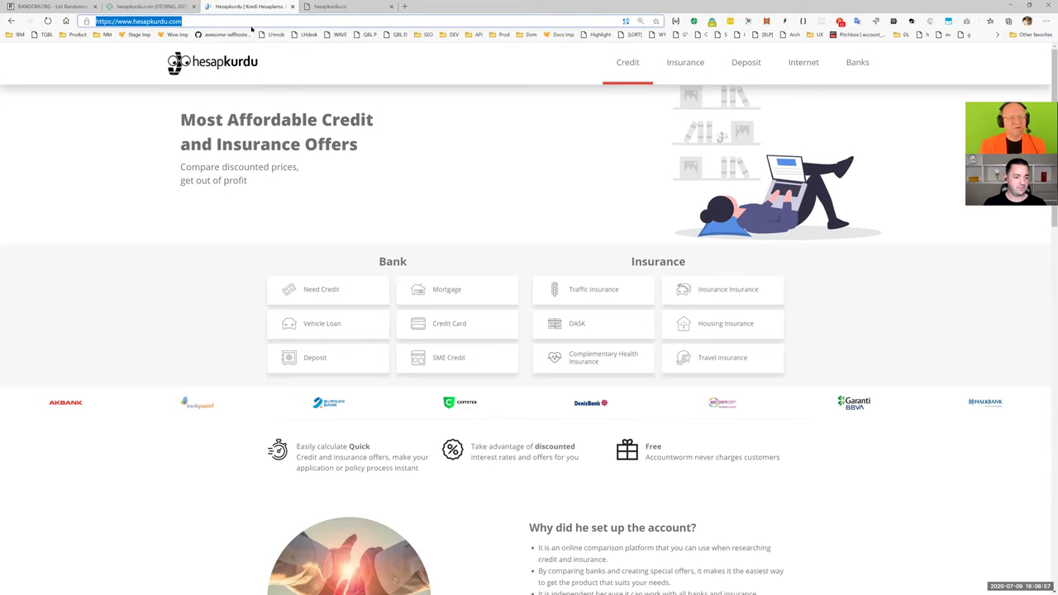
pyautogui.click(350, 7)
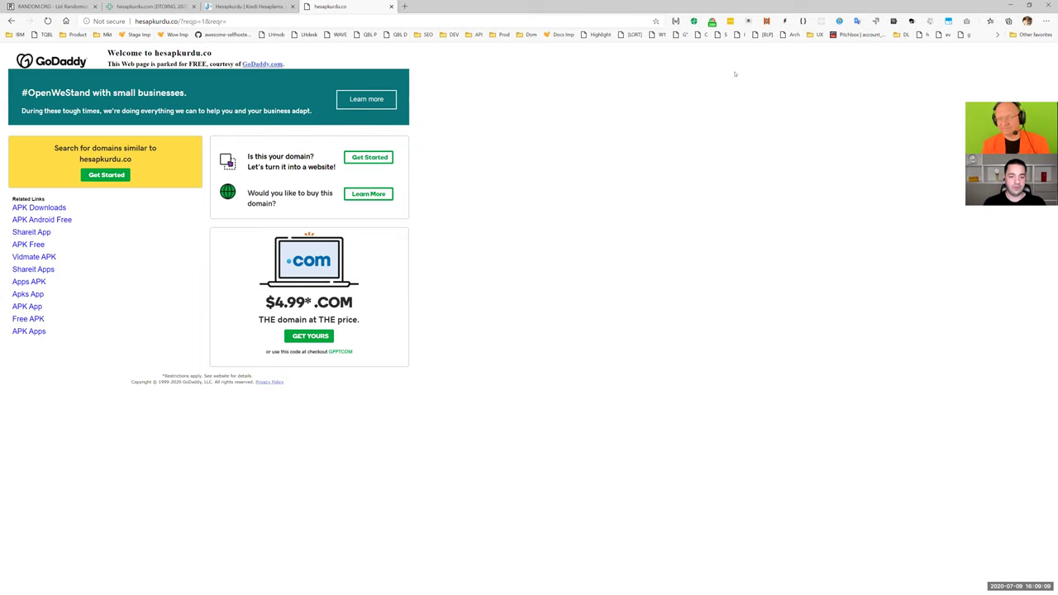
pyautogui.click(248, 7)
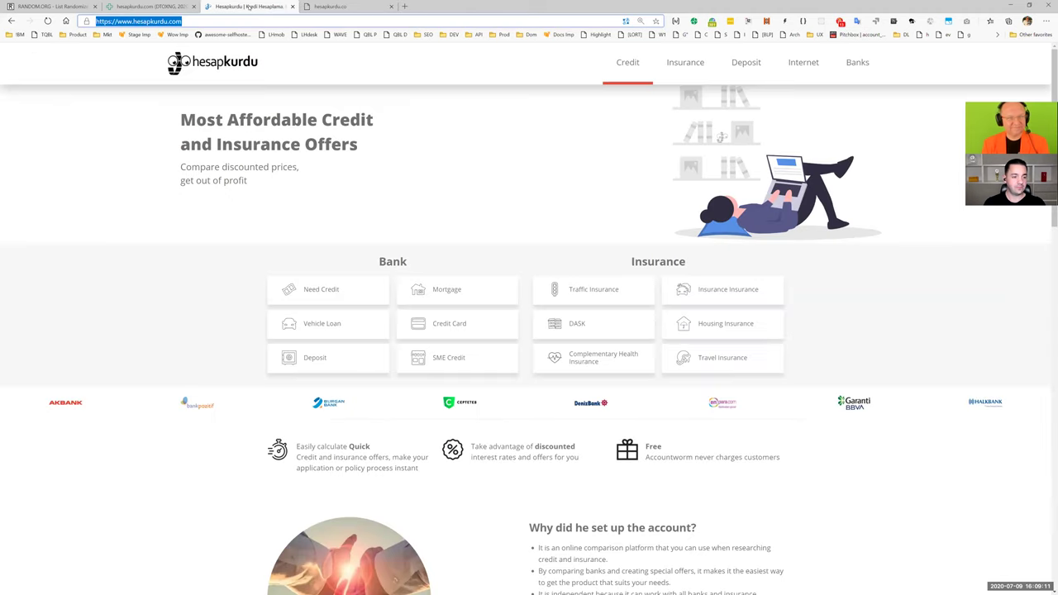
# - Back in the Anchor Texts report, list the 2,559 links whose anchor contains hesapkurdu.co
pyautogui.click(149, 7)
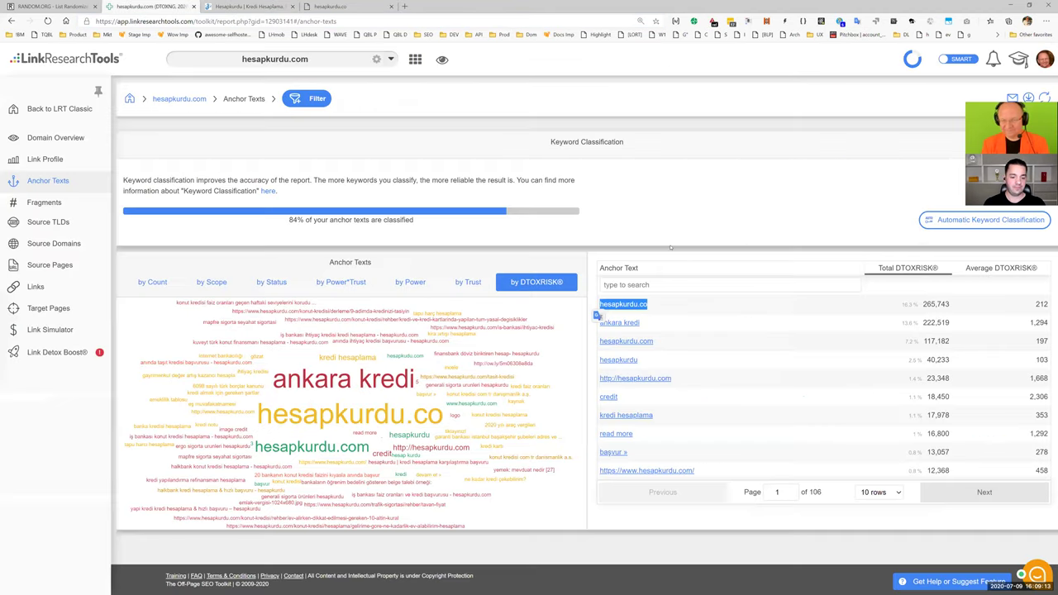
pyautogui.click(752, 312)
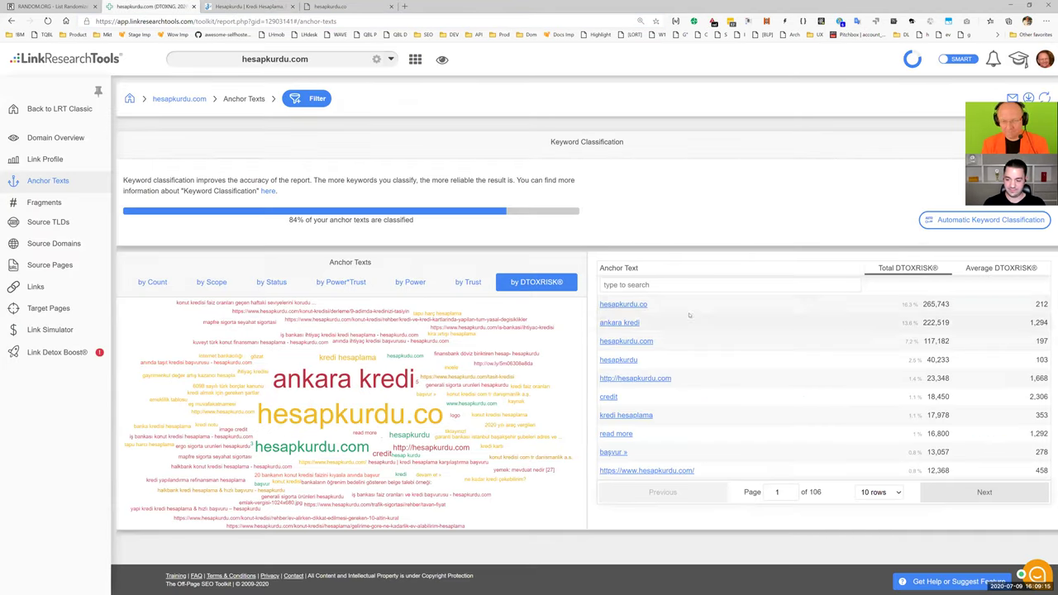
pyautogui.click(642, 306)
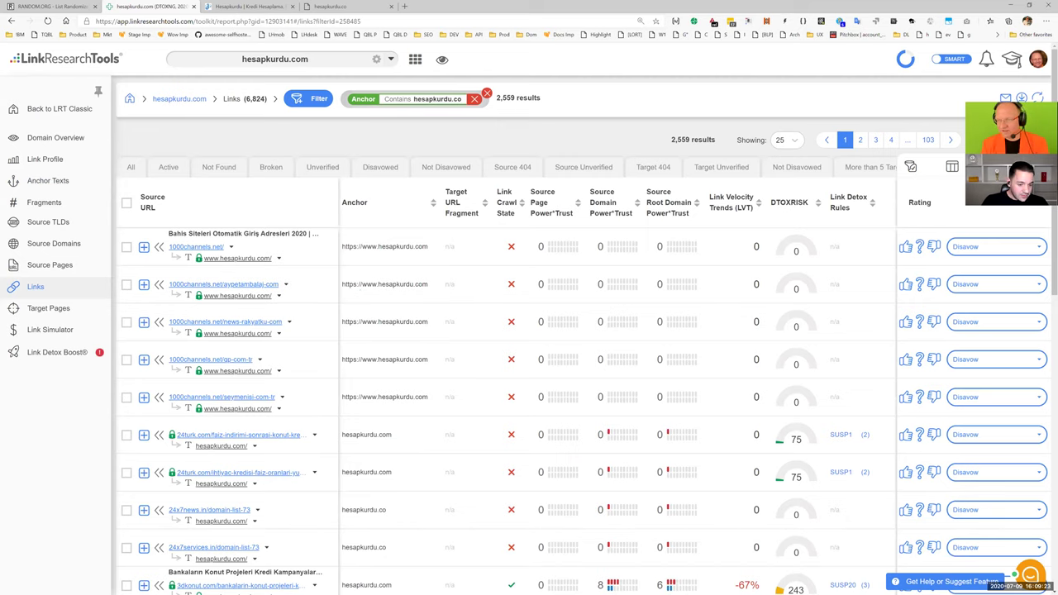
# - Move DTOXRISK and Follow NoFollow right after Anchor, apply, then filter to active links (410)
pyautogui.click(953, 166)
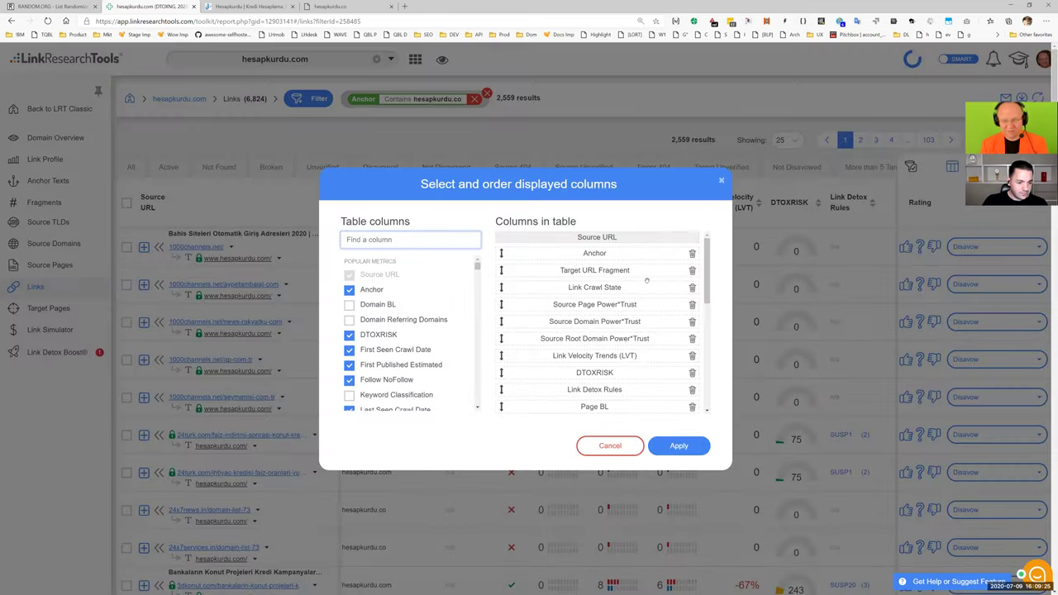
pyautogui.moveTo(623, 372); pyautogui.dragTo(652, 283)
pyautogui.moveTo(649, 386); pyautogui.dragTo(642, 303)
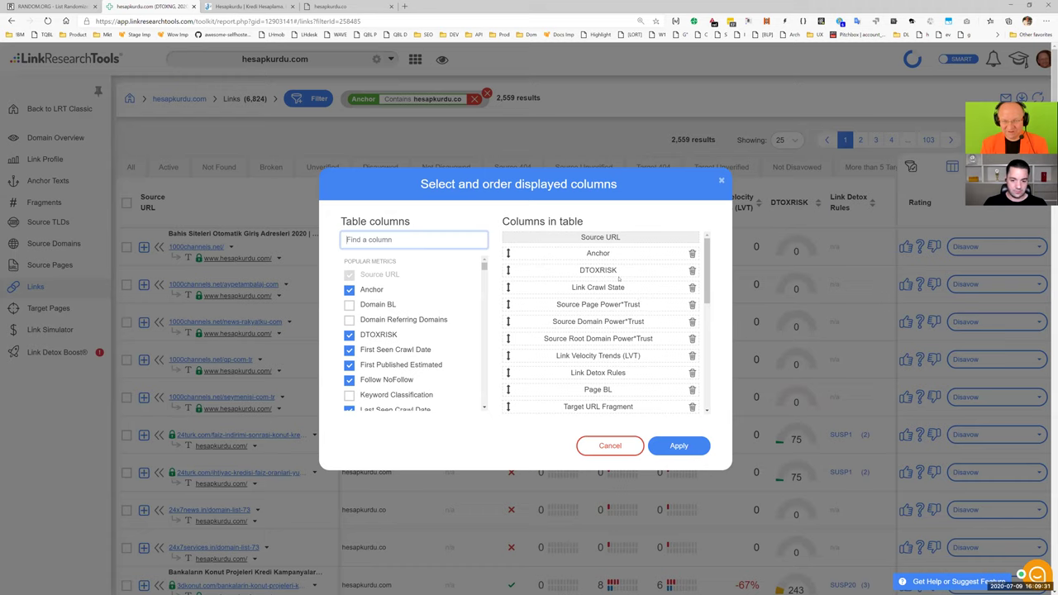
pyautogui.scroll(-2, 645, 366)
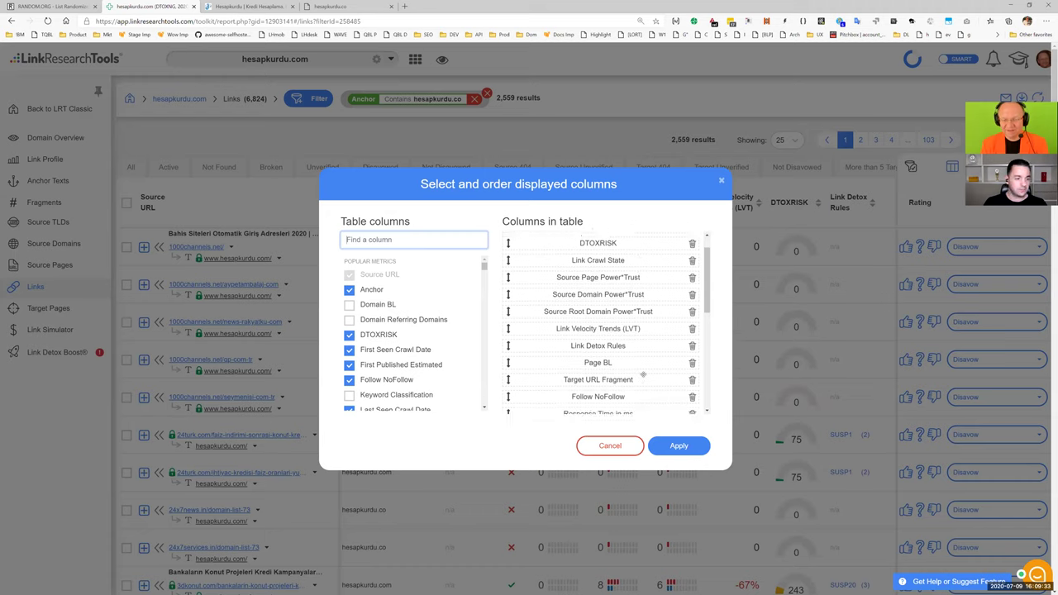
pyautogui.moveTo(639, 368); pyautogui.dragTo(642, 287)
pyautogui.click(679, 445)
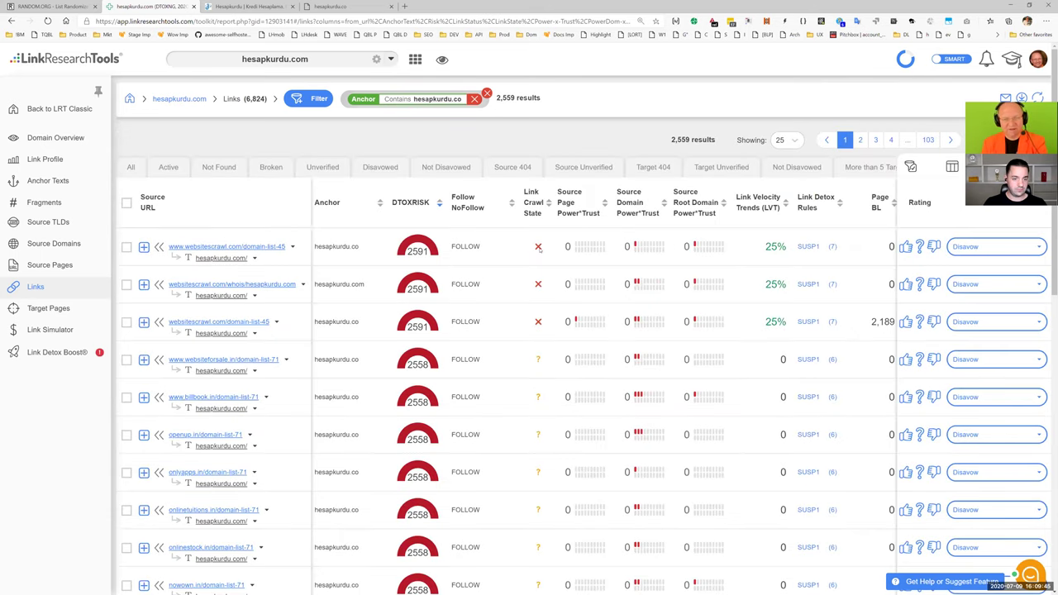
pyautogui.click(169, 168)
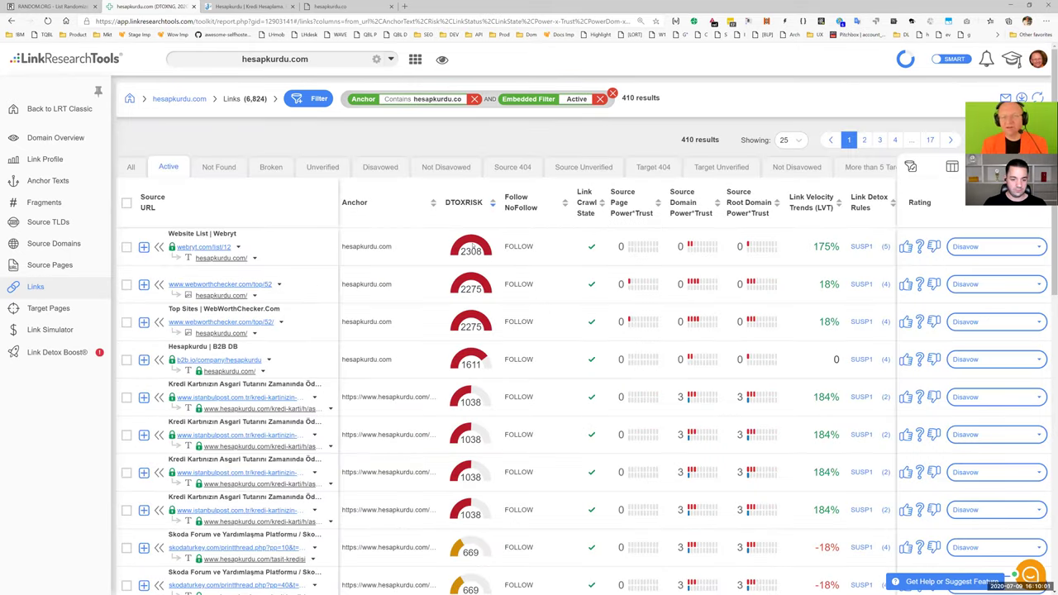
# - Expand the skodaturkey.com forum link to view its redirect trace and source URL
pyautogui.scroll(-3, 312, 314)
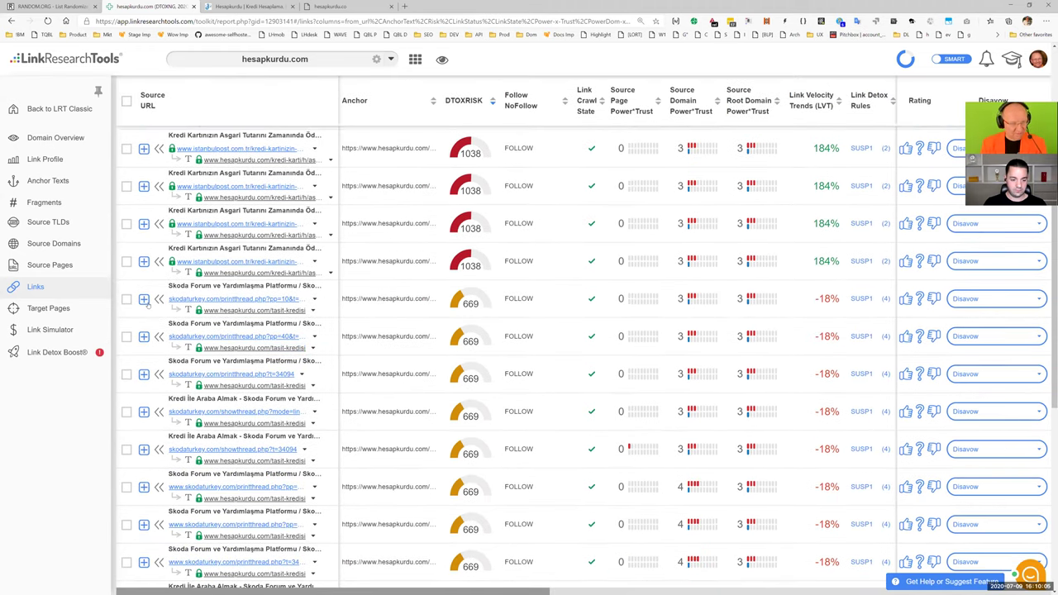
pyautogui.click(144, 300)
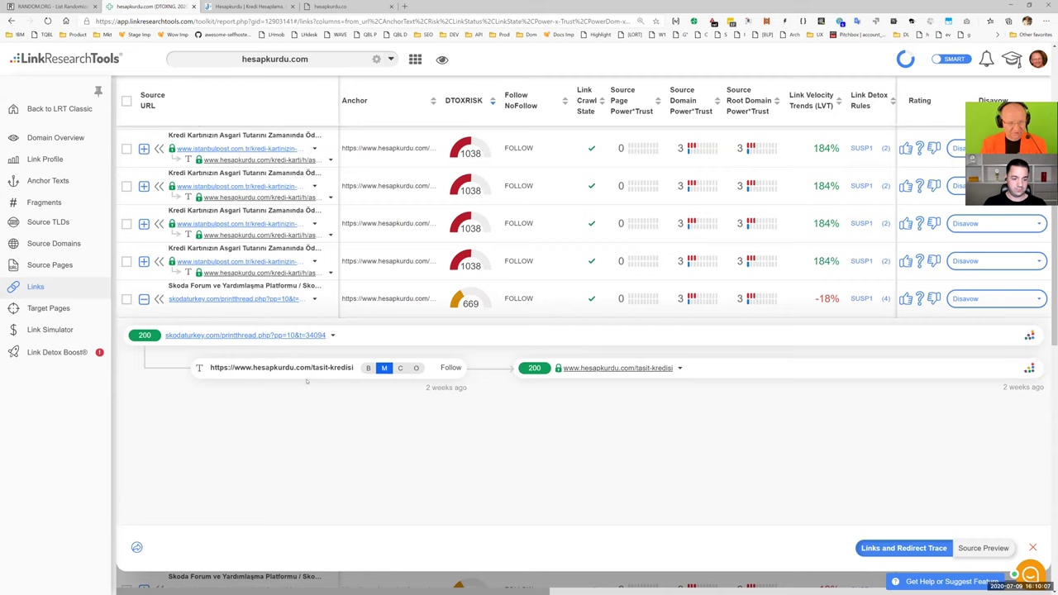
pyautogui.moveTo(165, 336); pyautogui.dragTo(329, 339)
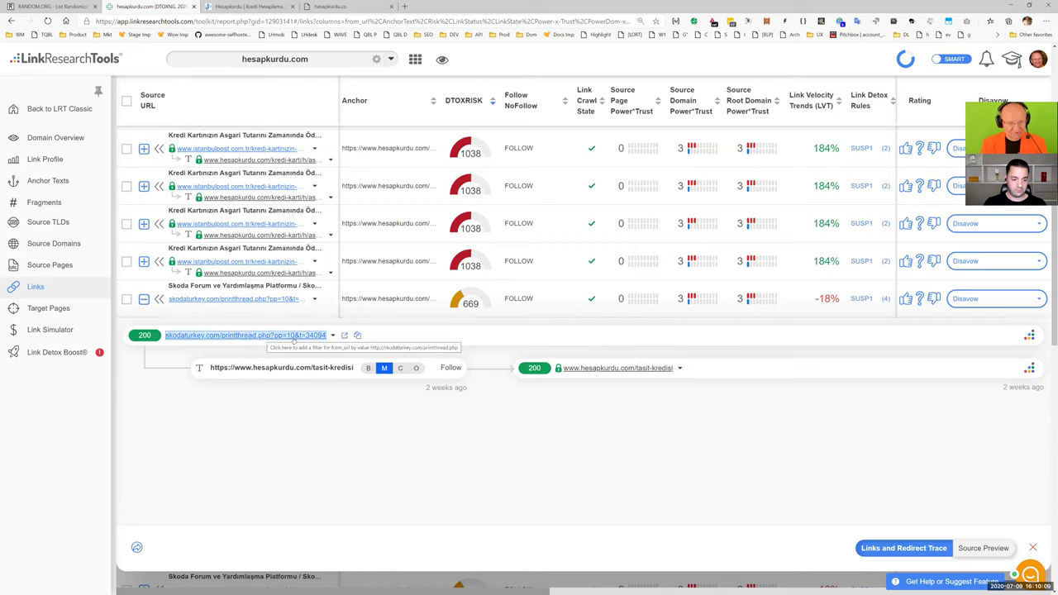
pyautogui.click(344, 342)
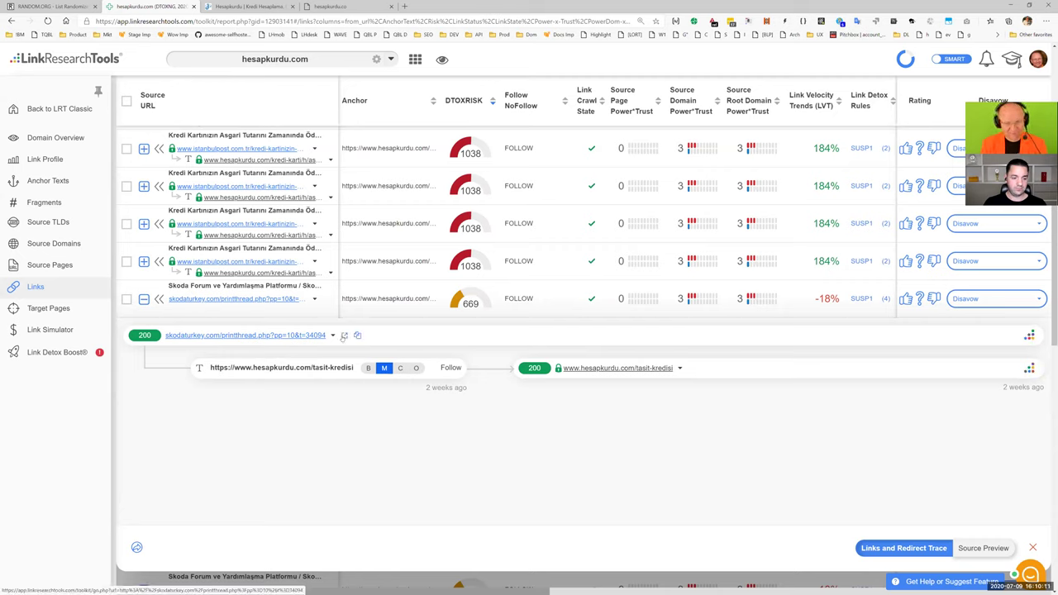
# - Close the Skoda link's details and open the Source Domains report listing 207 domains
pyautogui.click(158, 299)
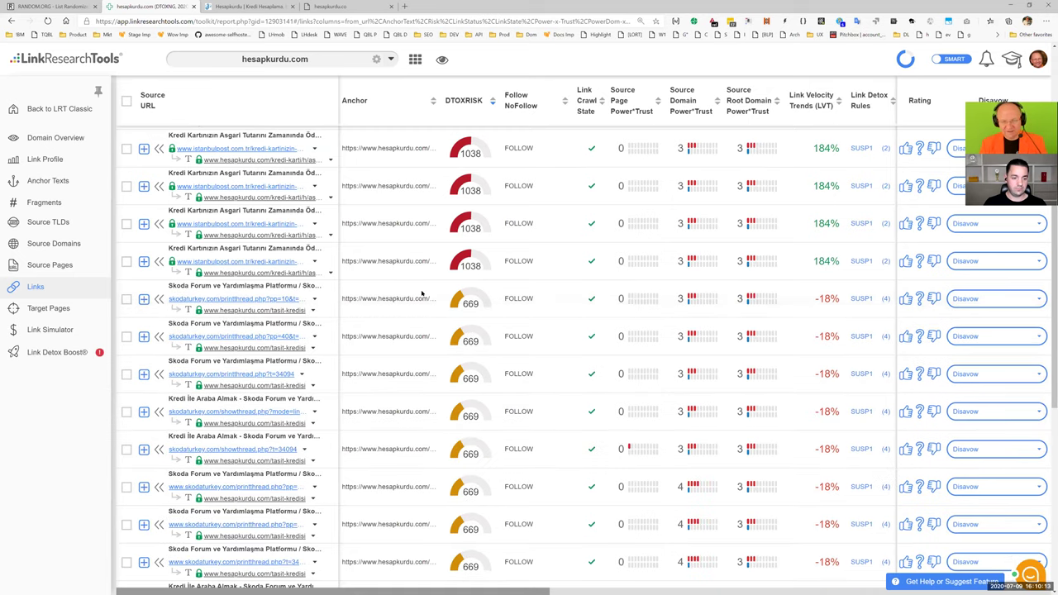
pyautogui.scroll(-2, 503, 381)
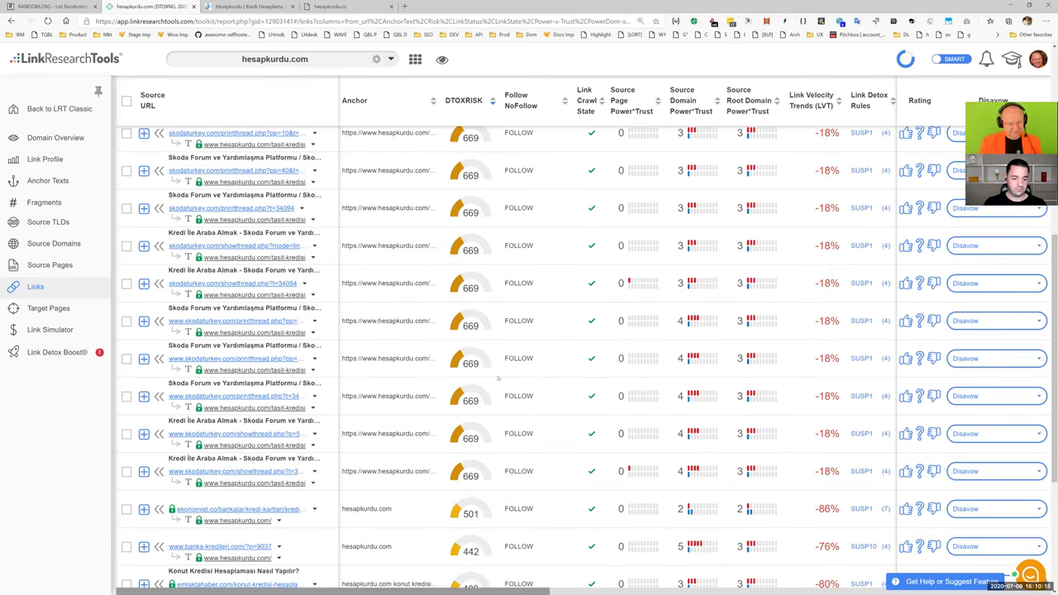
pyautogui.click(54, 243)
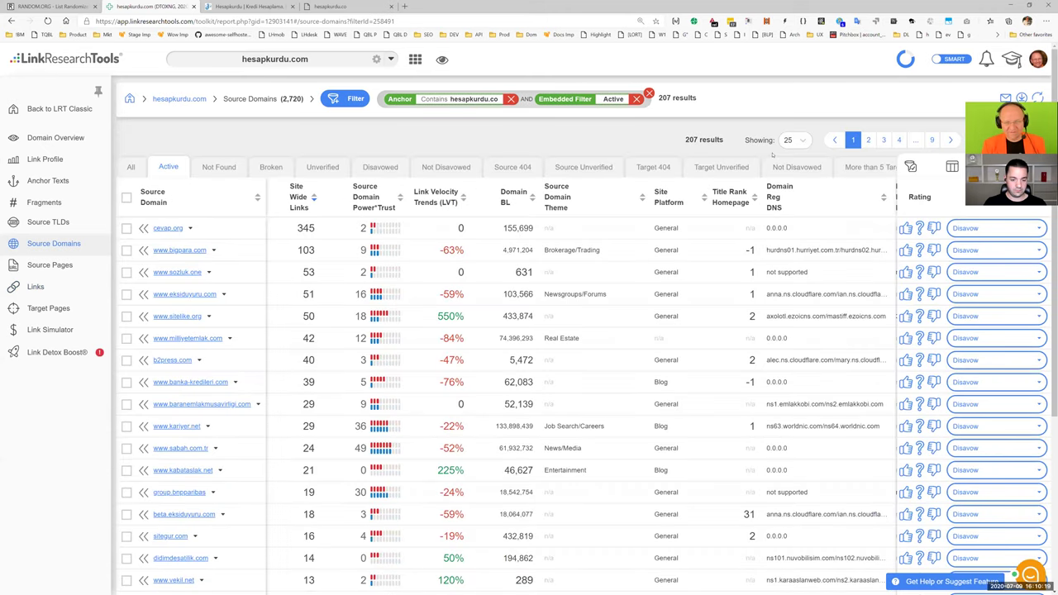
# - Sort the source domains by Link Velocity Trends, highest first, then reversed to show drops
pyautogui.click(438, 201)
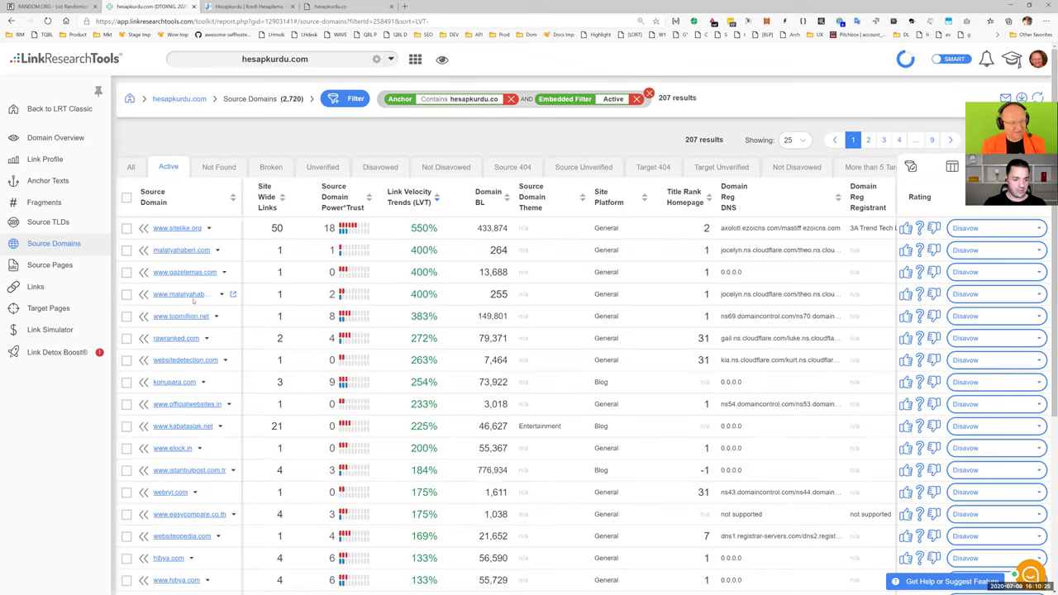
pyautogui.click(437, 205)
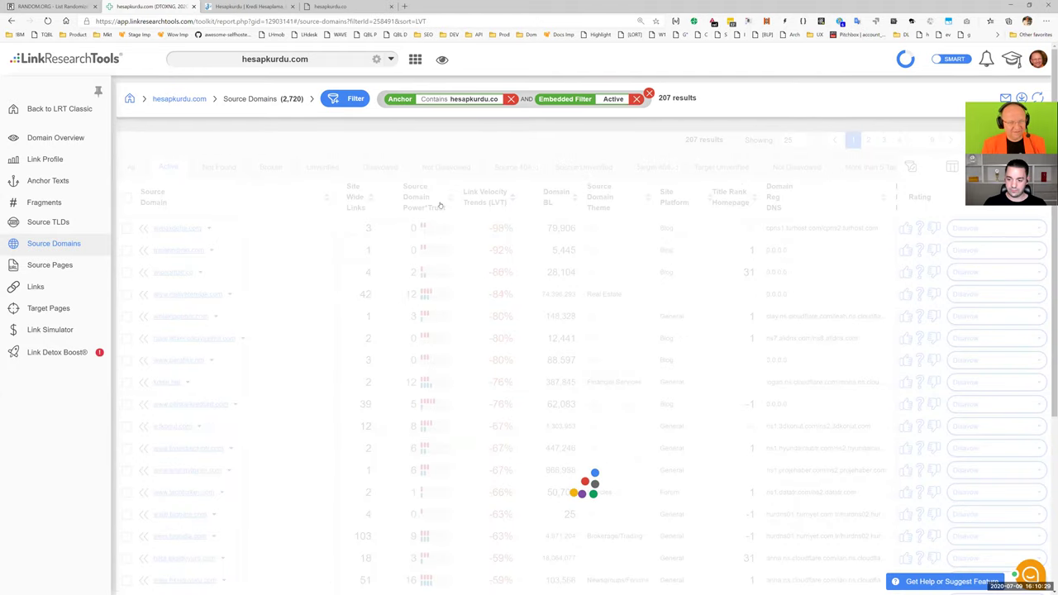
pyautogui.scroll(-3, 549, 302)
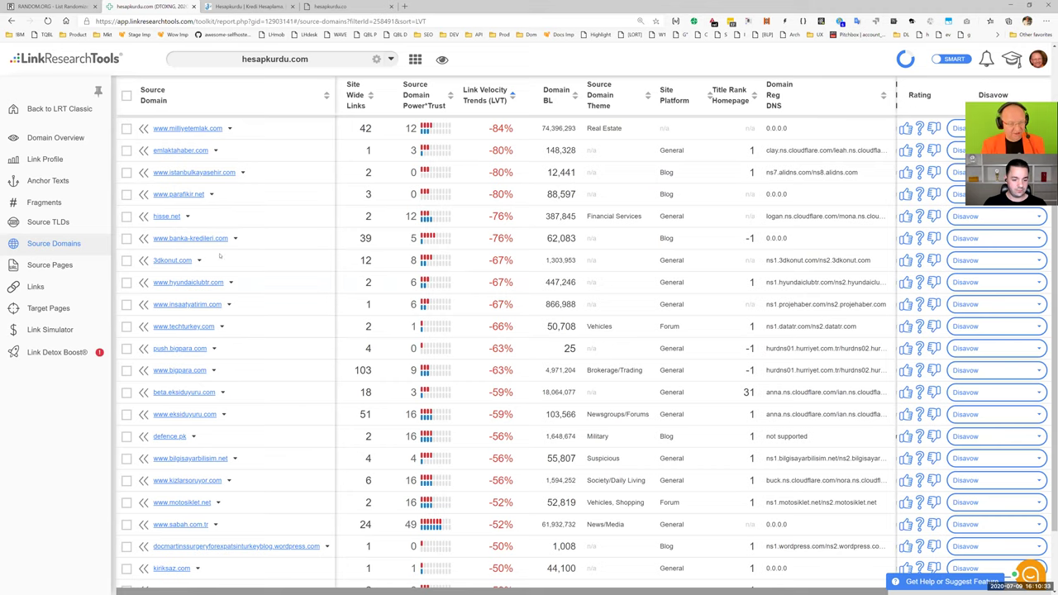
pyautogui.scroll(-3, 231, 415)
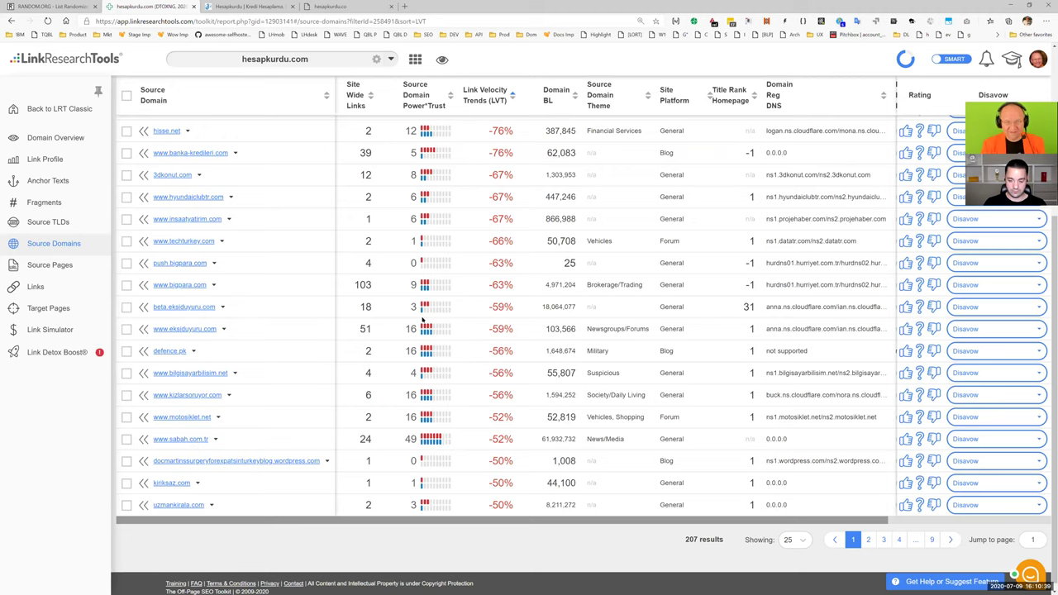
pyautogui.scroll(2, 443, 188)
# - Rank domains by Source Domain Power*Trust and open the source pages from medium.com
pyautogui.click(425, 96)
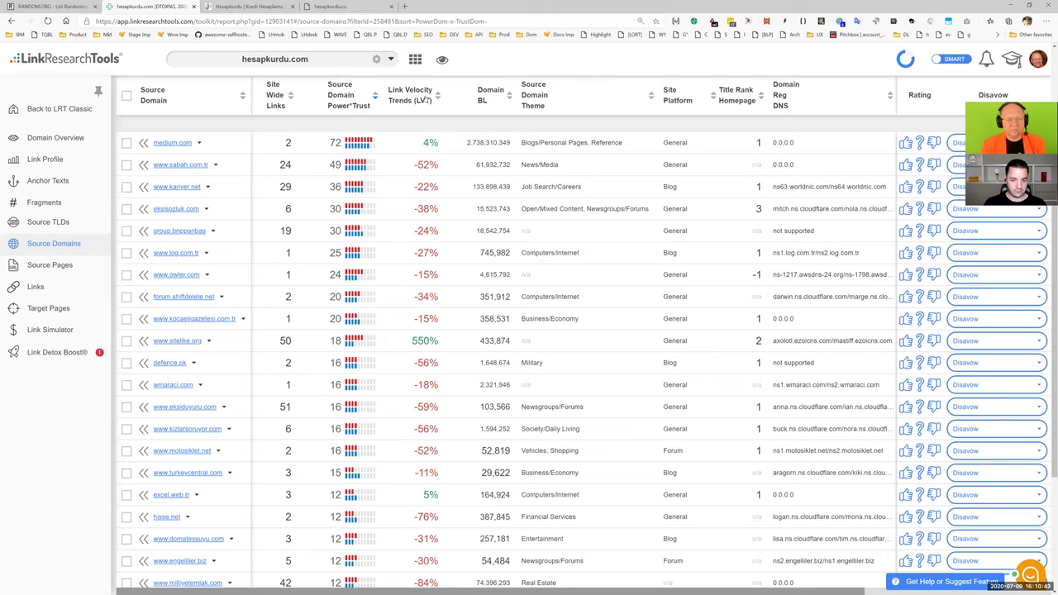
pyautogui.doubleClick(180, 145)
pyautogui.click(203, 153)
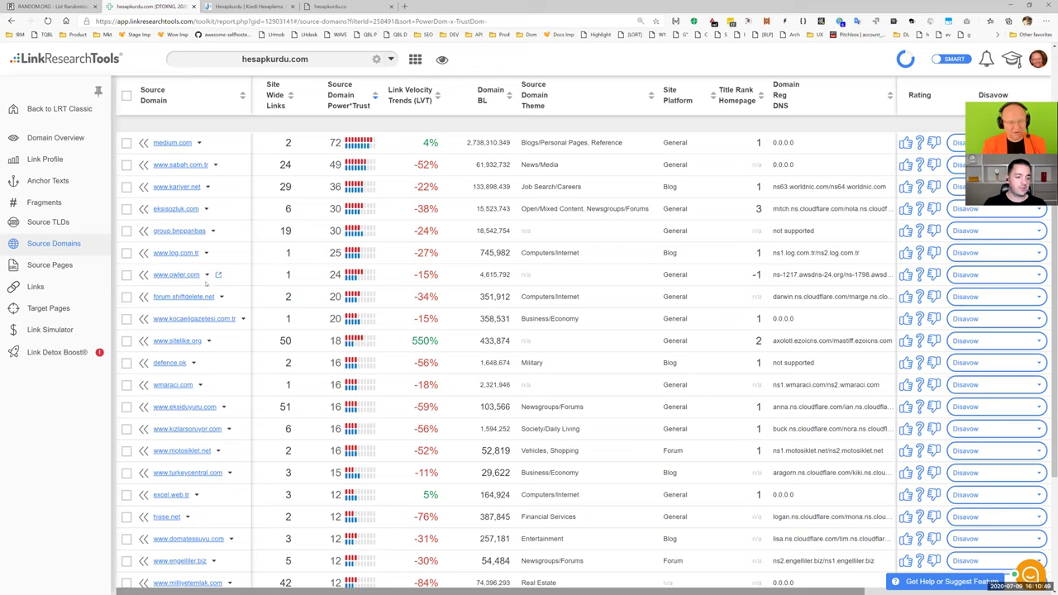
pyautogui.doubleClick(174, 143)
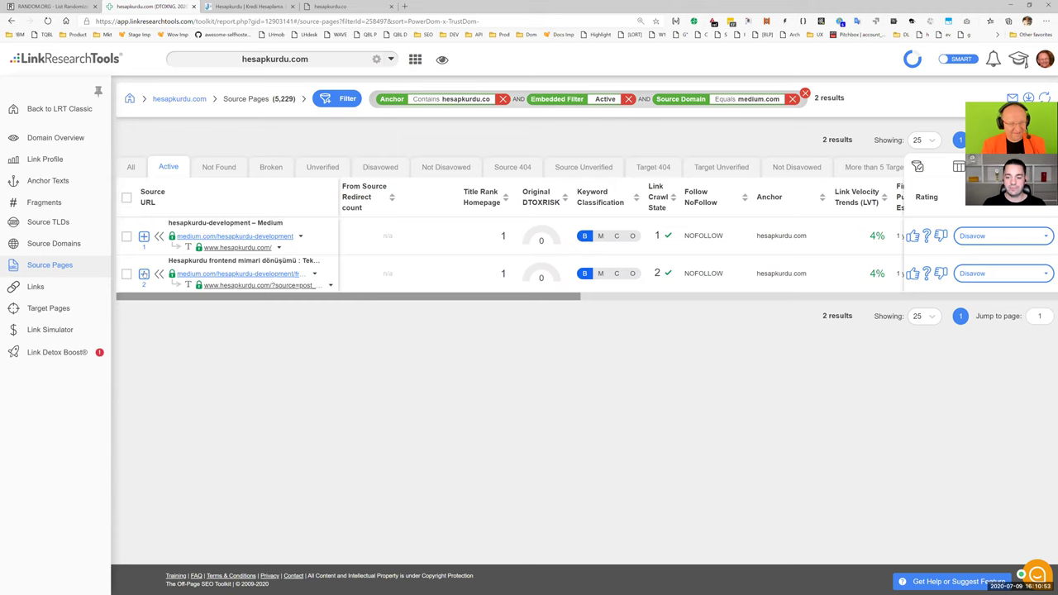
# - Expand the second medium.com page's links, including anchor kredi hesaplama, and open the filter editor
pyautogui.click(144, 274)
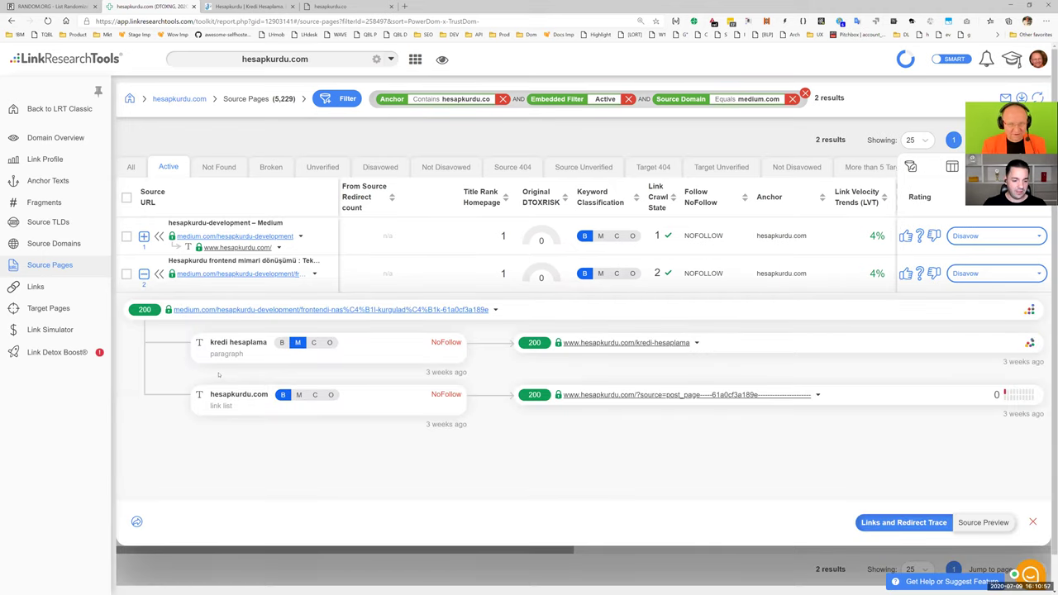
pyautogui.moveTo(211, 395); pyautogui.dragTo(273, 396)
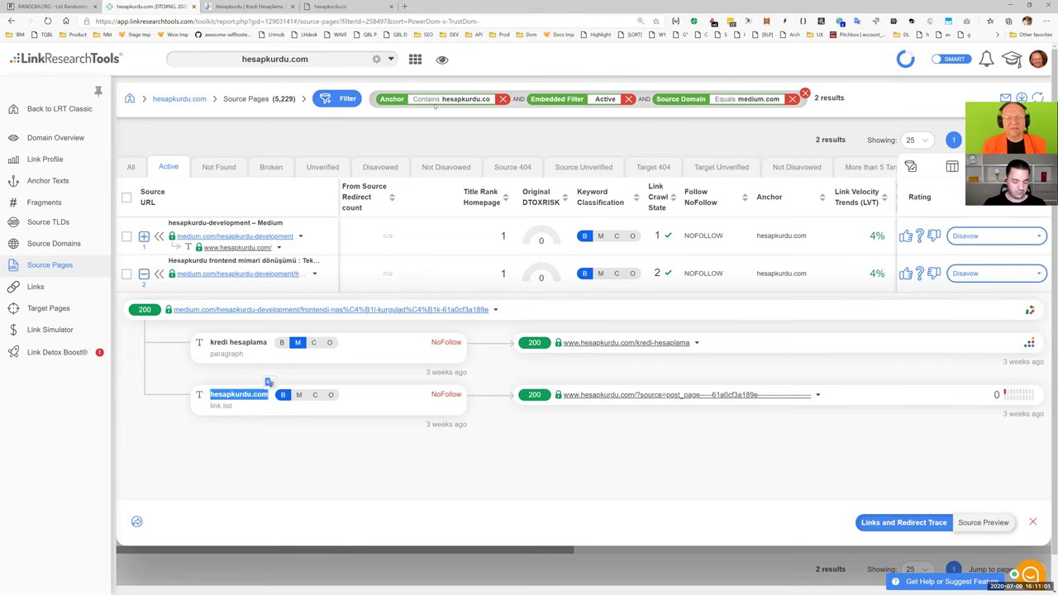
pyautogui.moveTo(491, 99); pyautogui.dragTo(416, 104)
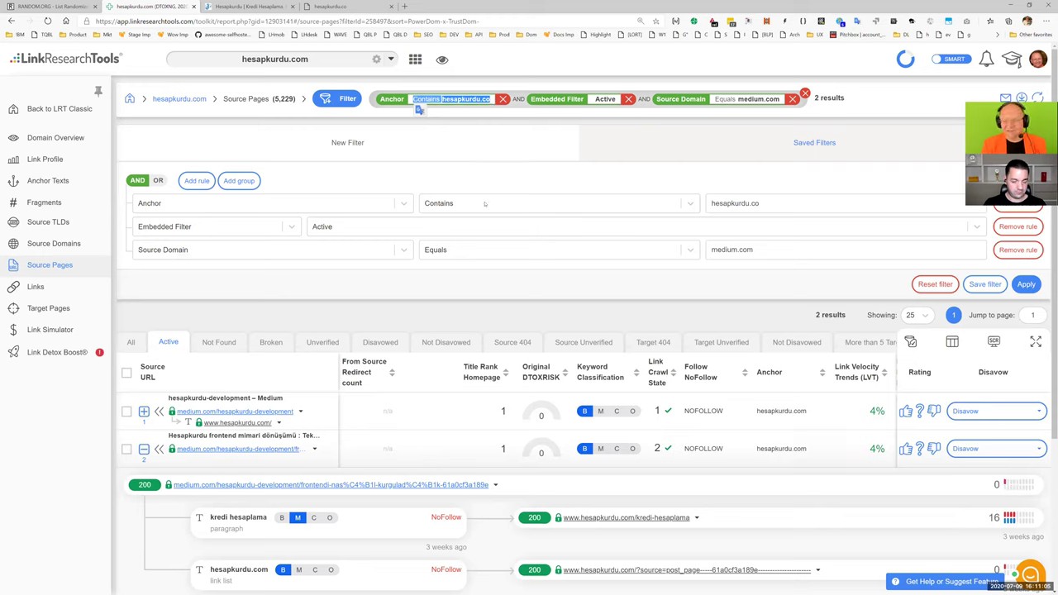
# - Change the anchor rule to equals hesapkurdu.co and remove the medium.com condition, leaving 15 pages
pyautogui.click(595, 202)
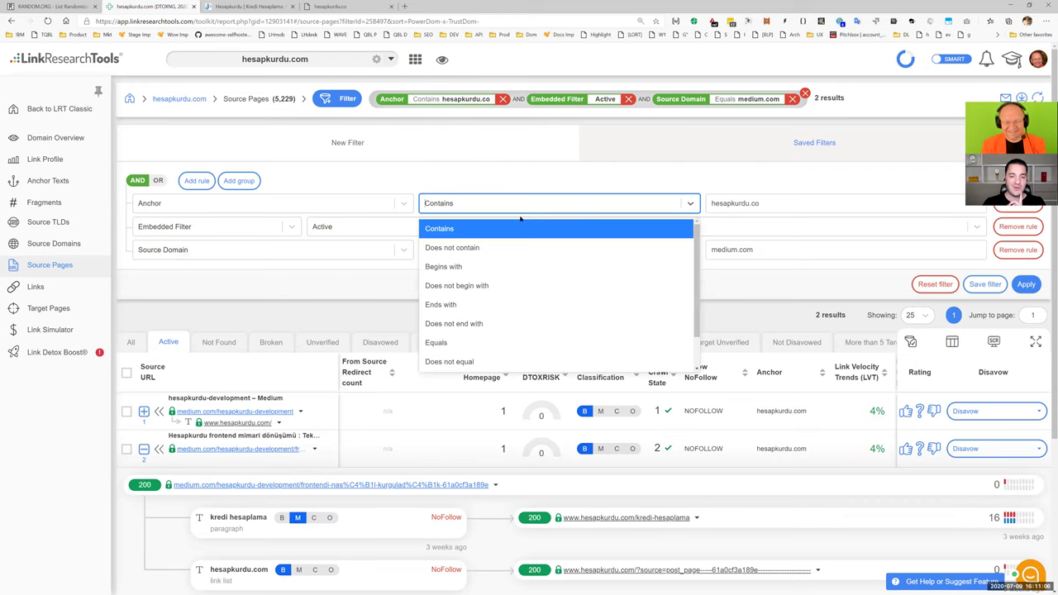
pyautogui.click(447, 342)
pyautogui.click(1027, 283)
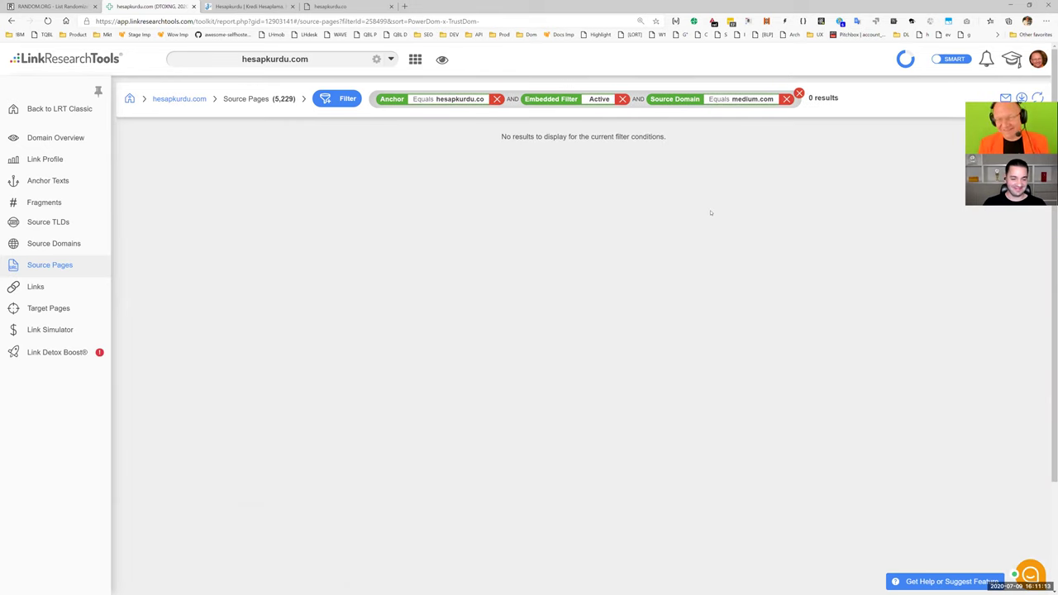
pyautogui.click(787, 100)
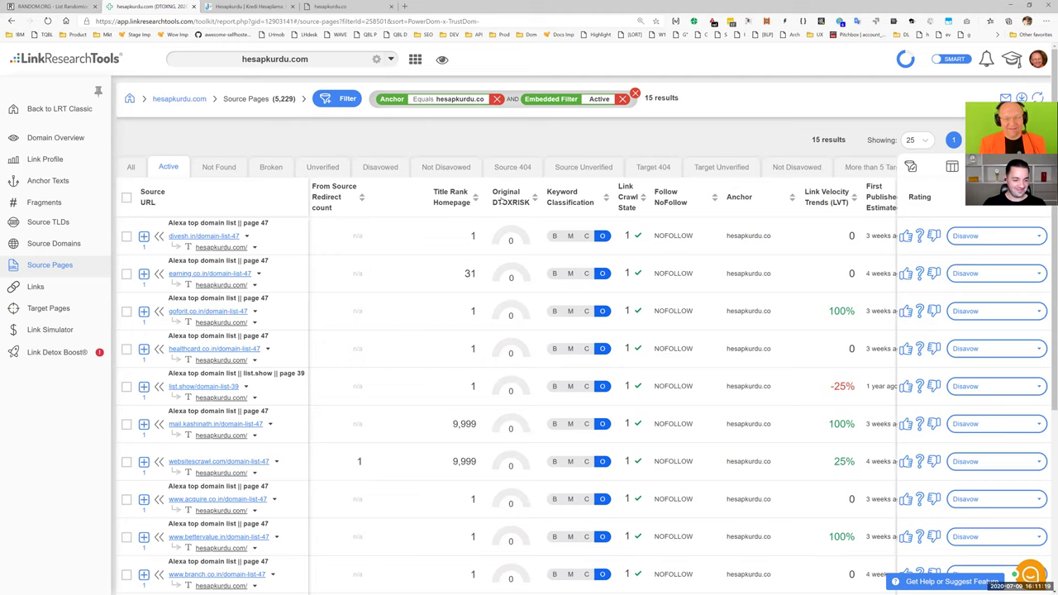
# - Sort the 15 pages by Original DTOXRISK and select them all
pyautogui.click(501, 201)
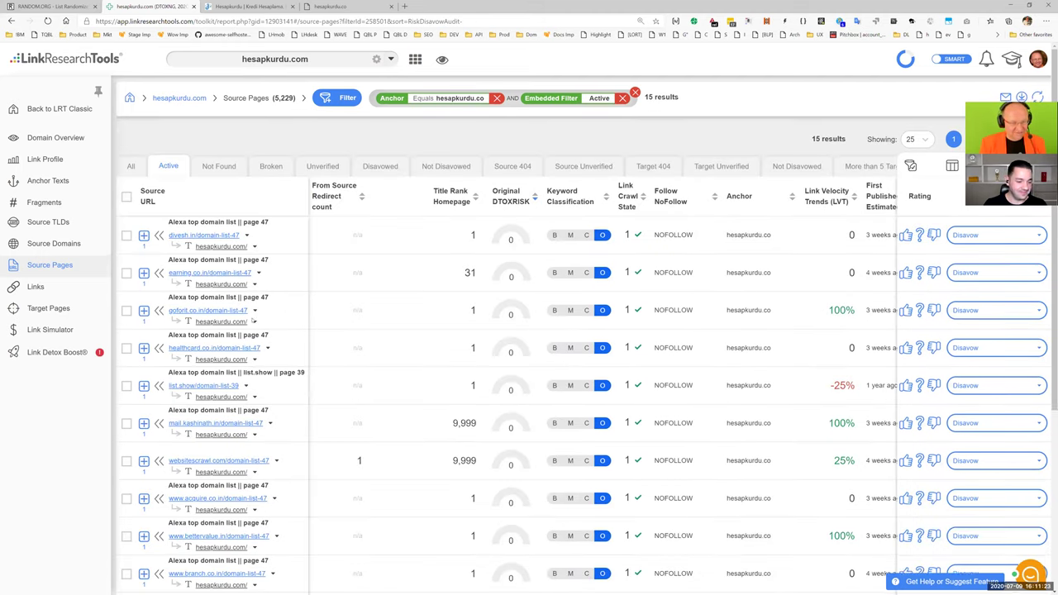
pyautogui.scroll(-5, 812, 192)
pyautogui.scroll(5, 812, 193)
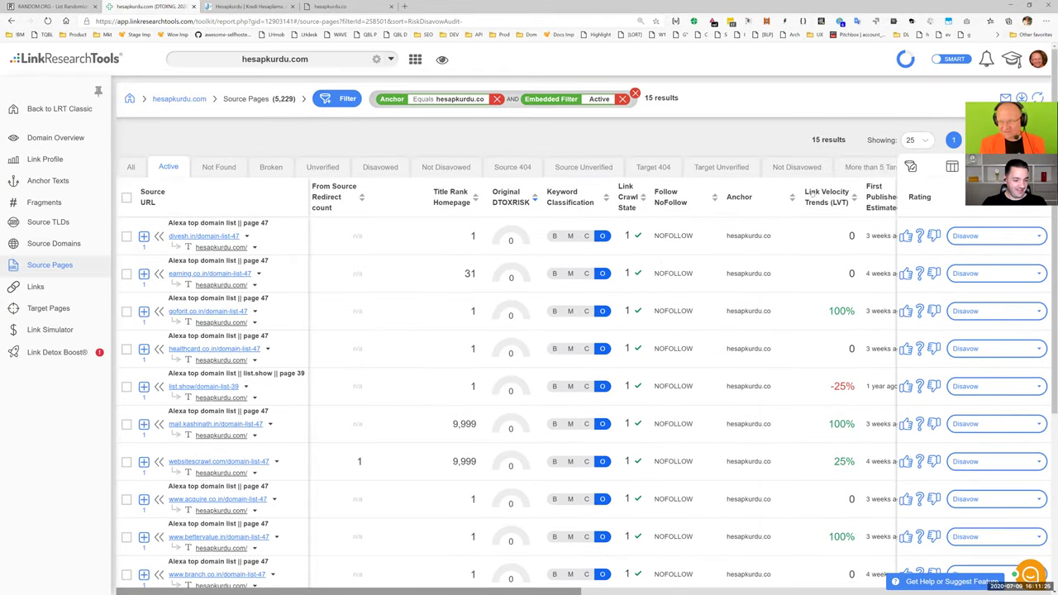
pyautogui.click(125, 197)
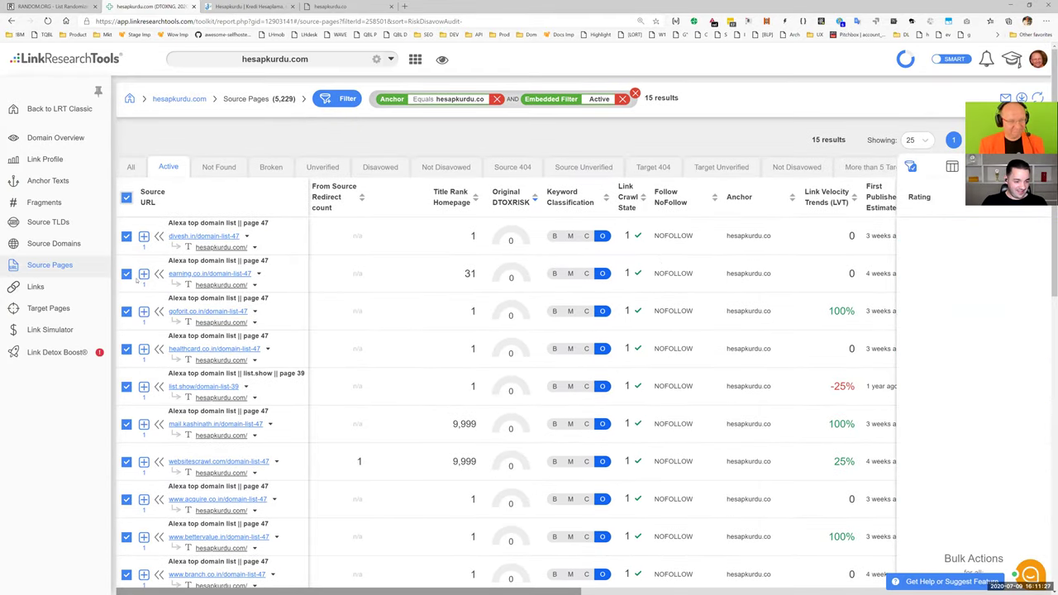
pyautogui.scroll(-3, 1032, 307)
pyautogui.scroll(3, 1031, 307)
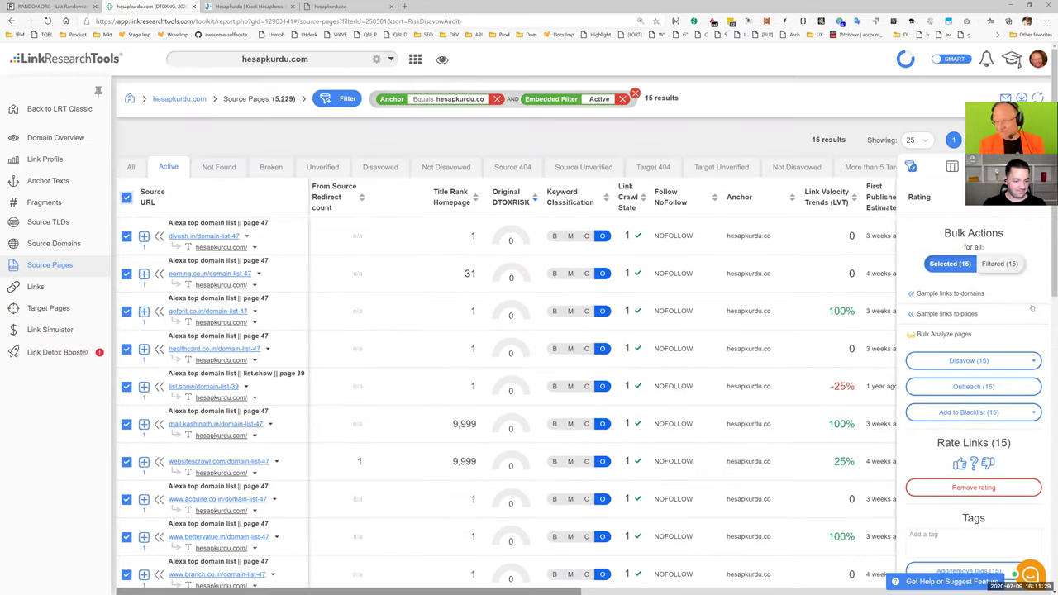
# - Disavow all filtered pages at root-domain level, then remove the Active condition to list 1,251 pages
pyautogui.click(1007, 265)
pyautogui.click(1006, 364)
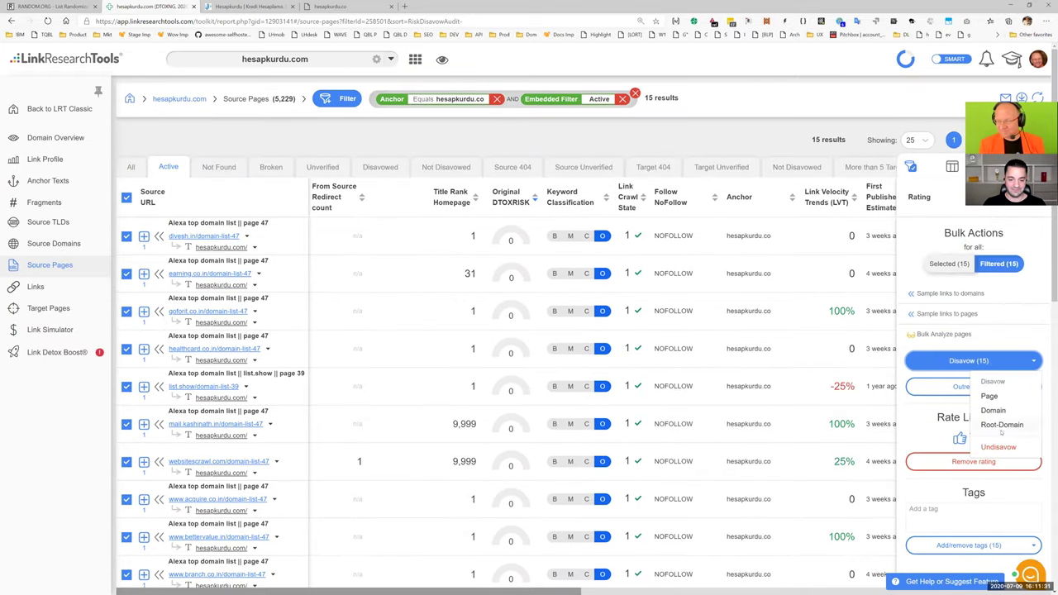
pyautogui.click(1002, 424)
pyautogui.click(606, 361)
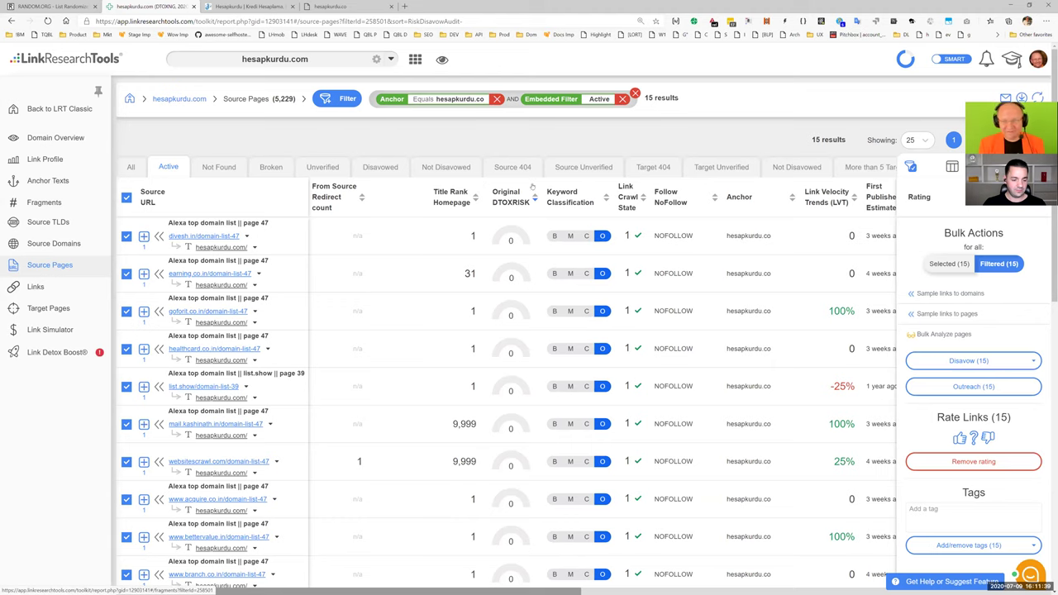
pyautogui.click(623, 100)
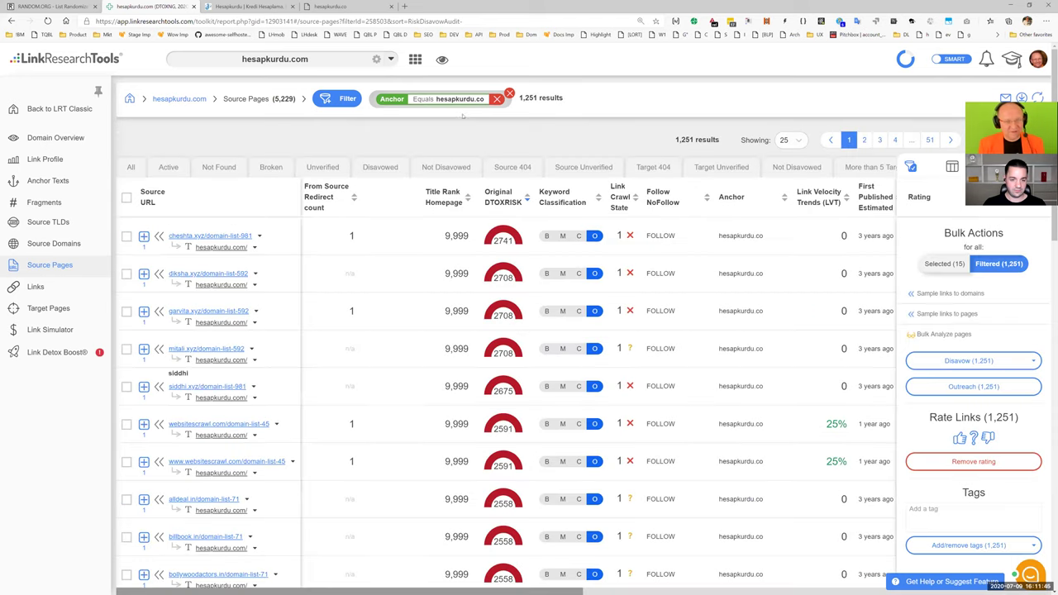
pyautogui.moveTo(521, 97); pyautogui.dragTo(592, 96)
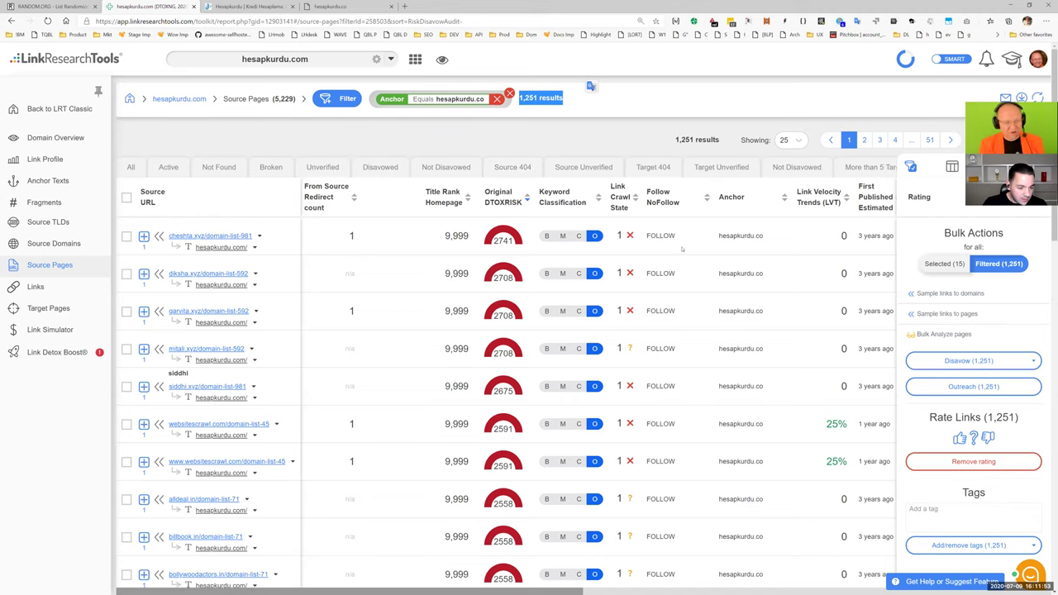
pyautogui.scroll(-5, 683, 248)
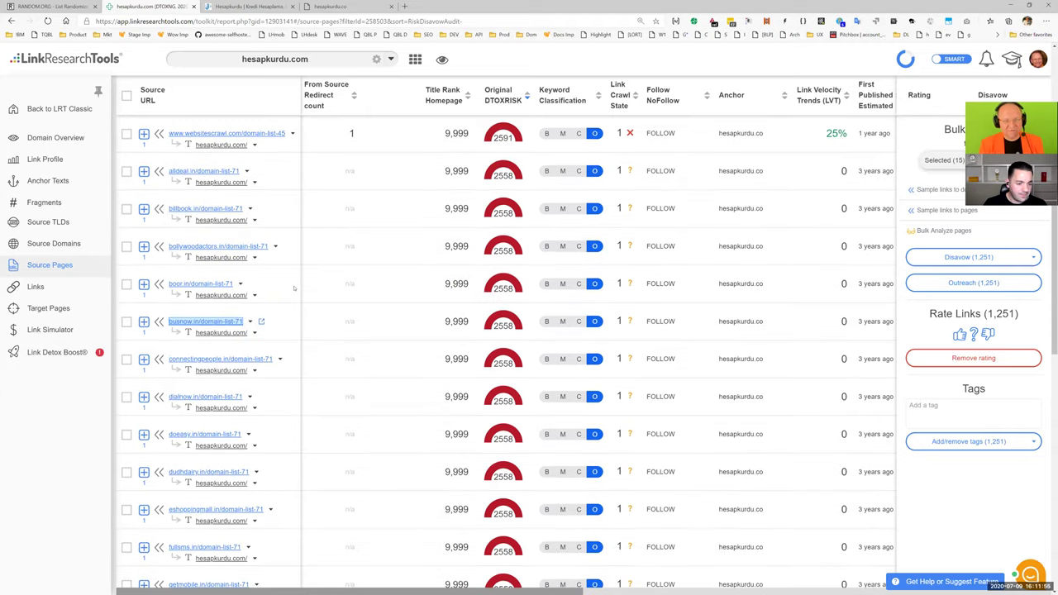
pyautogui.scroll(5, 294, 287)
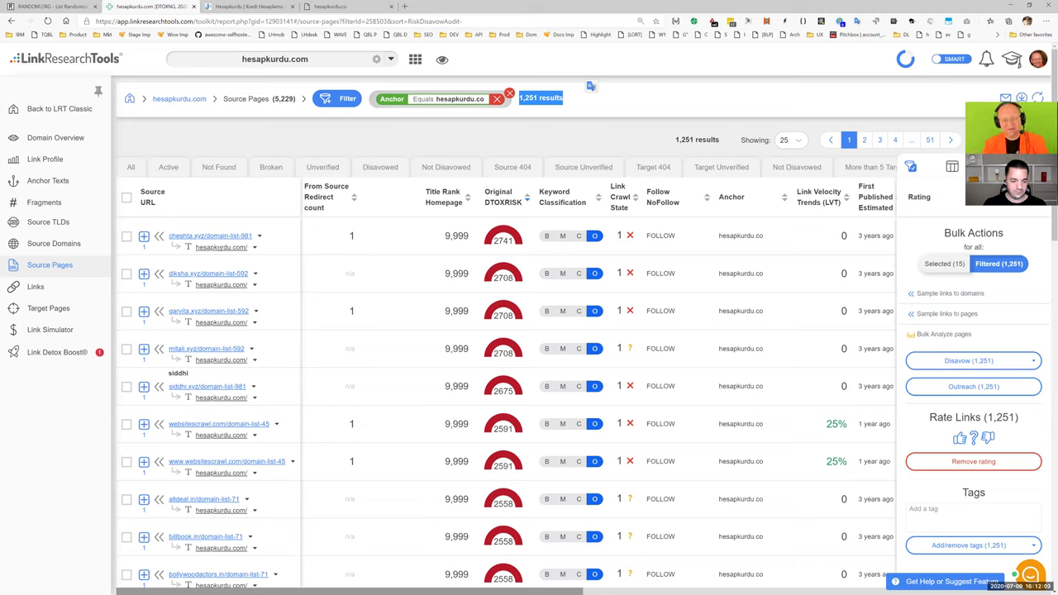
pyautogui.tripleClick(212, 237)
pyautogui.scroll(-4, 229, 455)
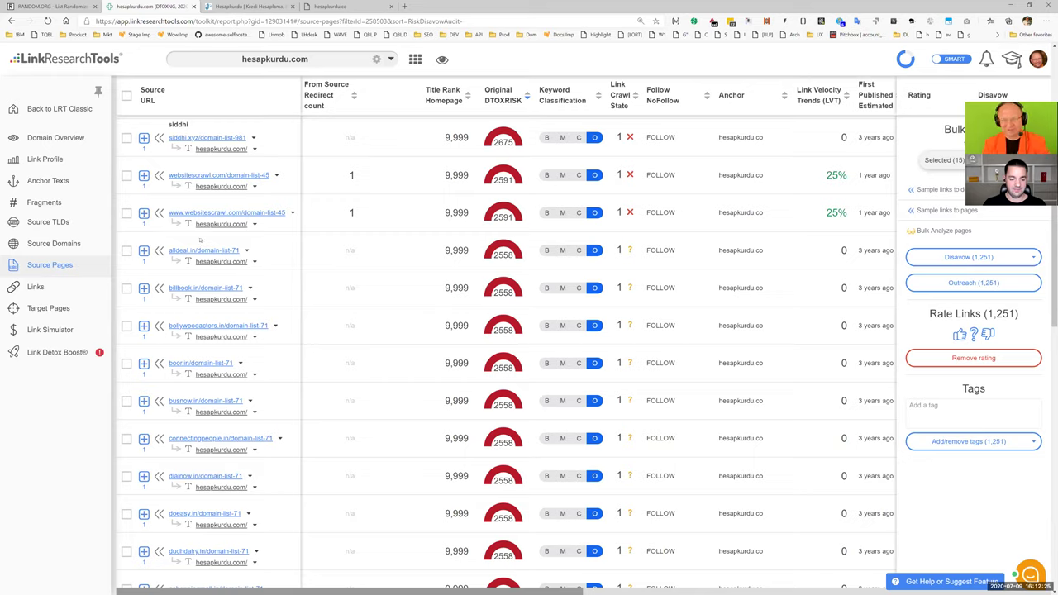
pyautogui.scroll(3, 267, 346)
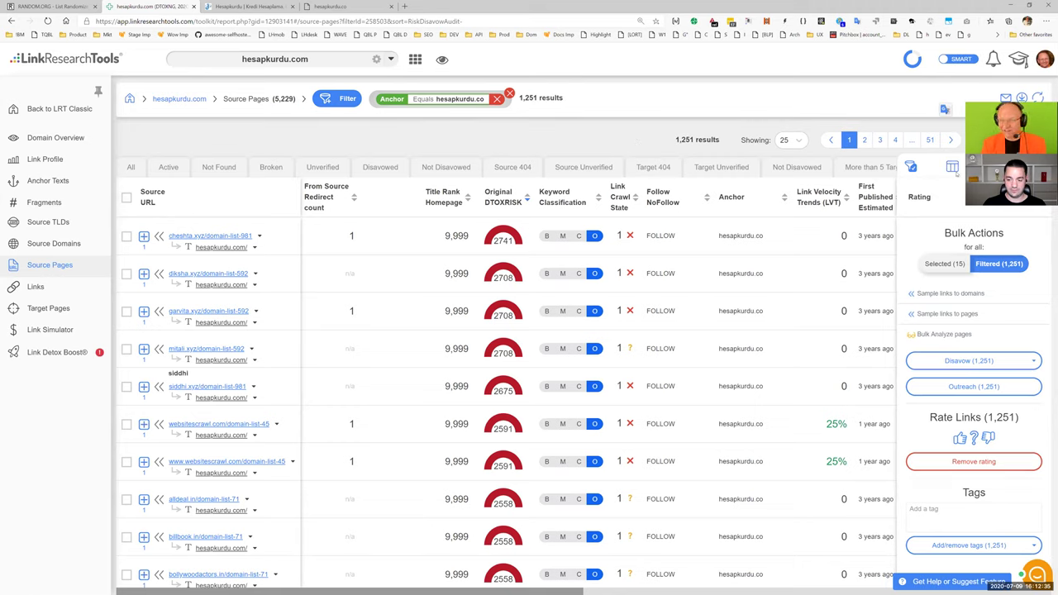
# - Move Source Page Power*Trust after From Source Redirect count and delete the Title Rank Homepage column
pyautogui.click(952, 166)
pyautogui.scroll(-1, 644, 385)
pyautogui.moveTo(644, 385); pyautogui.dragTo(663, 291)
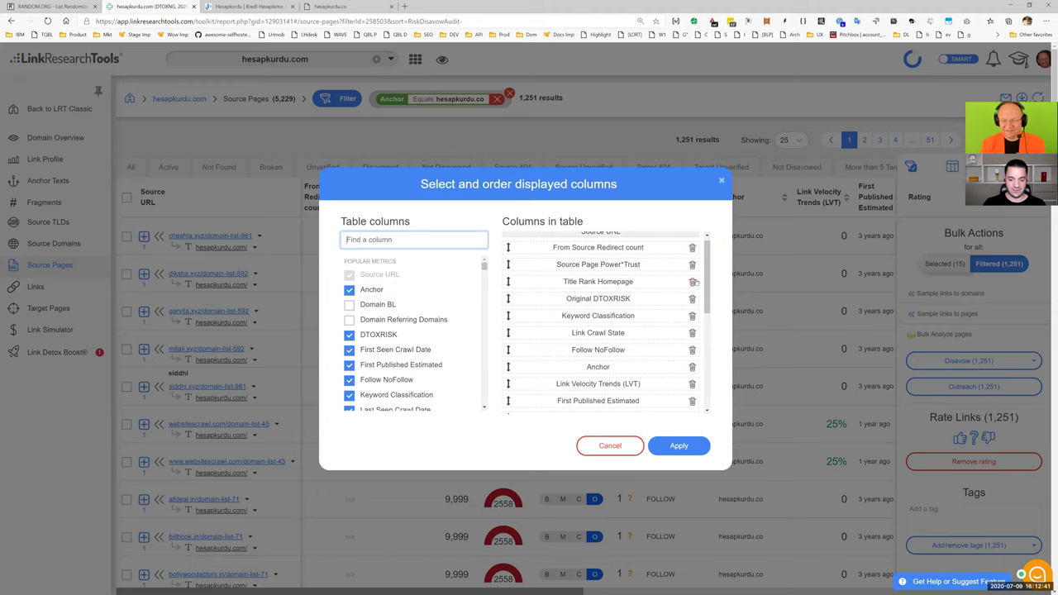
pyautogui.click(692, 281)
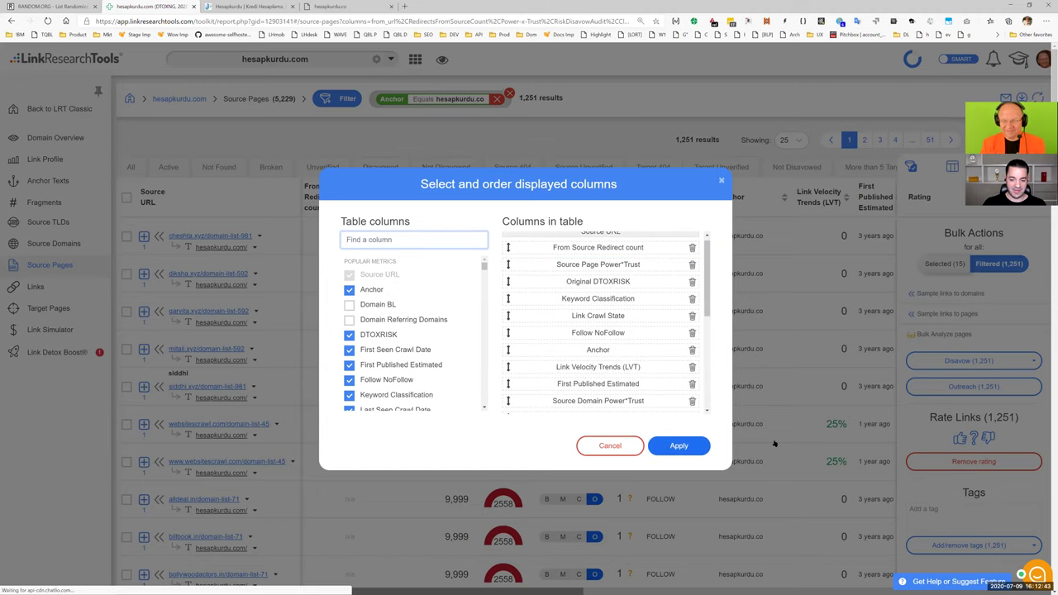
pyautogui.click(680, 446)
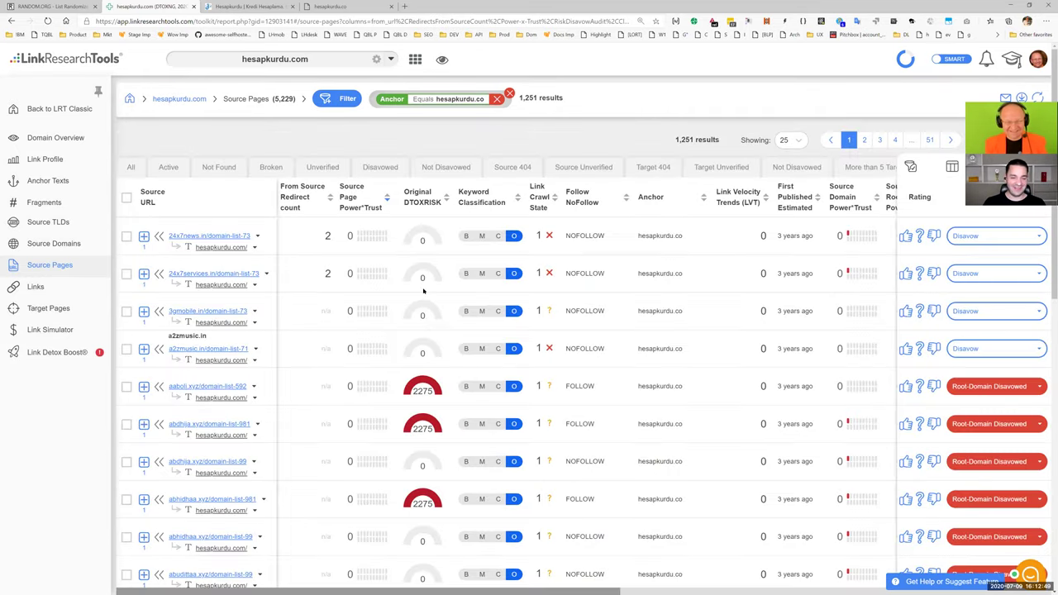
# - Sort by Source Page Power*Trust, then disavow all 1,251 filtered pages at root-domain level
pyautogui.click(378, 207)
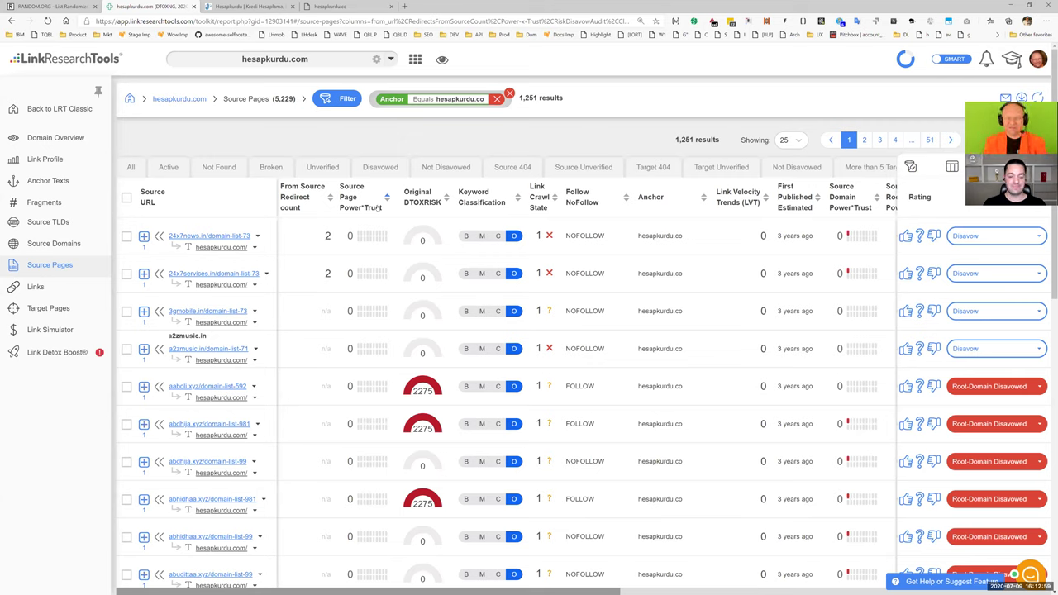
pyautogui.click(377, 208)
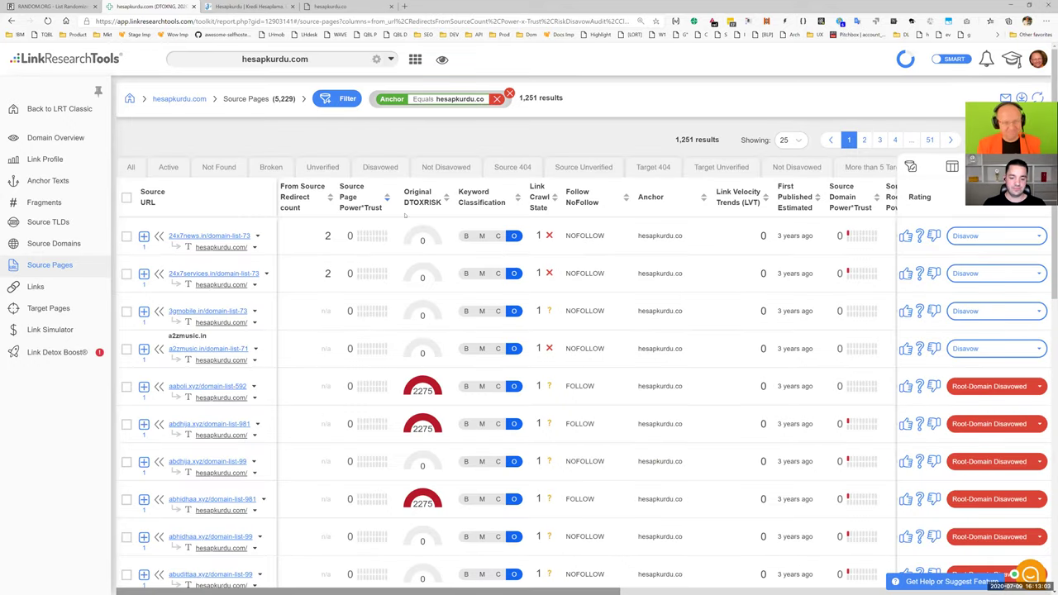
pyautogui.click(127, 198)
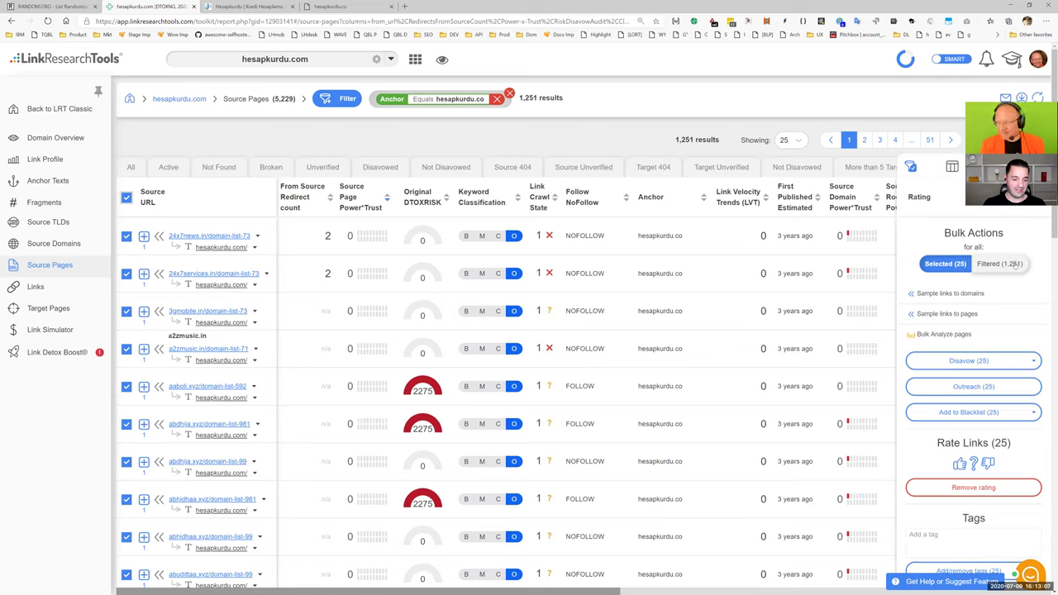
pyautogui.click(1016, 265)
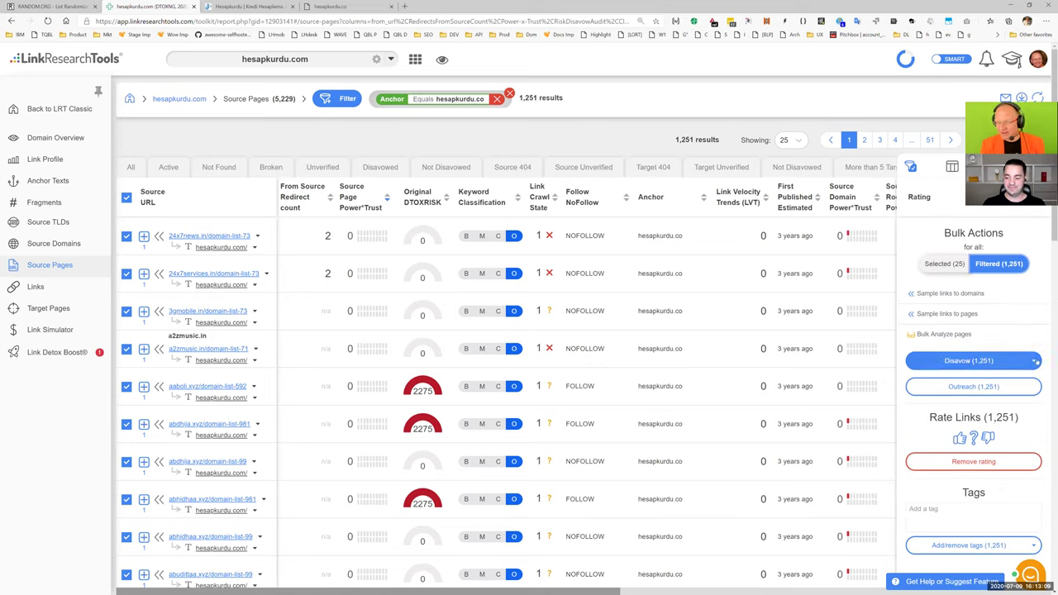
pyautogui.click(1035, 362)
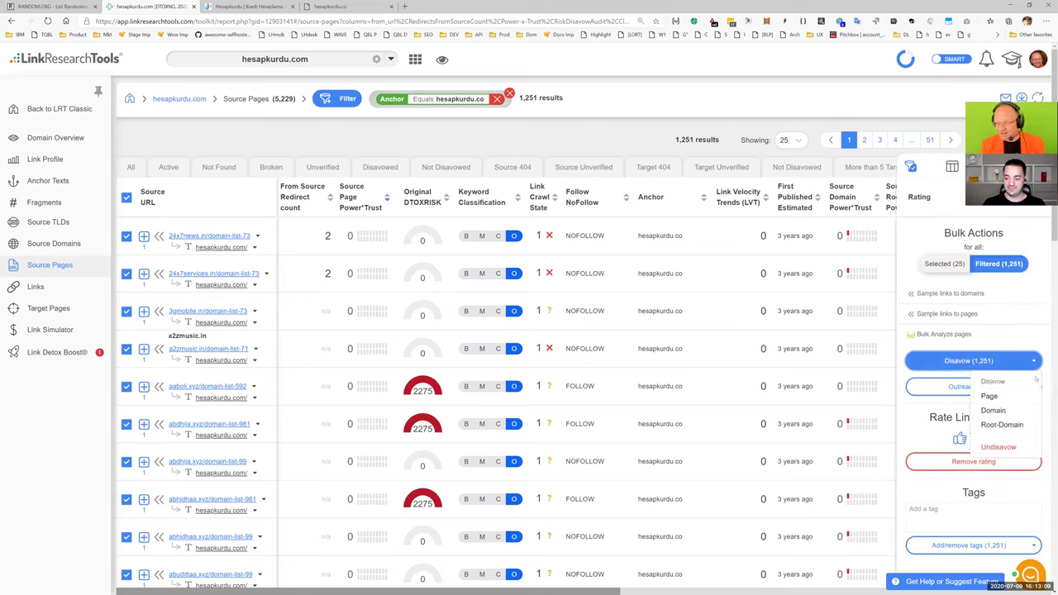
pyautogui.click(1026, 425)
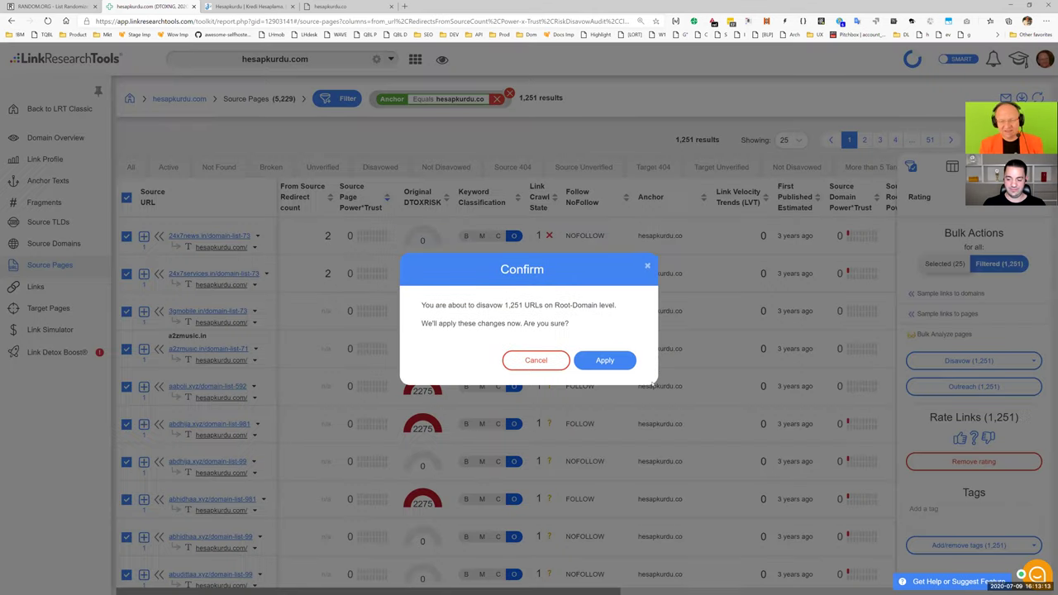
pyautogui.click(605, 361)
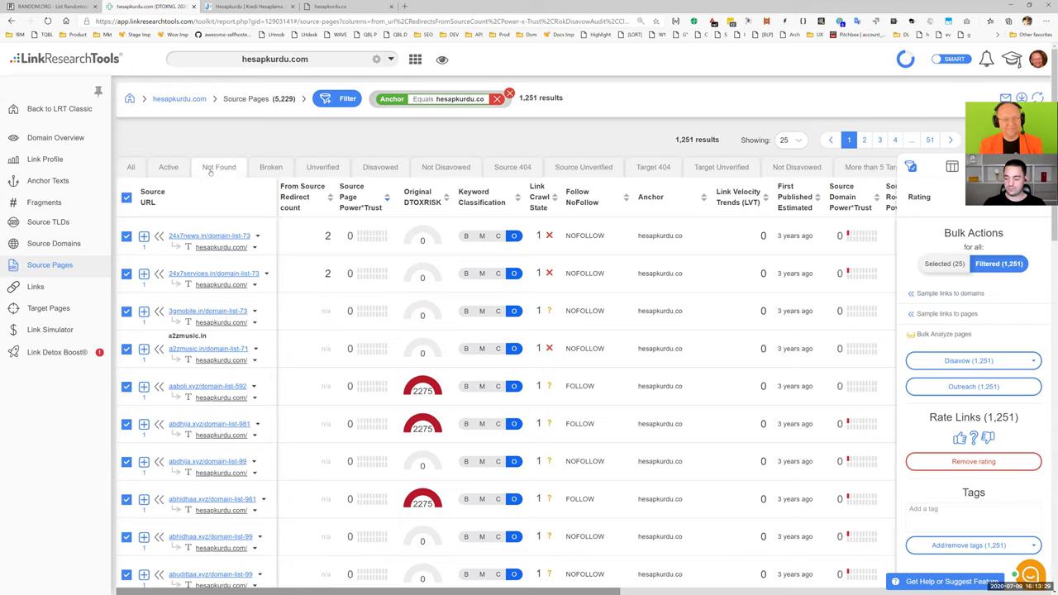
# - Remove the 'Anchor Equals hesapkurdu.co' filter and show the Link Profile DTOXRISK distribution
pyautogui.click(510, 92)
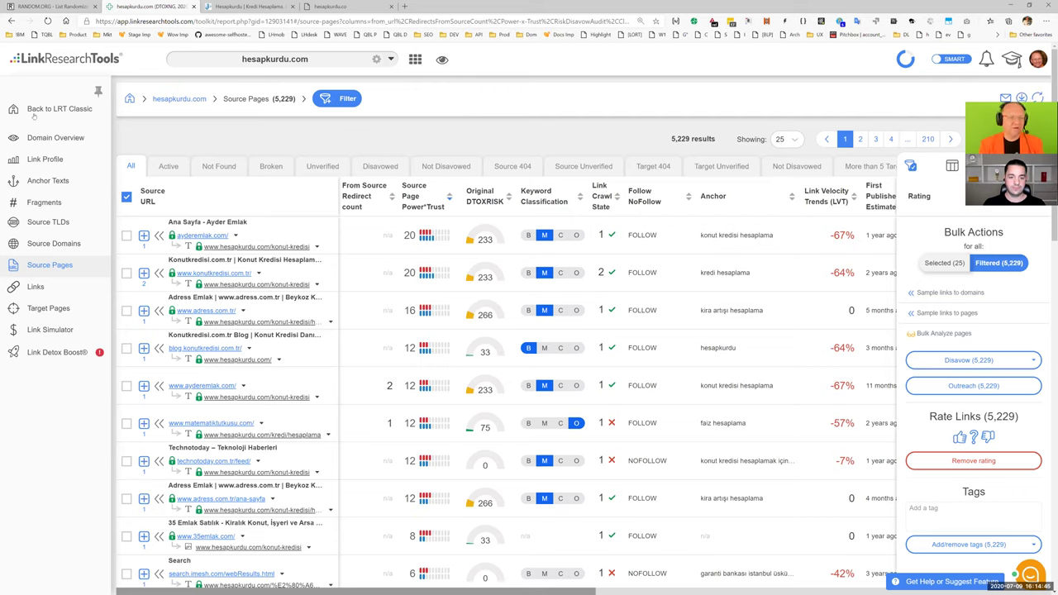
pyautogui.click(46, 160)
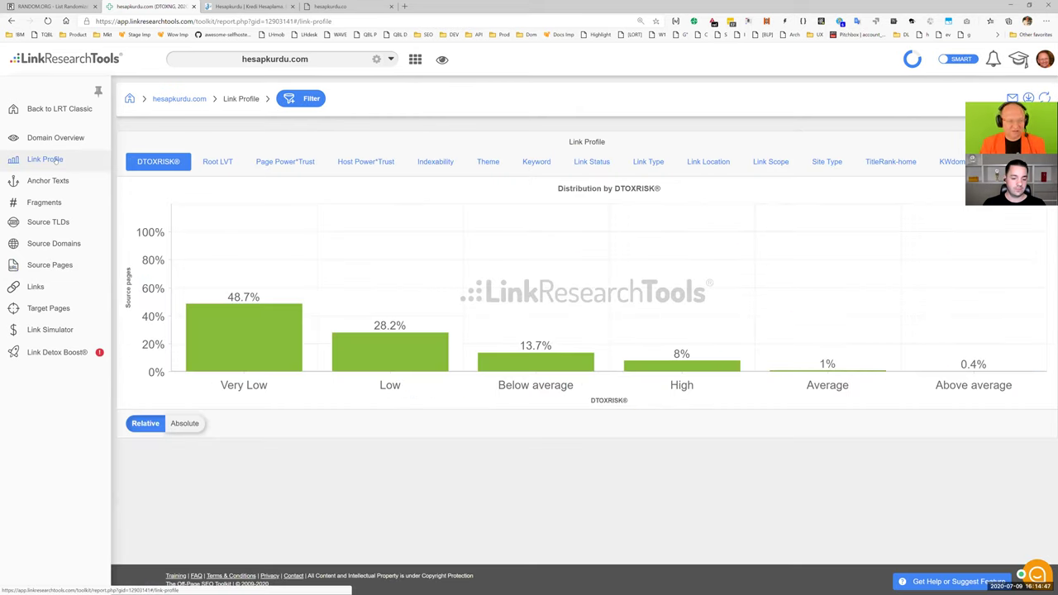
# - From the Anchor Texts word cloud, open the 172 links with anchor 'ankara kredi'
pyautogui.click(53, 182)
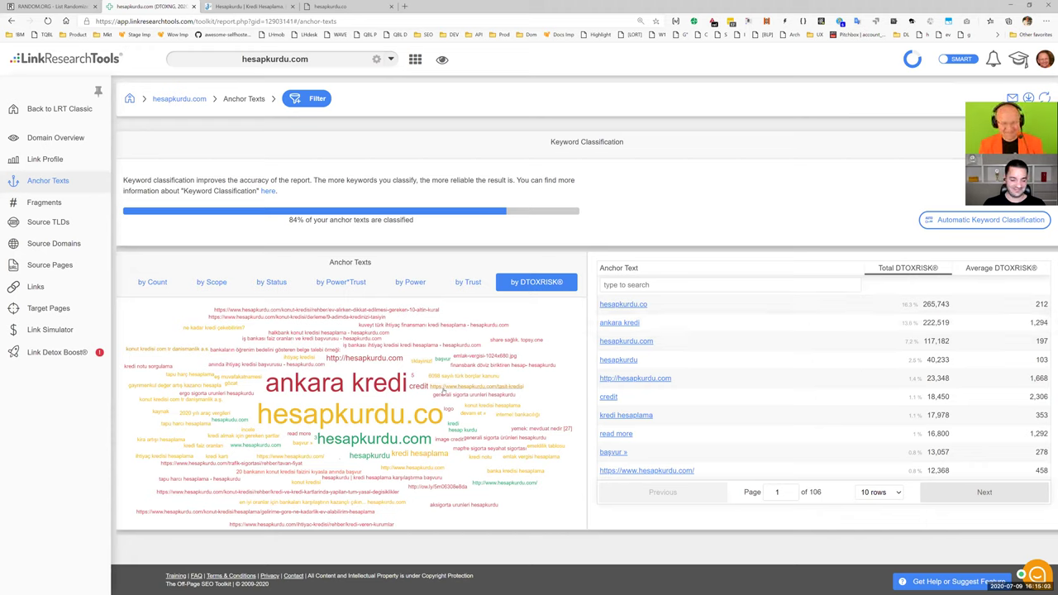
pyautogui.click(364, 386)
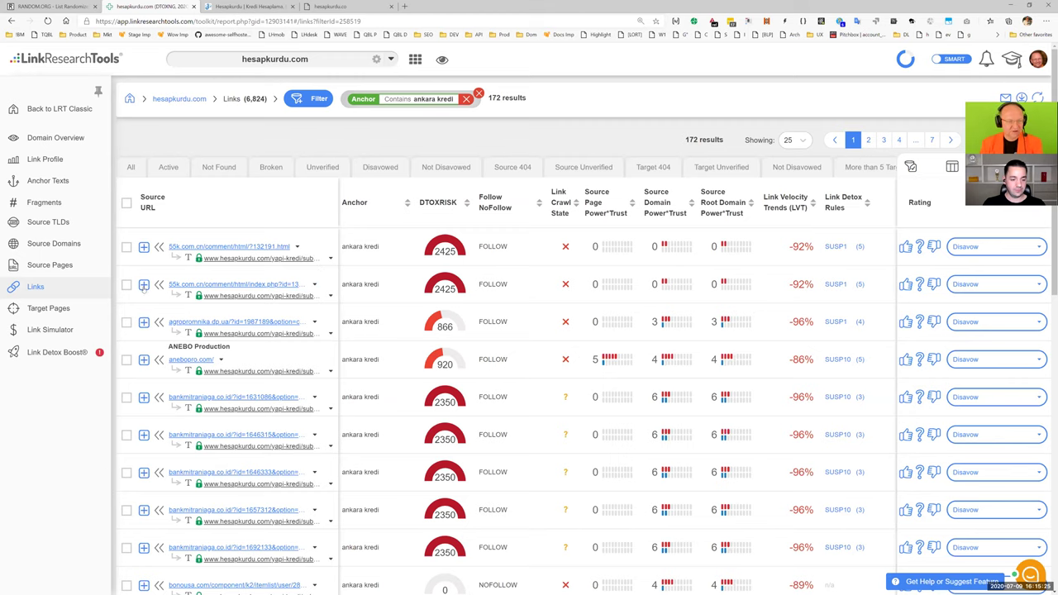
# - Expand the second link's trace: 55k.com.cn 301 to free.59cn.cn, pointing at a 404 page
pyautogui.click(144, 285)
pyautogui.doubleClick(202, 322)
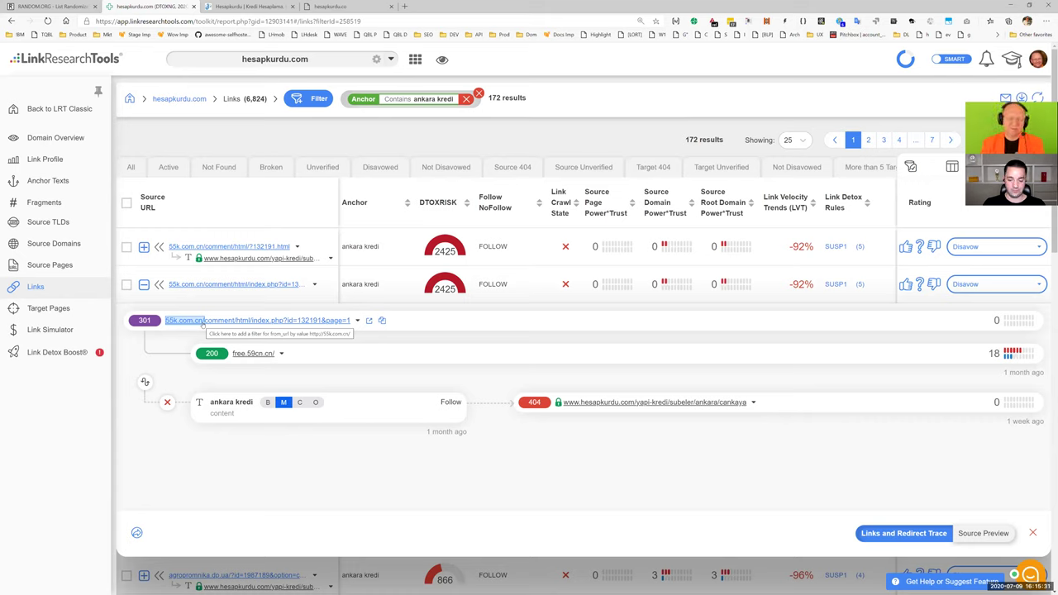
pyautogui.moveTo(166, 322)
pyautogui.mouseDown()
pyautogui.moveTo(253, 322)
pyautogui.moveTo(205, 322)
pyautogui.moveTo(232, 325)
pyautogui.mouseUp()
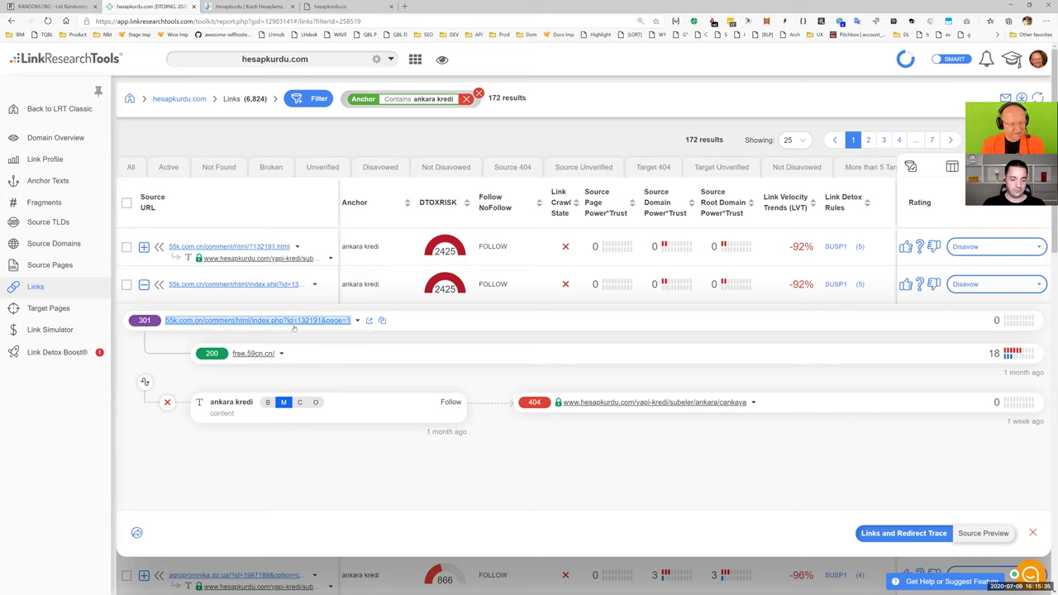
pyautogui.click(293, 373)
pyautogui.moveTo(265, 358)
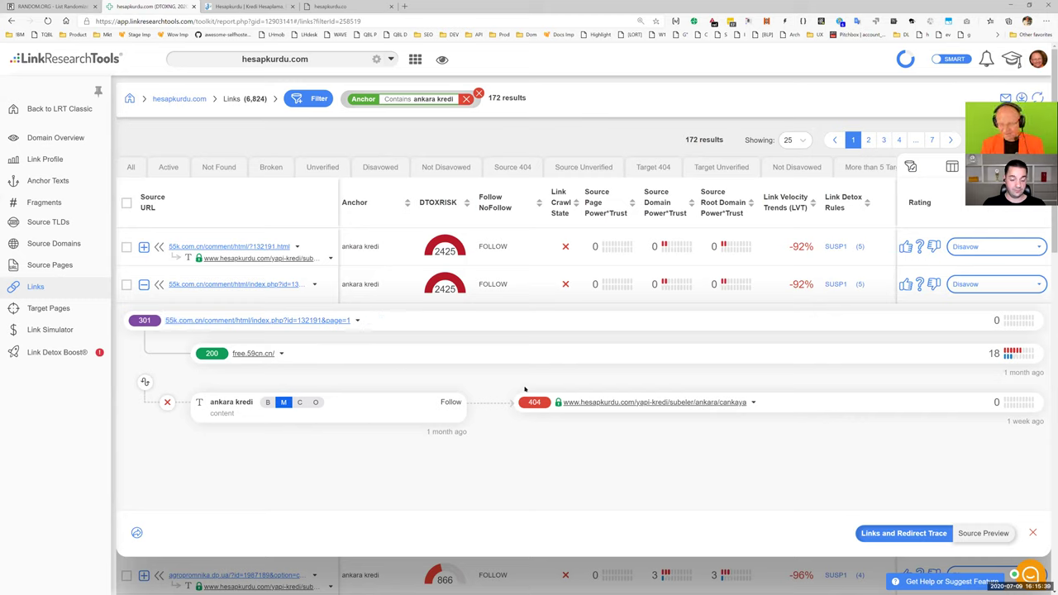
pyautogui.moveTo(740, 404)
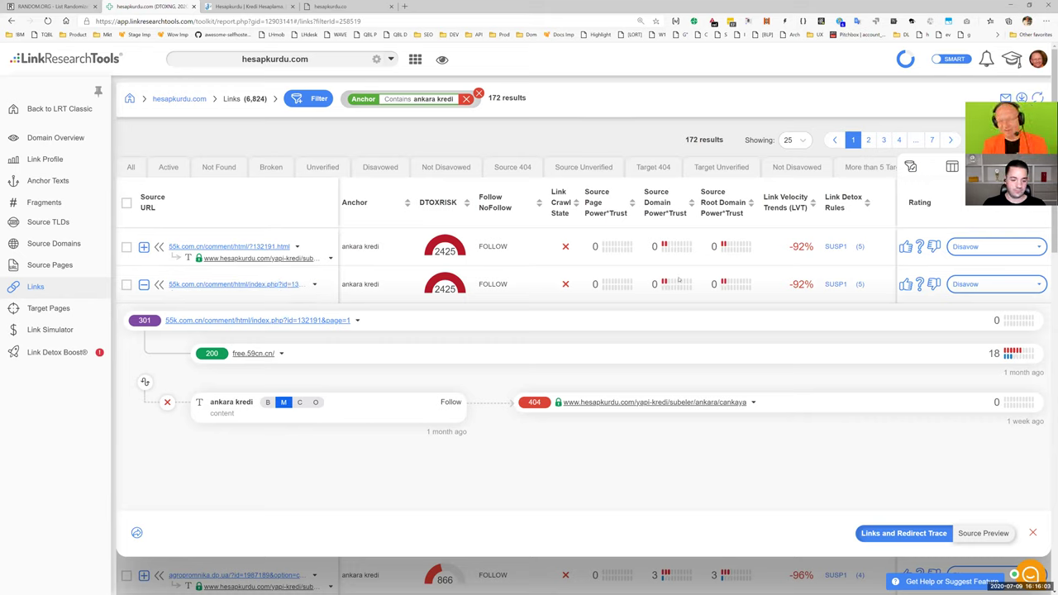
pyautogui.tripleClick(773, 289)
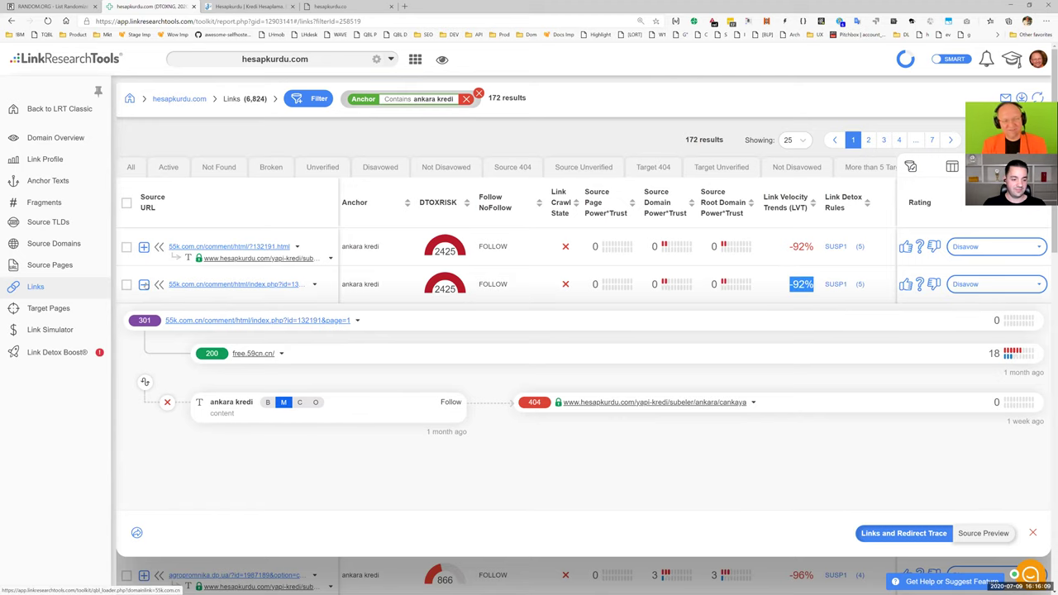
# - Collapse the trace and sort the ankara kredi links by Source Domain Power*Trust
pyautogui.click(144, 284)
pyautogui.click(126, 285)
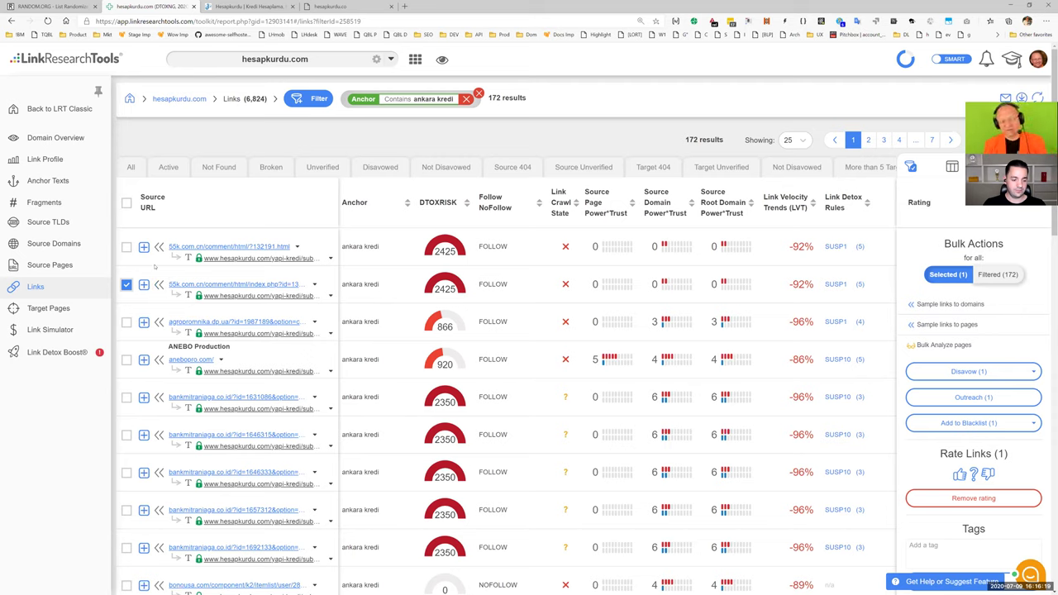
pyautogui.click(432, 204)
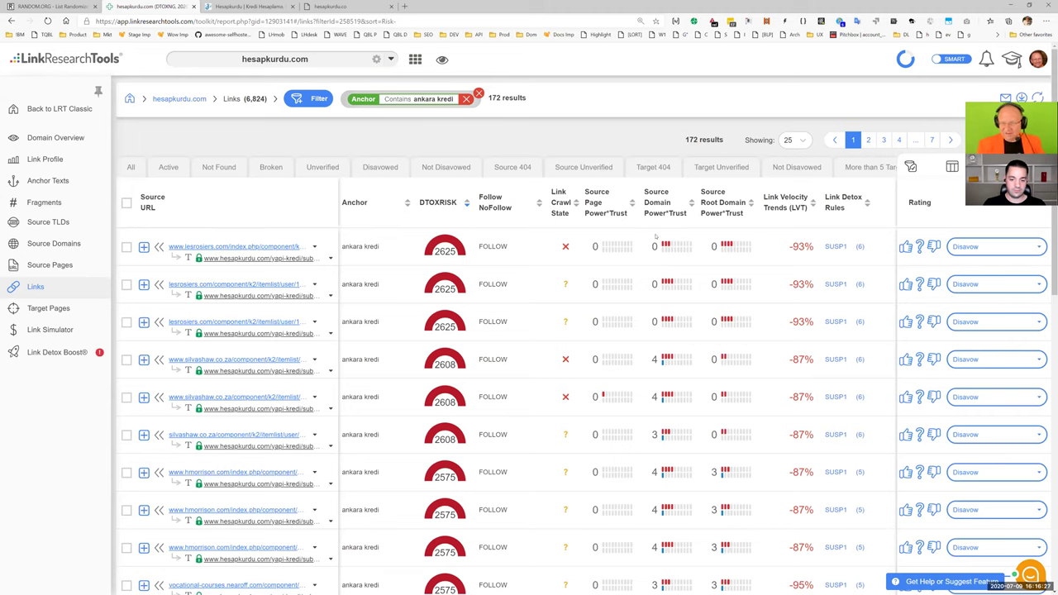
pyautogui.click(669, 205)
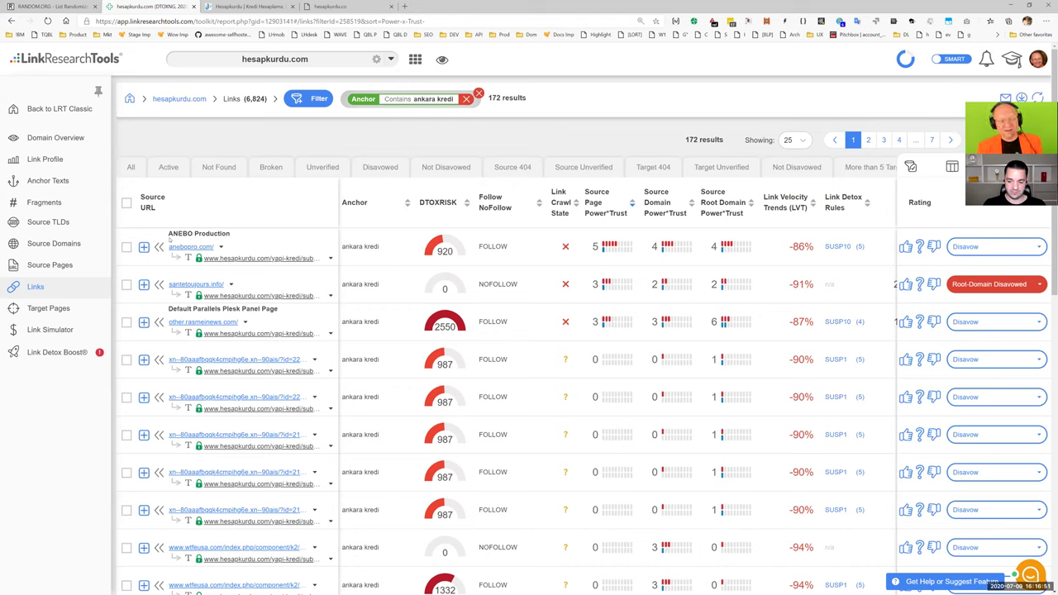
# - Disavow all 172 filtered links at root-domain level
pyautogui.click(127, 203)
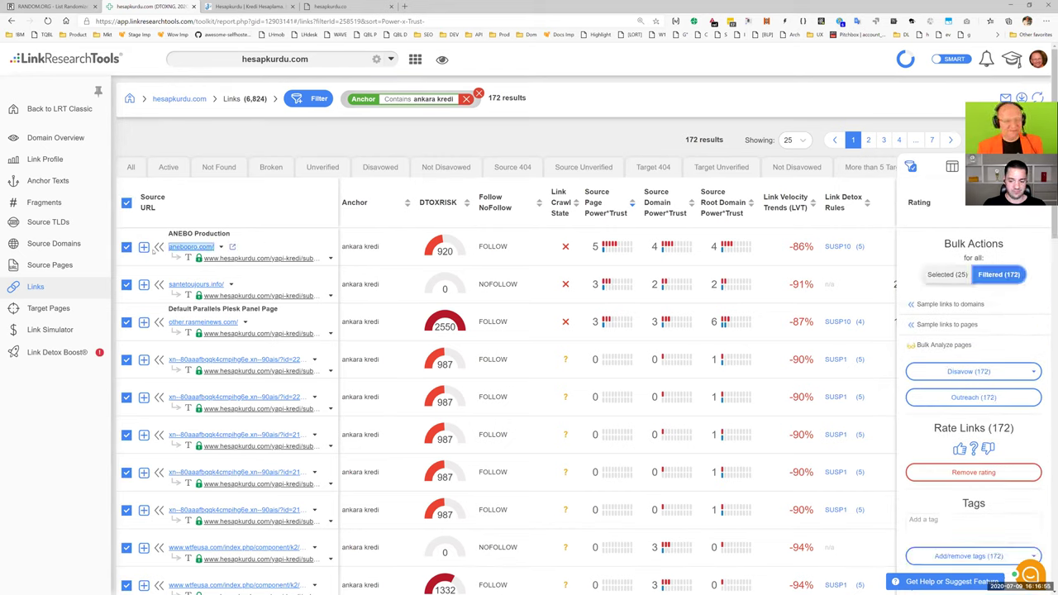
pyautogui.click(126, 246)
pyautogui.click(126, 285)
pyautogui.click(126, 322)
pyautogui.click(1033, 371)
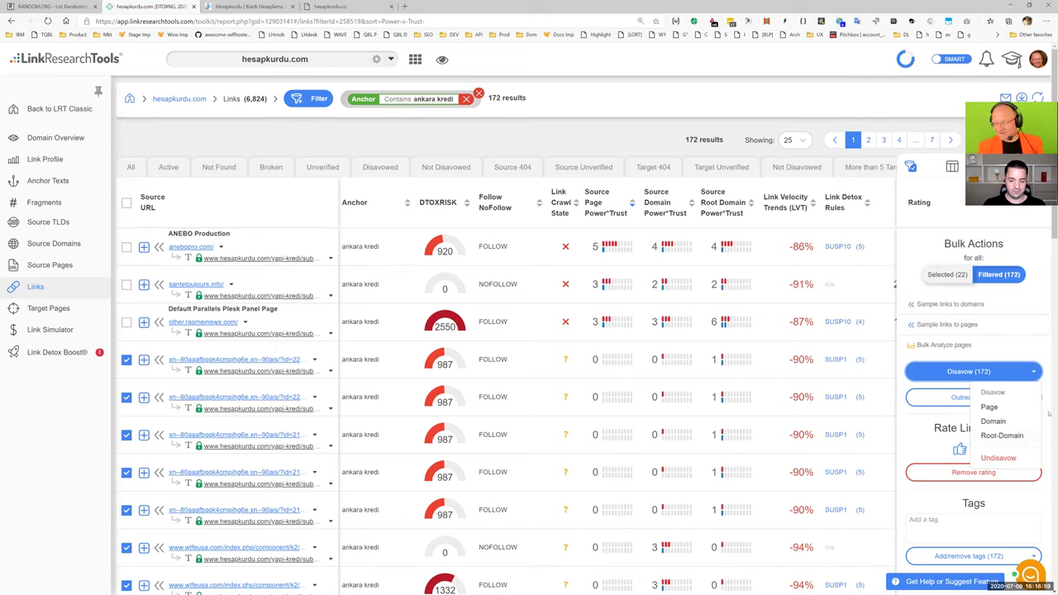
pyautogui.click(1019, 438)
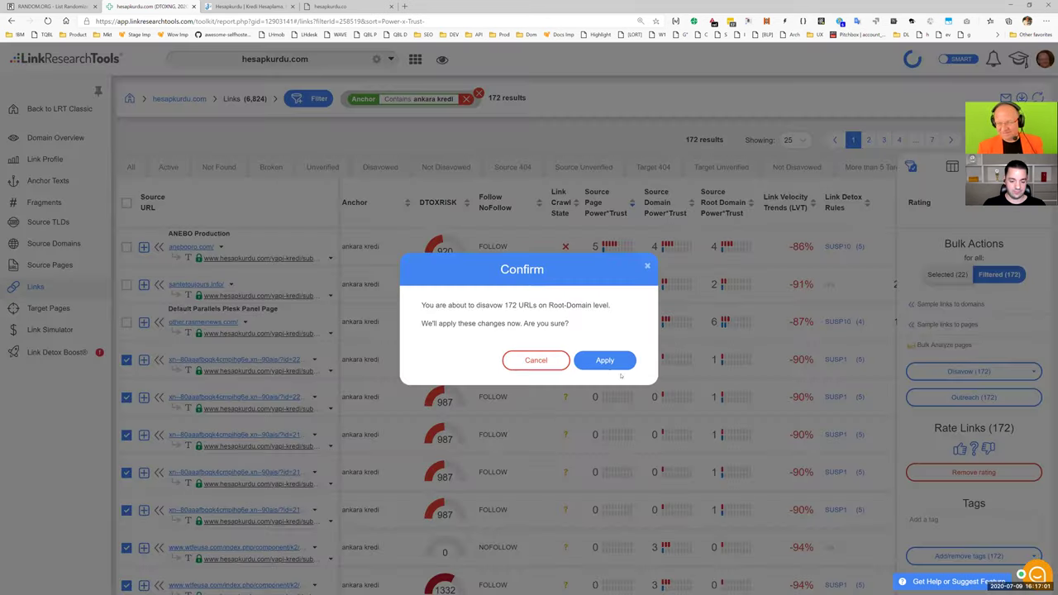
pyautogui.click(604, 361)
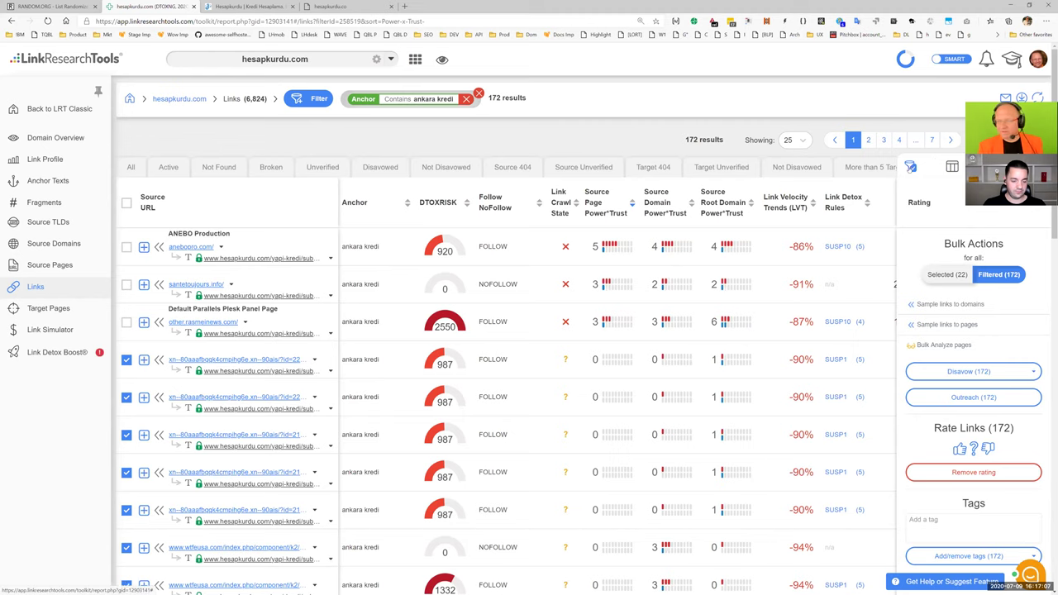
pyautogui.click(910, 167)
# - Rate the top three links as uncertain
pyautogui.click(920, 247)
pyautogui.click(920, 285)
pyautogui.click(919, 321)
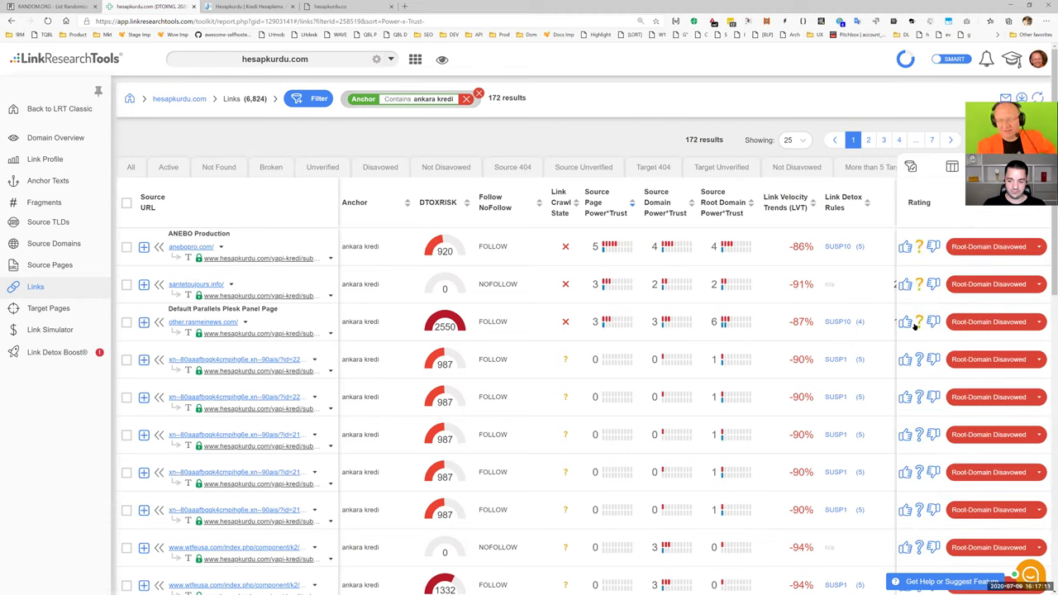
# - Review the 'Virus & Malware Links (4)' issue from the Domain Overview
pyautogui.click(35, 162)
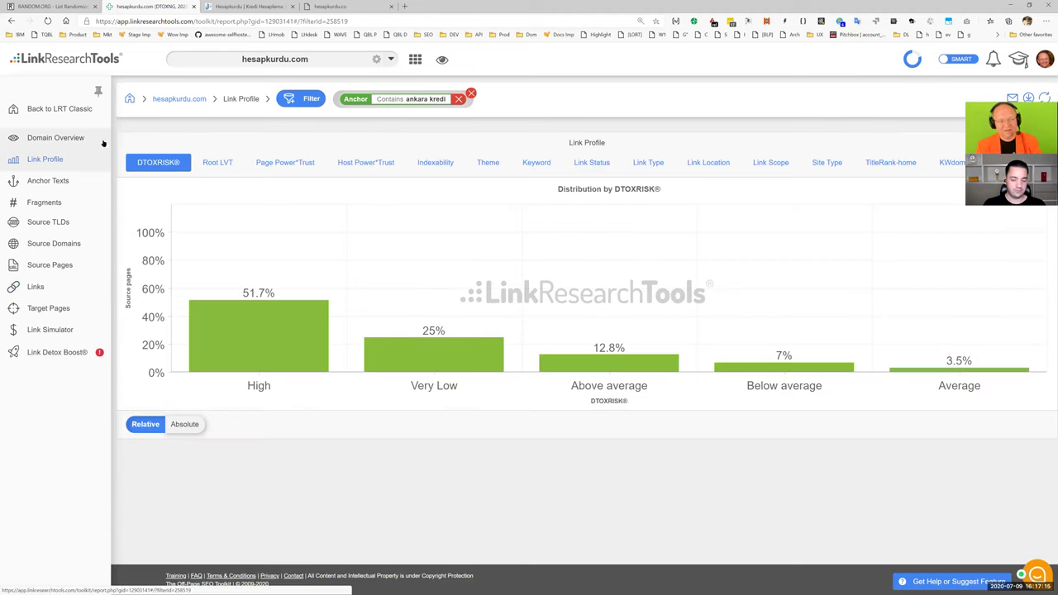
pyautogui.click(81, 137)
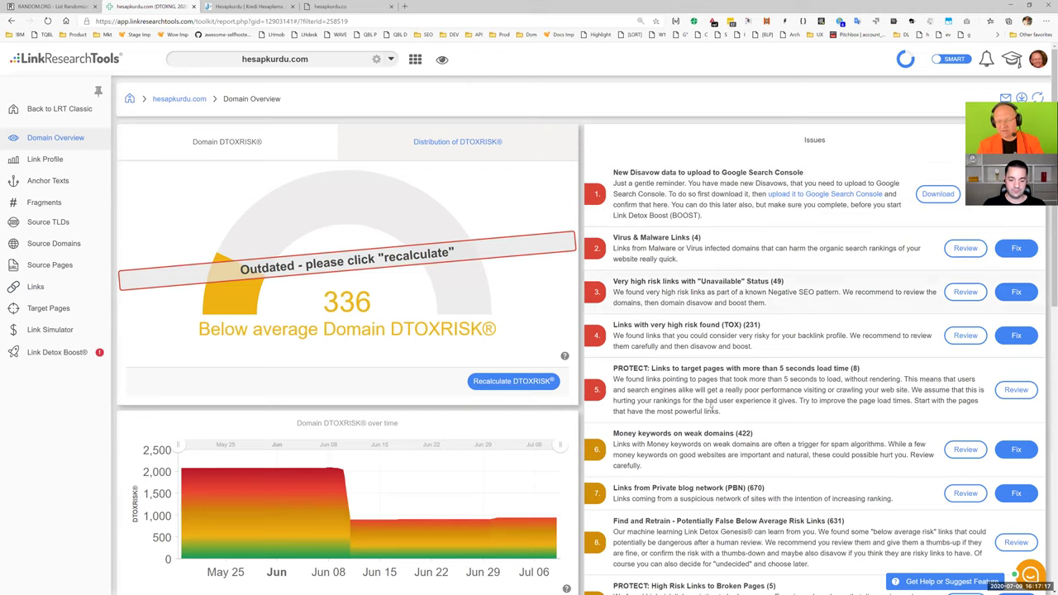
pyautogui.scroll(-1, 713, 425)
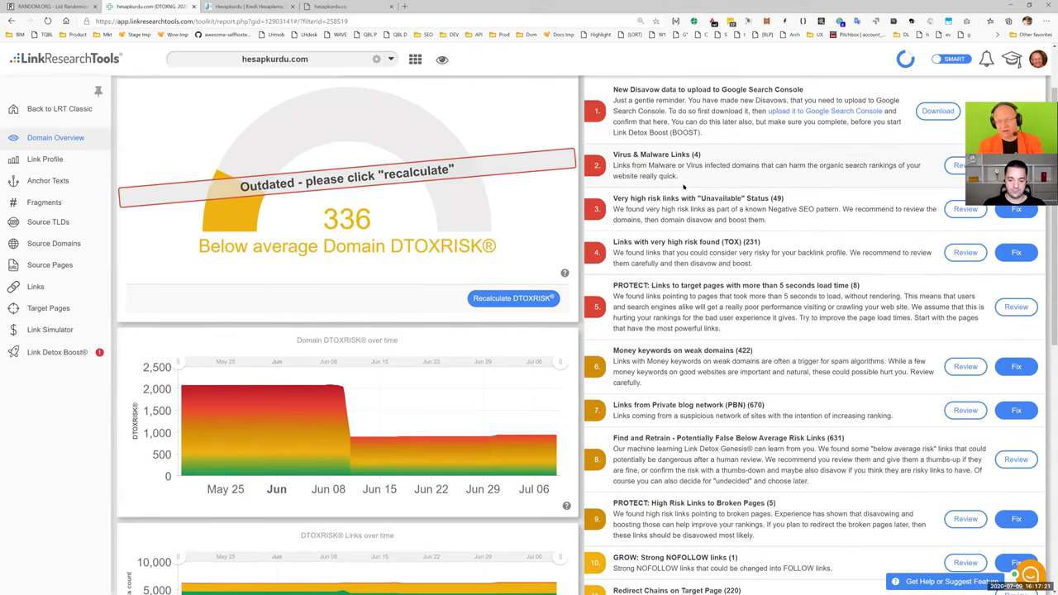
pyautogui.scroll(1, 713, 402)
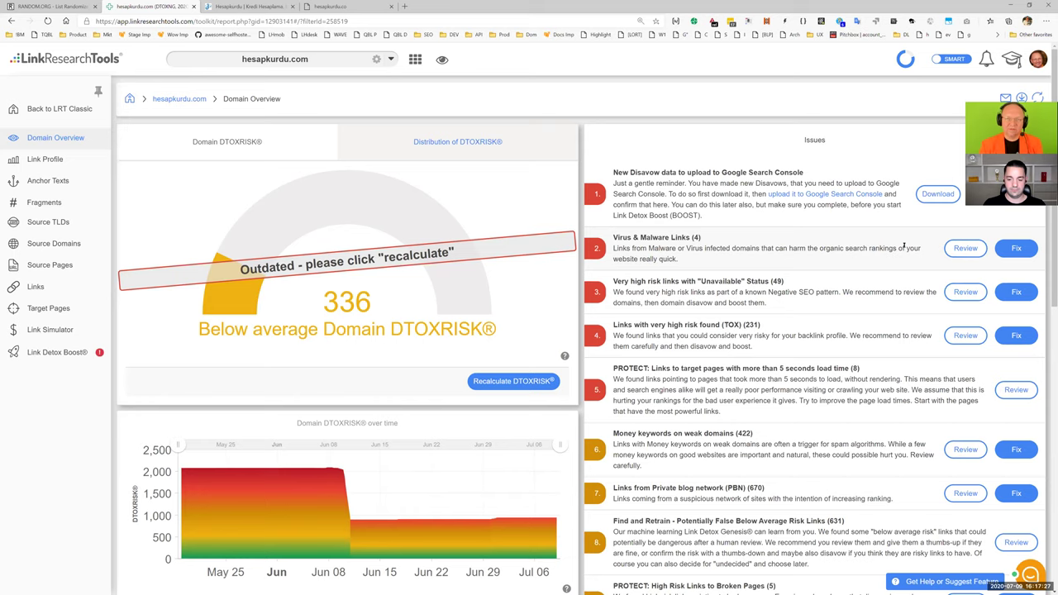
pyautogui.click(951, 254)
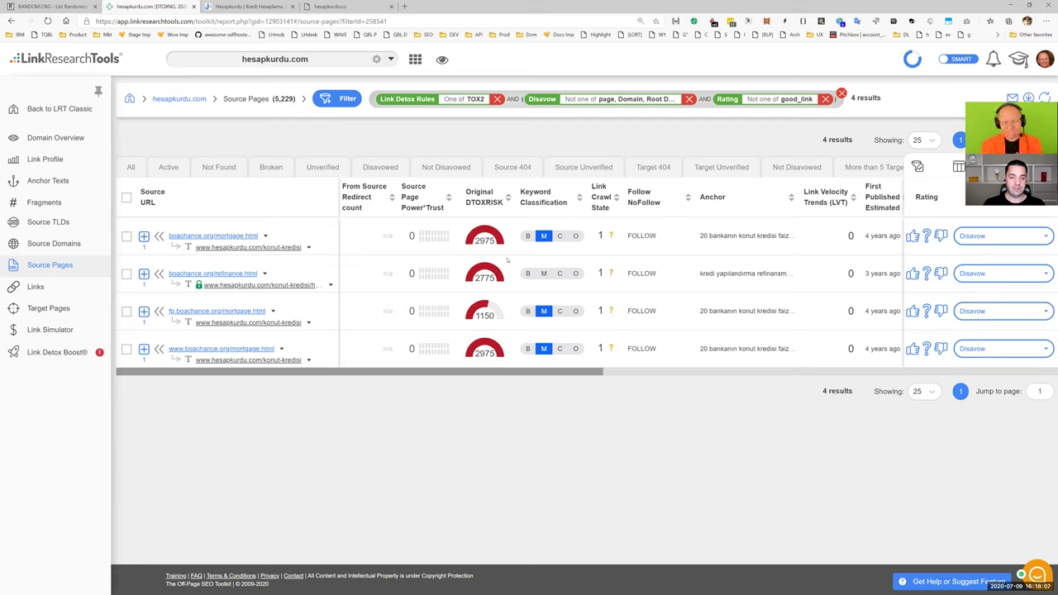
# - Fix the Virus & Malware Links issue by disavowing all 4 domains
pyautogui.click(127, 198)
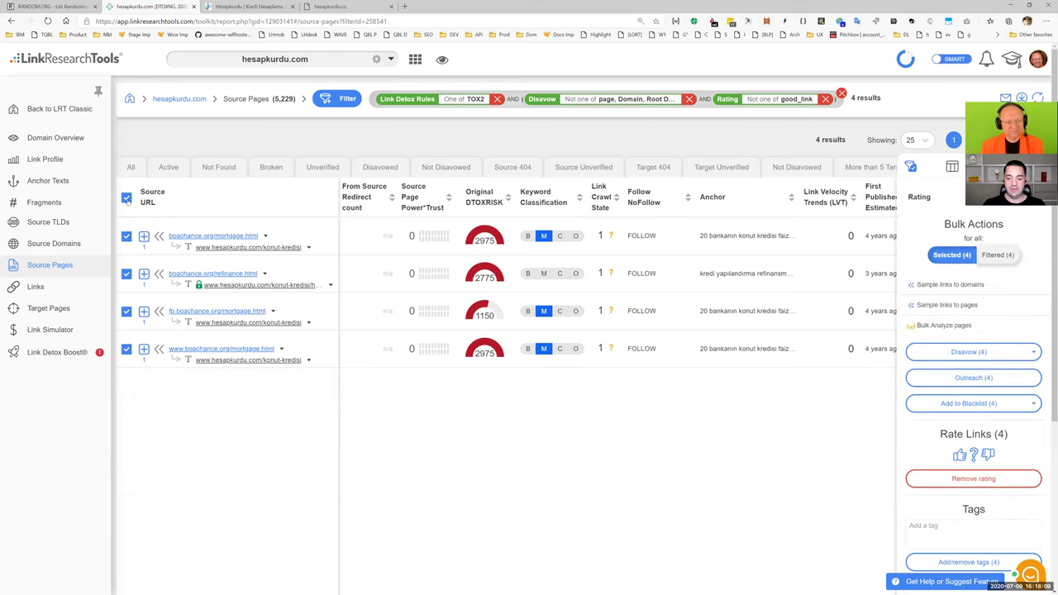
pyautogui.click(127, 198)
pyautogui.click(55, 137)
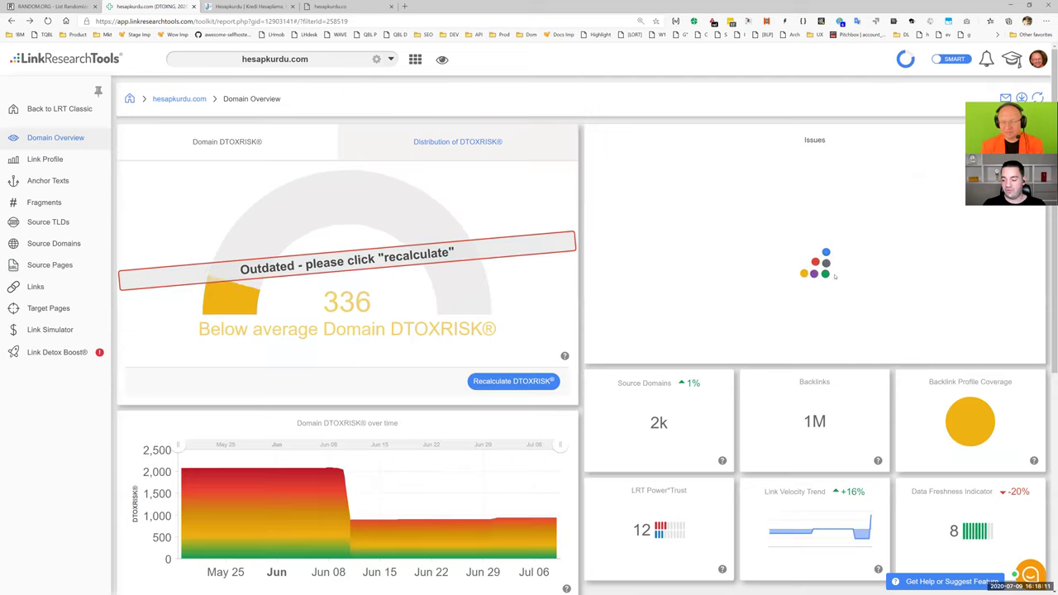
pyautogui.click(1017, 248)
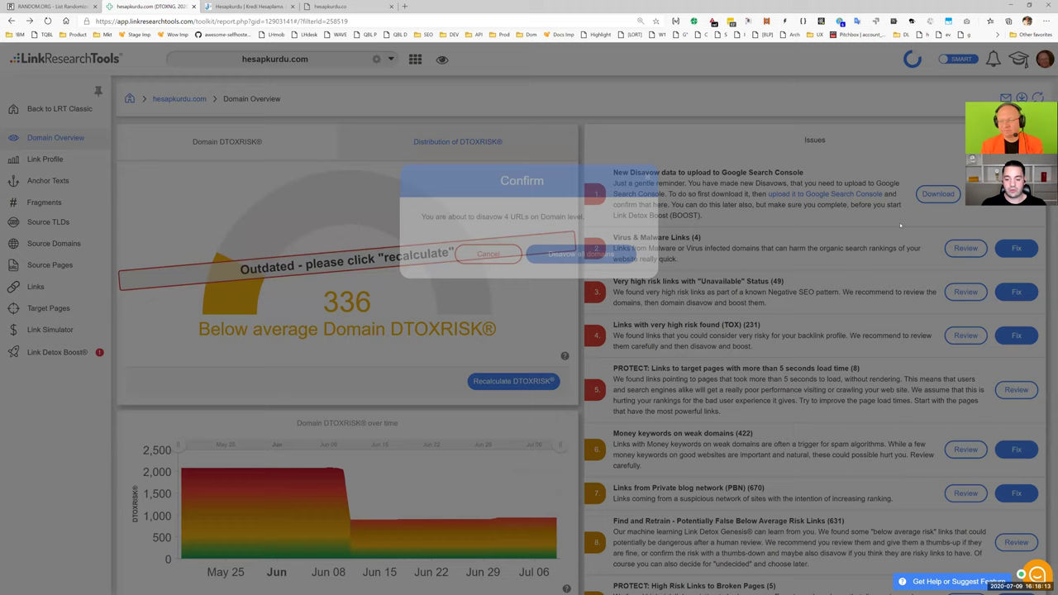
pyautogui.click(579, 352)
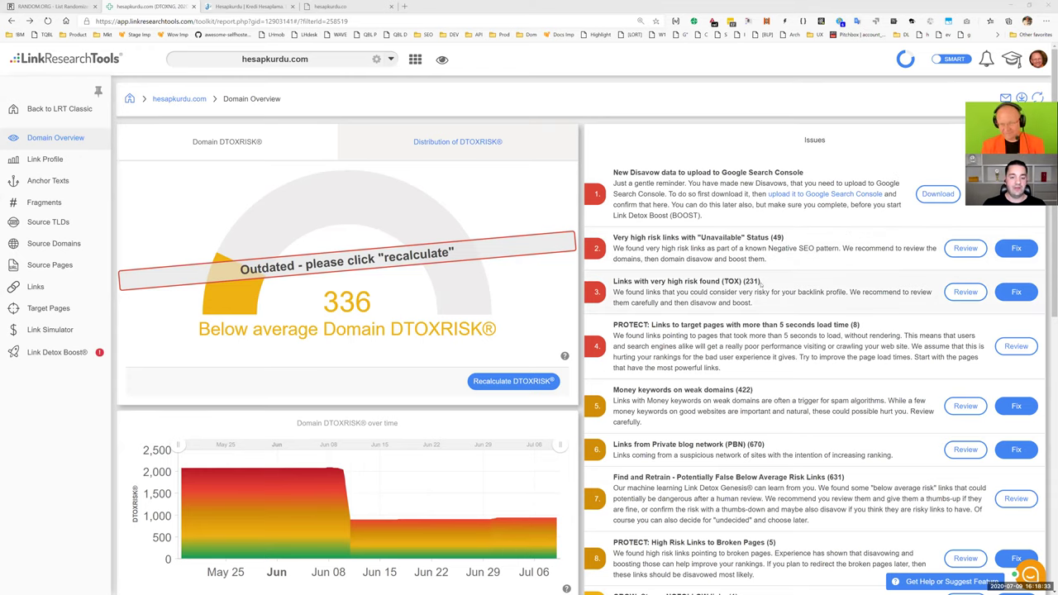
# - Return to the Links report and remove the ankara kredi anchor filter
pyautogui.hotkey('alt', 'Left')
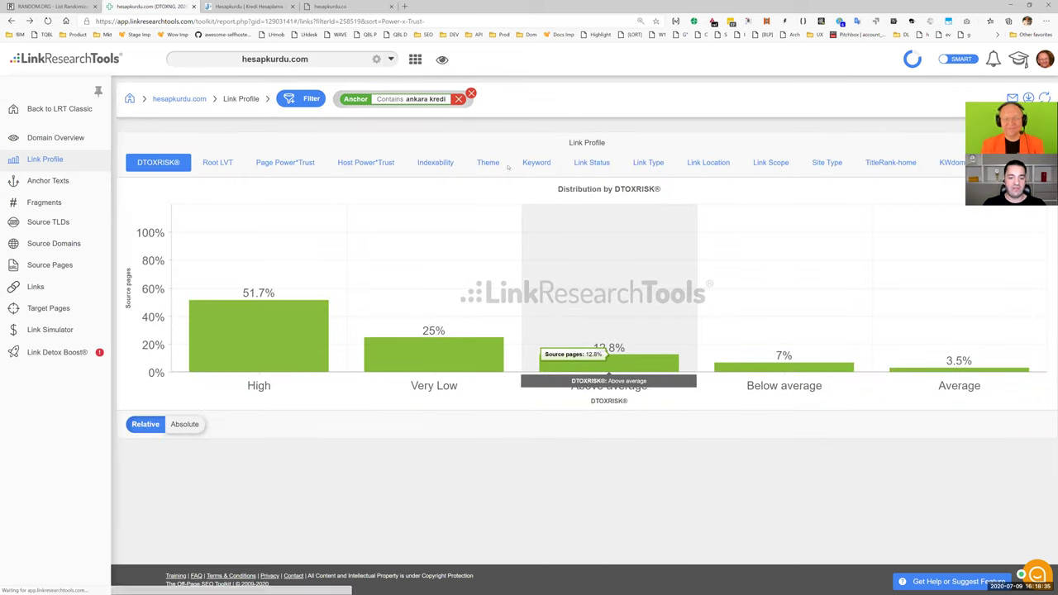
pyautogui.hotkey('alt', 'Left')
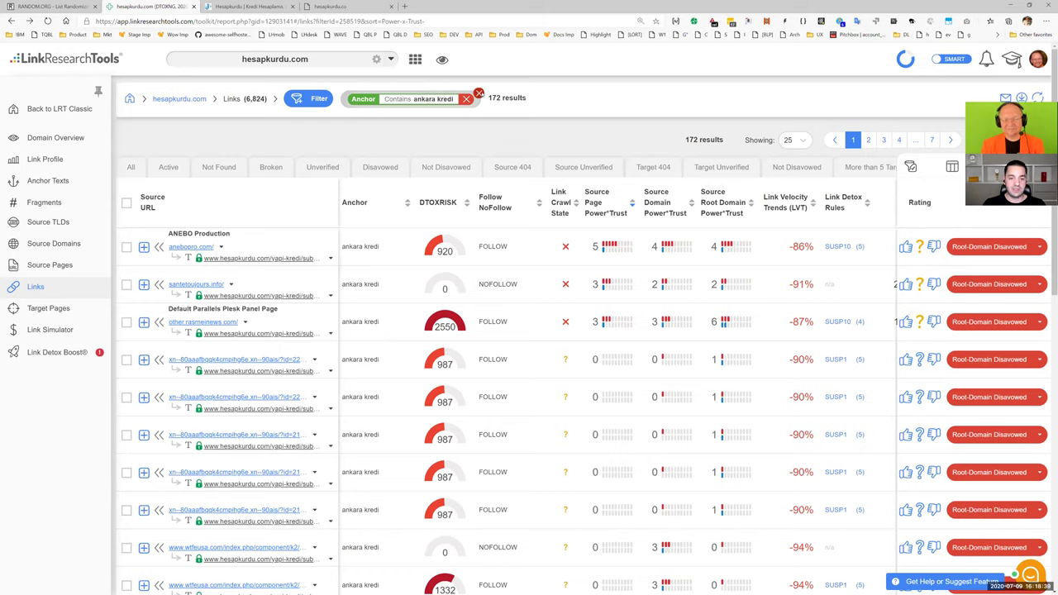
pyautogui.click(479, 93)
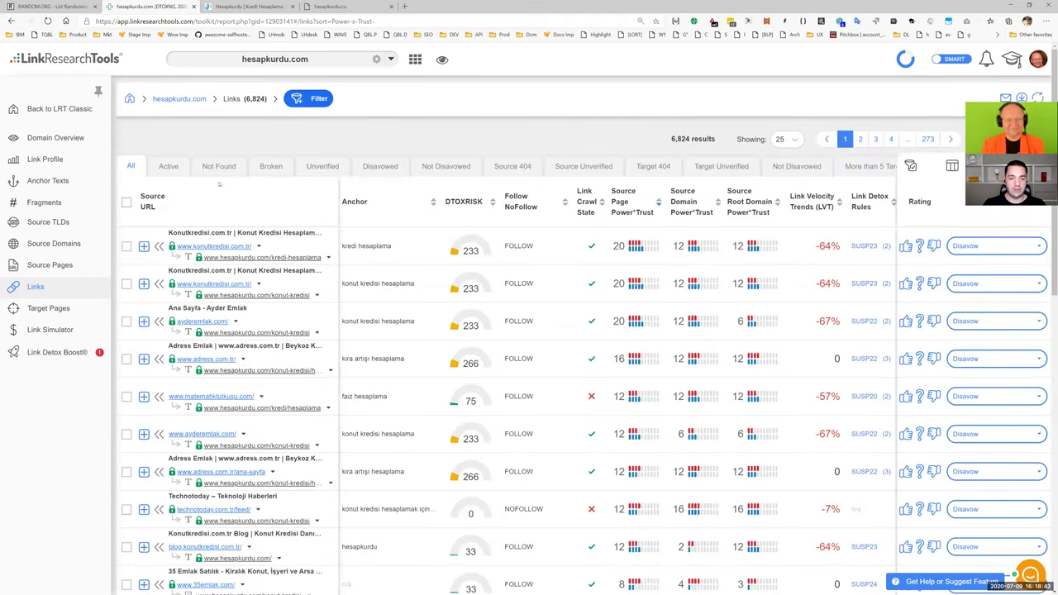
# - Add a filter rule: Link Detox Rules one of TOX2
pyautogui.click(309, 98)
pyautogui.click(196, 179)
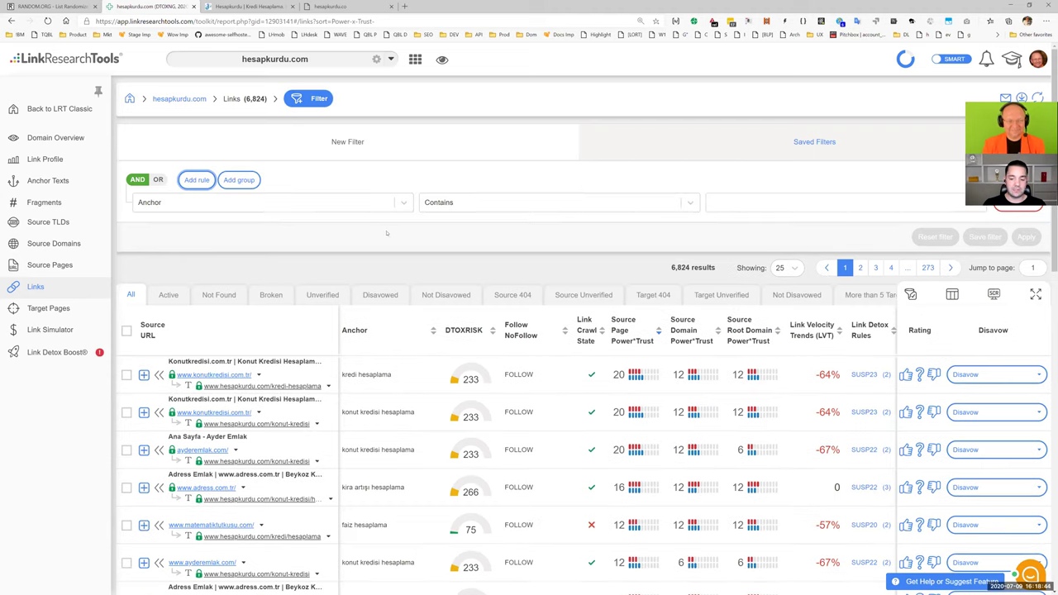
pyautogui.click(265, 203)
pyautogui.write('RULES')
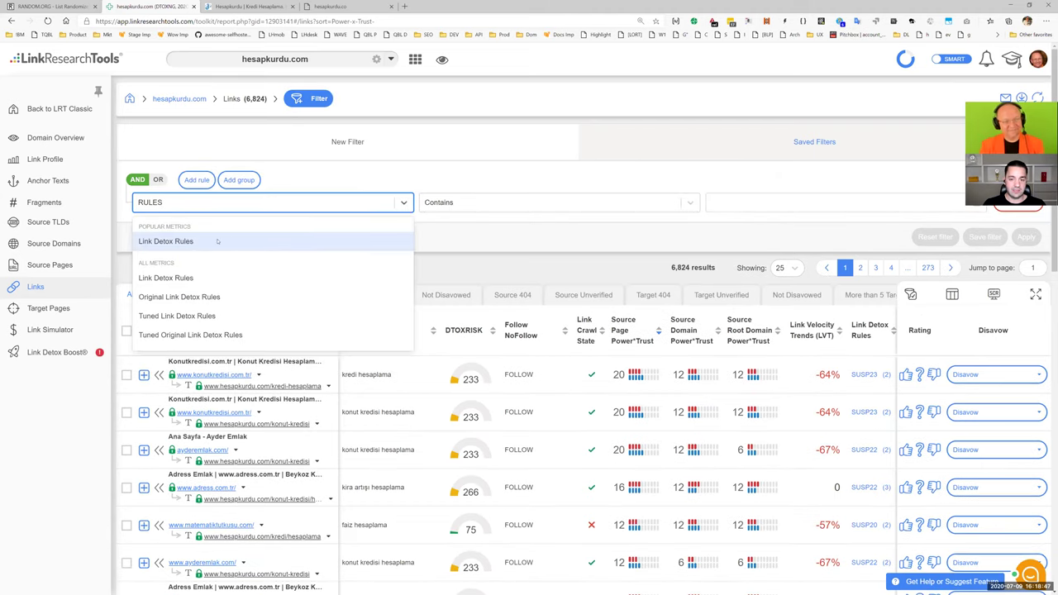
pyautogui.click(218, 241)
pyautogui.click(781, 202)
pyautogui.write('TO')
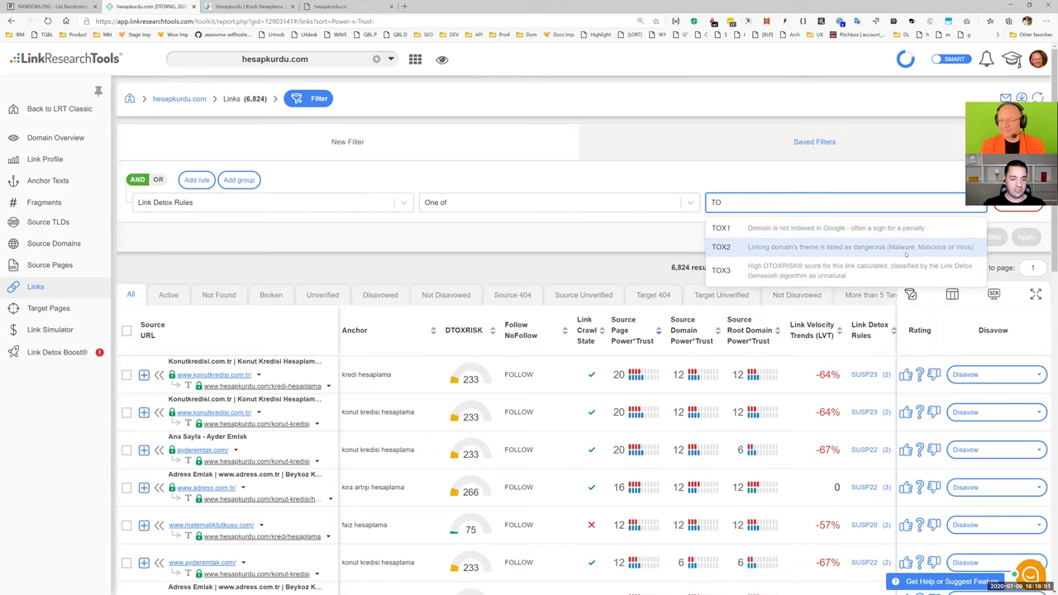
pyautogui.click(887, 247)
pyautogui.click(1026, 237)
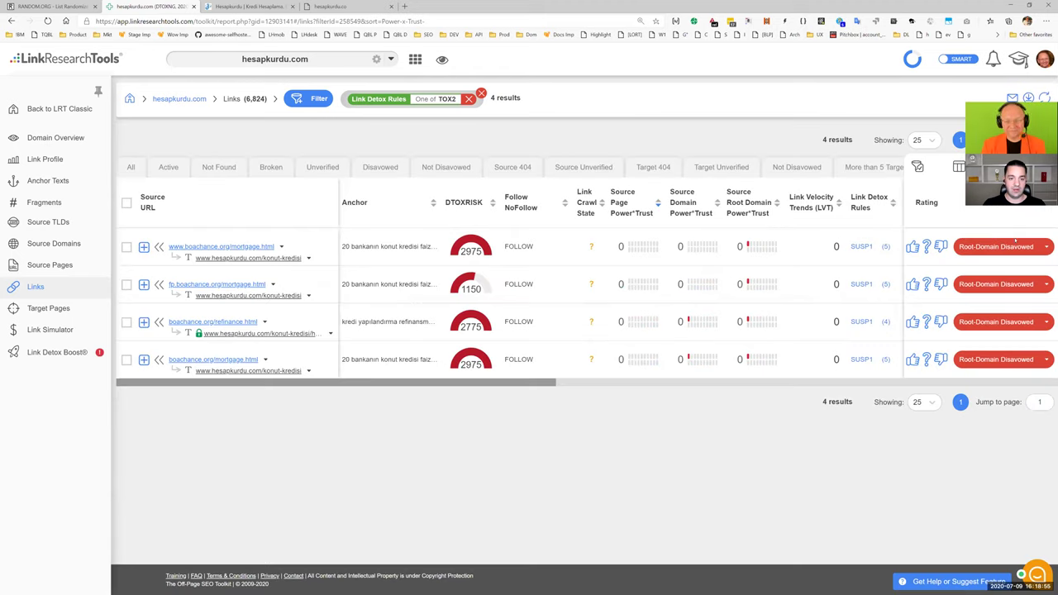
# - Add the tag Recheck2021 to all four selected boachance.org links
pyautogui.click(126, 202)
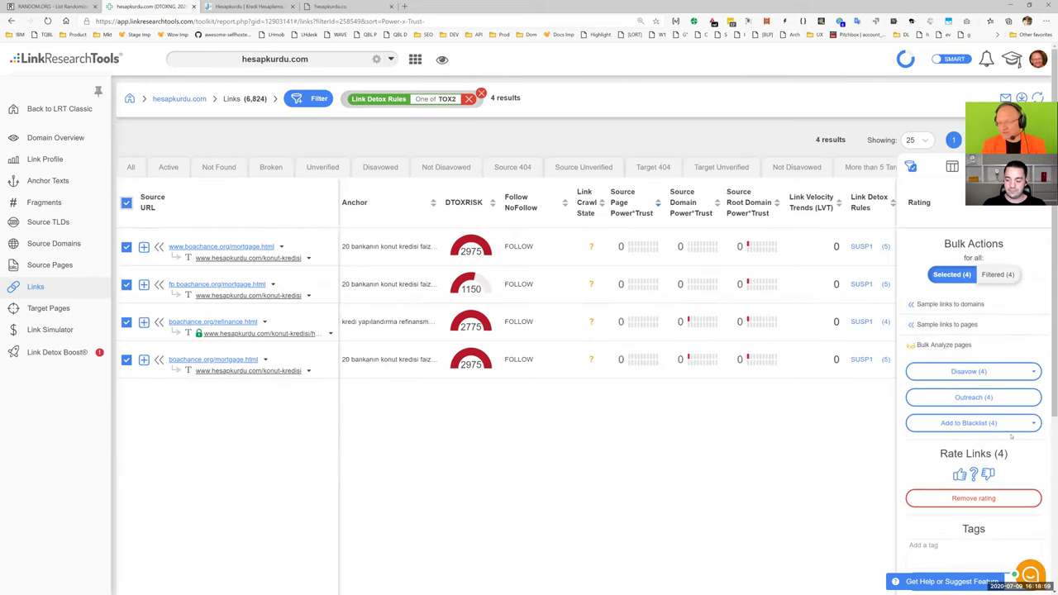
pyautogui.scroll(-1, 1011, 405)
pyautogui.click(955, 434)
pyautogui.write('rECHECK')
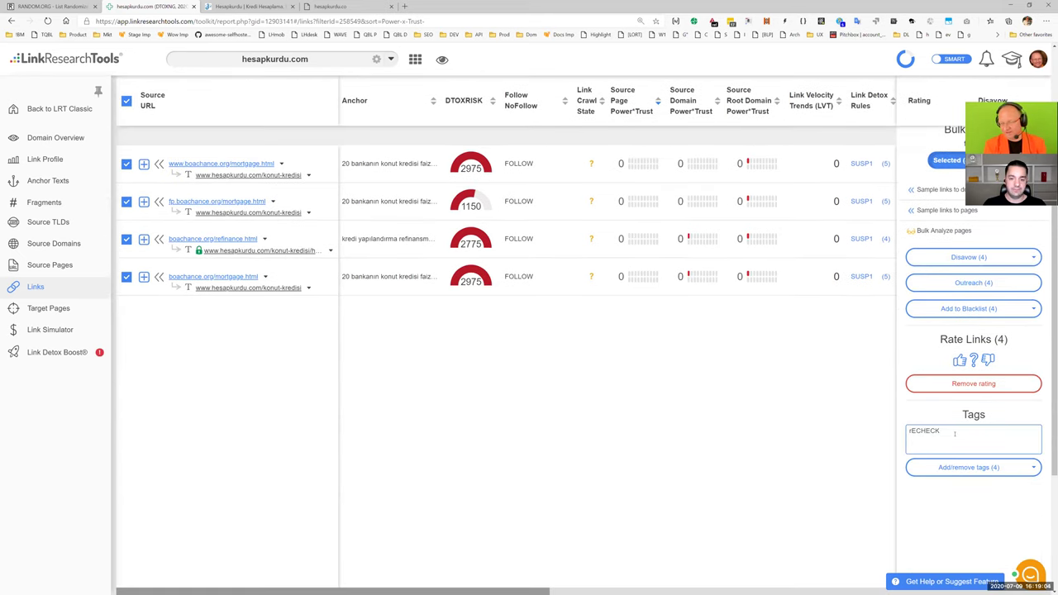
pyautogui.hotkey('ctrl', 'a')
pyautogui.write('Re')
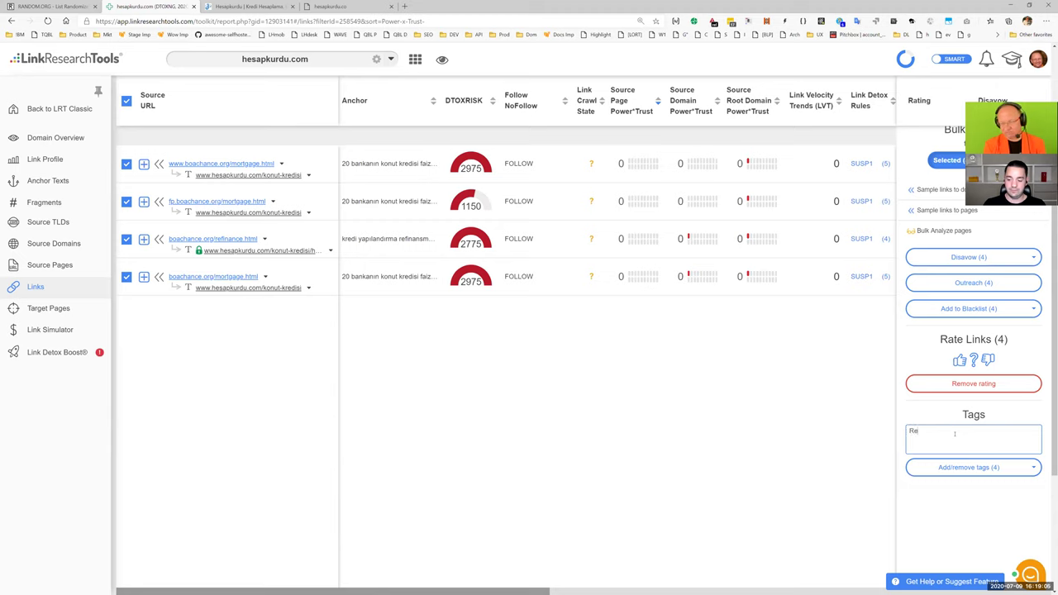
pyautogui.write('chekck2021')
pyautogui.click(980, 471)
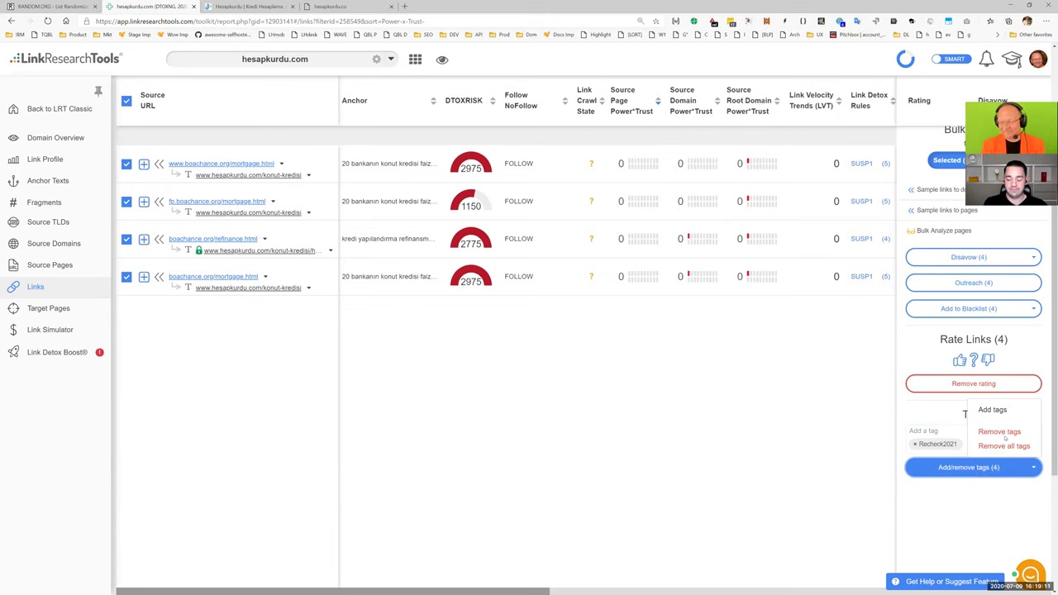
pyautogui.click(992, 410)
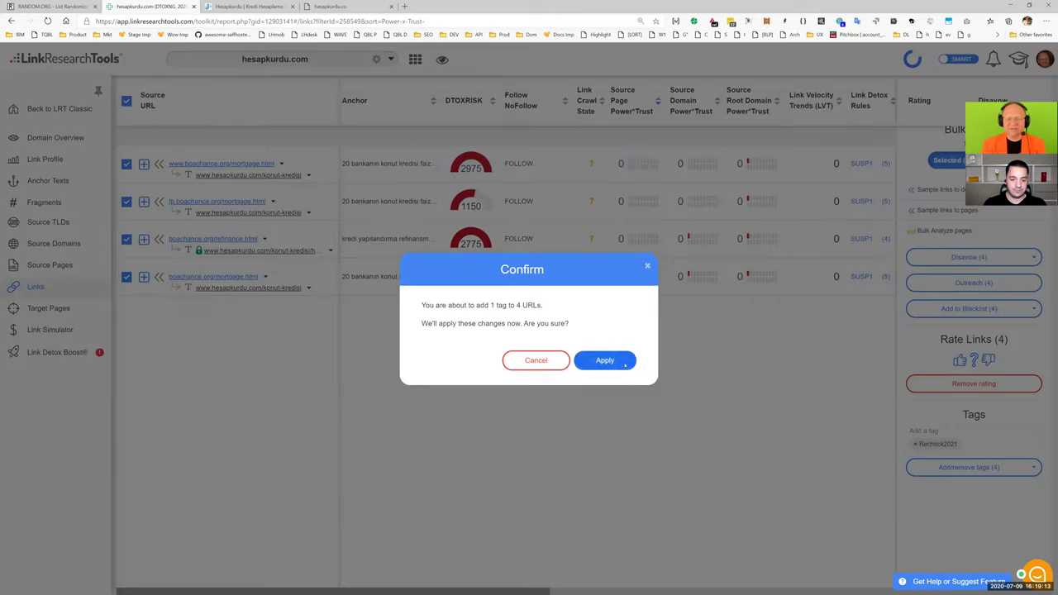
pyautogui.click(625, 365)
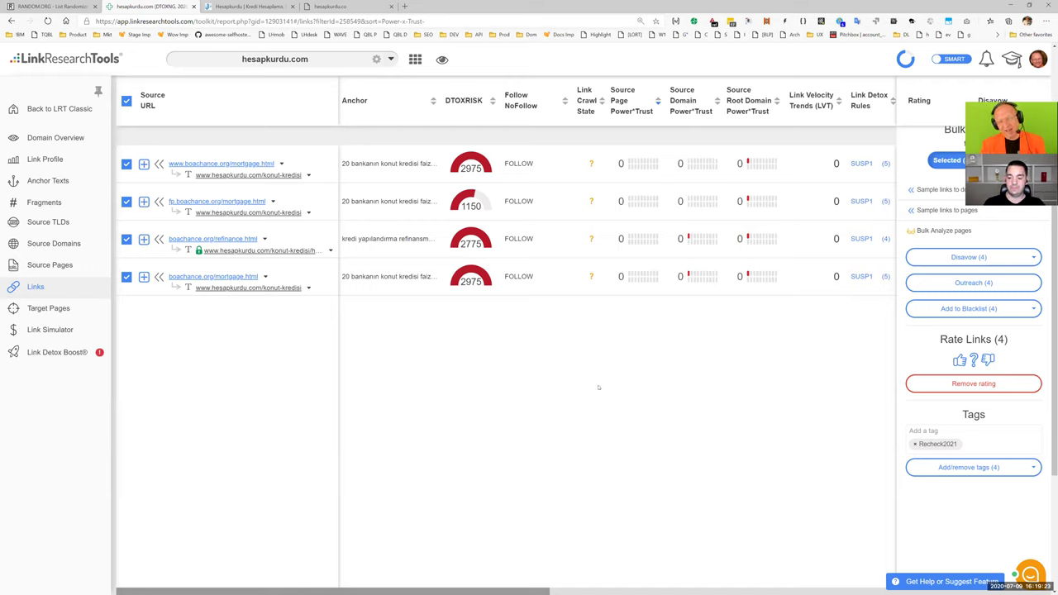
# - Return to Domain Overview and scroll its issues, highlighting the Strong NOFOLLOW links issue
pyautogui.click(55, 138)
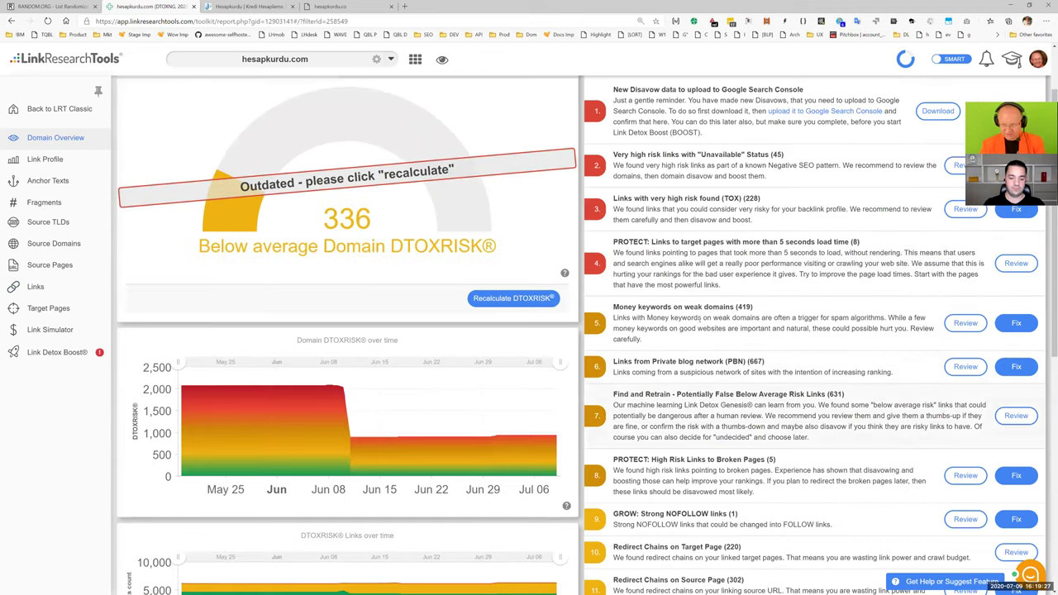
pyautogui.scroll(-1, 712, 396)
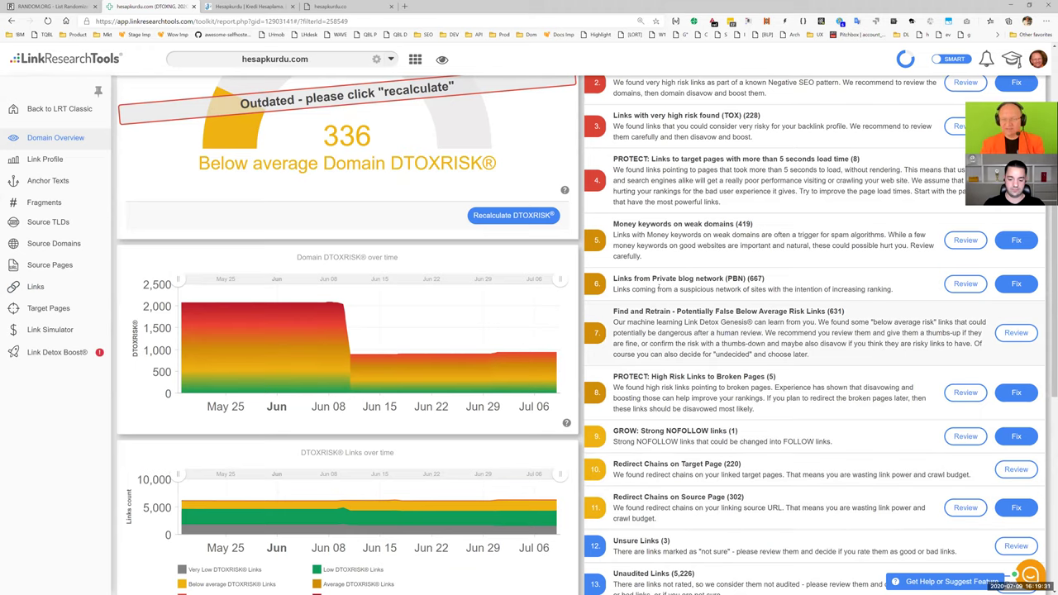
pyautogui.scroll(1, 655, 283)
pyautogui.scroll(2, 656, 283)
pyautogui.scroll(-4, 727, 388)
pyautogui.scroll(-1, 751, 416)
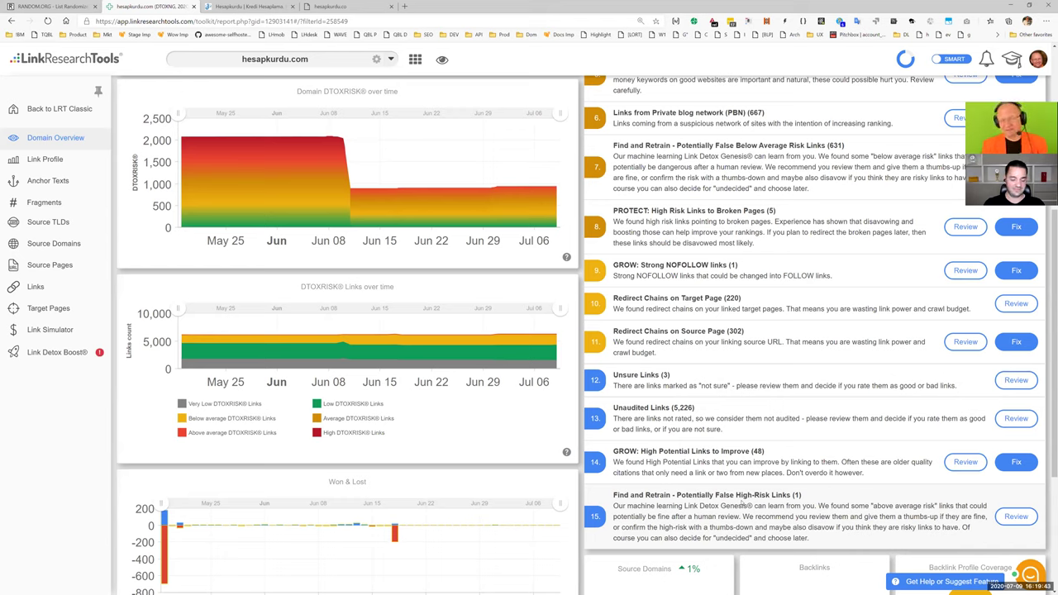
pyautogui.moveTo(642, 264); pyautogui.dragTo(830, 277)
pyautogui.click(736, 264)
pyautogui.doubleClick(651, 265)
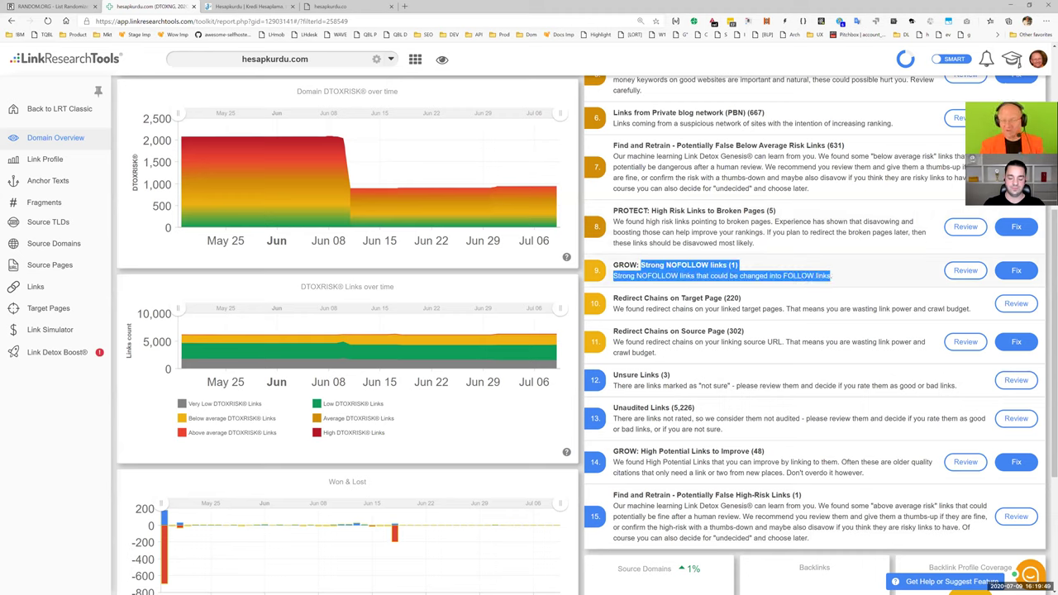
pyautogui.click(830, 277)
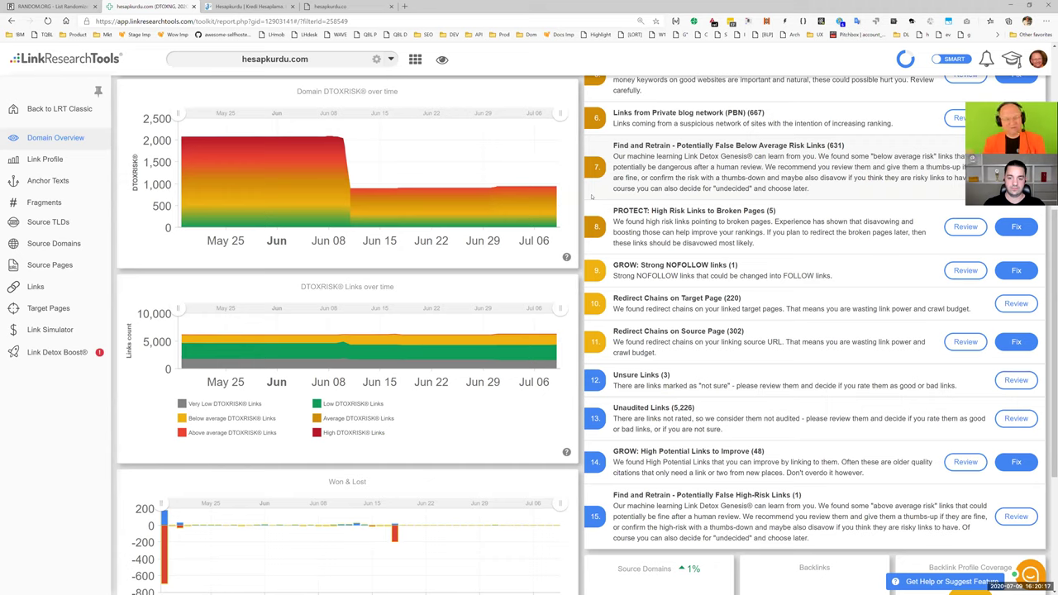
pyautogui.scroll(5, 742, 255)
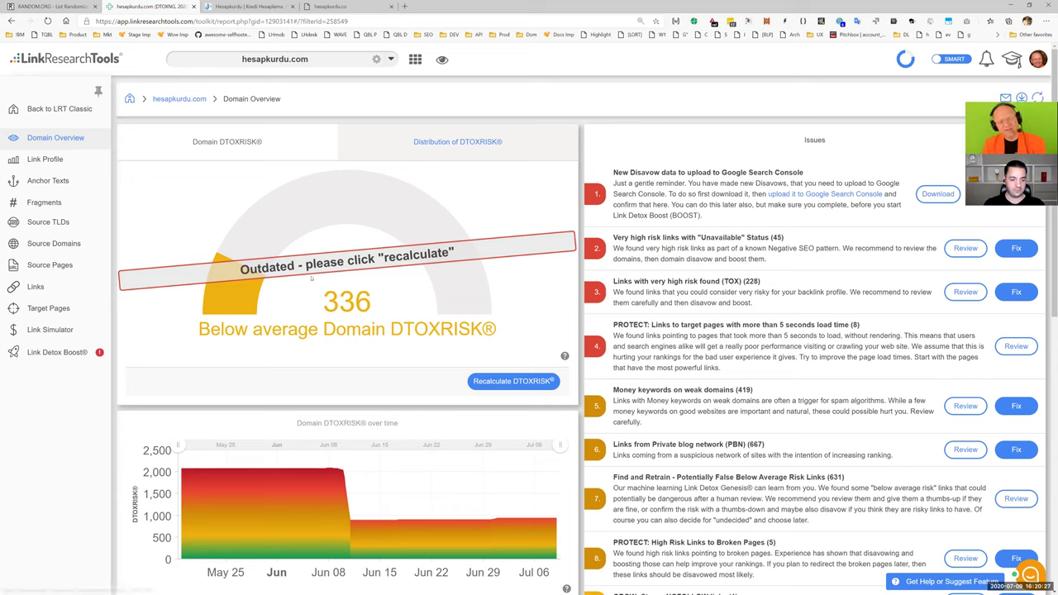
pyautogui.moveTo(259, 263); pyautogui.dragTo(456, 252)
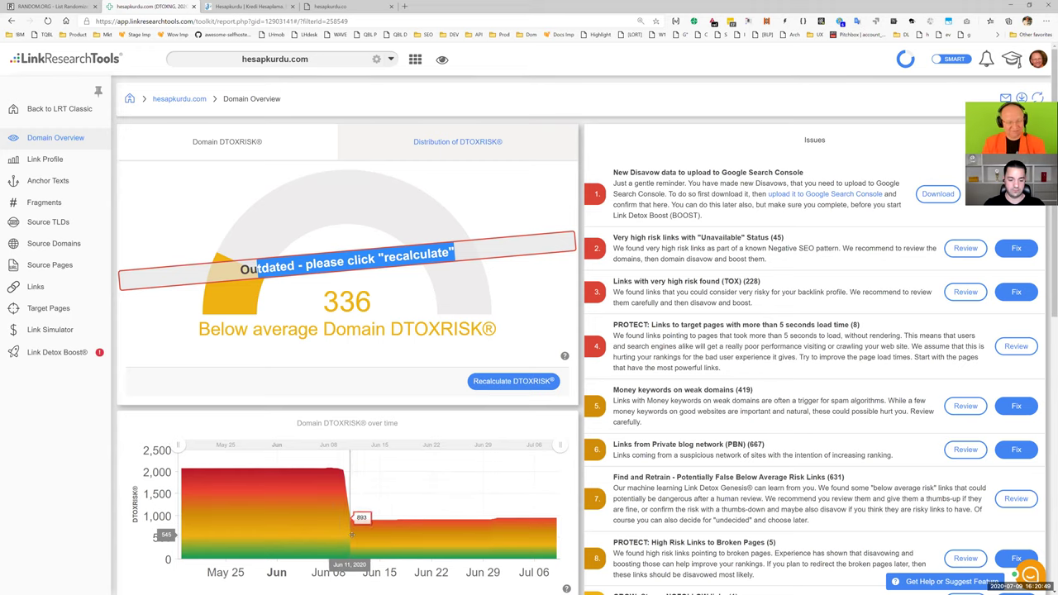
pyautogui.scroll(-1, 352, 534)
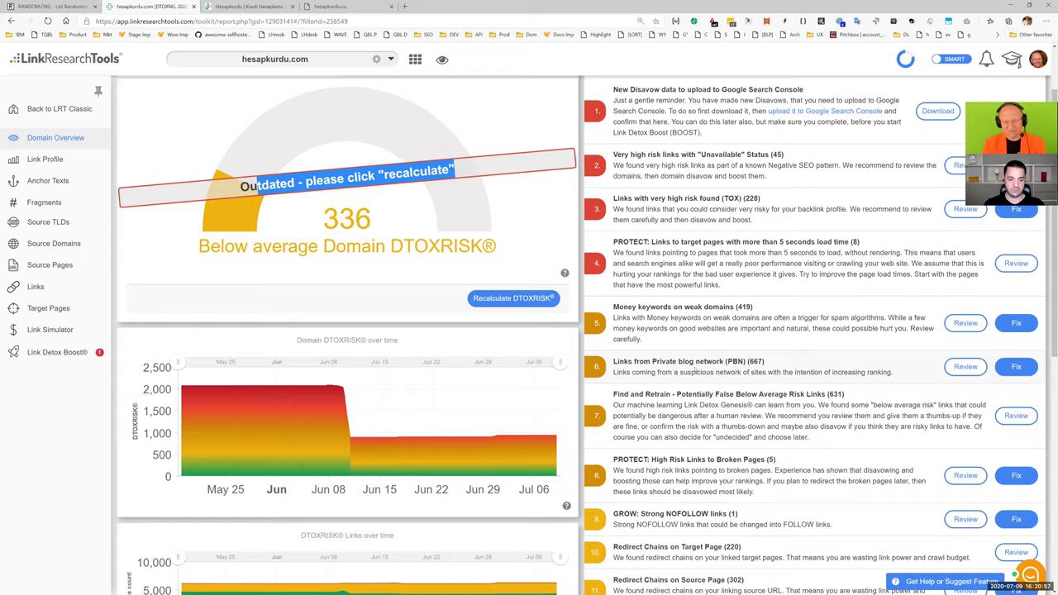
pyautogui.scroll(1, 695, 372)
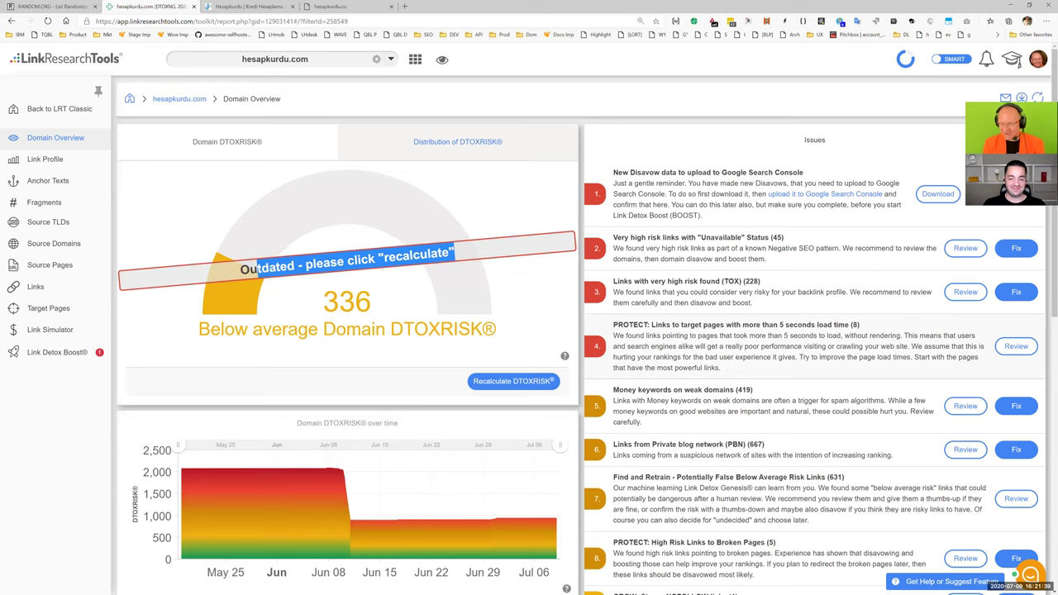
pyautogui.moveTo(846, 325); pyautogui.dragTo(889, 370)
pyautogui.click(894, 358)
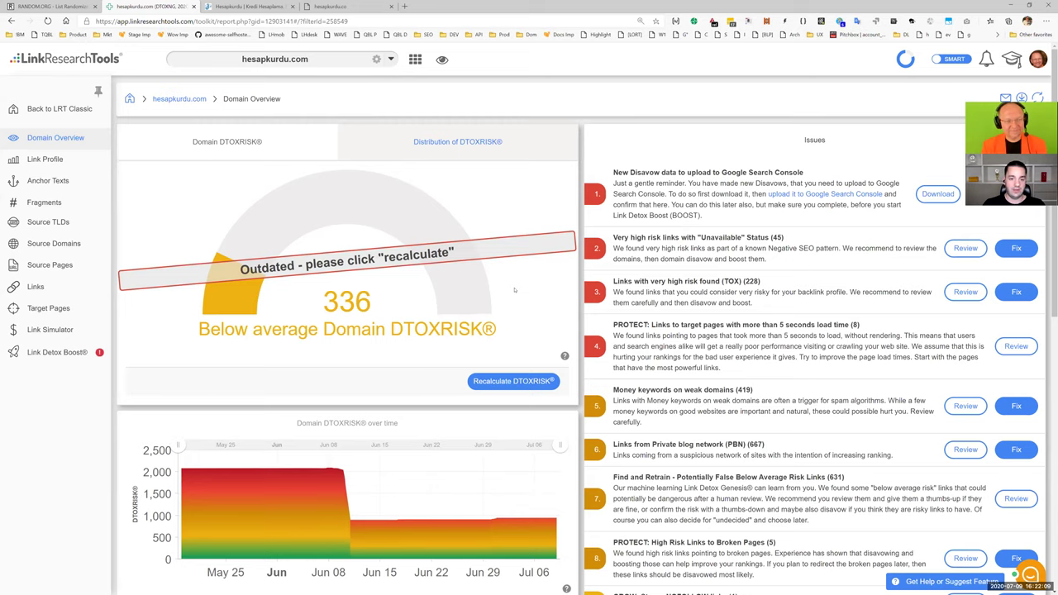
# - Return to the Source Domains report and remove its TOX2 rule filter
pyautogui.click(35, 337)
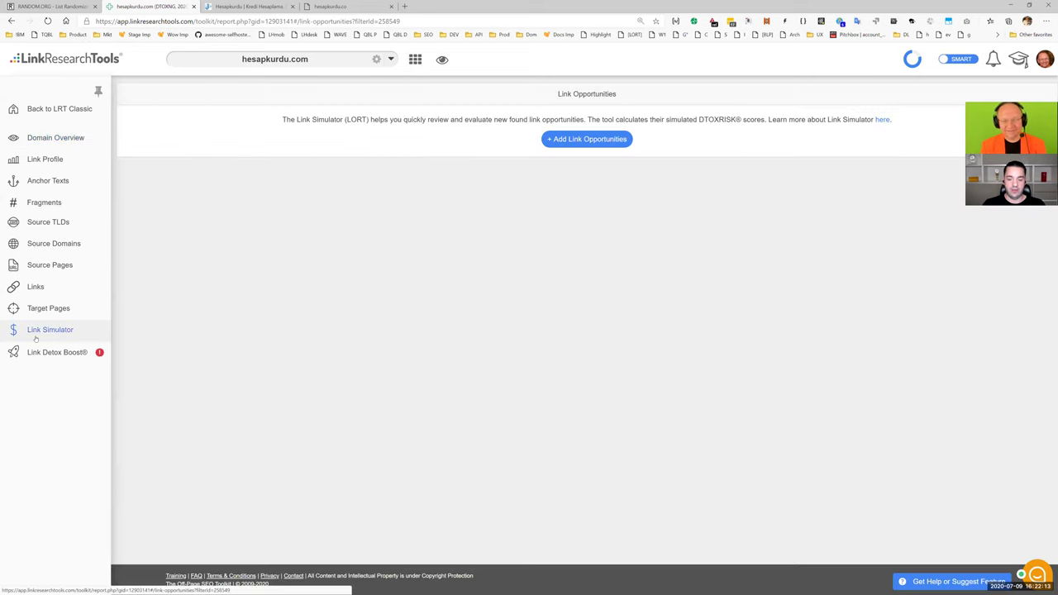
pyautogui.hotkey('alt', 'Left')
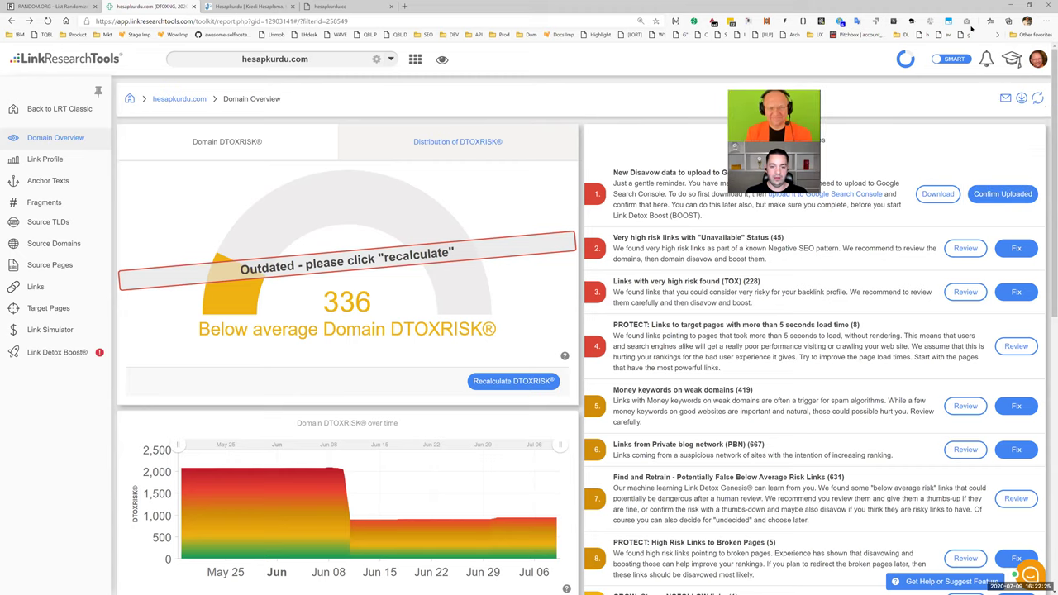
pyautogui.click(54, 243)
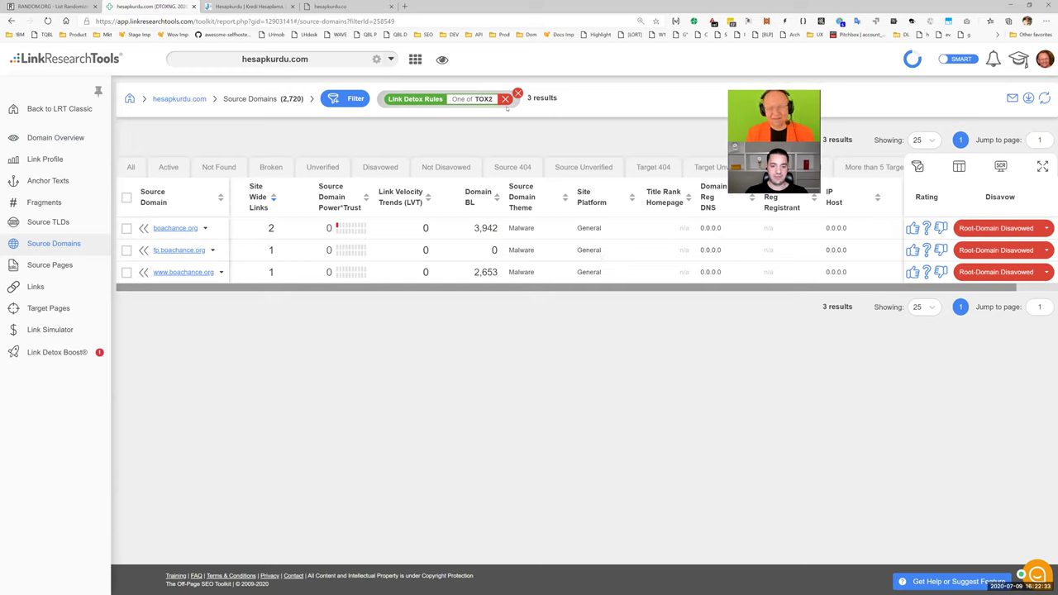
pyautogui.click(518, 94)
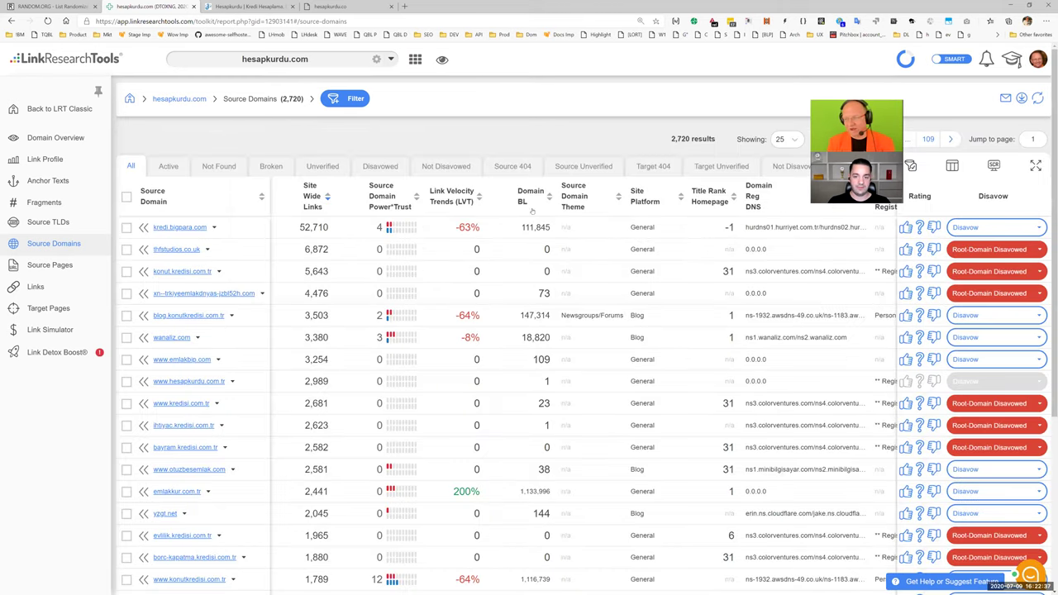
# - Move through Anchor Texts, Link Profile and Domain Overview to the Link Simulator
pyautogui.click(50, 182)
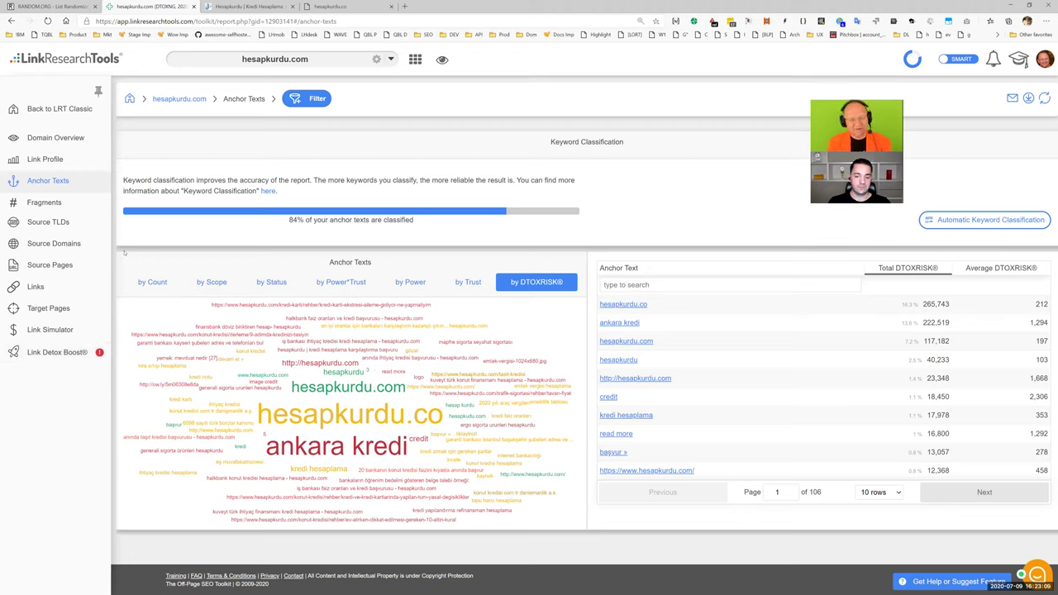
pyautogui.click(61, 162)
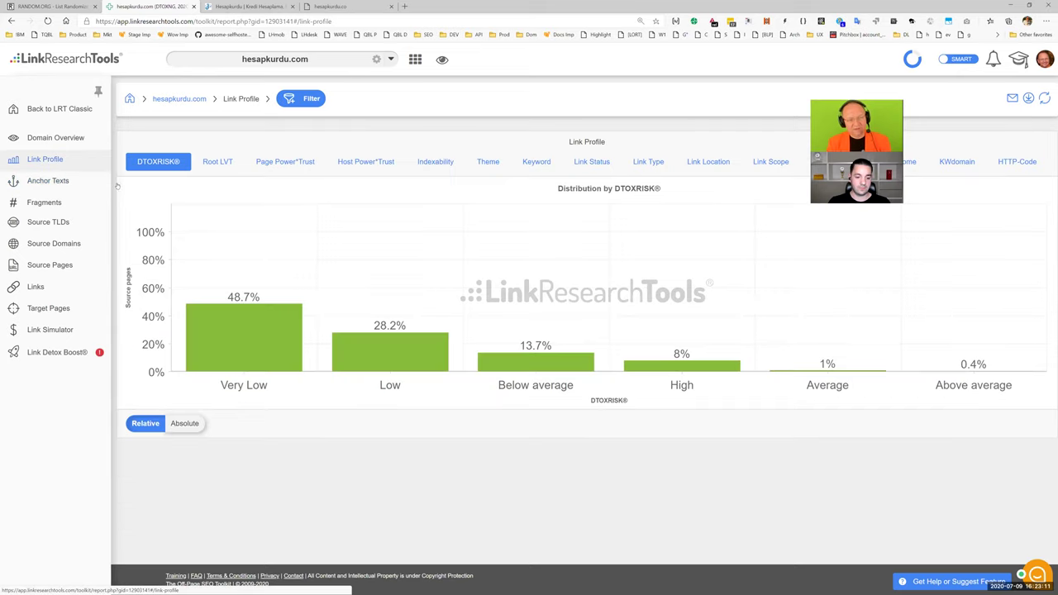
pyautogui.click(55, 137)
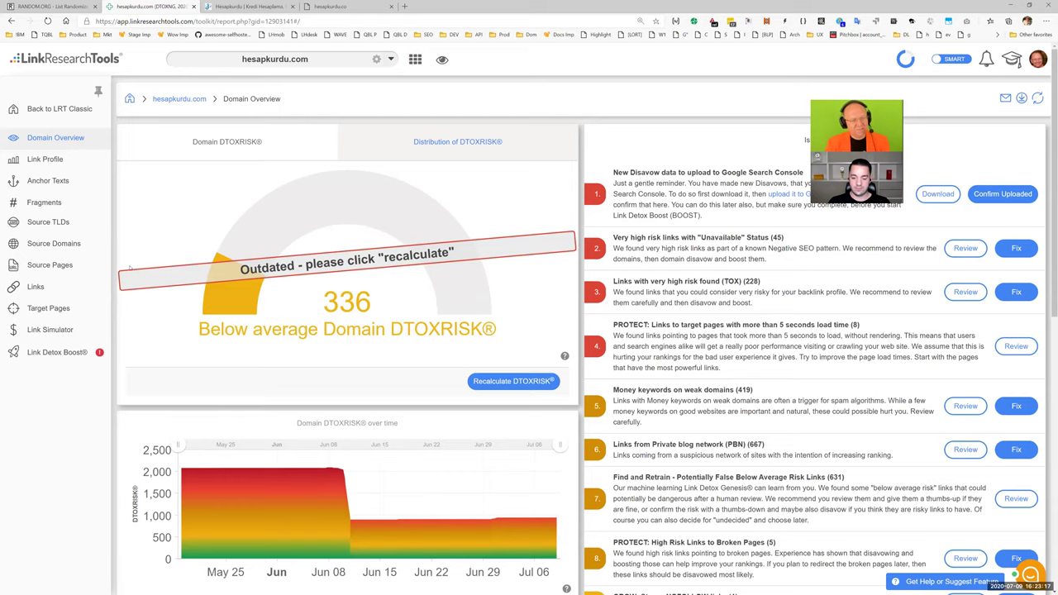
pyautogui.click(72, 329)
pyautogui.click(591, 139)
pyautogui.click(505, 293)
pyautogui.write('http://')
pyautogui.press('BackSpace')
pyautogui.press('BackSpace')
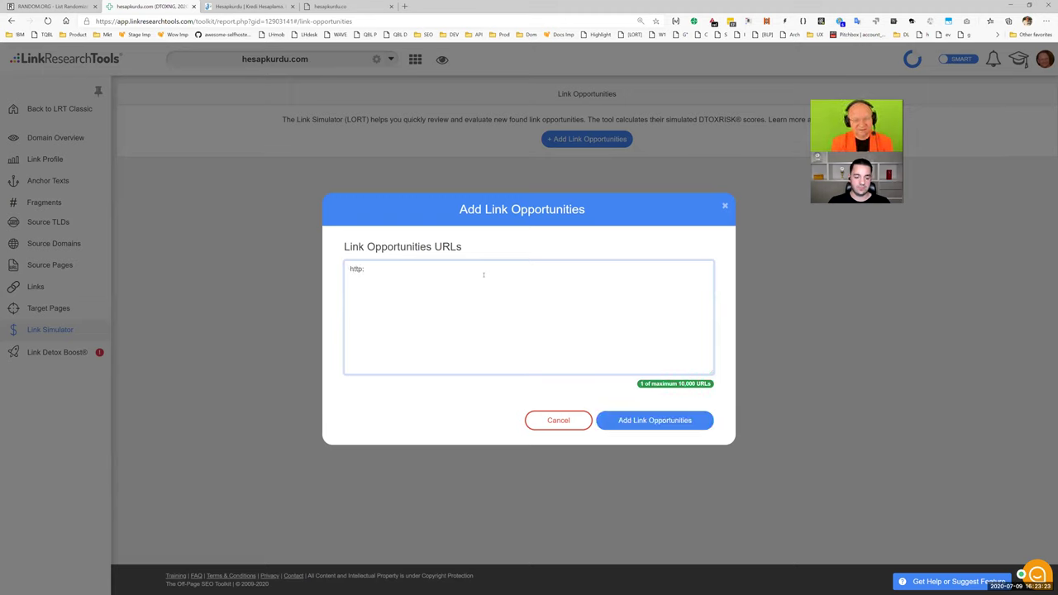
pyautogui.write('ps://www.orf.at')
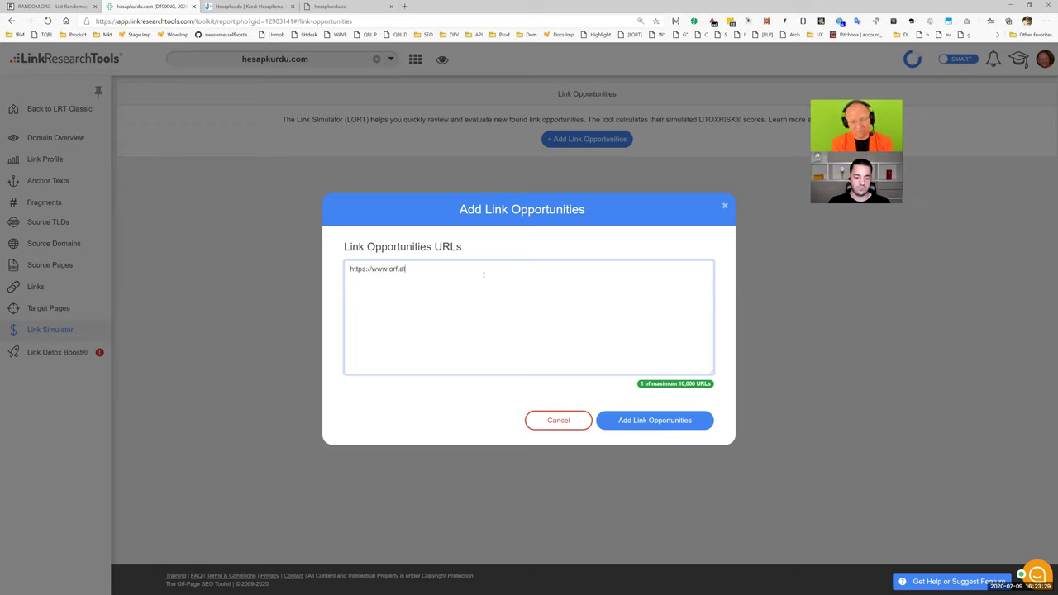
pyautogui.click(685, 423)
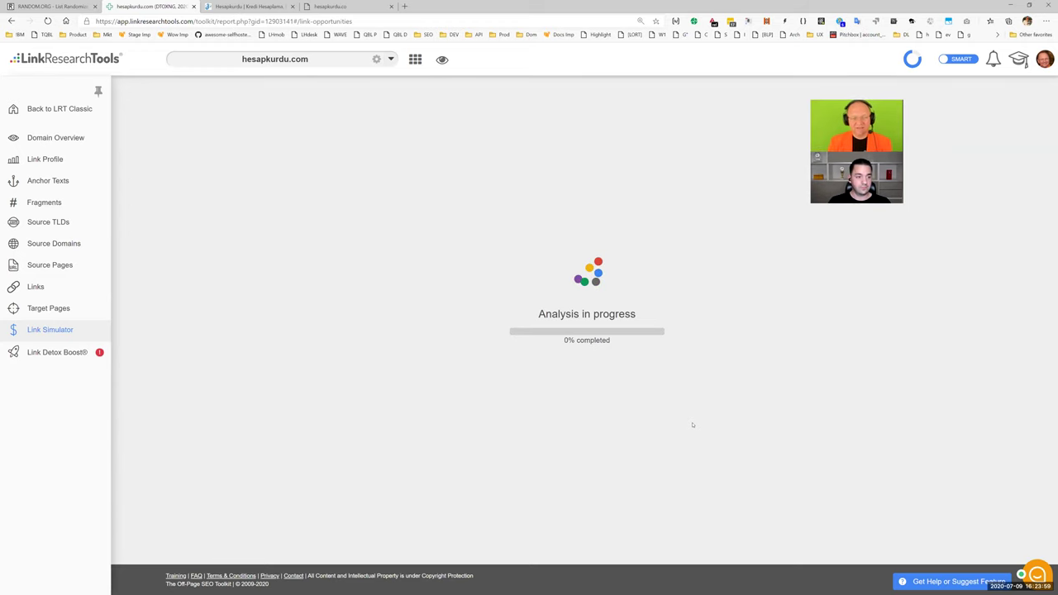
# - Check the orf.at opportunity analysis progress in Link Simulator, then go to Anchor Texts
pyautogui.click(52, 139)
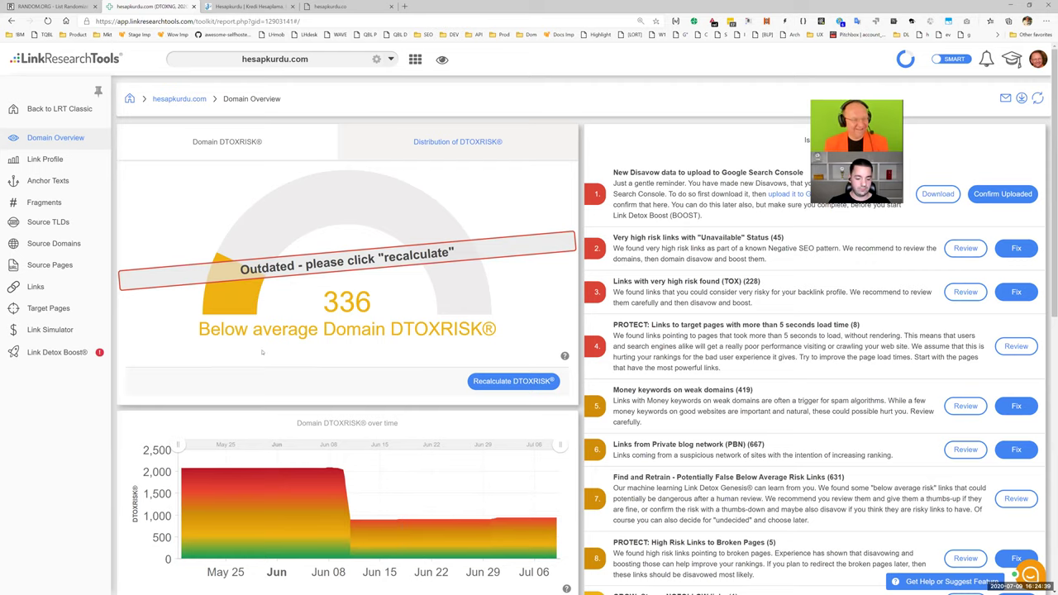
pyautogui.click(49, 329)
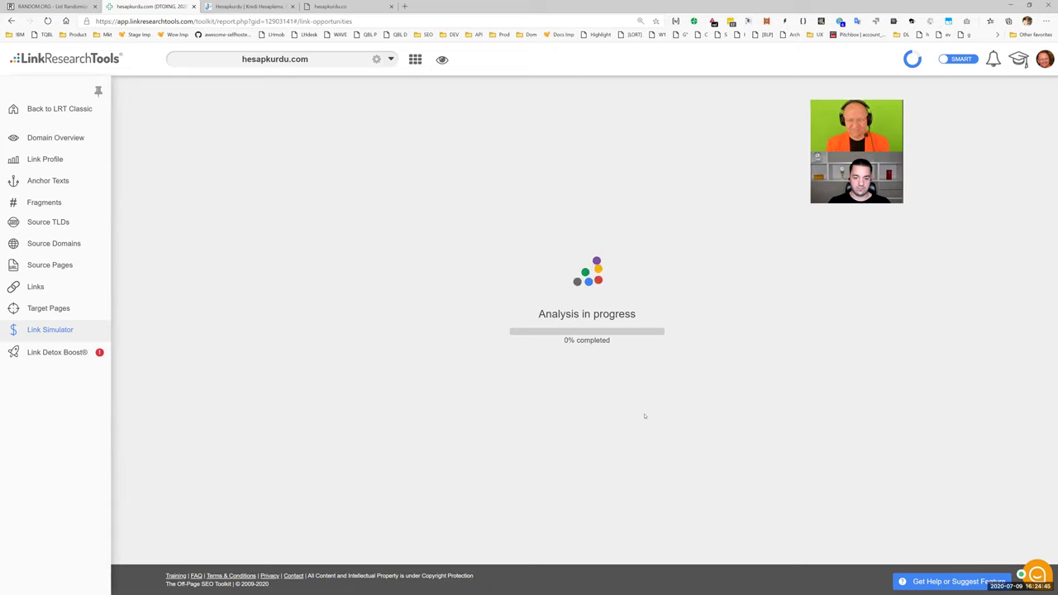
pyautogui.moveTo(607, 340); pyautogui.dragTo(550, 313)
pyautogui.click(505, 289)
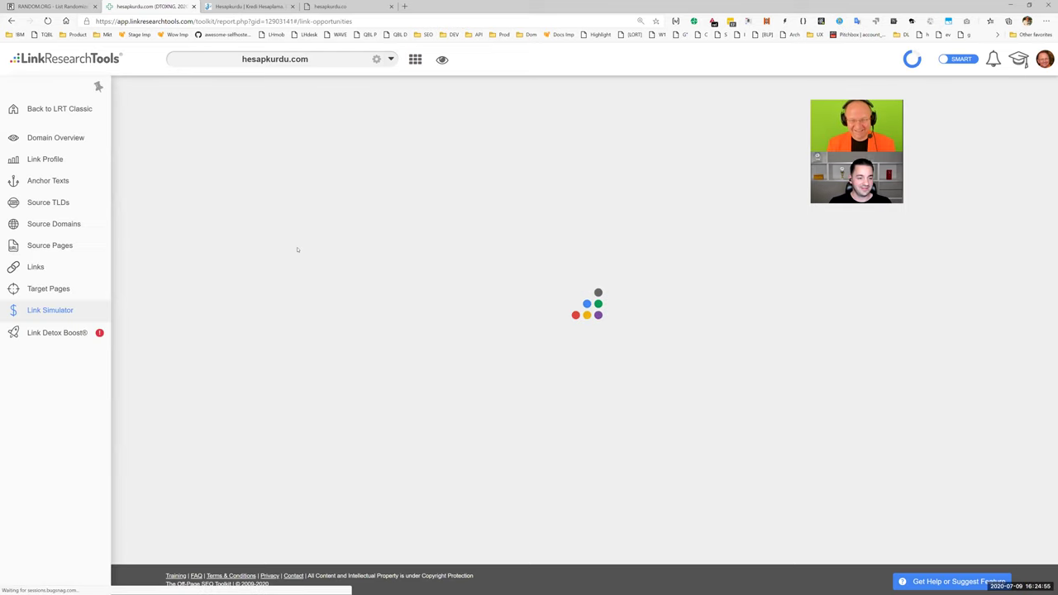
pyautogui.click(63, 181)
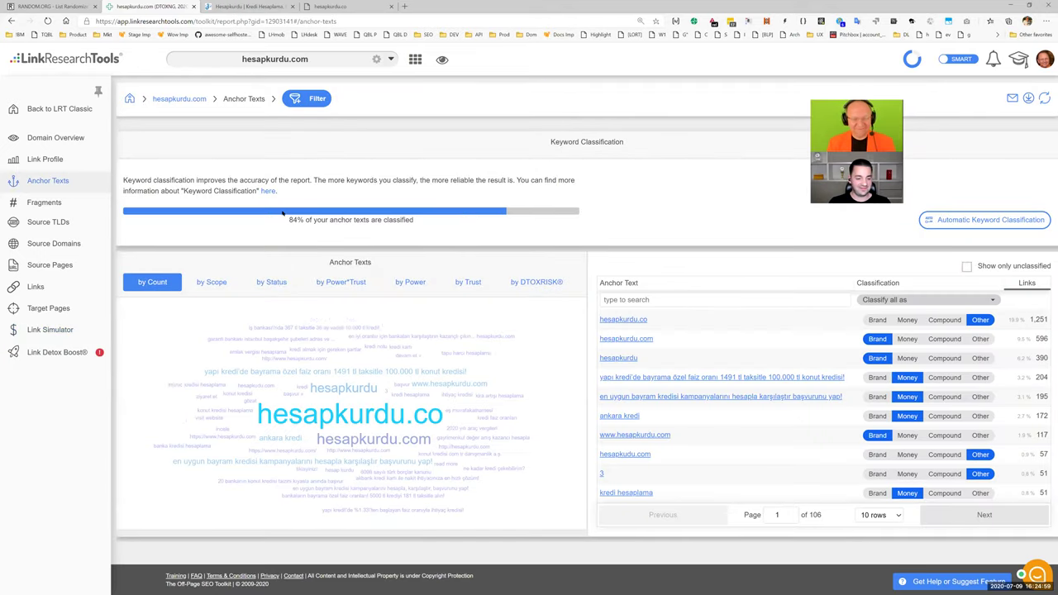
# - From Domain Overview, review the 667 pages under 'Links from Private blog network (PBN)'
pyautogui.click(67, 157)
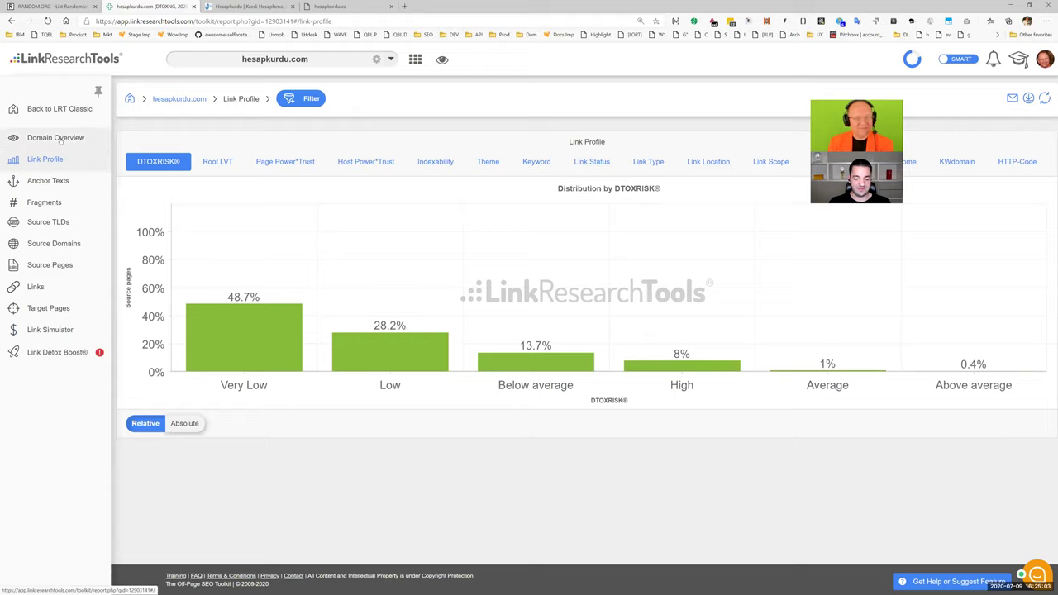
pyautogui.click(58, 139)
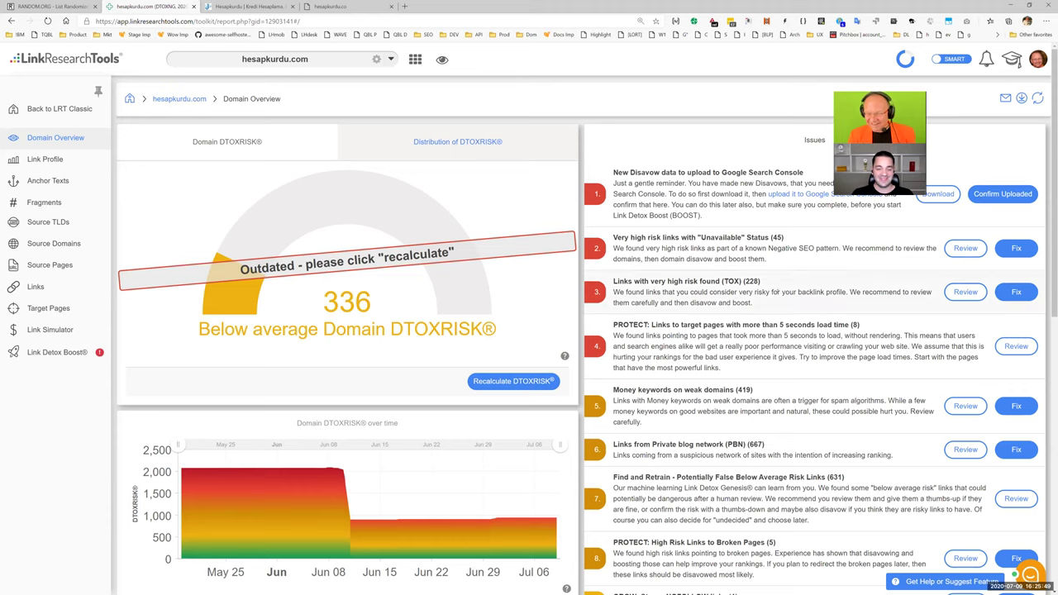
pyautogui.scroll(-1, 813, 305)
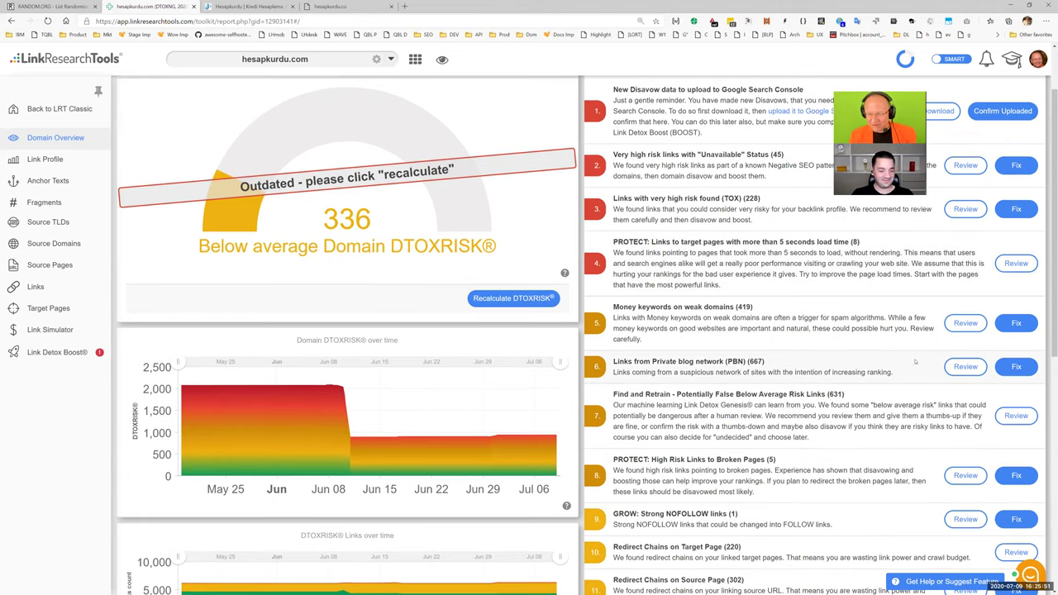
pyautogui.scroll(-1, 813, 330)
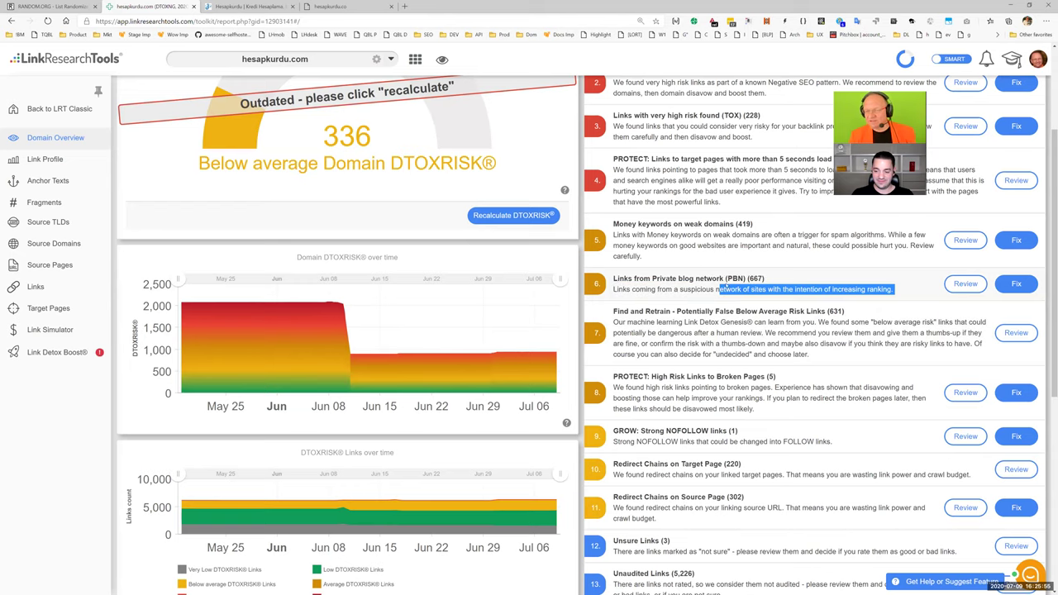
pyautogui.click(966, 284)
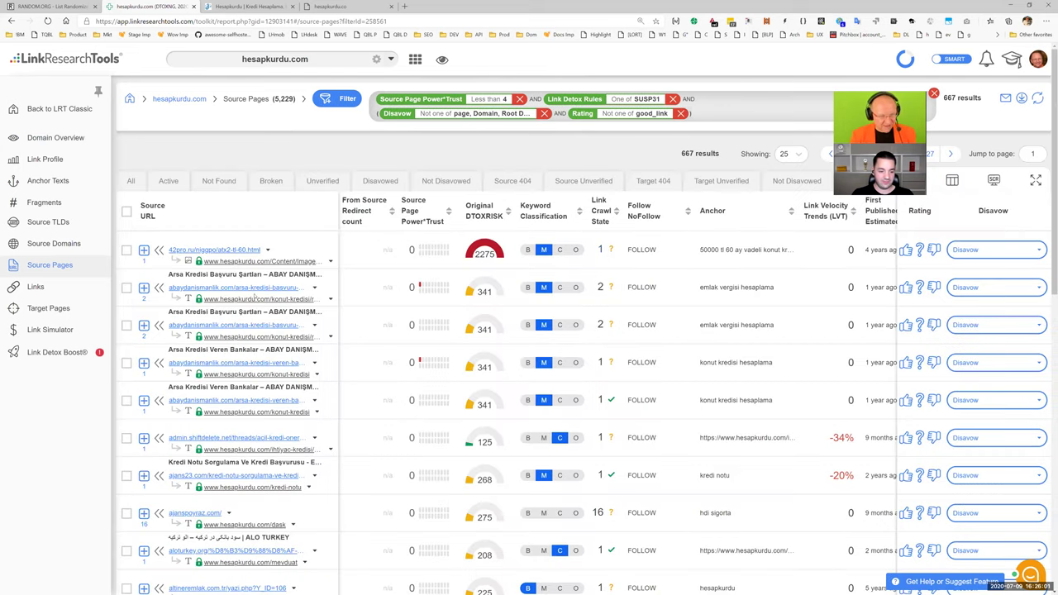
# - Sort PBN pages by Source Page Power*Trust, expand the fifth row's redirects, and open review view
pyautogui.click(430, 213)
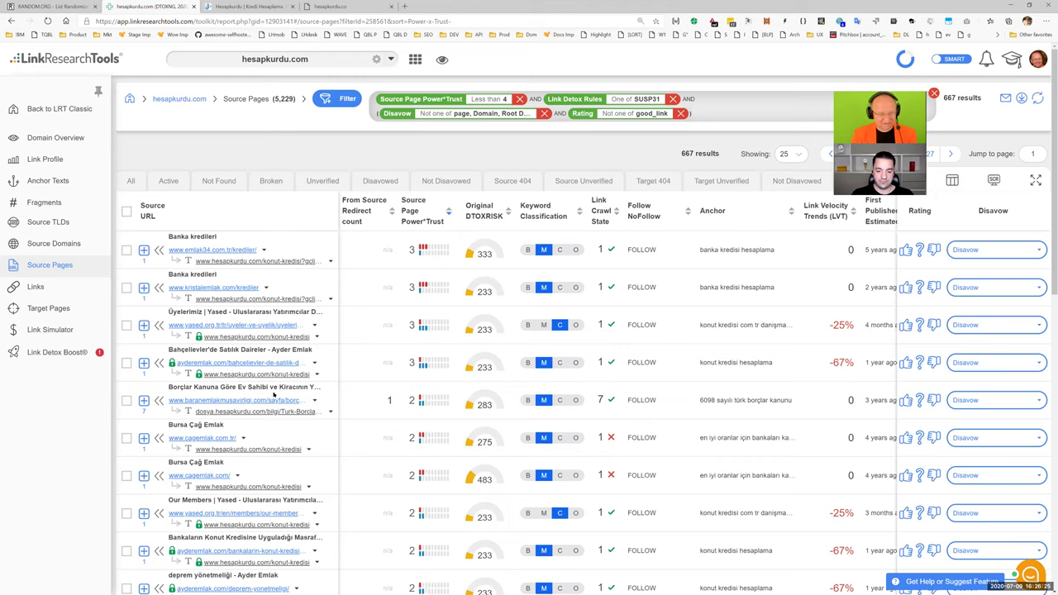
pyautogui.click(143, 401)
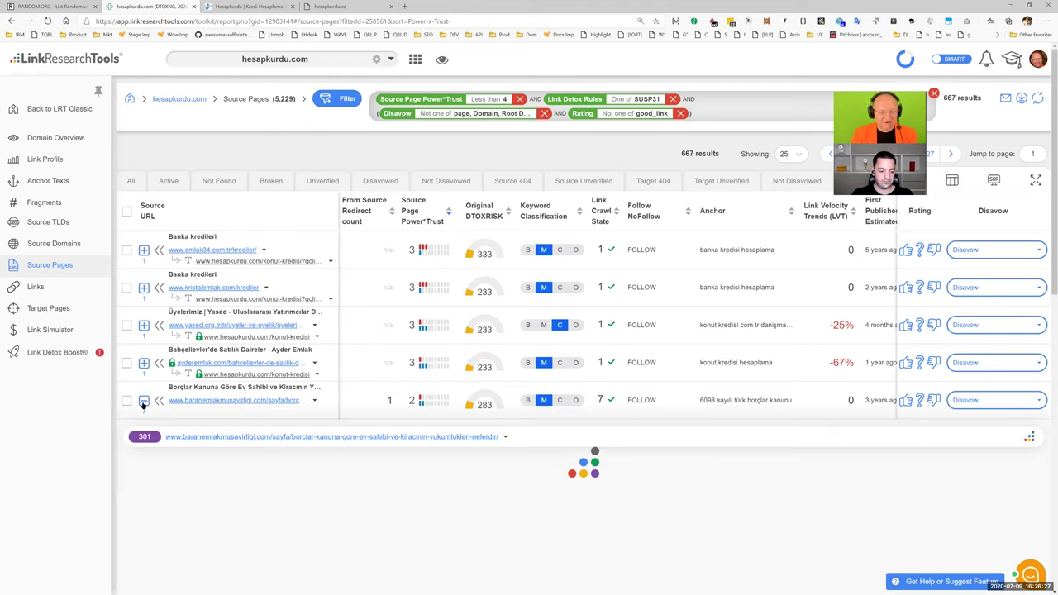
pyautogui.scroll(-2, 426, 475)
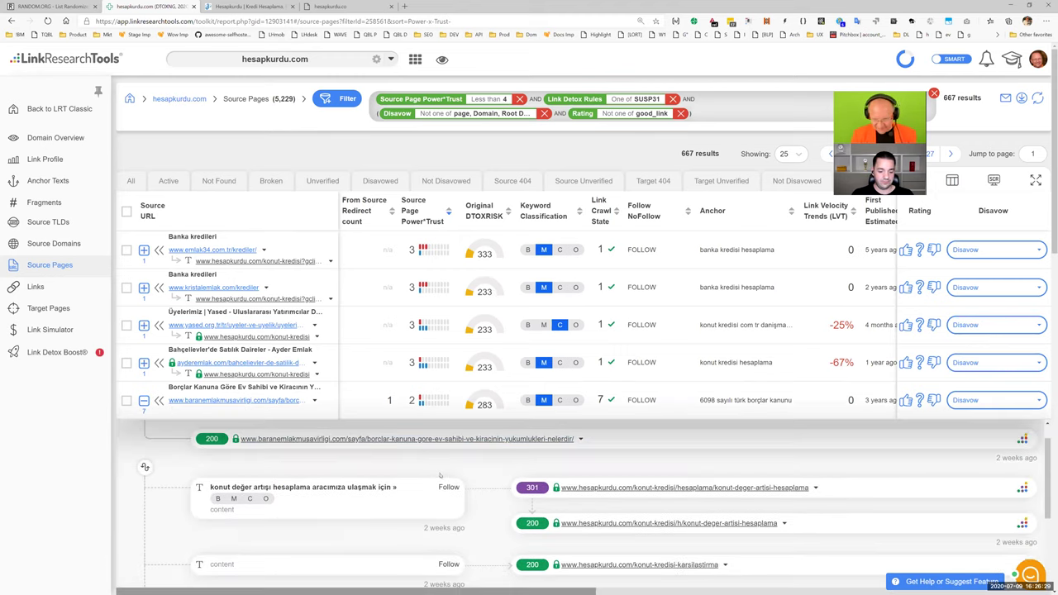
pyautogui.scroll(-2, 440, 475)
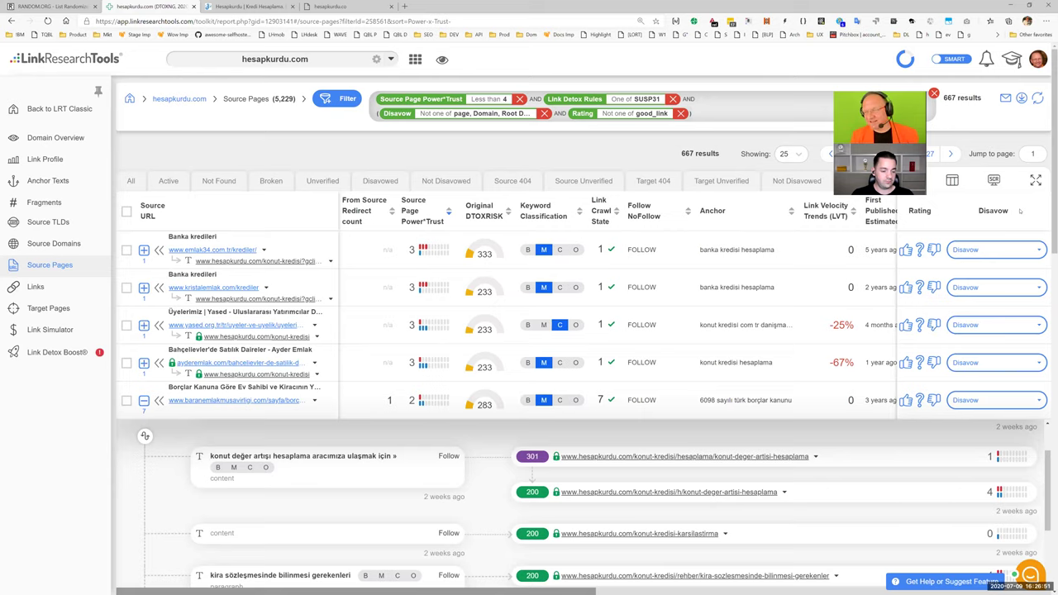
pyautogui.click(687, 176)
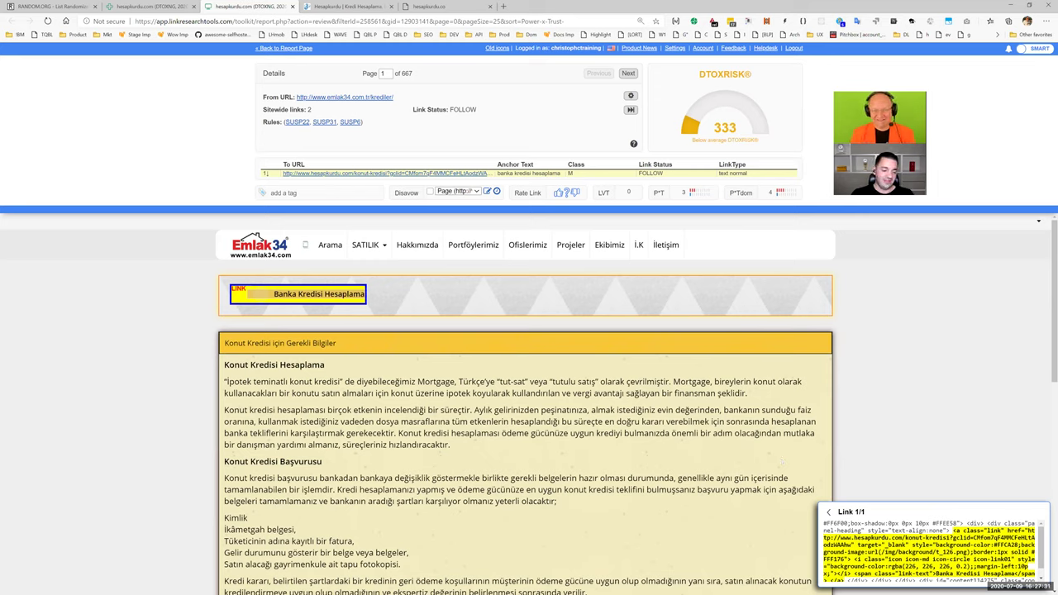
# - Step back and forth through the PBN link reviews, reaching link 16 of 667
pyautogui.press('Right')
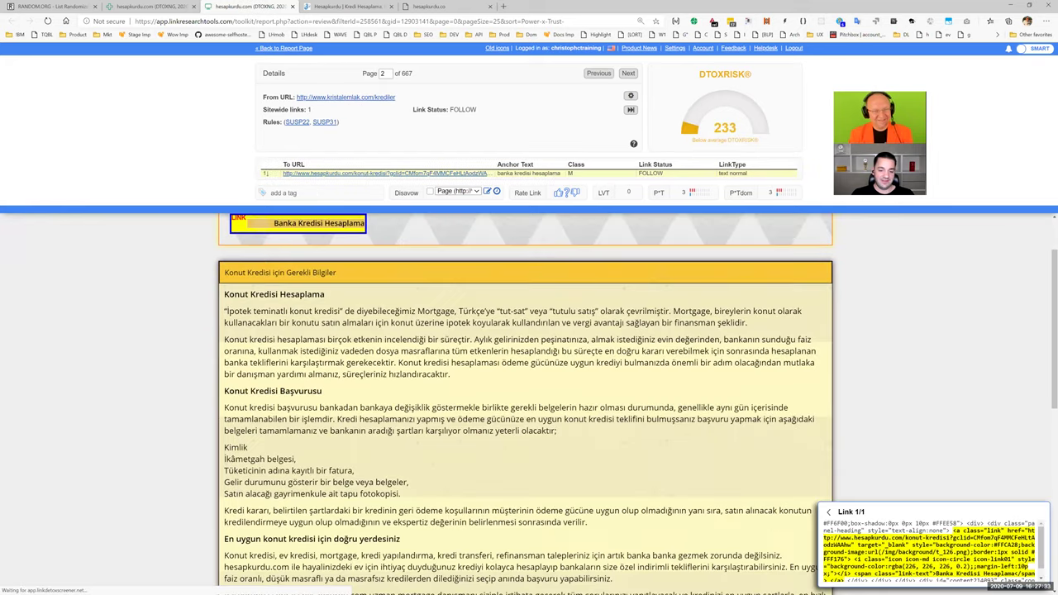
pyautogui.press('Right')
pyautogui.press('Left')
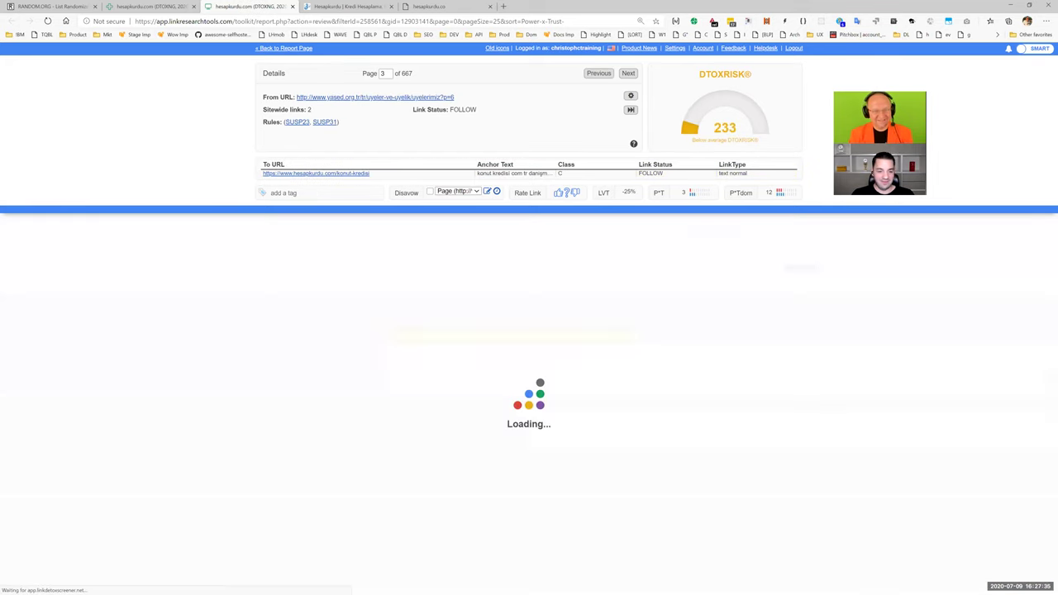
pyautogui.press('Left')
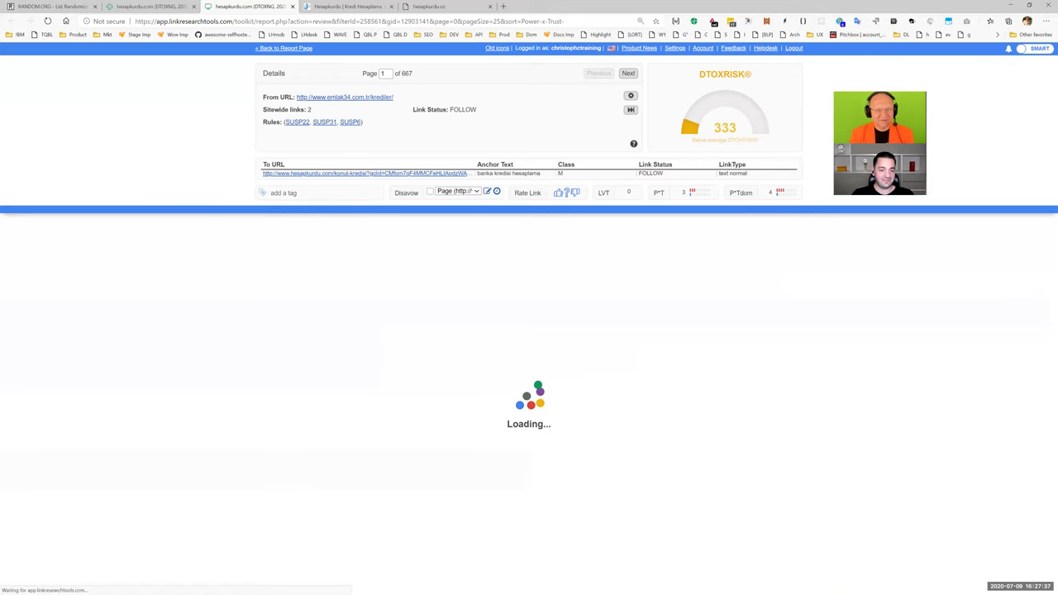
pyautogui.press('Right')
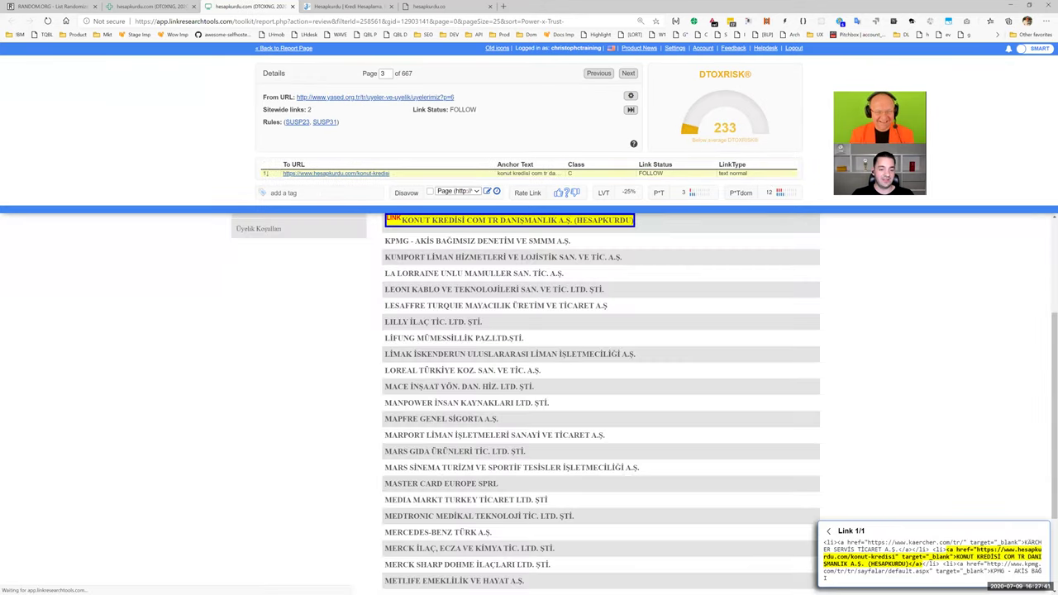
pyautogui.press('Right')
pyautogui.press('Right')
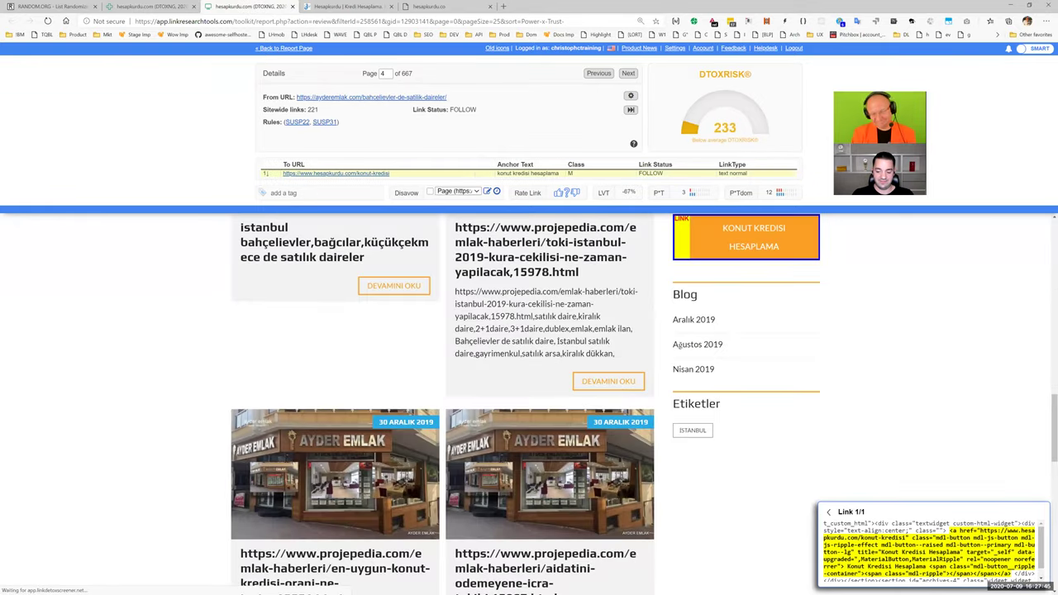
pyautogui.press('Right')
pyautogui.press('Right')
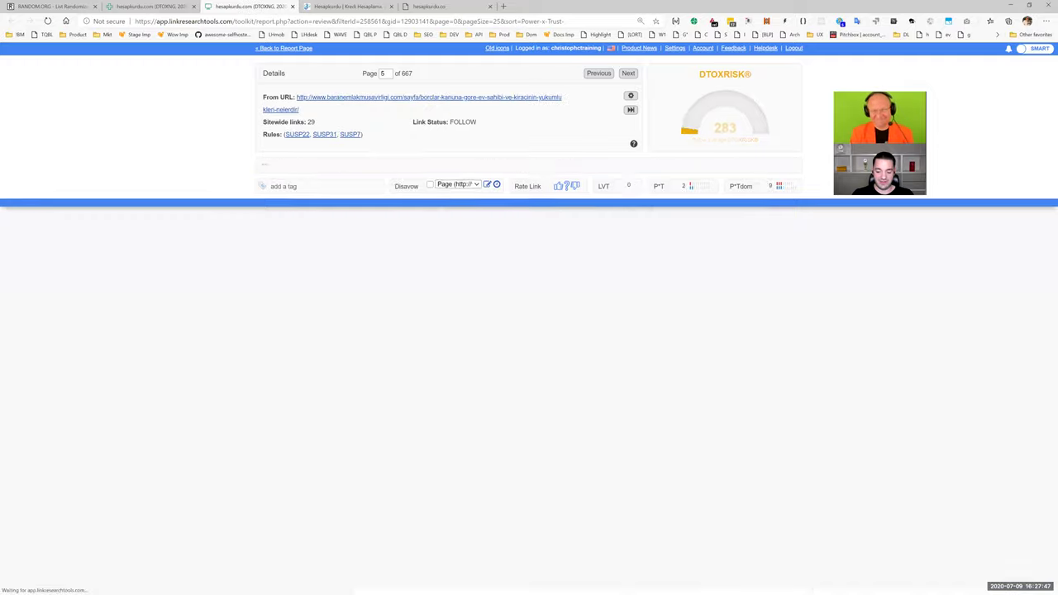
pyautogui.press('Right')
pyautogui.press('Right')
pyautogui.press('Right')
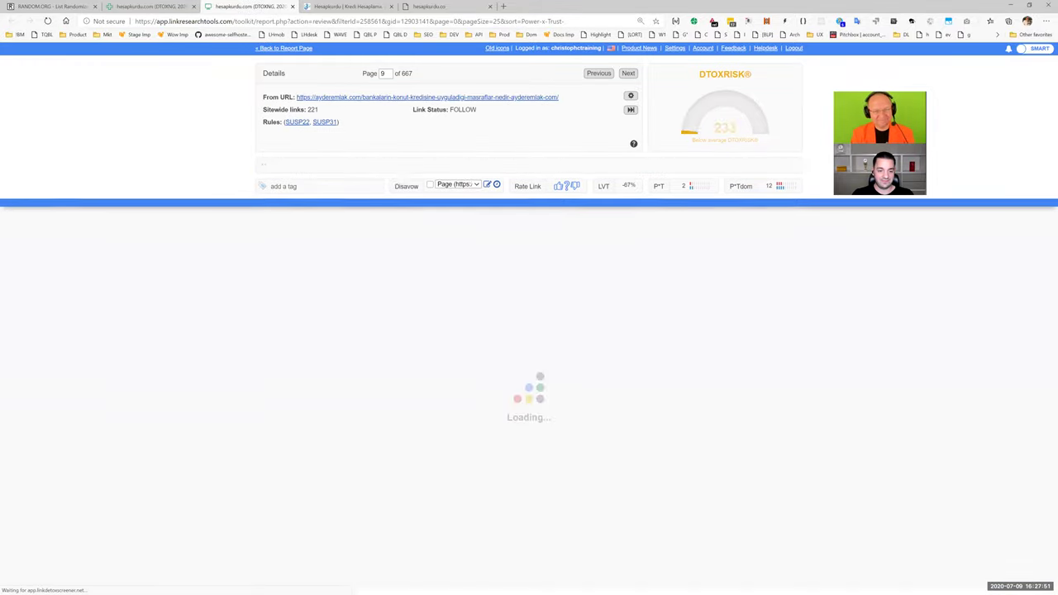
pyautogui.press('Right')
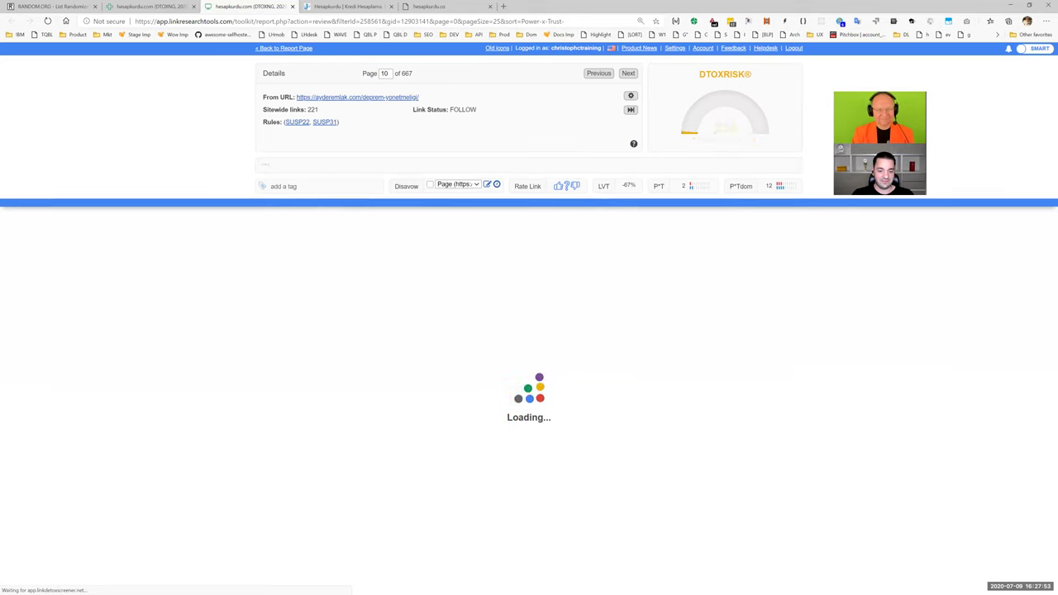
pyautogui.press('Right')
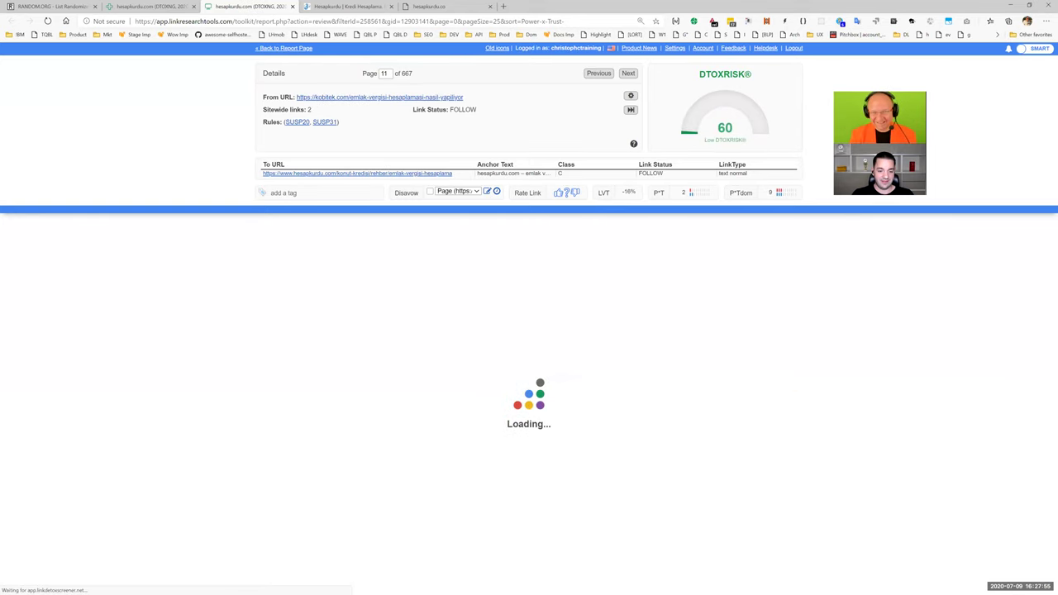
pyautogui.press('Left')
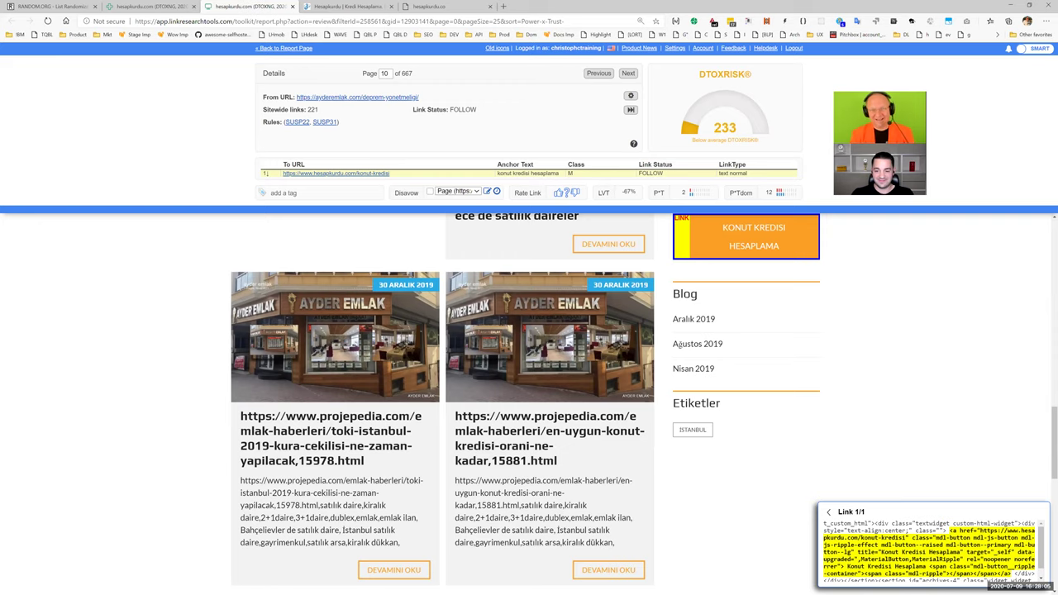
pyautogui.press('n')
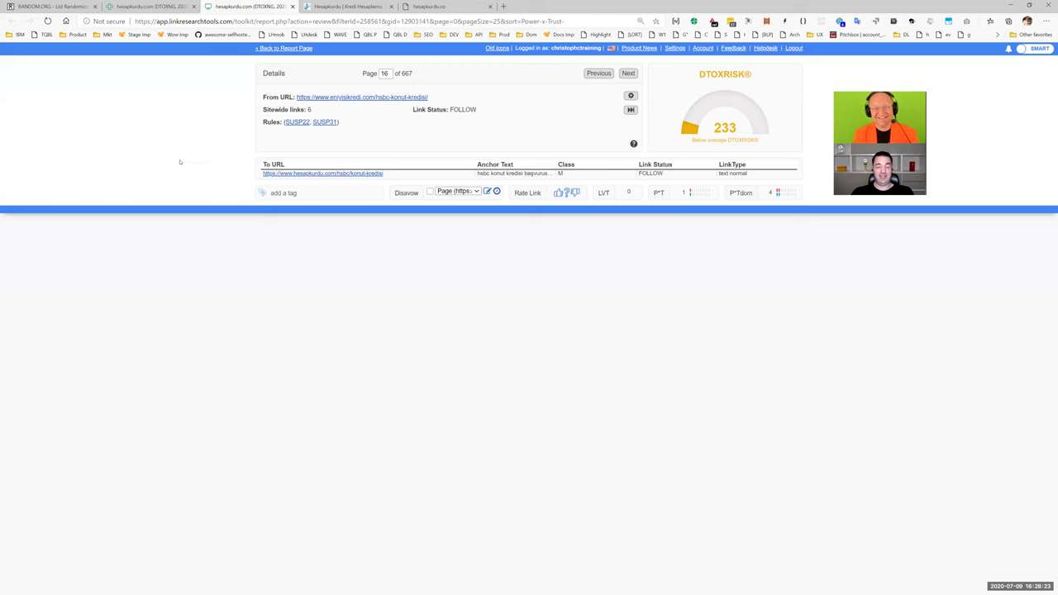
# - Close the link details tab and collapse the expanded row in Source Pages
pyautogui.hotkey('ctrl', 'w')
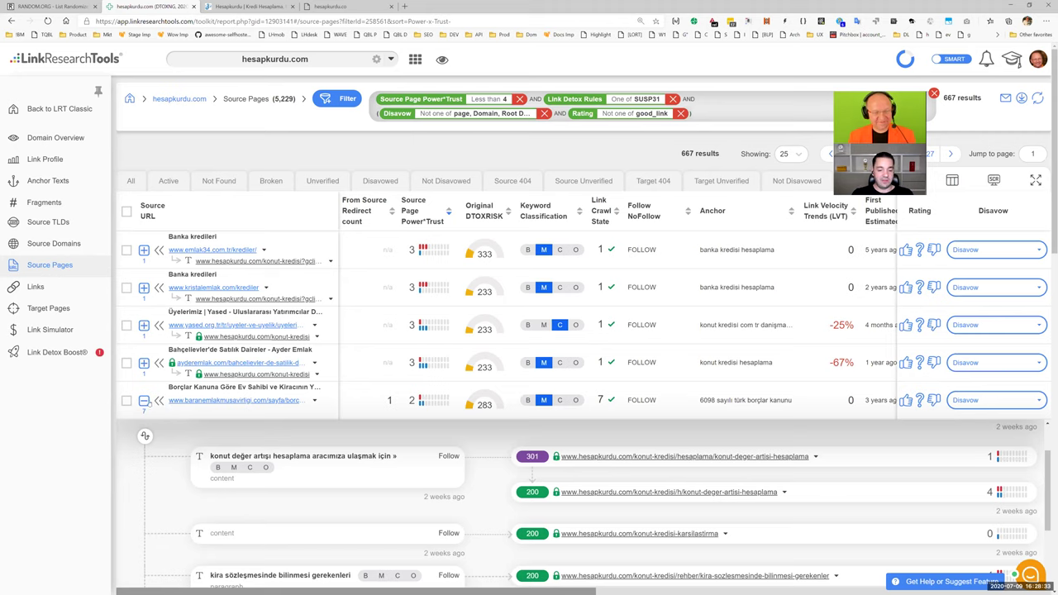
pyautogui.click(144, 400)
pyautogui.scroll(-3, 377, 391)
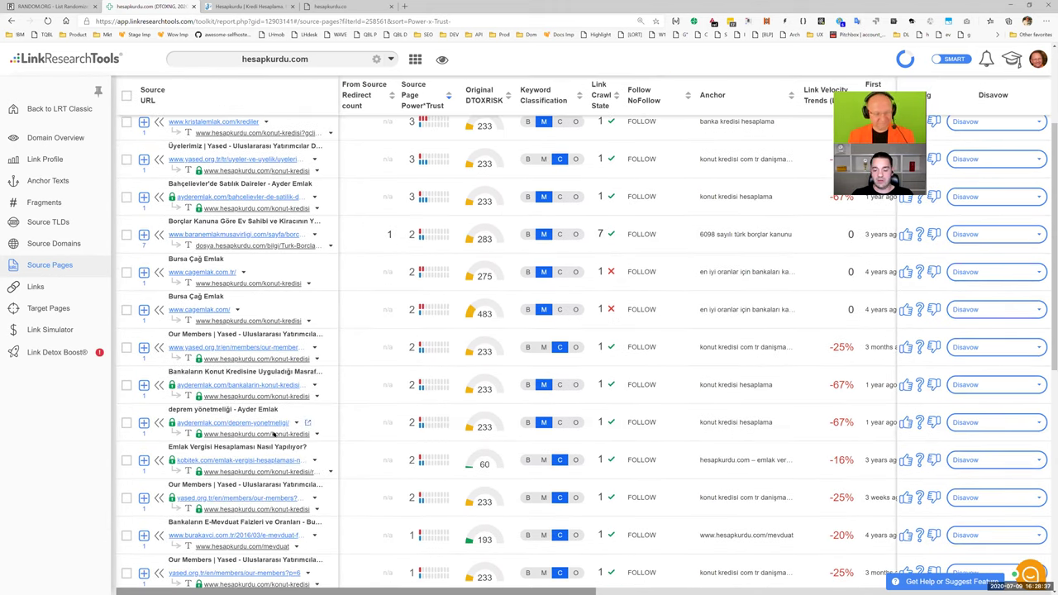
pyautogui.scroll(-3, 251, 472)
pyautogui.scroll(6, 254, 472)
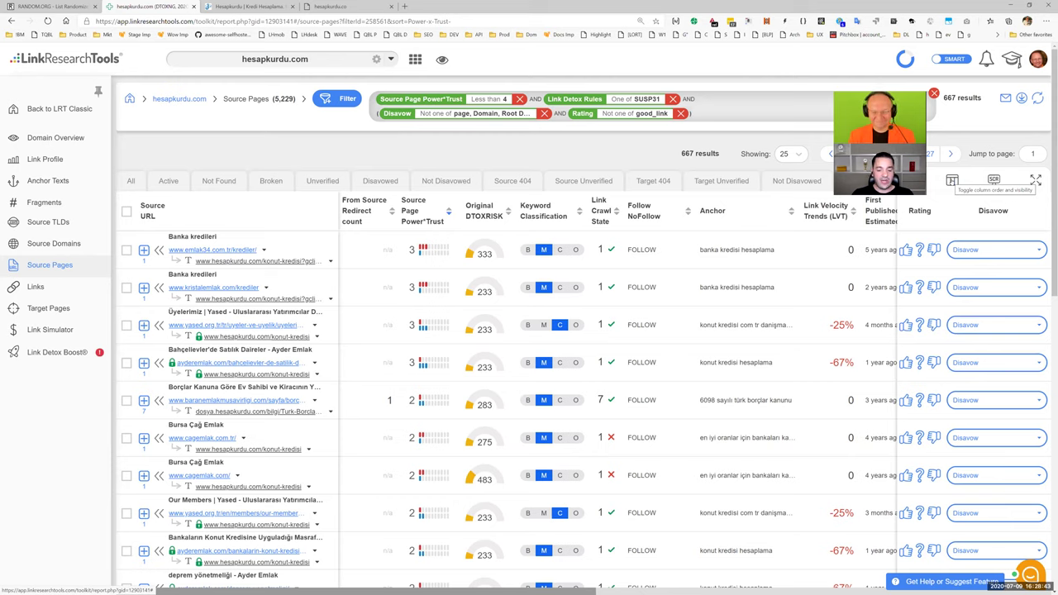
# - In column settings, delete From Source Redirect count and place Anchor after Source Page Power*Trust
pyautogui.click(952, 180)
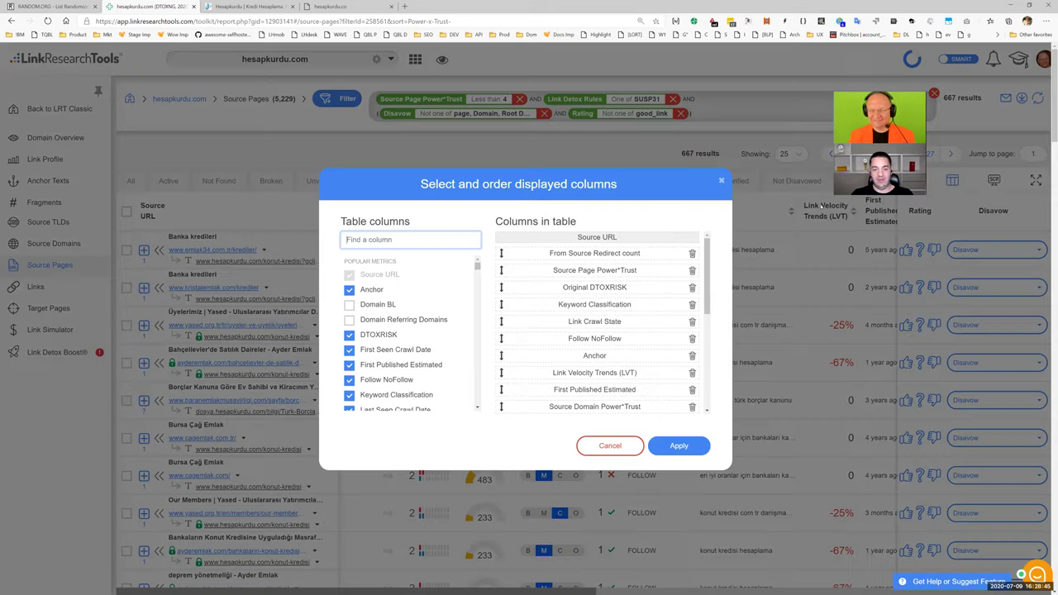
pyautogui.click(692, 253)
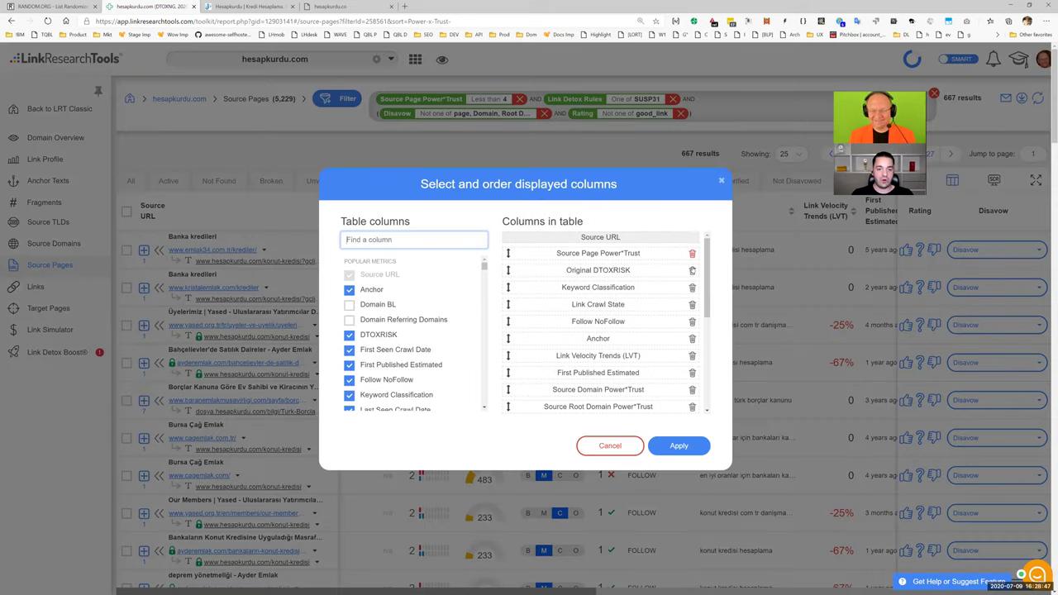
pyautogui.moveTo(633, 336); pyautogui.dragTo(641, 270)
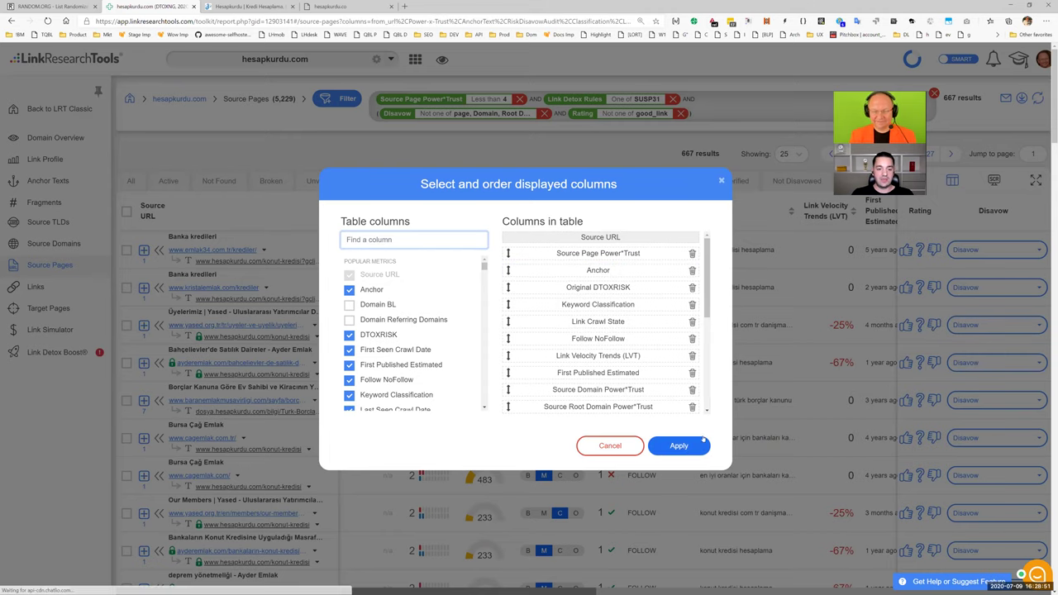
pyautogui.click(699, 444)
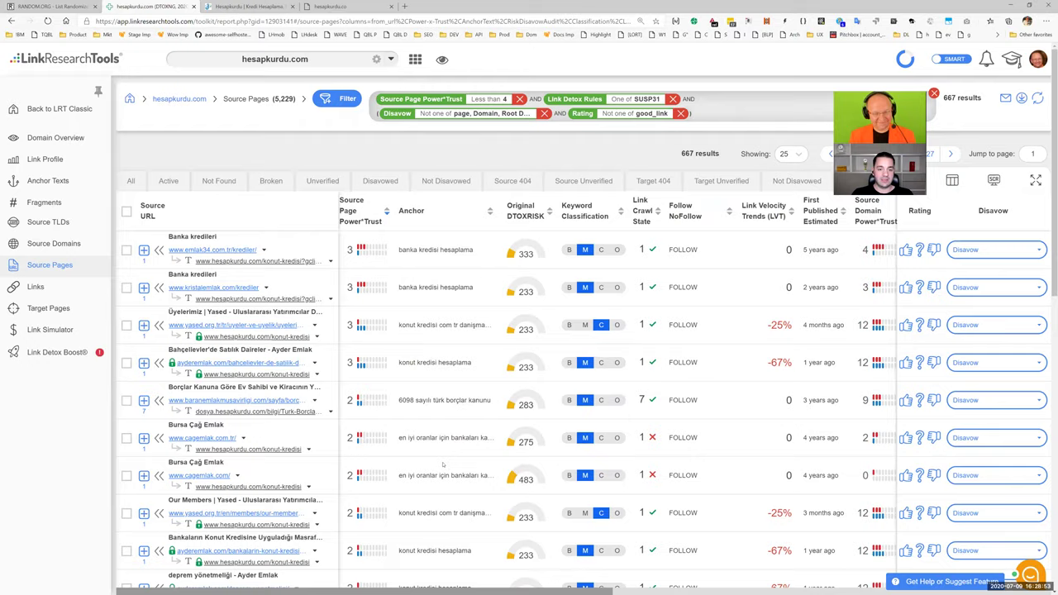
pyautogui.scroll(-1, 443, 465)
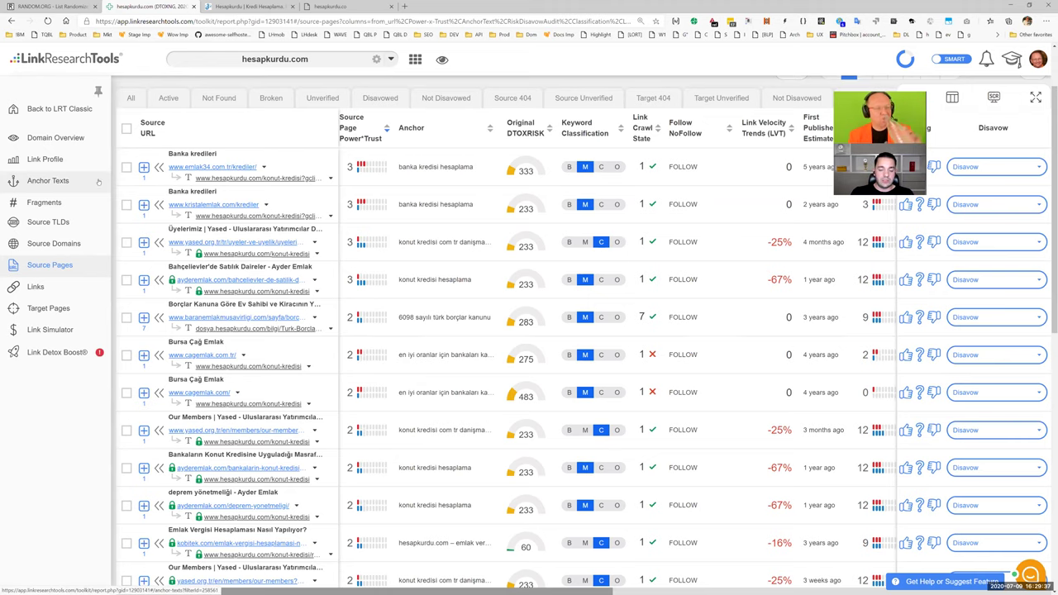
# - Switch to the Anchor Texts report showing the PBN-filtered anchors
pyautogui.click(47, 180)
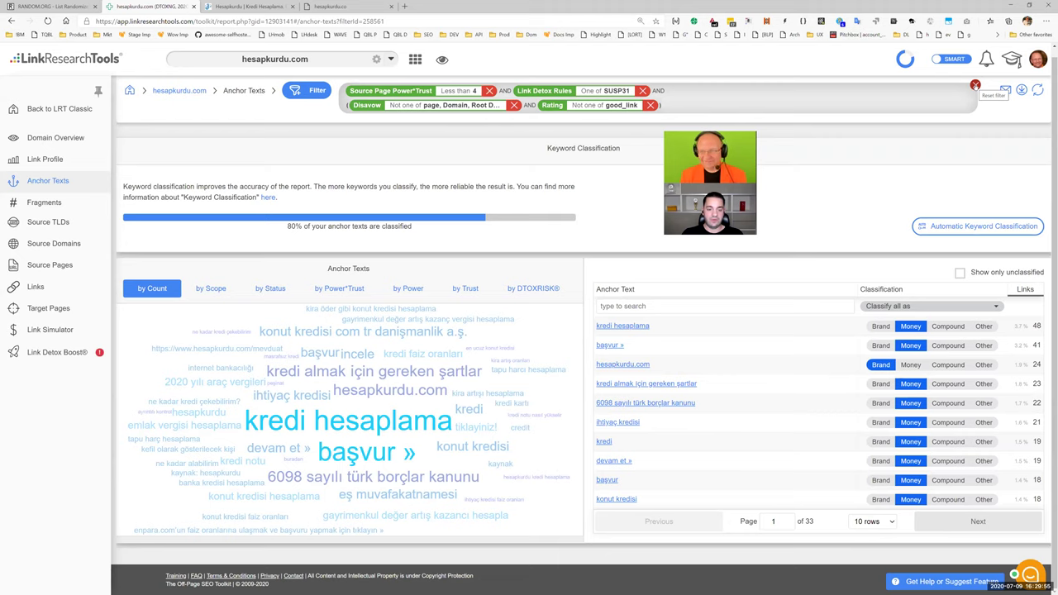
# - Reset all filters so the Anchor Texts report shows every anchor again
pyautogui.click(976, 85)
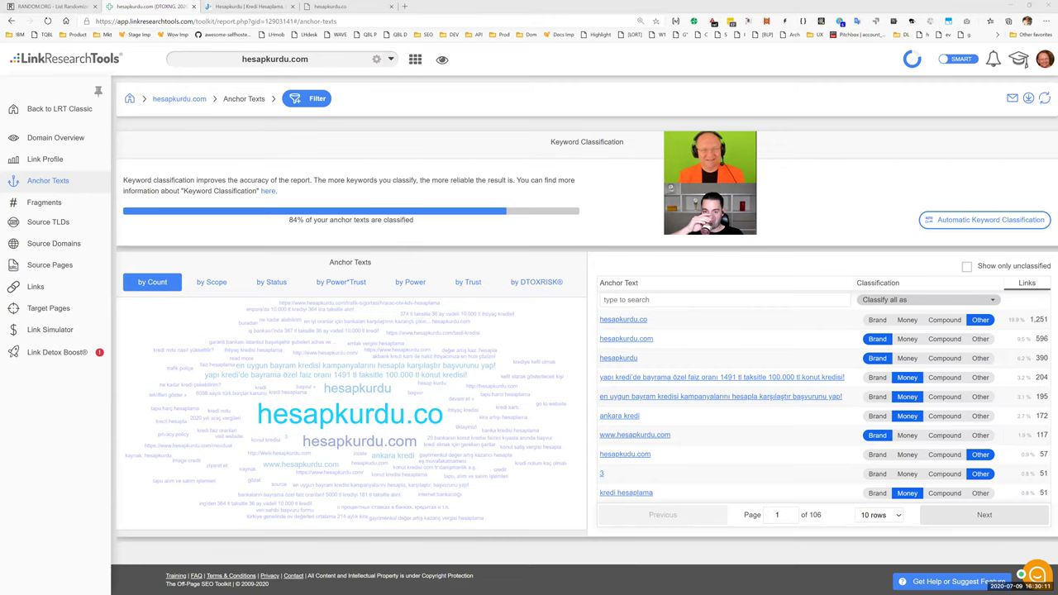
# - Close the three hesapkurdu tabs and reshuffle the RANDOM.ORG site list again
pyautogui.hotkey('ctrl', 'w')
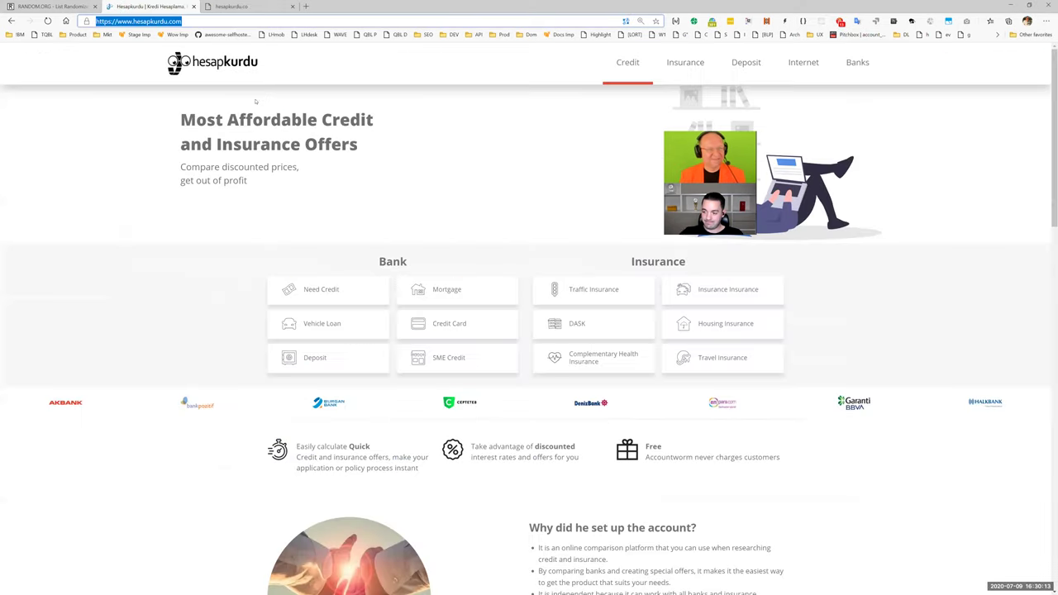
pyautogui.hotkey('ctrl', 'w')
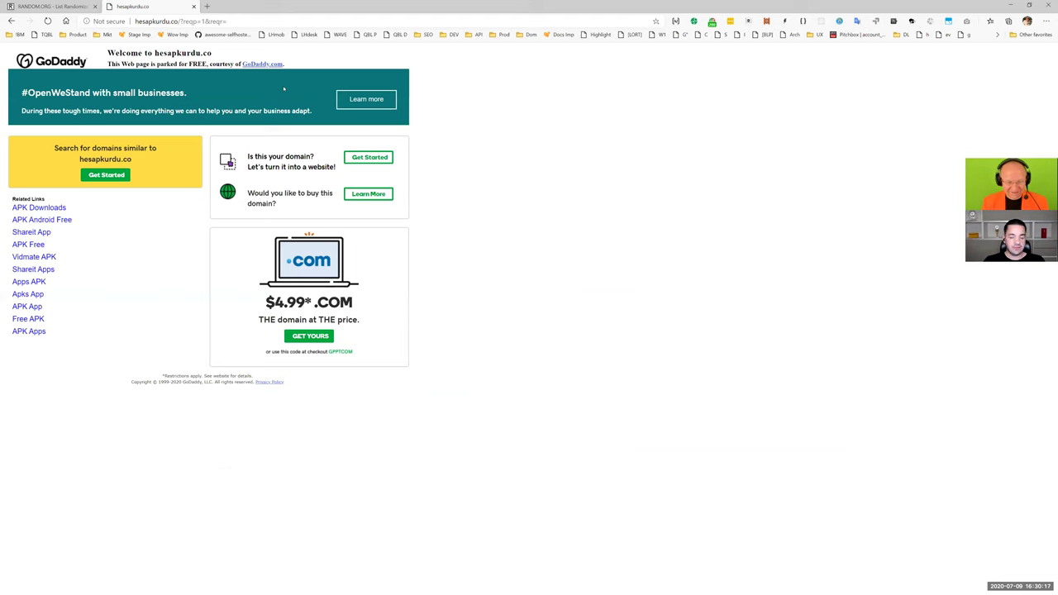
pyautogui.hotkey('ctrl', 'w')
pyautogui.click(372, 576)
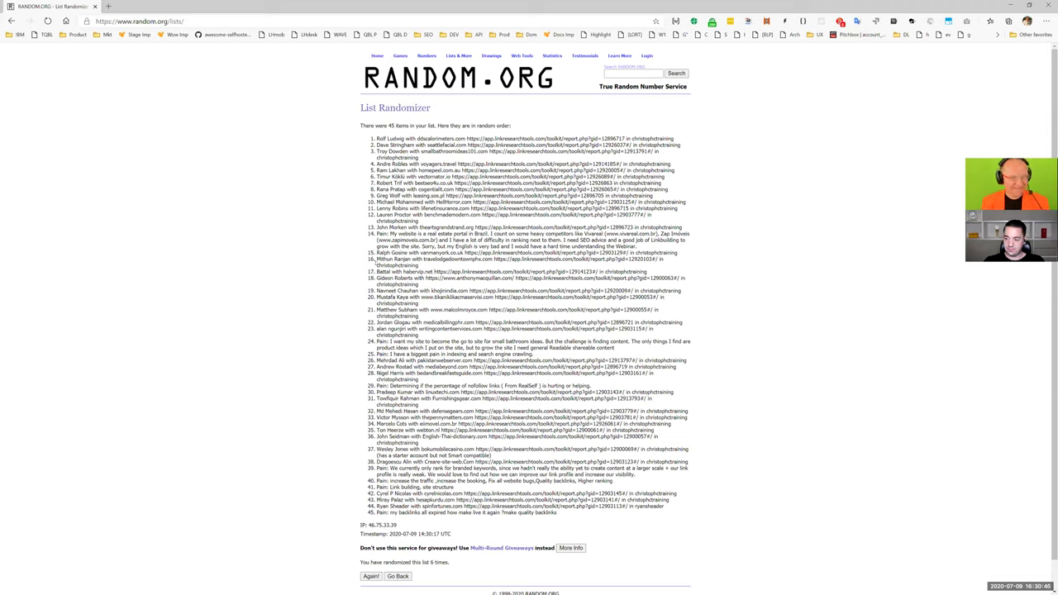
# - Load the first randomized entry's report link in a new tab, opening the ddscalorimeters.com Domain Overview
pyautogui.moveTo(468, 138); pyautogui.dragTo(624, 139)
pyautogui.hotkey('ctrl', 'c')
pyautogui.hotkey('ctrl', 't')
pyautogui.hotkey('ctrl', 'v')
pyautogui.press('Return')
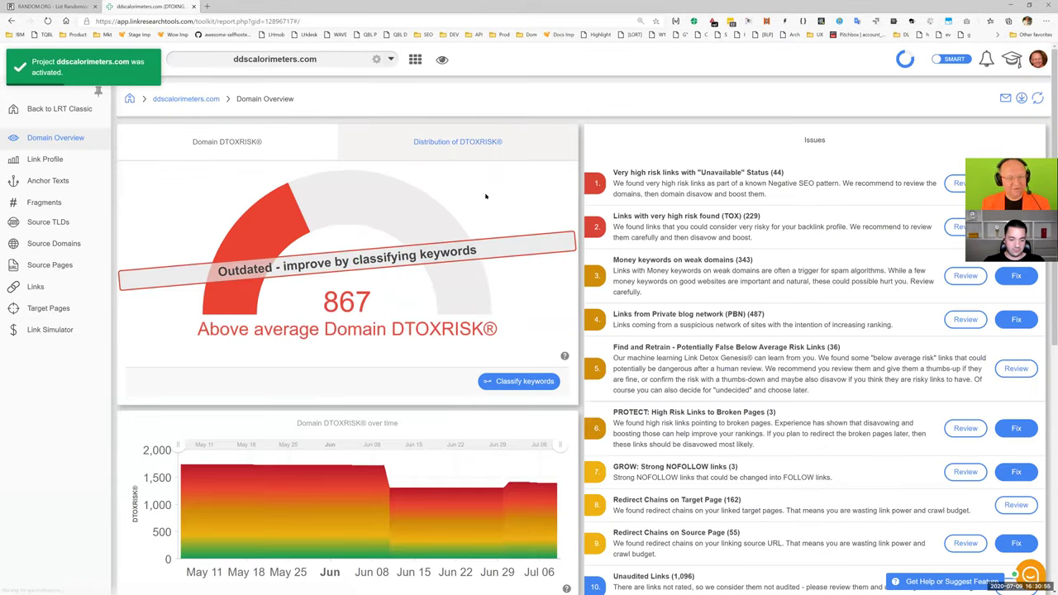
pyautogui.moveTo(323, 263); pyautogui.dragTo(378, 258)
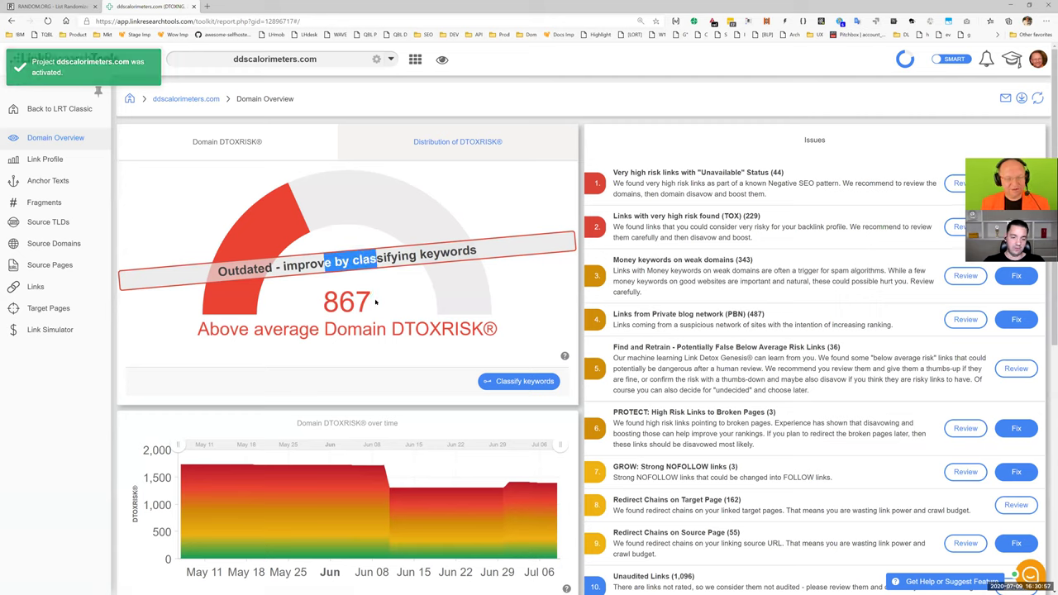
pyautogui.click(541, 350)
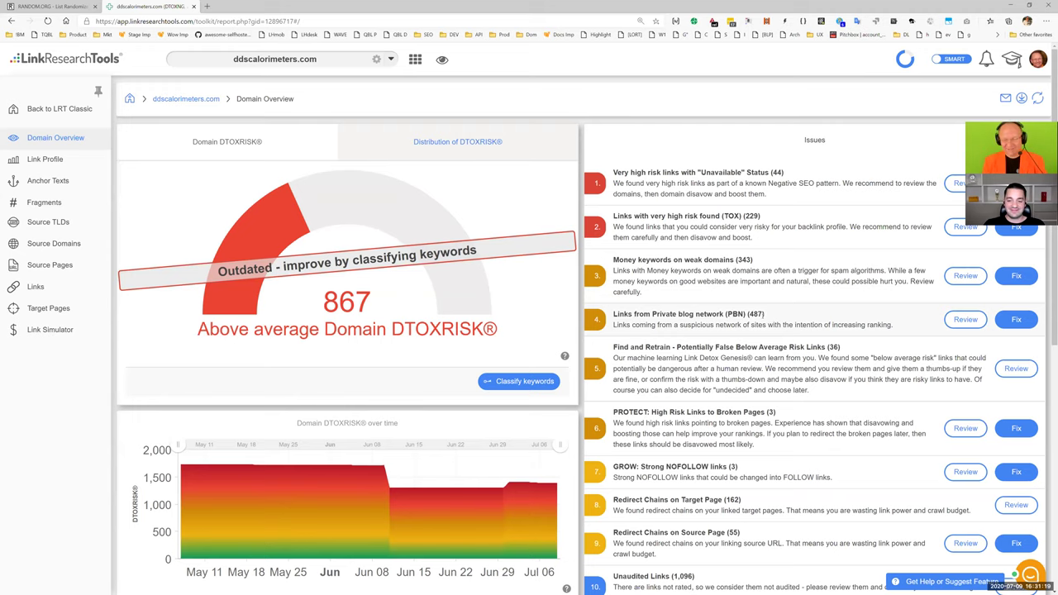
pyautogui.scroll(-3, 756, 324)
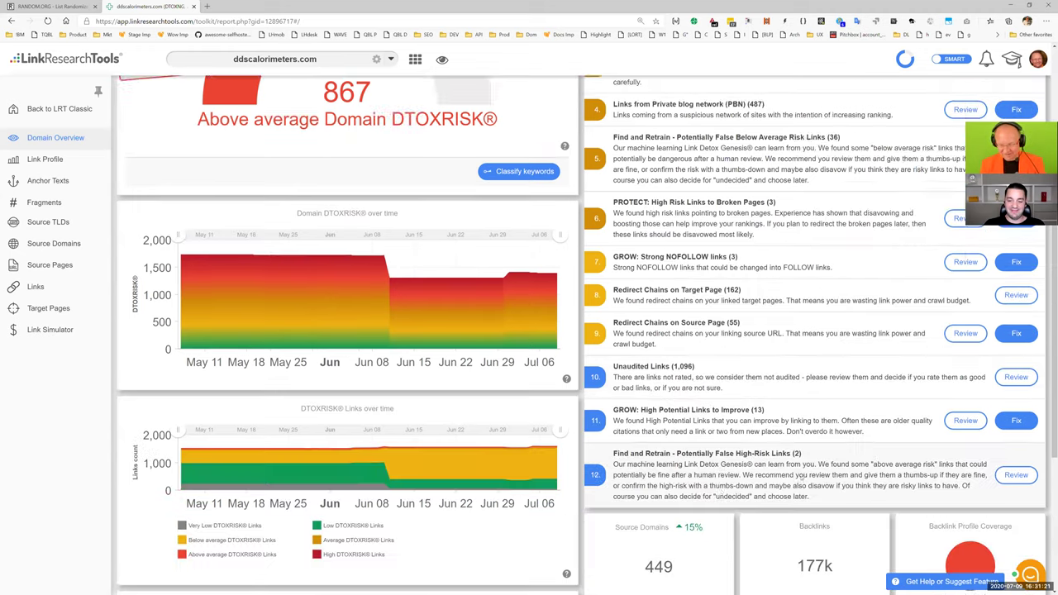
pyautogui.scroll(2, 722, 453)
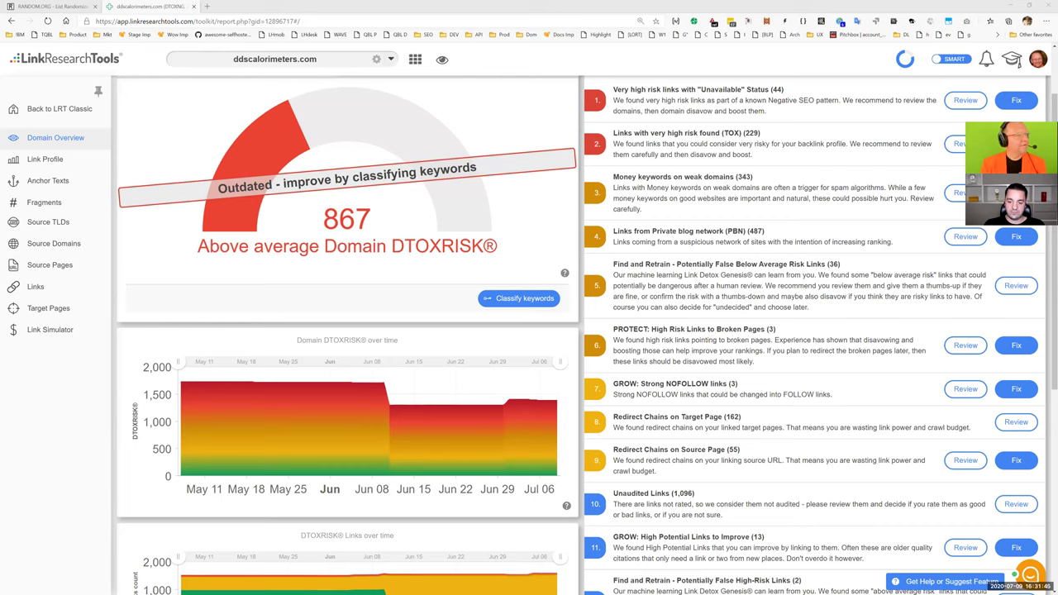
# - Search the Typora sites notes for the site owner's name to locate ddscalorimeters.com, then start a new browser tab
pyautogui.hotkey('alt', 'Tab')
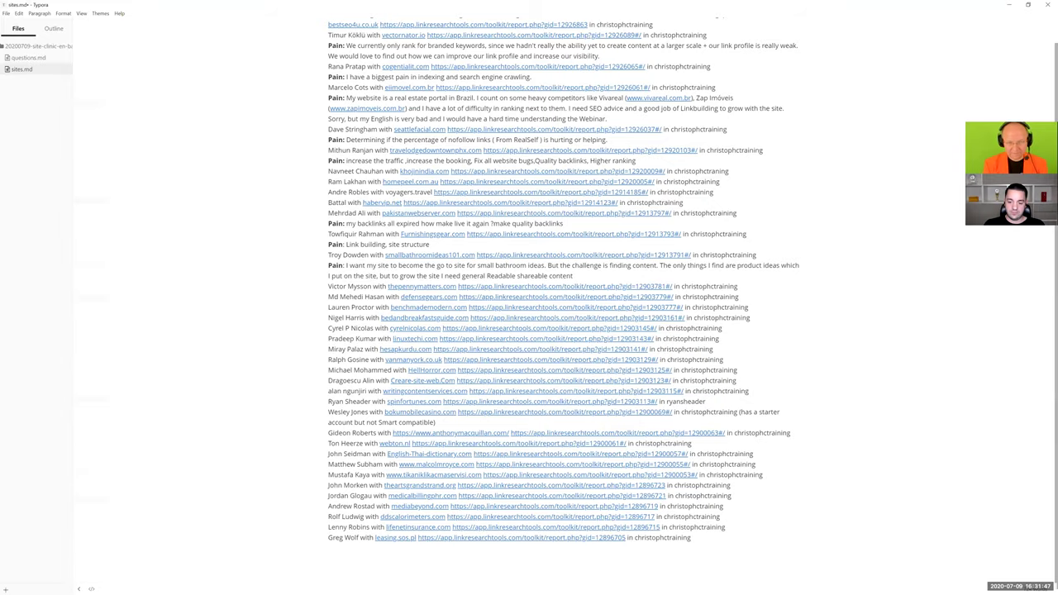
pyautogui.scroll(1, 383, 153)
pyautogui.hotkey('ctrl', 'f')
pyautogui.write('rolf')
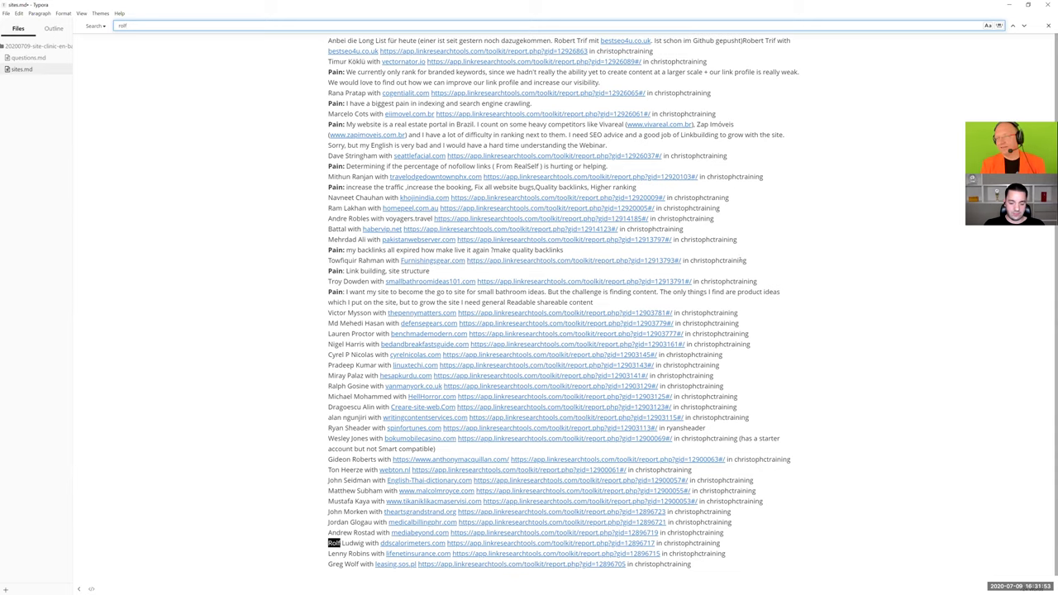
pyautogui.hotkey('alt', 'Tab')
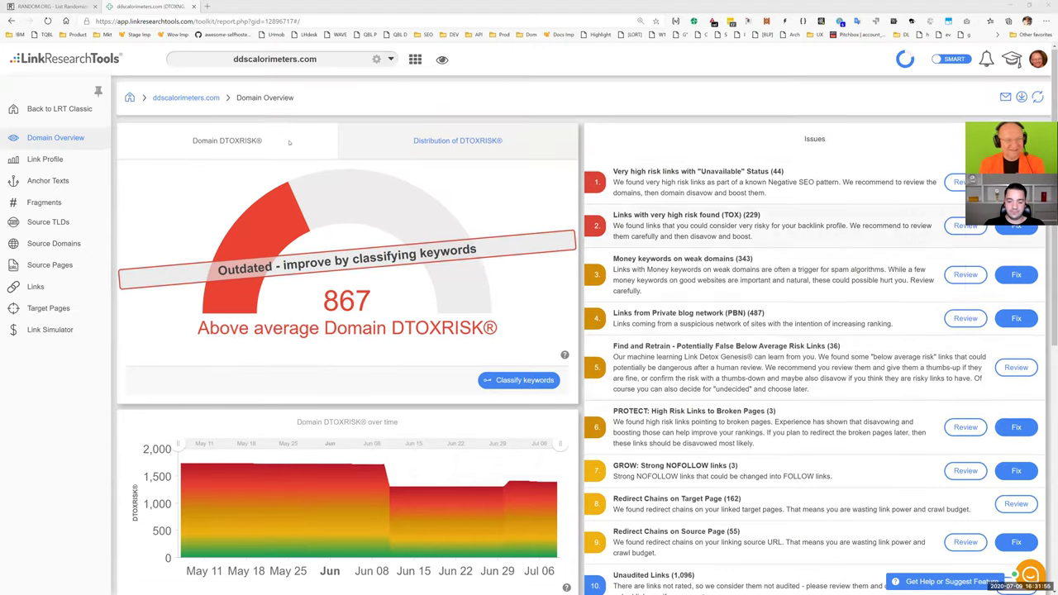
pyautogui.hotkey('ctrl', 't')
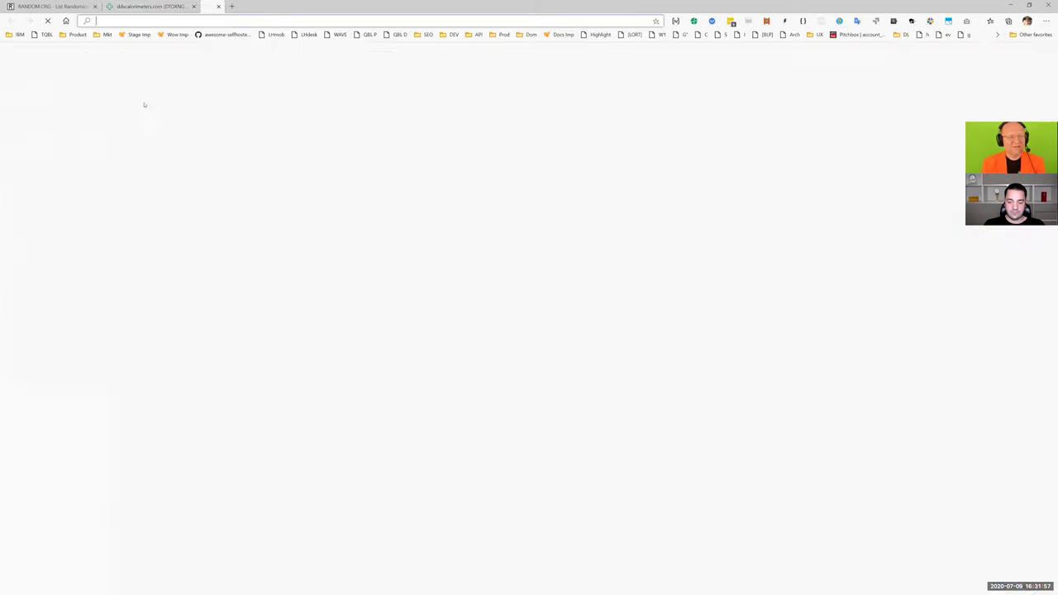
# - Load the ddscalorimeters.com website in the new tab
pyautogui.hotkey('ctrl', 'v')
pyautogui.press('Return')
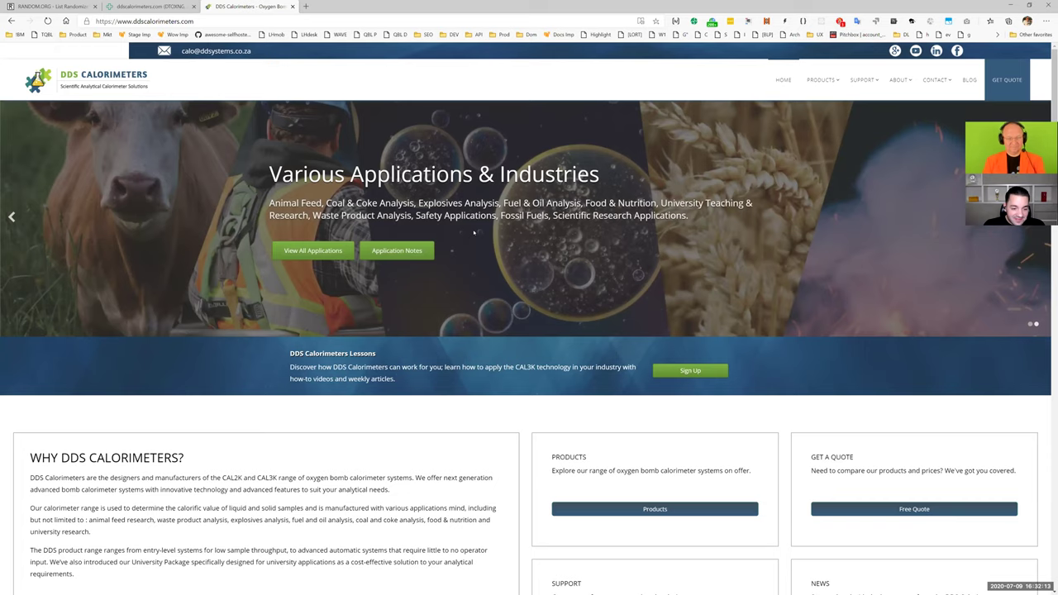
pyautogui.scroll(-1, 474, 232)
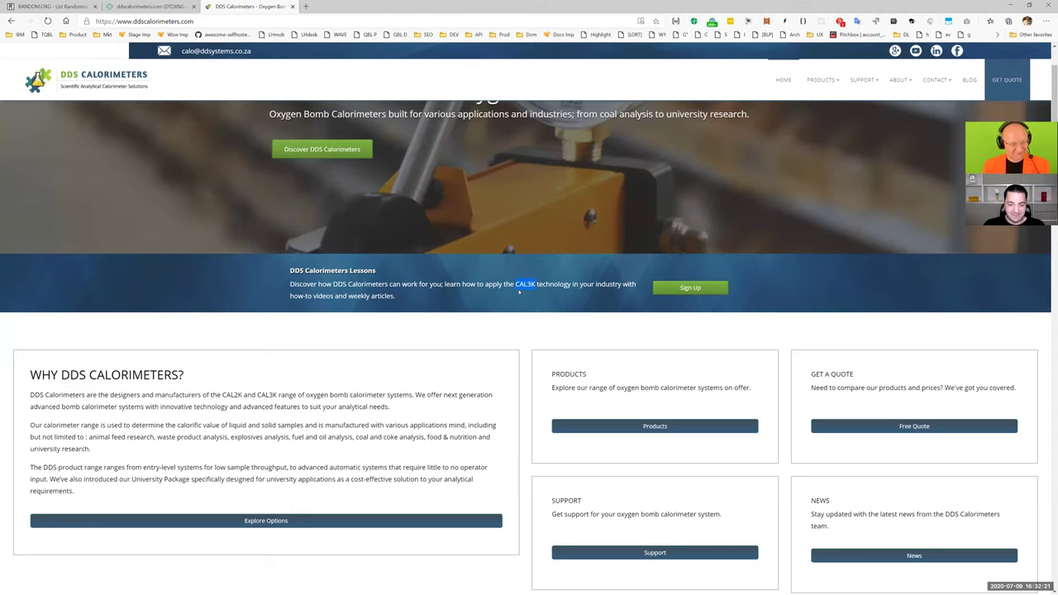
pyautogui.scroll(1, 555, 293)
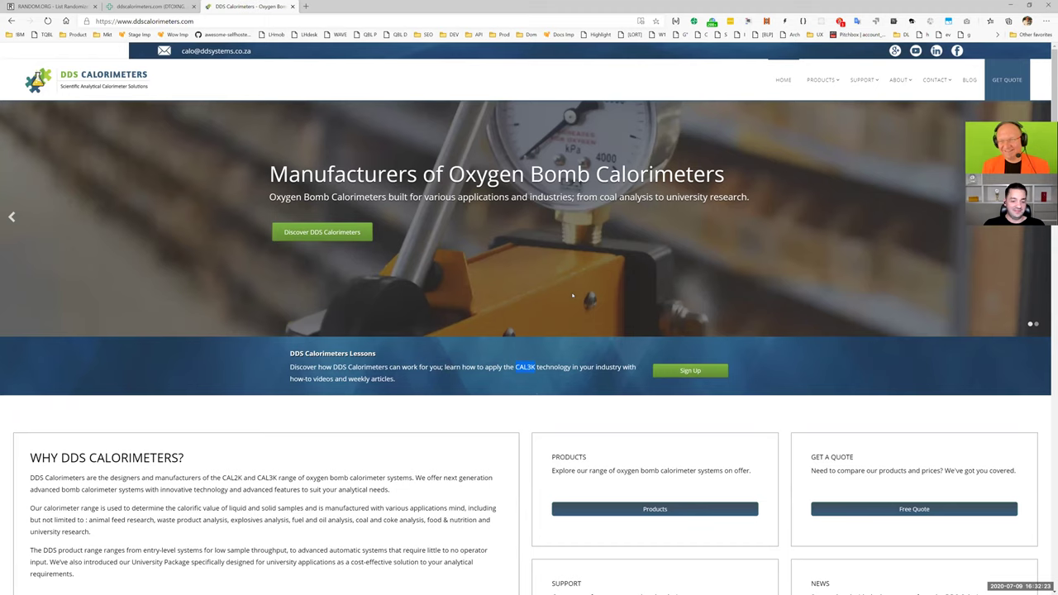
# - Browse the homepage's Oxygen Bomb Calorimeters hero and CAL3K sections, then return to the Domain Overview
pyautogui.moveTo(449, 174); pyautogui.dragTo(724, 175)
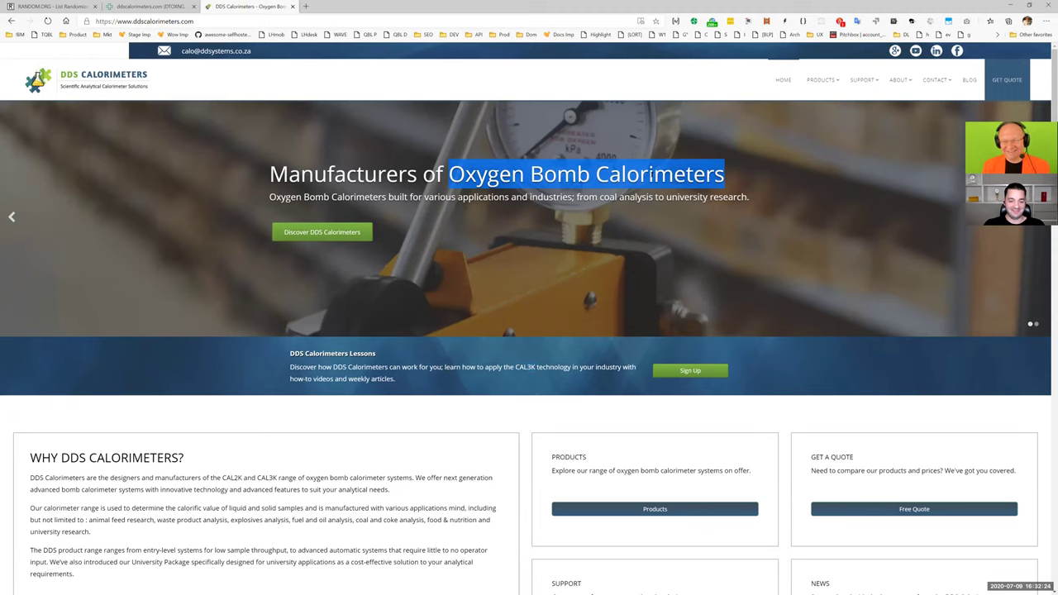
pyautogui.click(619, 319)
pyautogui.doubleClick(524, 366)
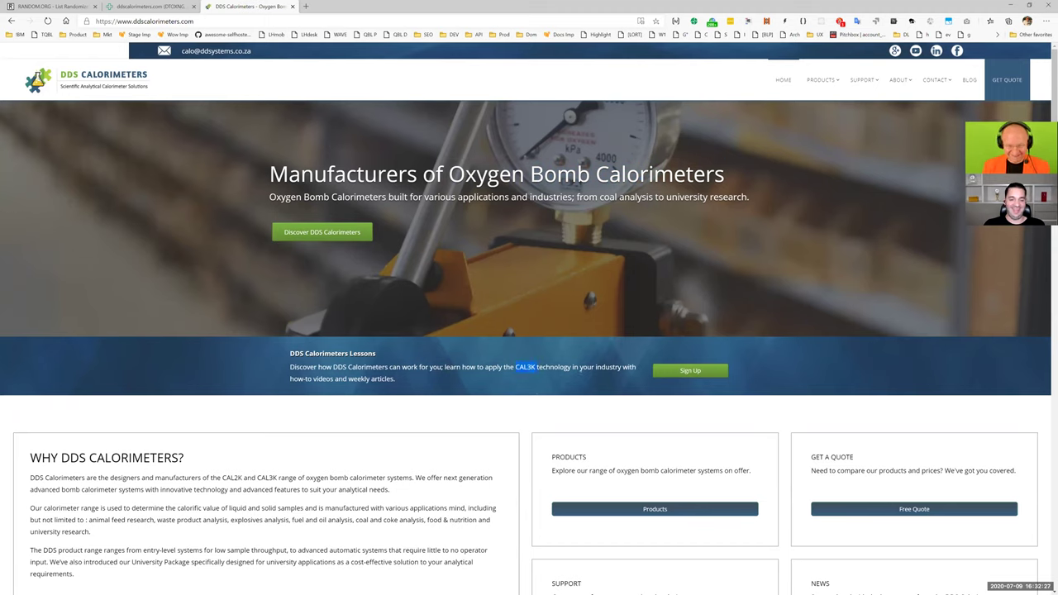
pyautogui.scroll(-7, 373, 477)
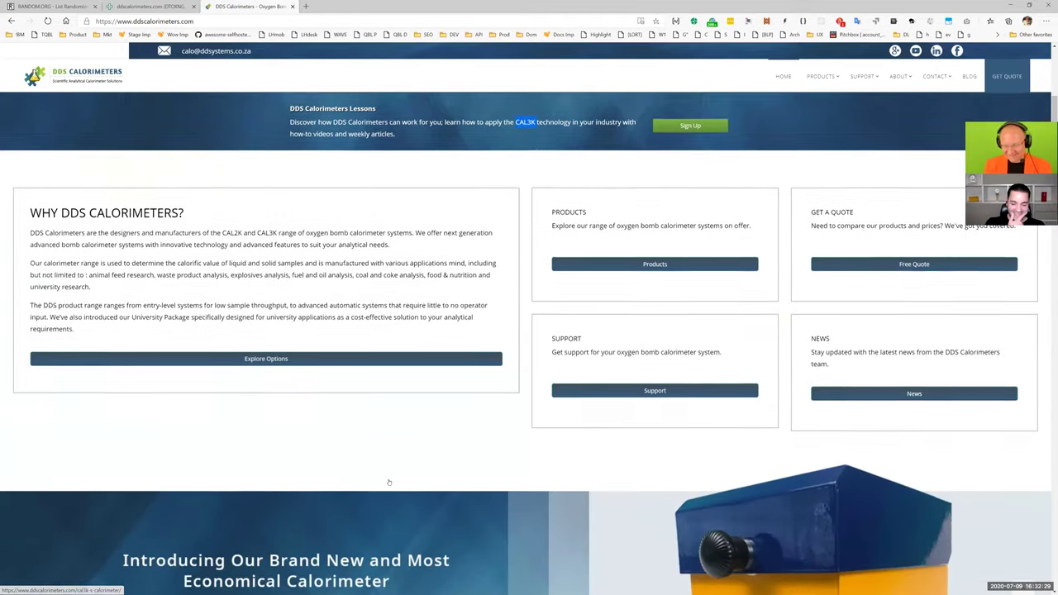
pyautogui.scroll(8, 402, 468)
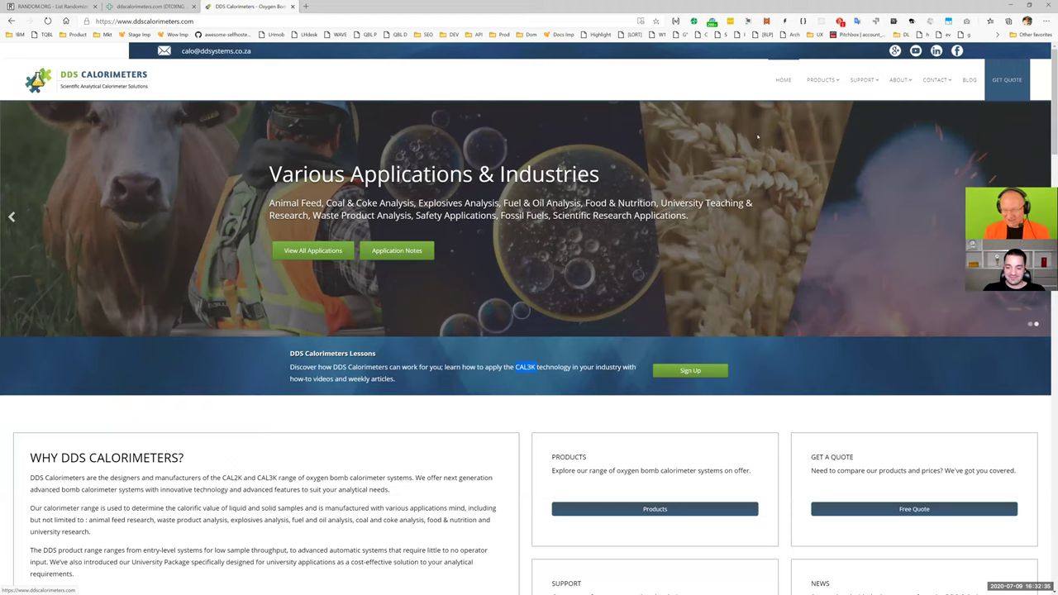
pyautogui.scroll(-8, 693, 426)
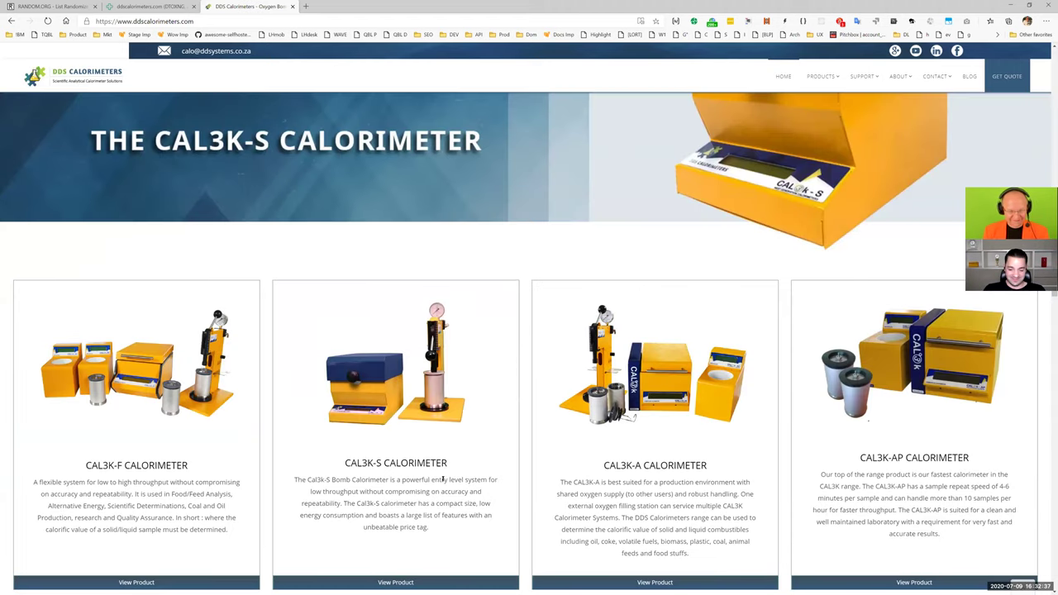
pyautogui.scroll(-10, 186, 425)
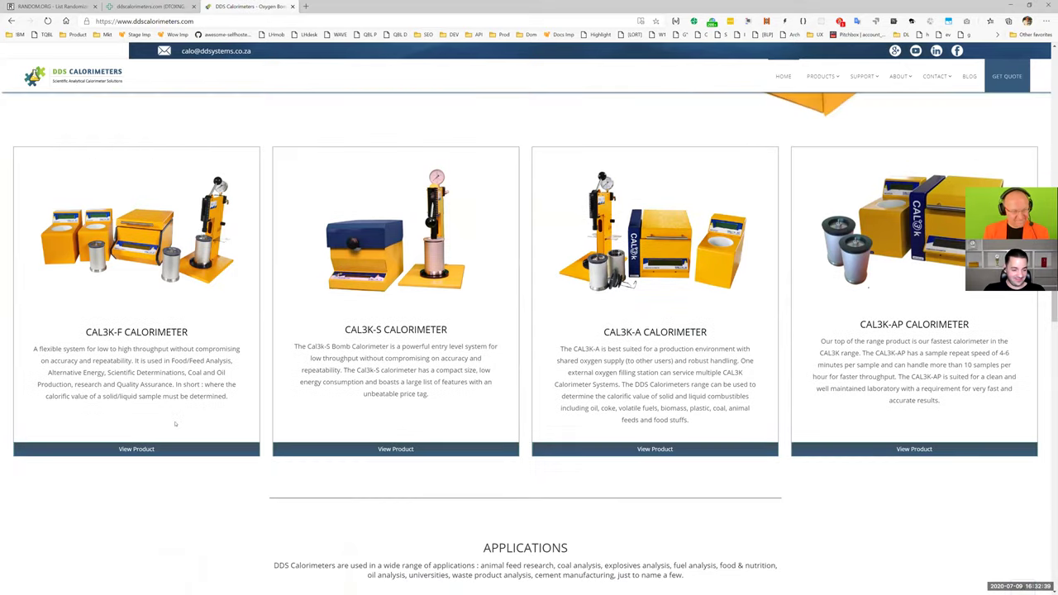
pyautogui.scroll(-10, 183, 427)
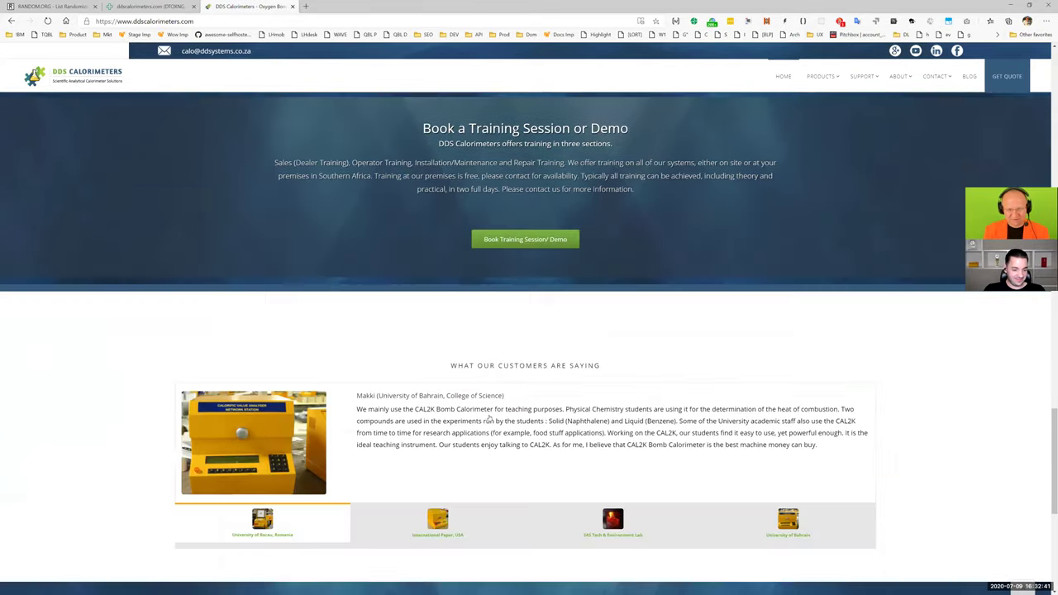
pyautogui.scroll(5, 485, 425)
pyautogui.click(153, 7)
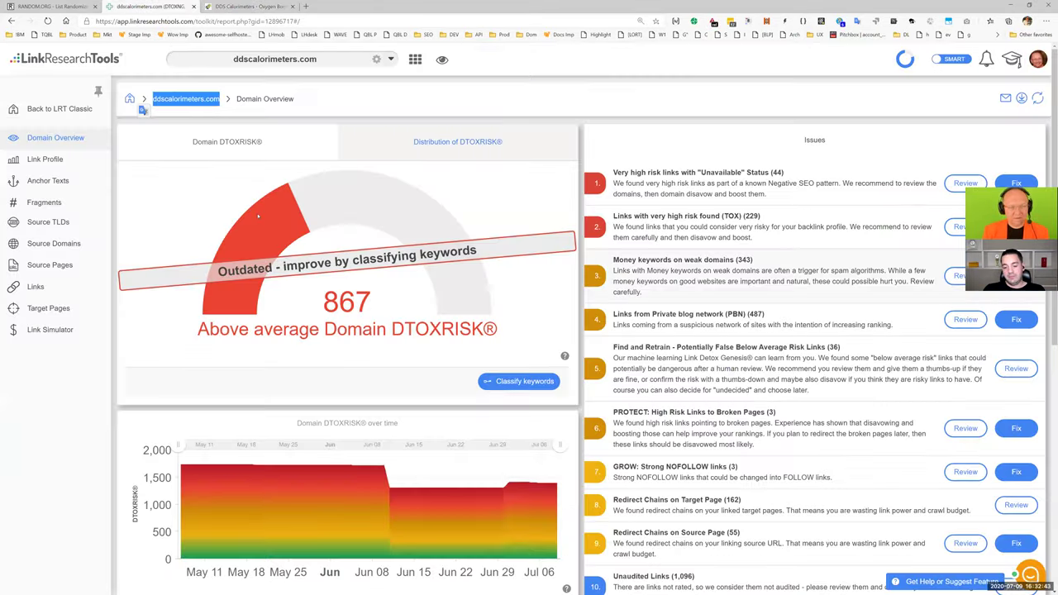
# - Open the Anchor Texts report, glancing back at the DDS Calorimeters site tab
pyautogui.click(48, 181)
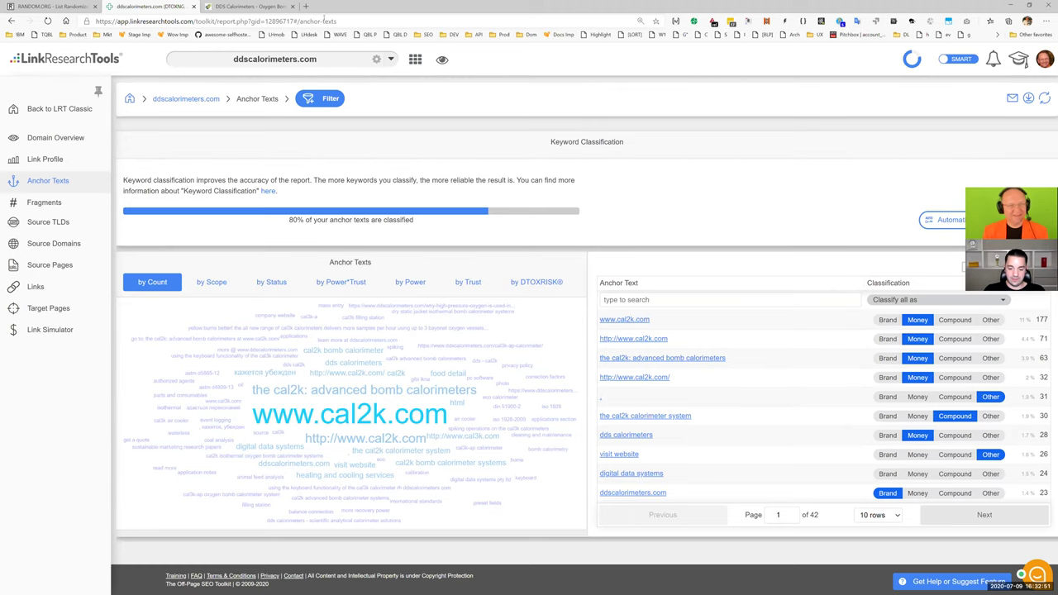
pyautogui.hotkey('ctrl', 'Tab')
pyautogui.scroll(7, 571, 258)
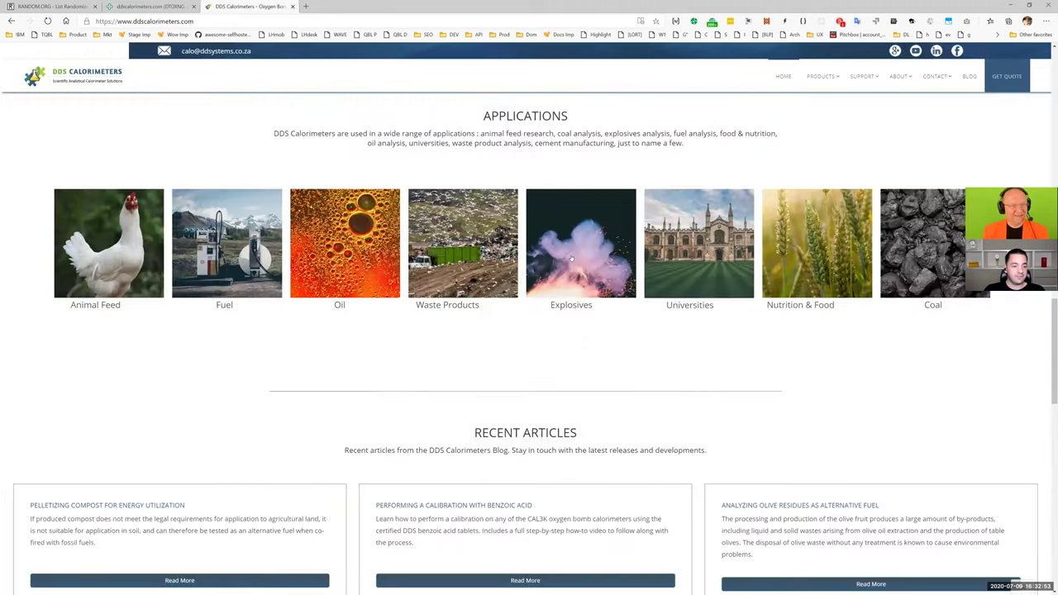
pyautogui.scroll(10, 570, 259)
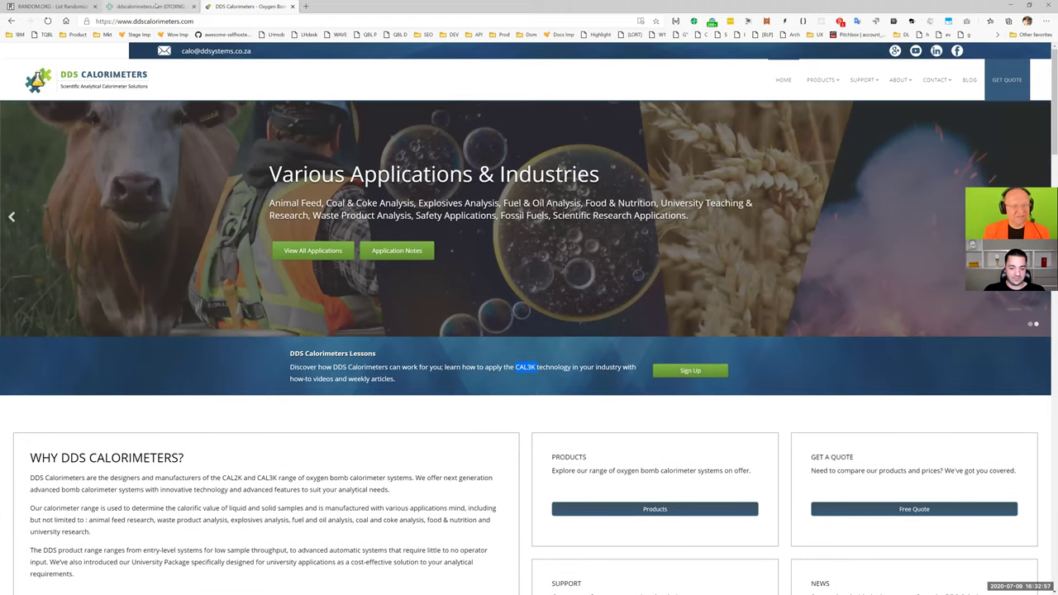
pyautogui.hotkey('ctrl', 'shift', 'Tab')
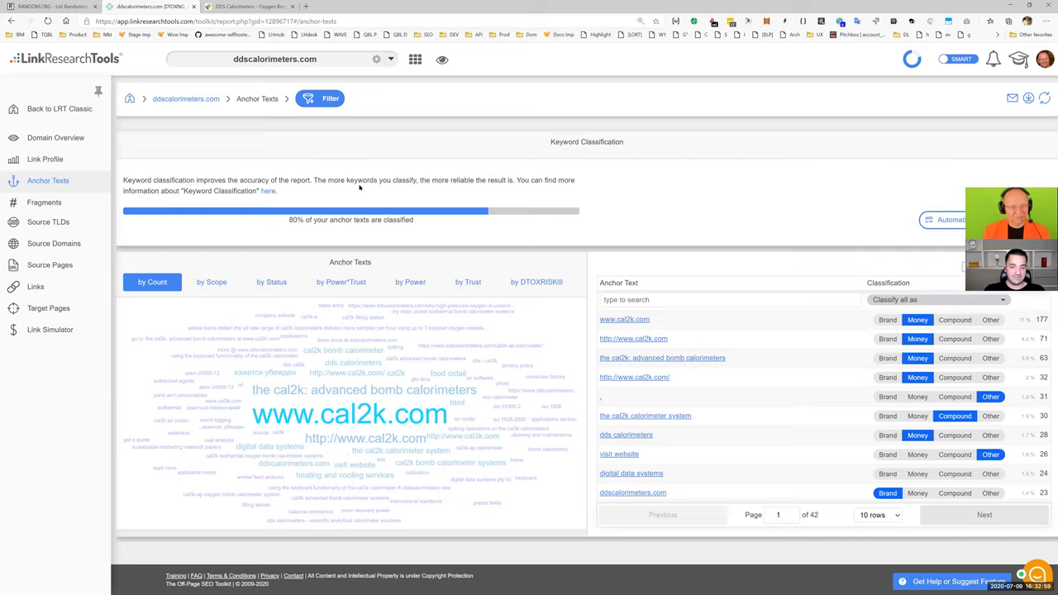
# - Copy the breadcrumb domain into a new tab's address bar as 'ddscalorimeters' without '.com'
pyautogui.moveTo(222, 98); pyautogui.dragTo(152, 98)
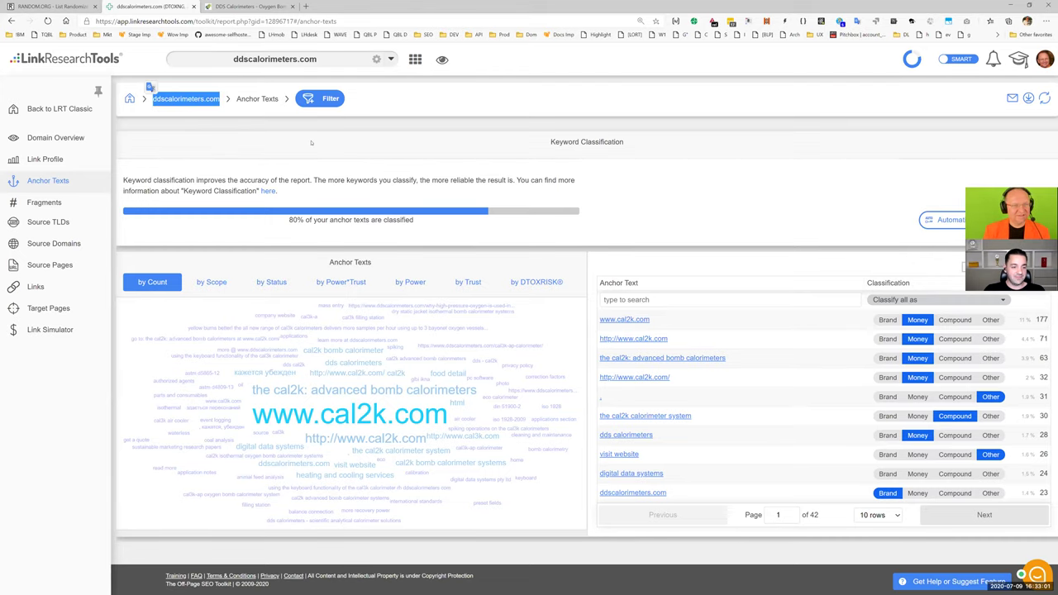
pyautogui.hotkey('ctrl', 'c')
pyautogui.hotkey('ctrl', 't')
pyautogui.hotkey('ctrl', 'v')
pyautogui.press('BackSpace')
pyautogui.press('BackSpace')
pyautogui.press('BackSpace')
pyautogui.press('BackSpace')
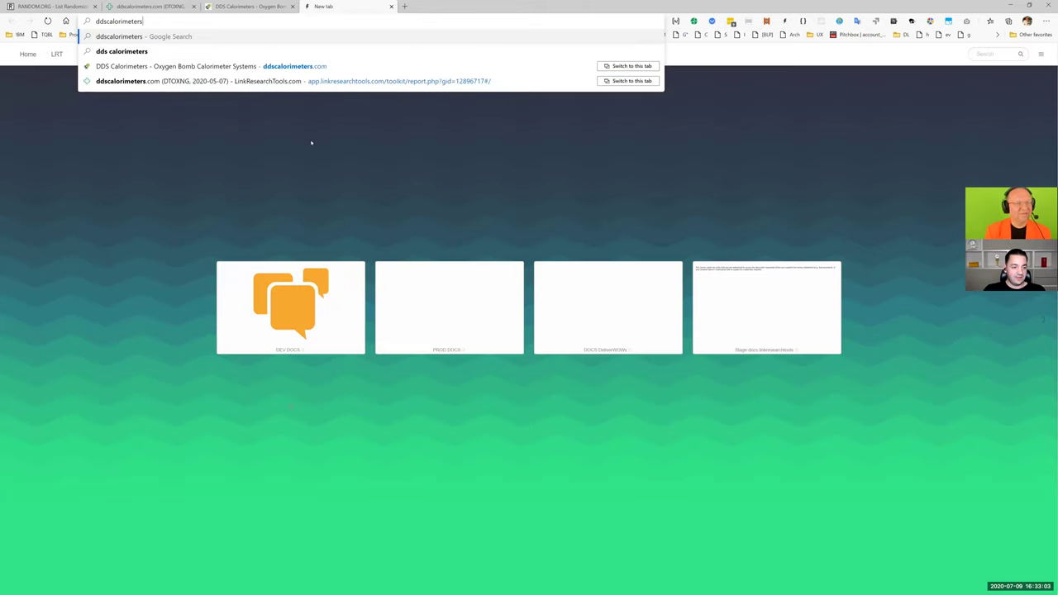
# - Search Google for 'dds calorimeters' and scroll the results down to the Pinterest listings
pyautogui.press('Left')
pyautogui.press('Left')
pyautogui.press('Left')
pyautogui.press('Left')
pyautogui.press('Left')
pyautogui.press('Left')
pyautogui.press('Left')
pyautogui.press('Left')
pyautogui.press('Left')
pyautogui.press('Left')
pyautogui.press('Return')
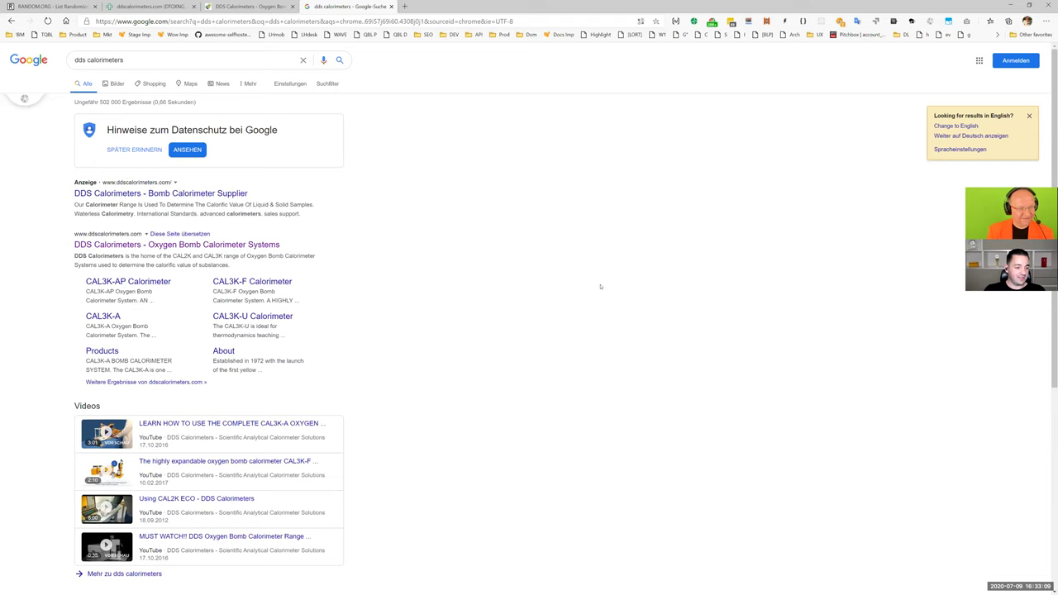
pyautogui.scroll(-1, 601, 287)
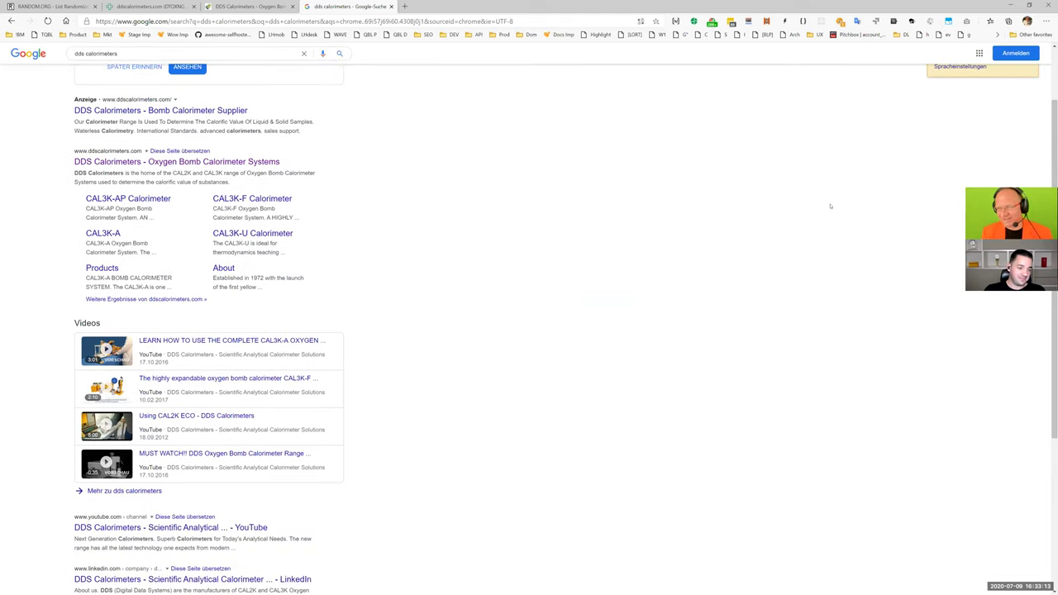
pyautogui.scroll(-1, 479, 204)
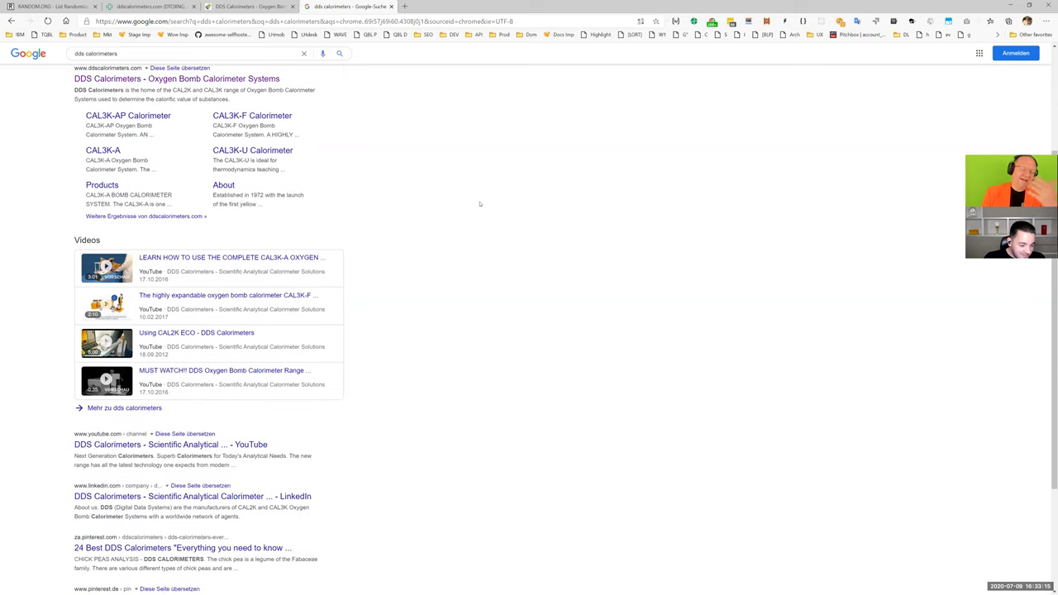
pyautogui.scroll(-2, 468, 267)
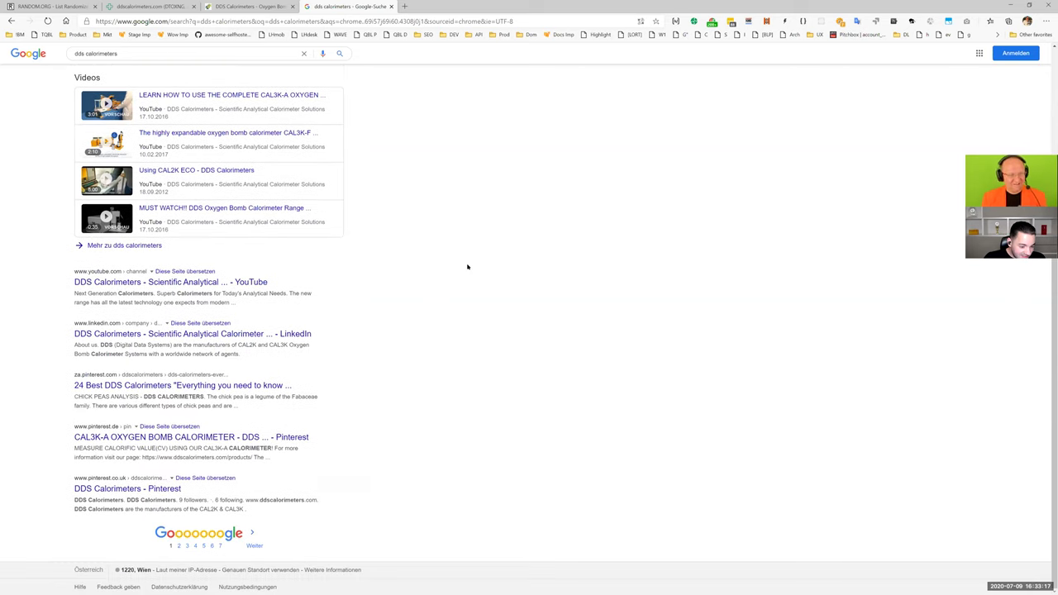
pyautogui.scroll(3, 438, 277)
pyautogui.scroll(-3, 429, 306)
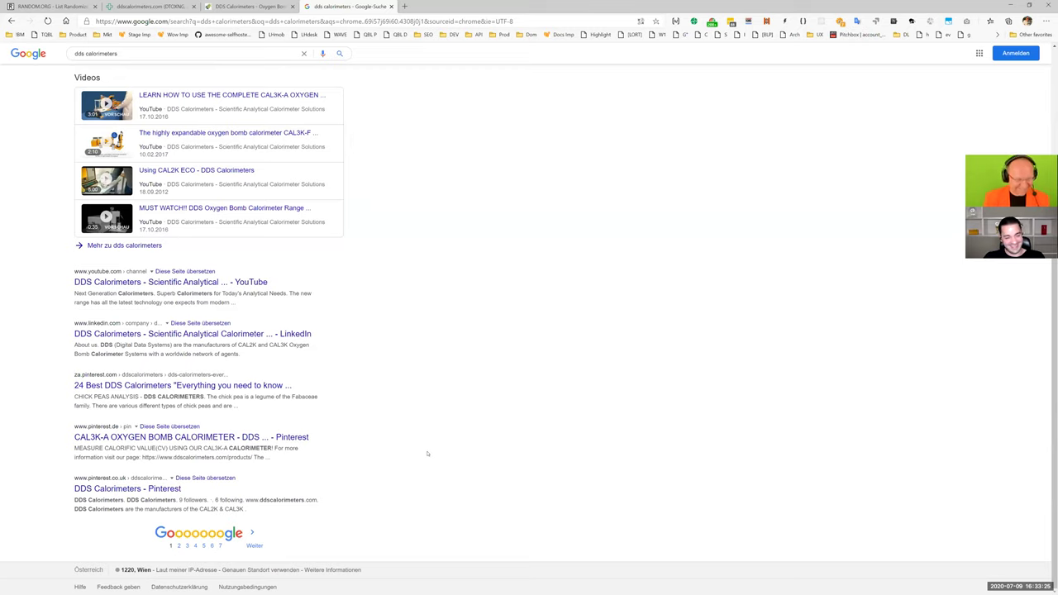
# - Open and scroll through the CAL3K-A oxygen bomb calorimeter Pinterest pin
pyautogui.click(180, 441)
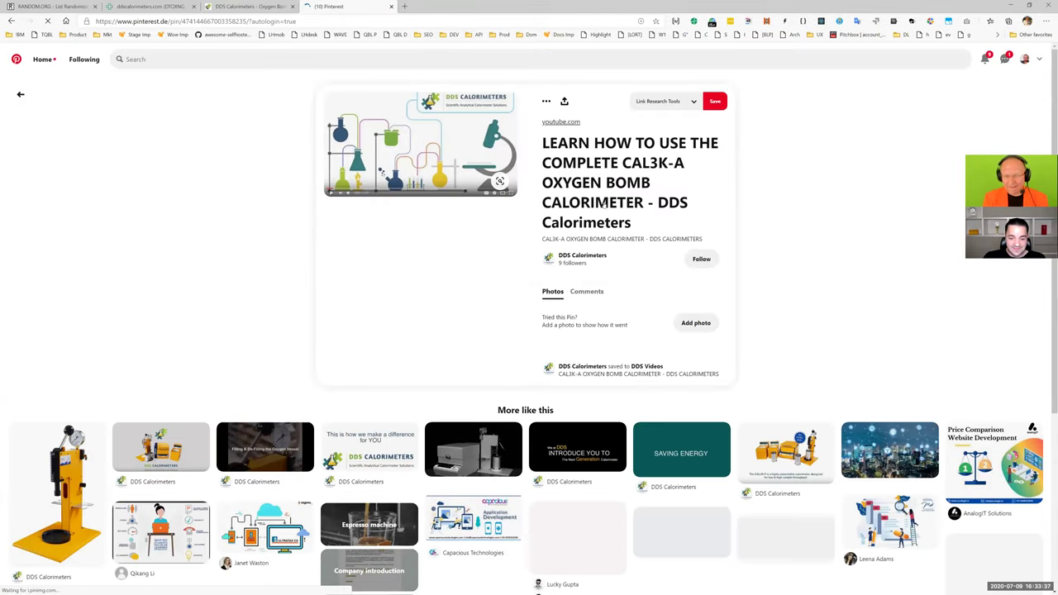
pyautogui.scroll(-3, 824, 404)
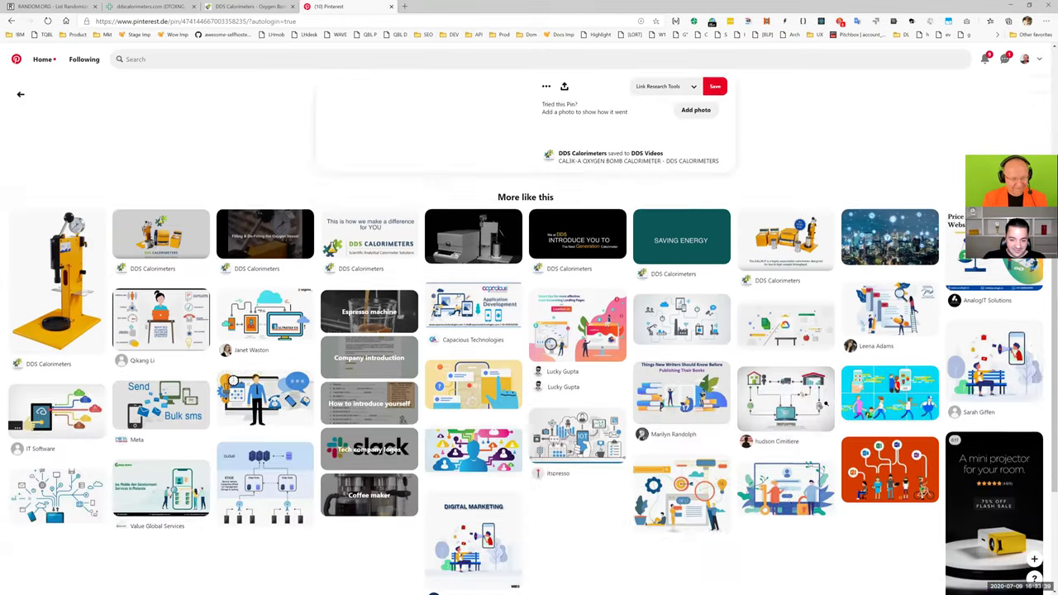
pyautogui.scroll(-2, 824, 403)
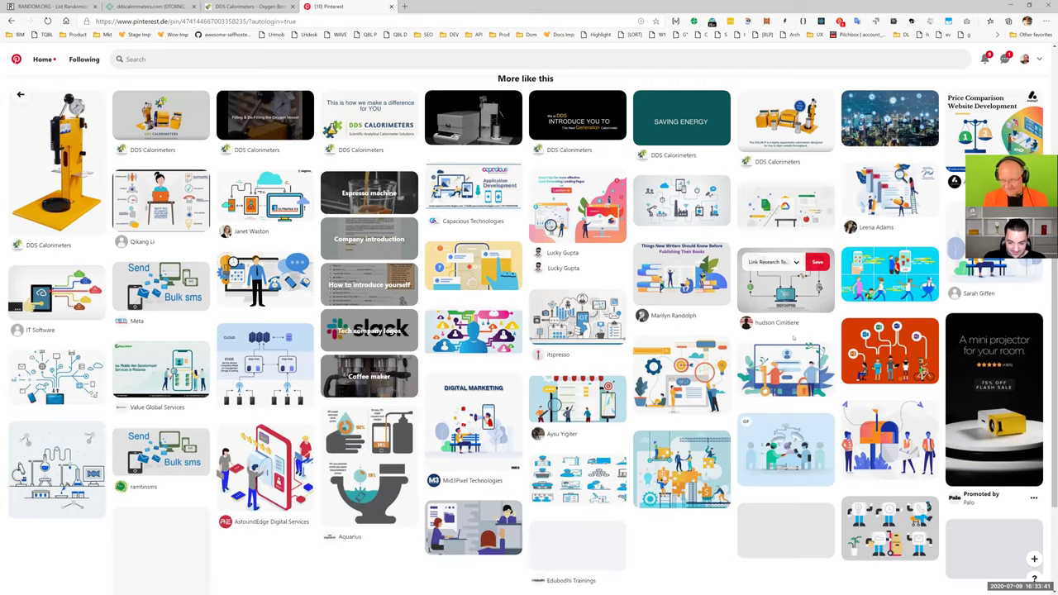
pyautogui.scroll(5, 569, 326)
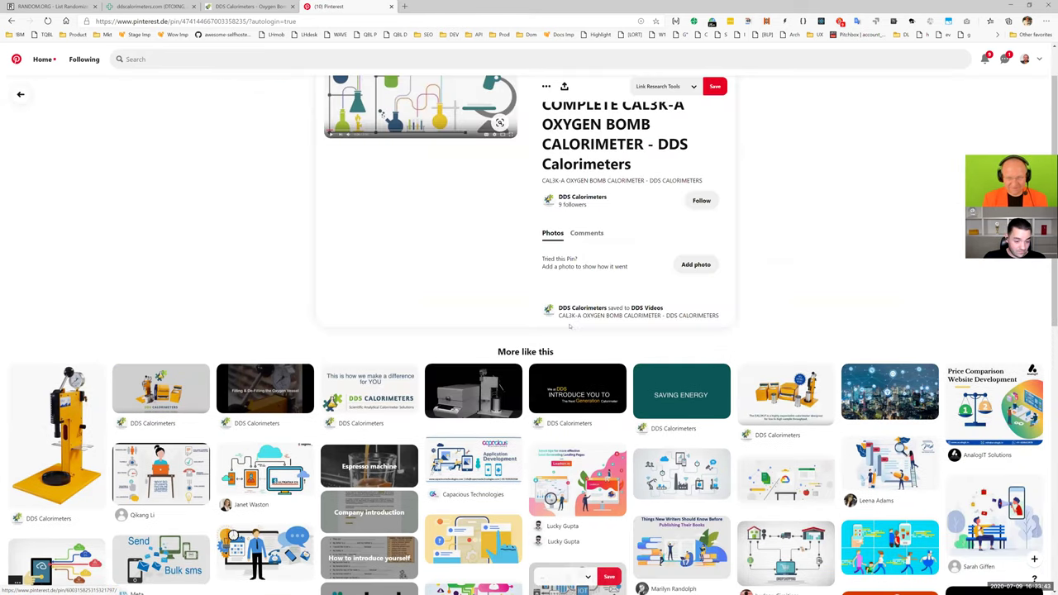
pyautogui.scroll(1, 570, 326)
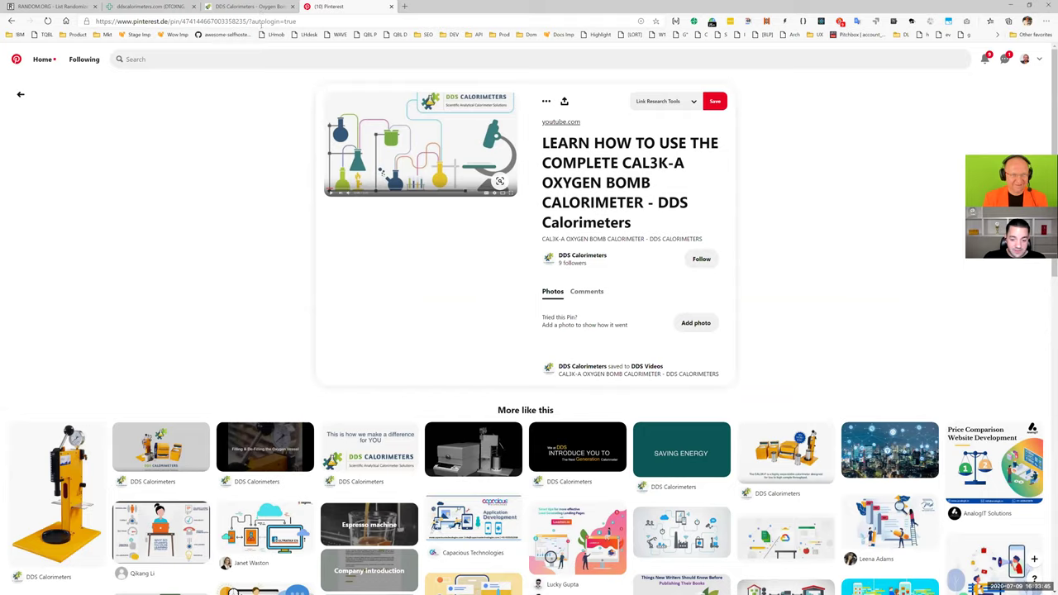
# - Open the ddscalorimeters.com report link from the Typora sites notes
pyautogui.hotkey('alt', 'Tab')
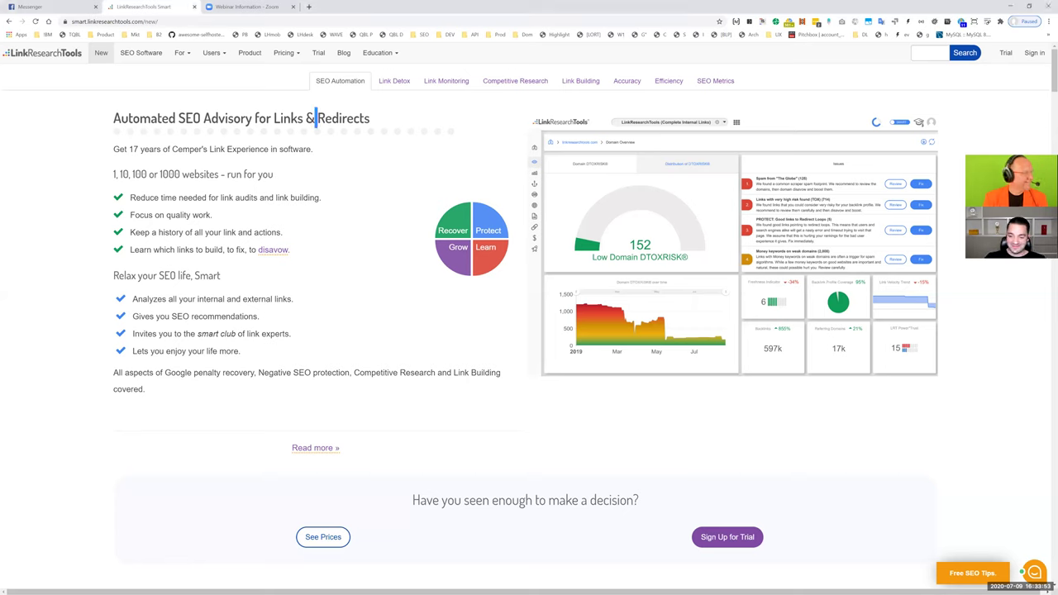
pyautogui.hotkey('alt', 'Tab')
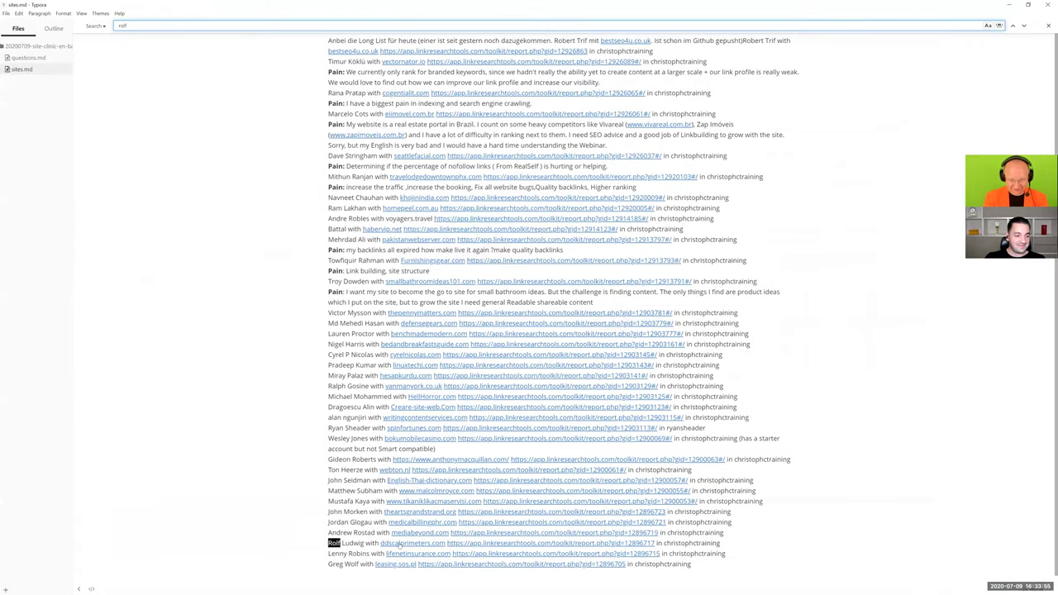
pyautogui.keyDown('ctrl'); pyautogui.click(513, 544); pyautogui.keyUp('ctrl')
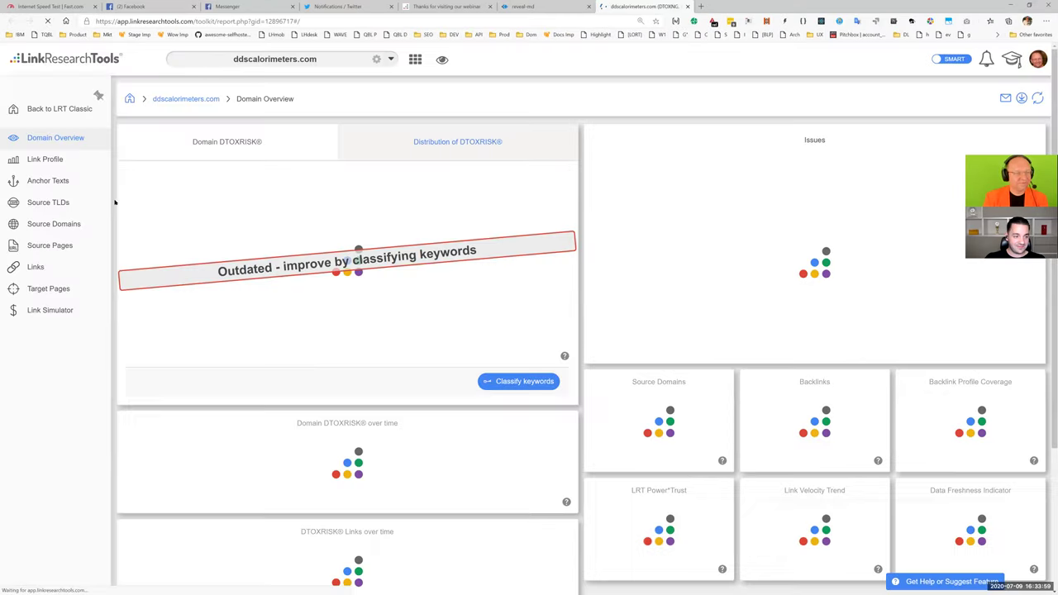
# - Check the Source TLDs and Source Domains reports, then go through Domain Overview to Anchor Texts
pyautogui.click(50, 202)
pyautogui.click(62, 244)
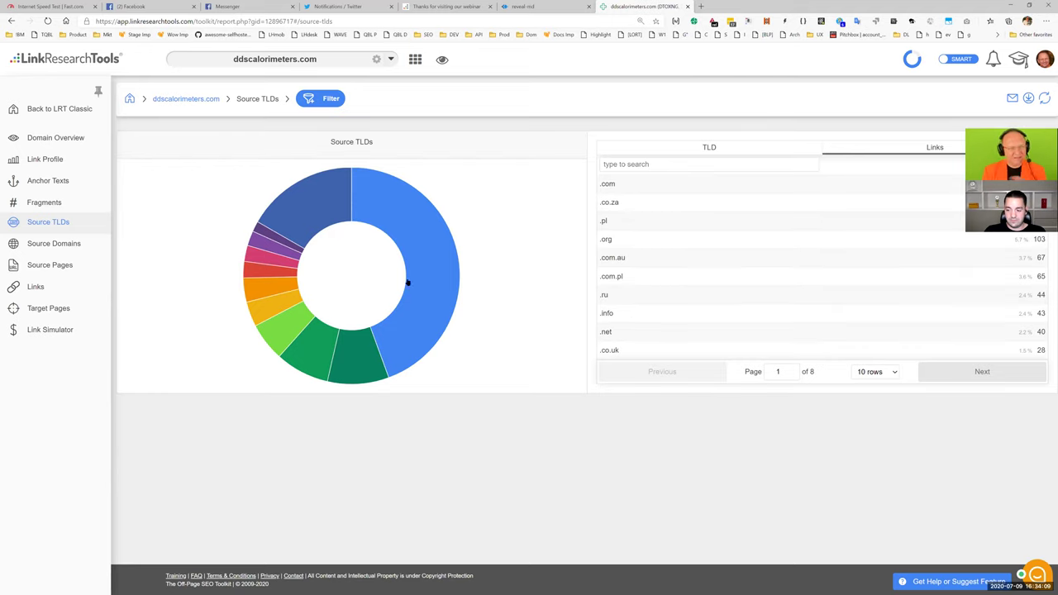
pyautogui.click(54, 244)
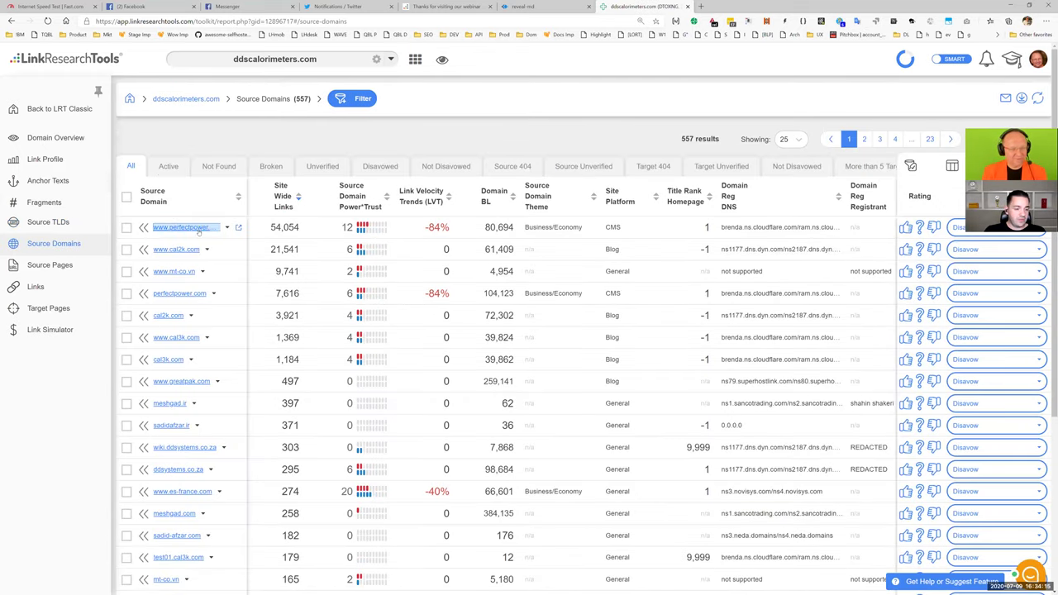
pyautogui.click(43, 221)
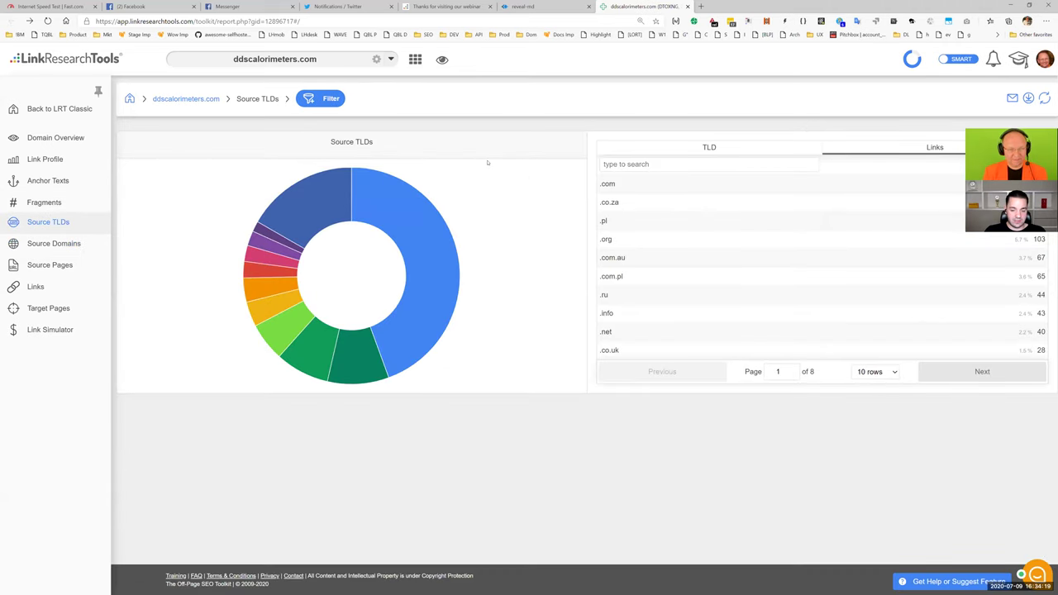
pyautogui.click(55, 137)
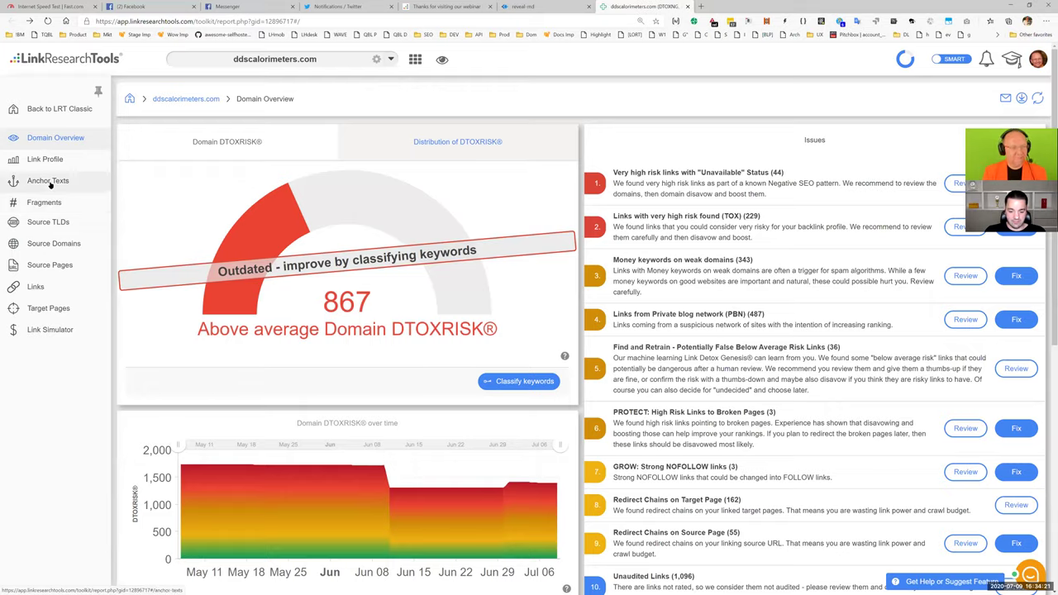
pyautogui.click(48, 180)
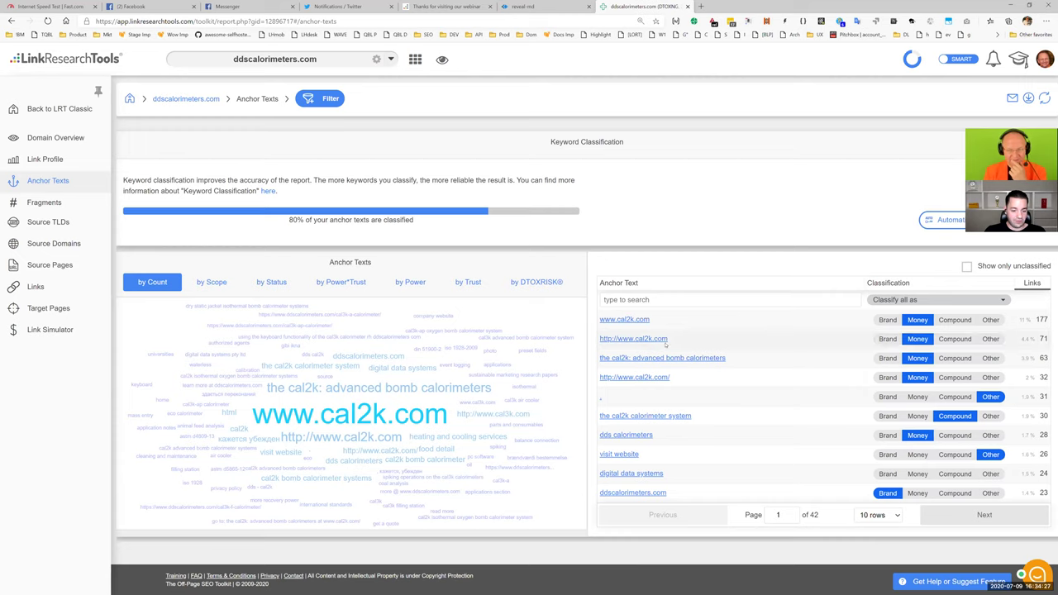
pyautogui.moveTo(650, 320); pyautogui.dragTo(599, 323)
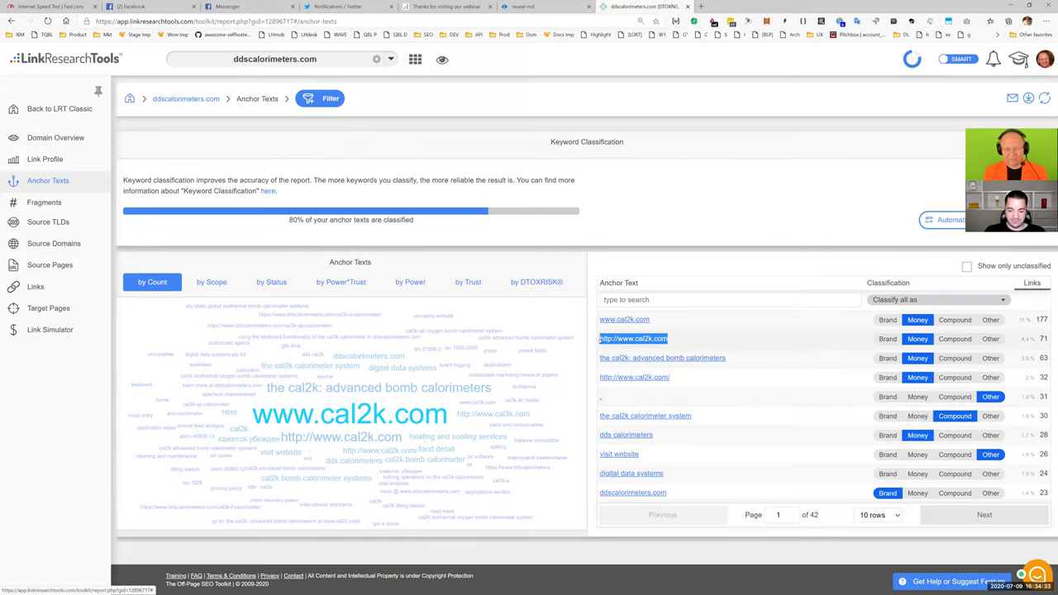
pyautogui.click(598, 338)
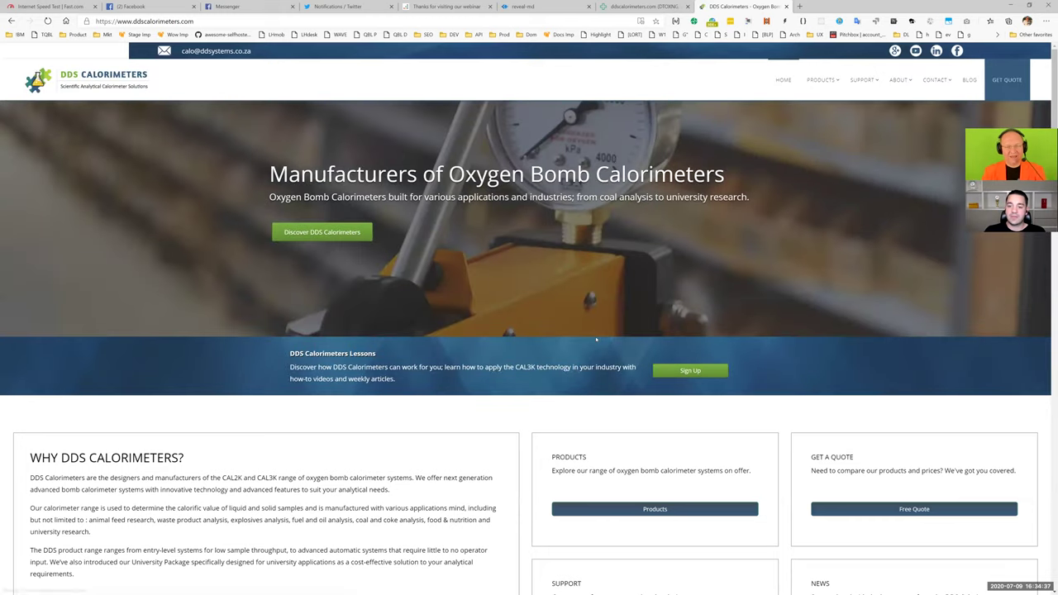
pyautogui.click(643, 6)
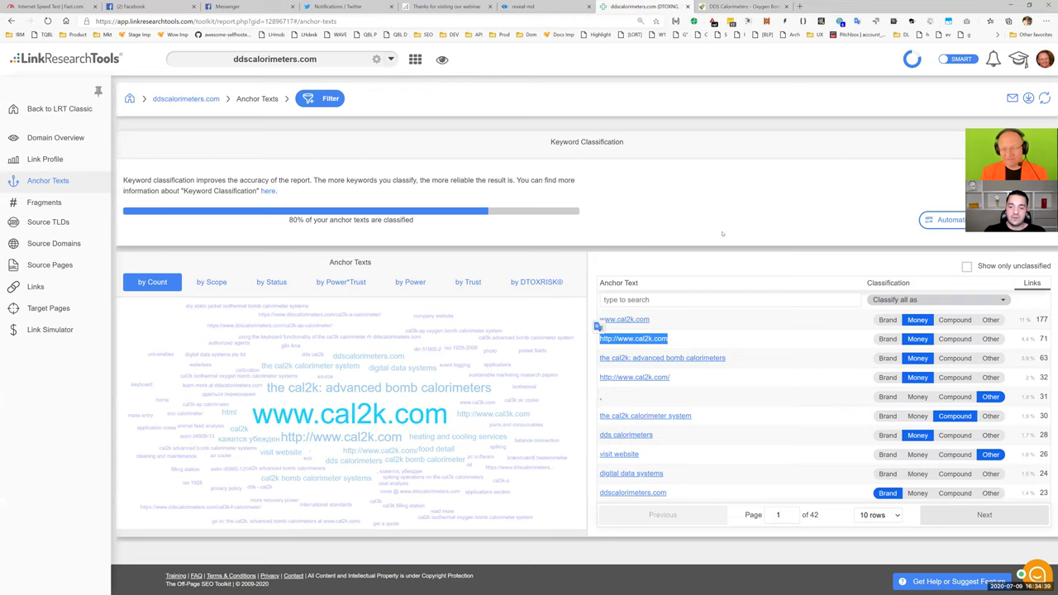
pyautogui.click(751, 6)
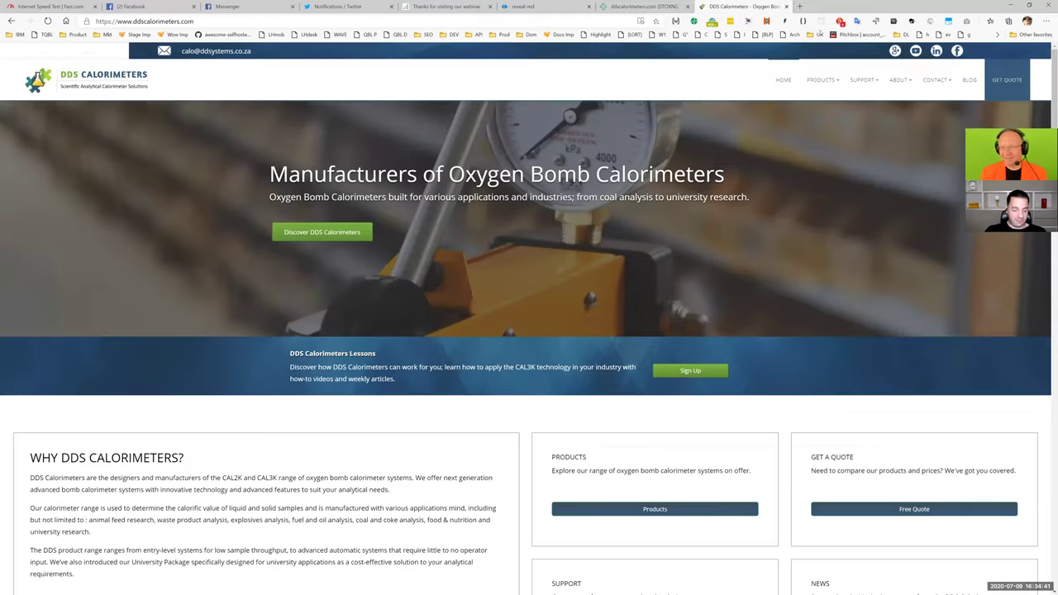
pyautogui.click(713, 22)
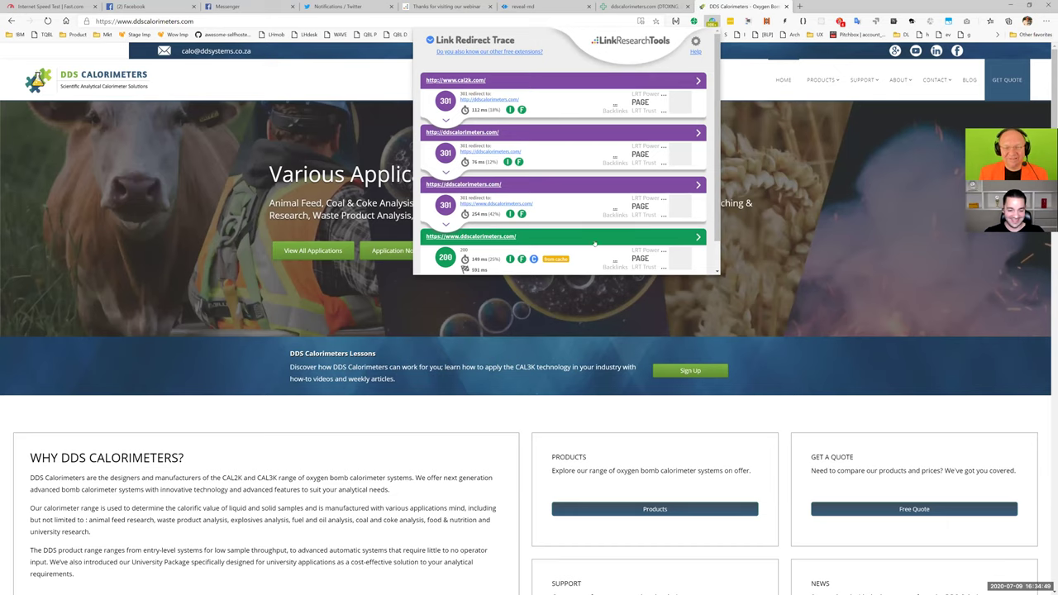
# - Scroll the three-301 redirect chain's backlink and power data, close the popup, and return to Anchor Texts
pyautogui.scroll(-1, 594, 243)
pyautogui.scroll(1, 603, 245)
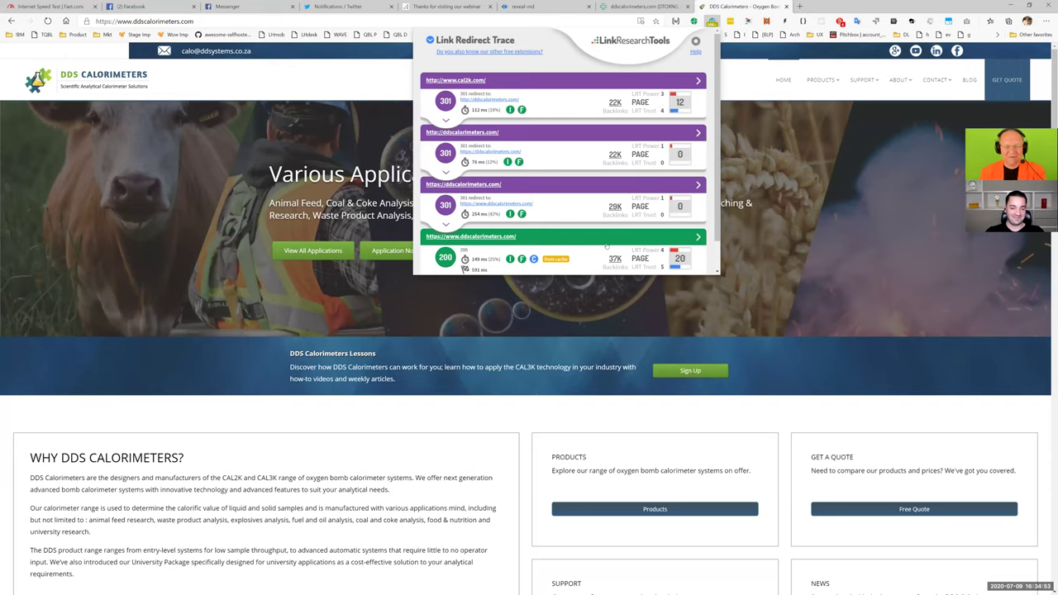
pyautogui.scroll(-1, 606, 245)
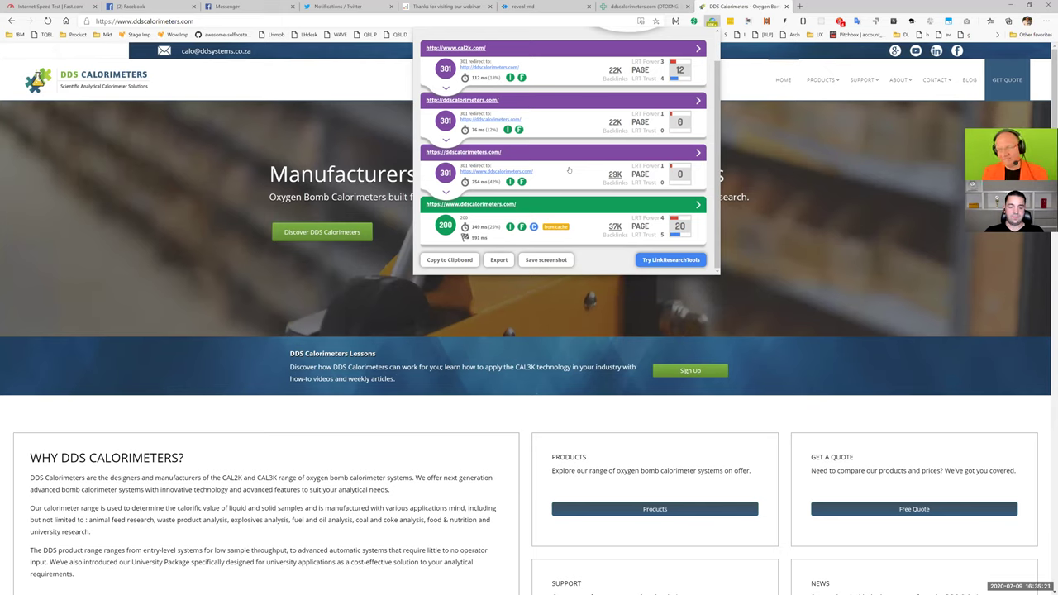
pyautogui.click(804, 162)
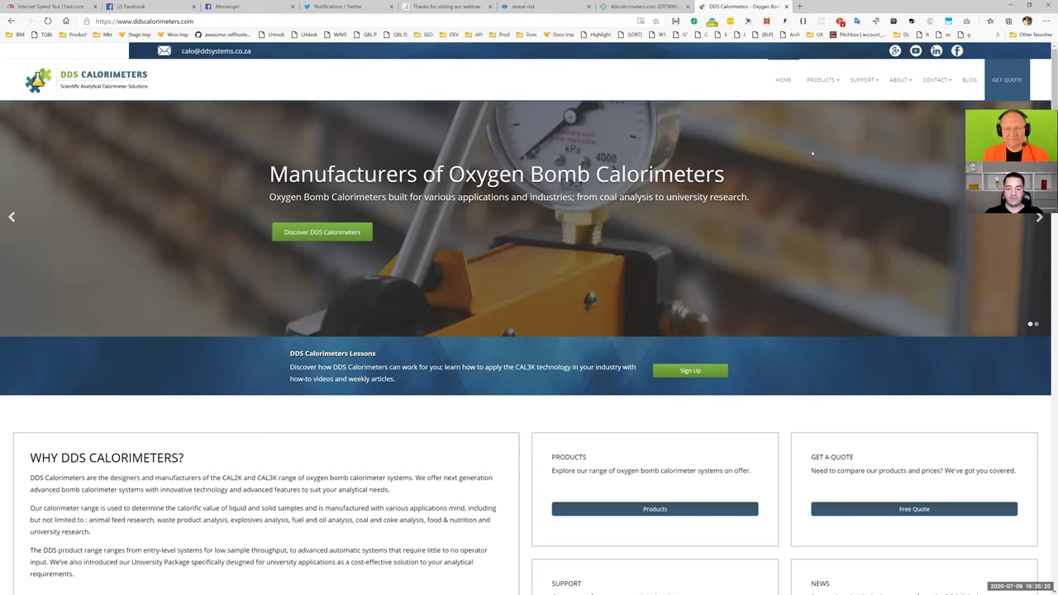
pyautogui.hotkey('ctrl', 'shift', 'Tab')
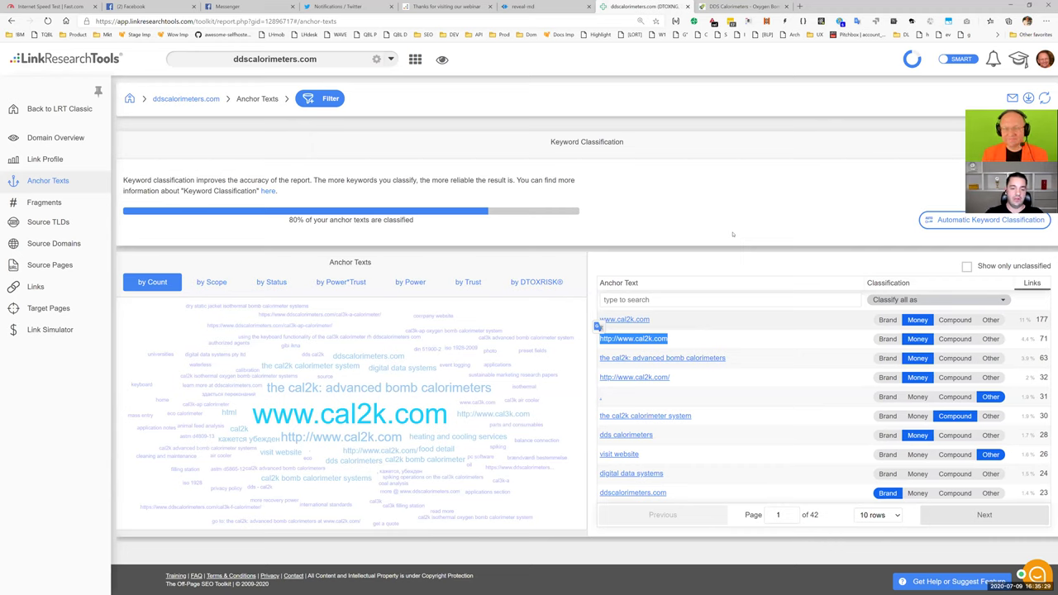
# - Close the Facebook and Messenger tabs, then list the 127 links with ddscalorimeters.com anchors
pyautogui.hotkey('ctrl', 'Tab')
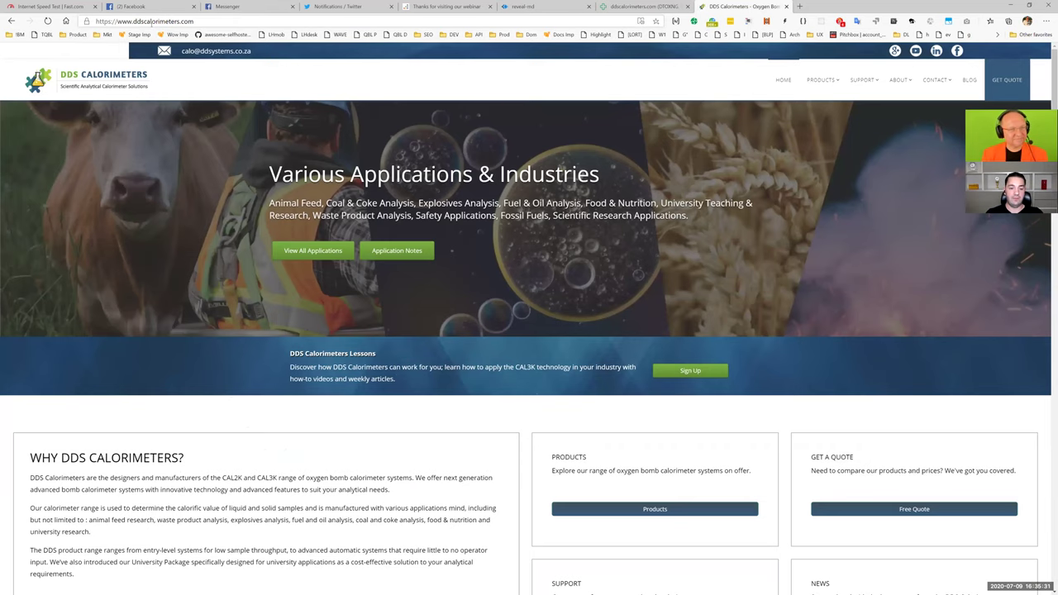
pyautogui.click(198, 7)
pyautogui.click(198, 6)
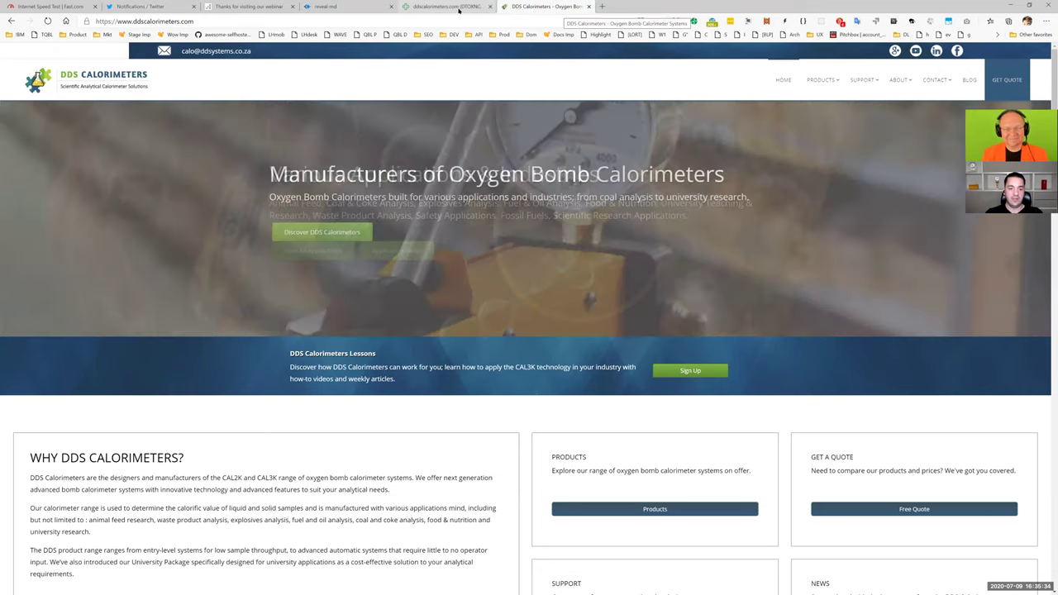
pyautogui.click(479, 10)
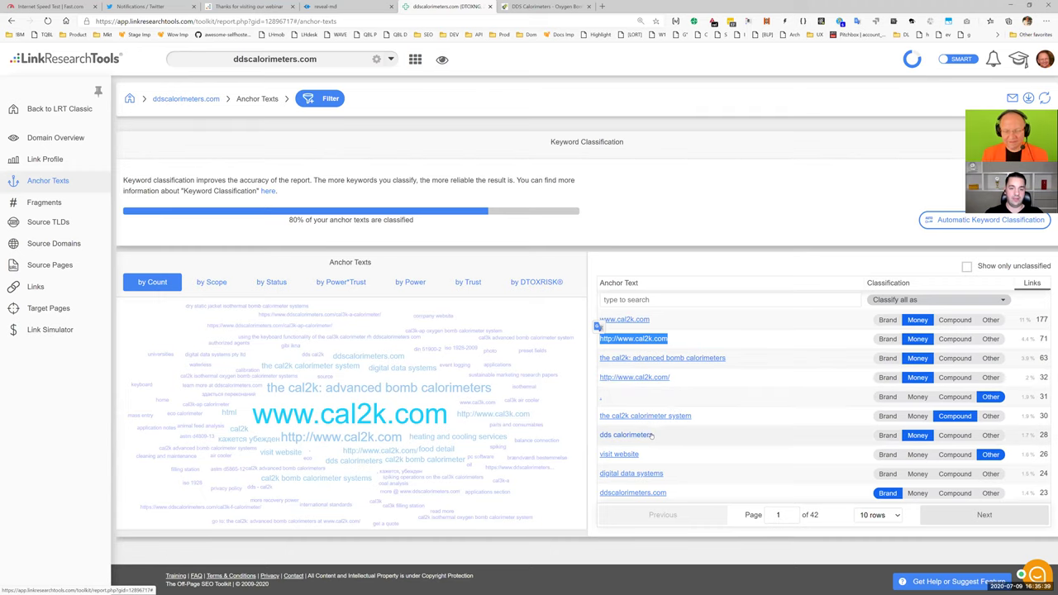
pyautogui.click(633, 493)
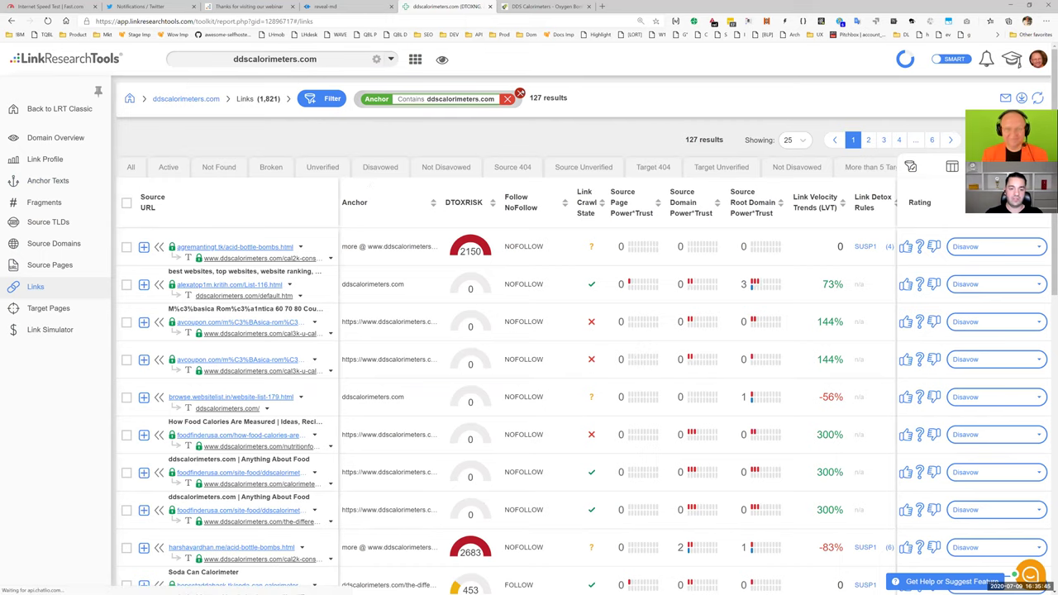
# - Clear the anchor filter and try the 'More than 5 Target Hops' links filter
pyautogui.click(520, 94)
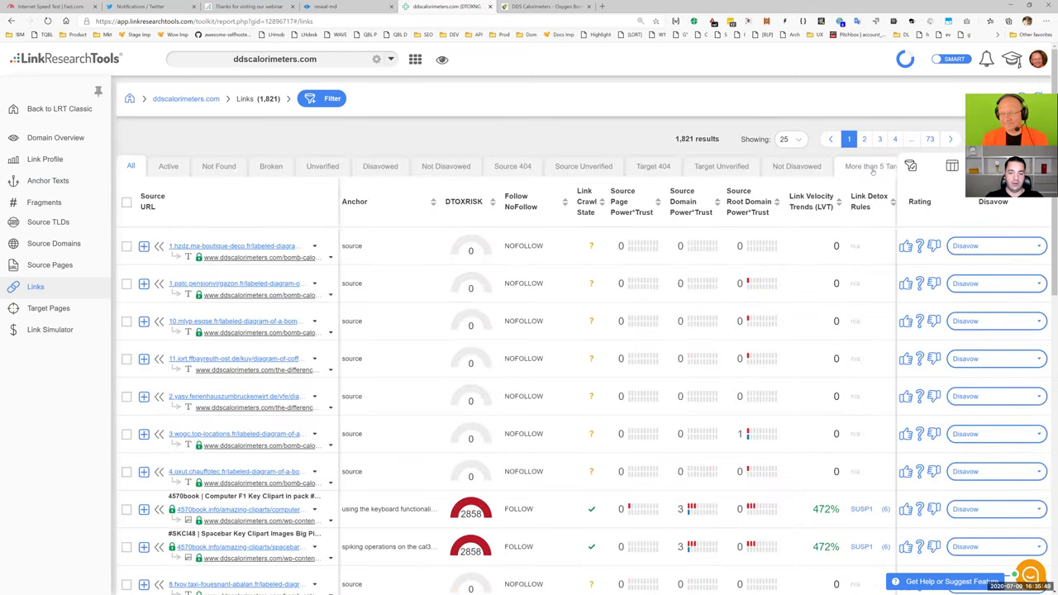
pyautogui.click(870, 166)
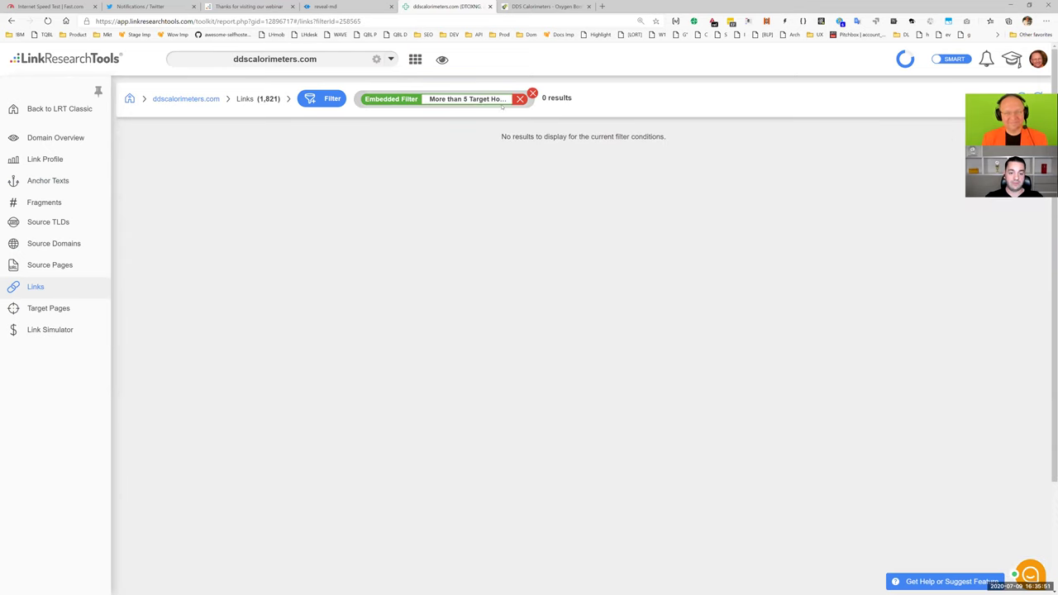
pyautogui.click(520, 98)
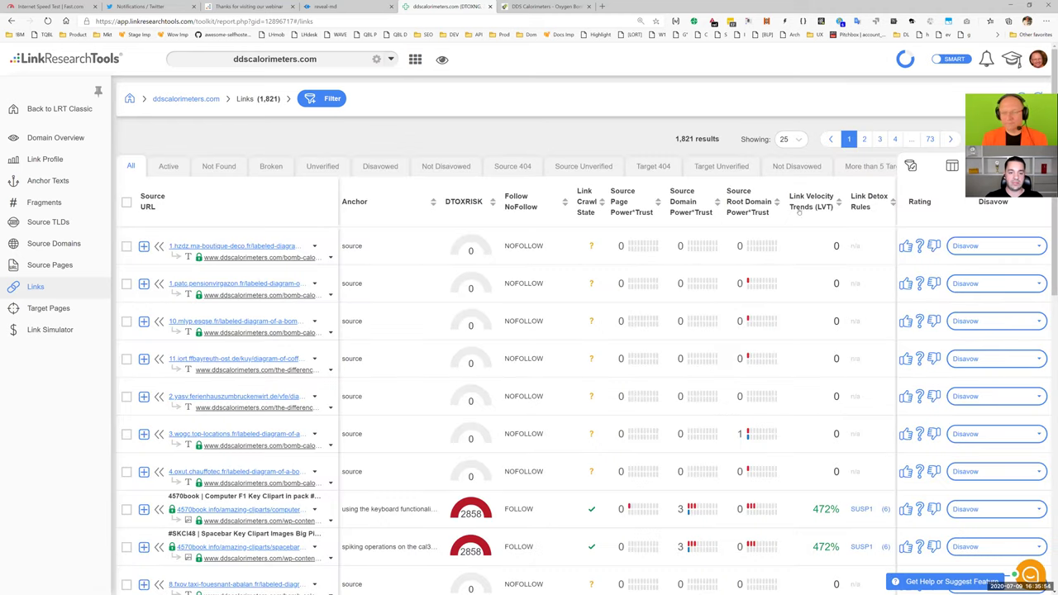
# - Apply a custom more-than-5-target-hops filter, confirm 0 results, and return to the DDS Calorimeters tab
pyautogui.click(321, 98)
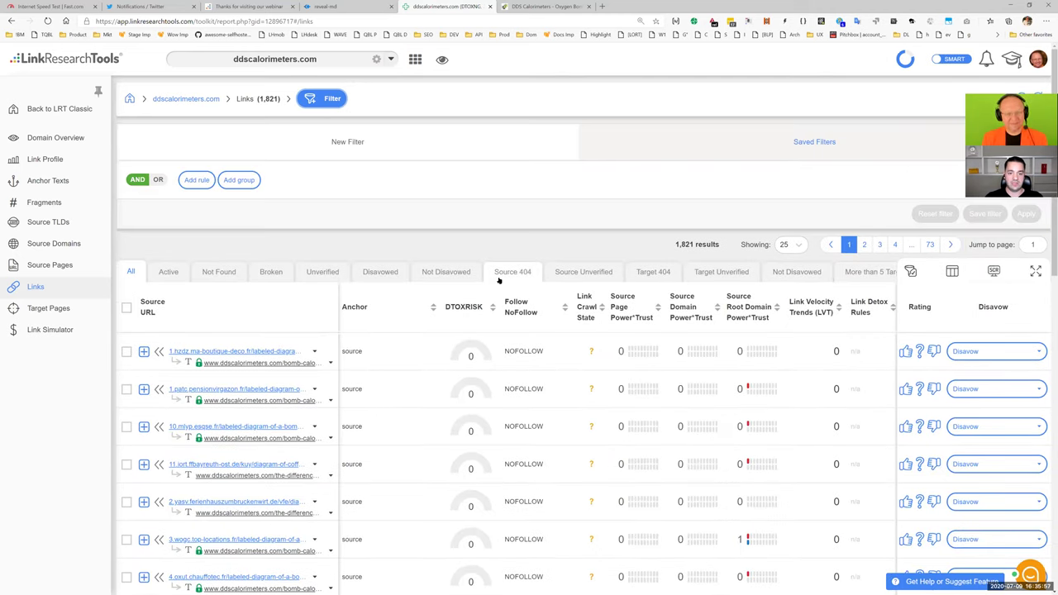
pyautogui.click(873, 273)
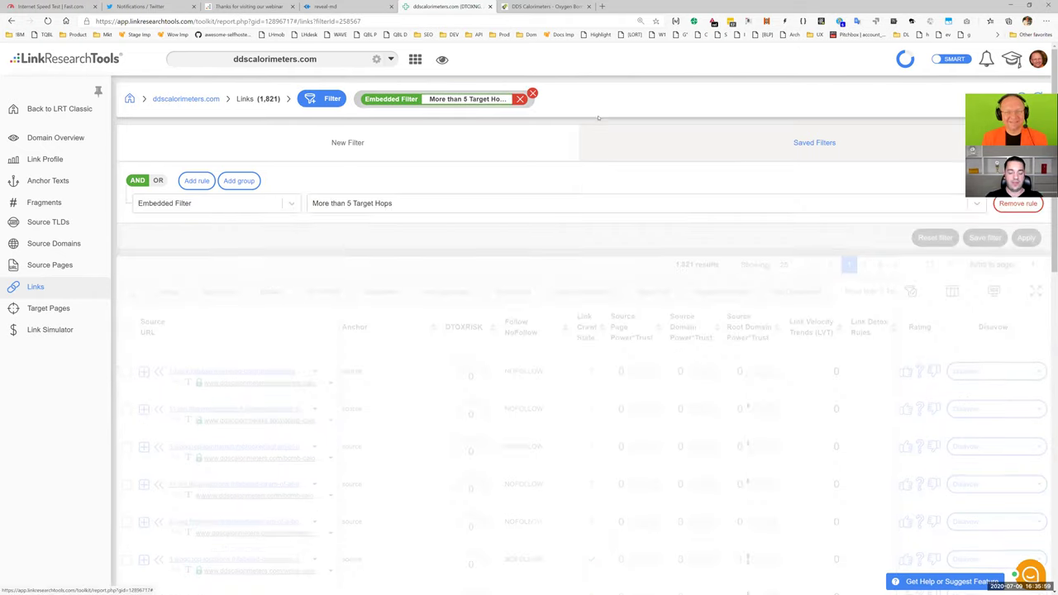
pyautogui.click(326, 99)
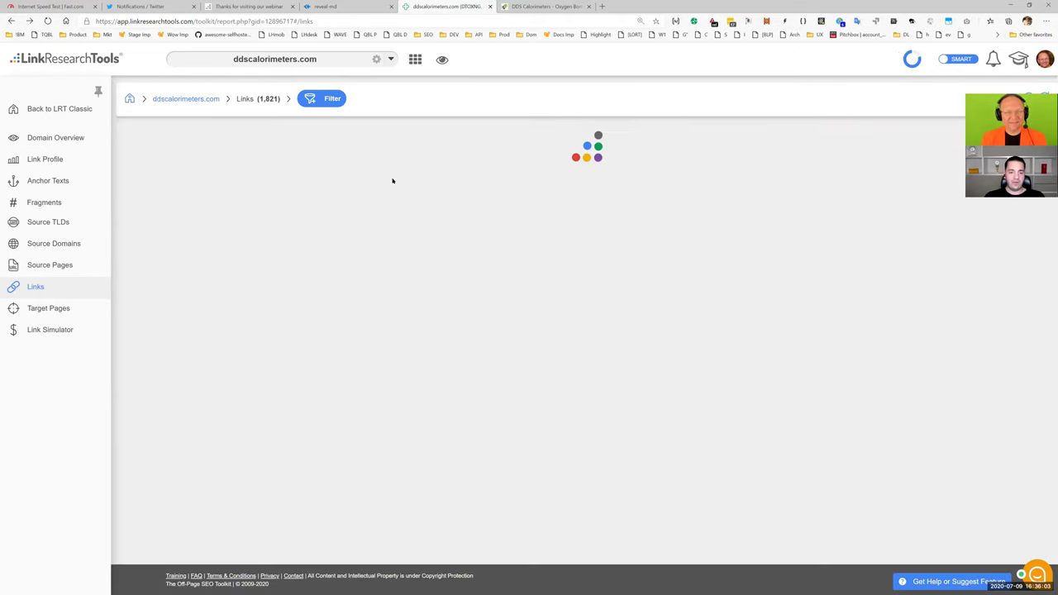
pyautogui.hotkey('ctrl', 'Tab')
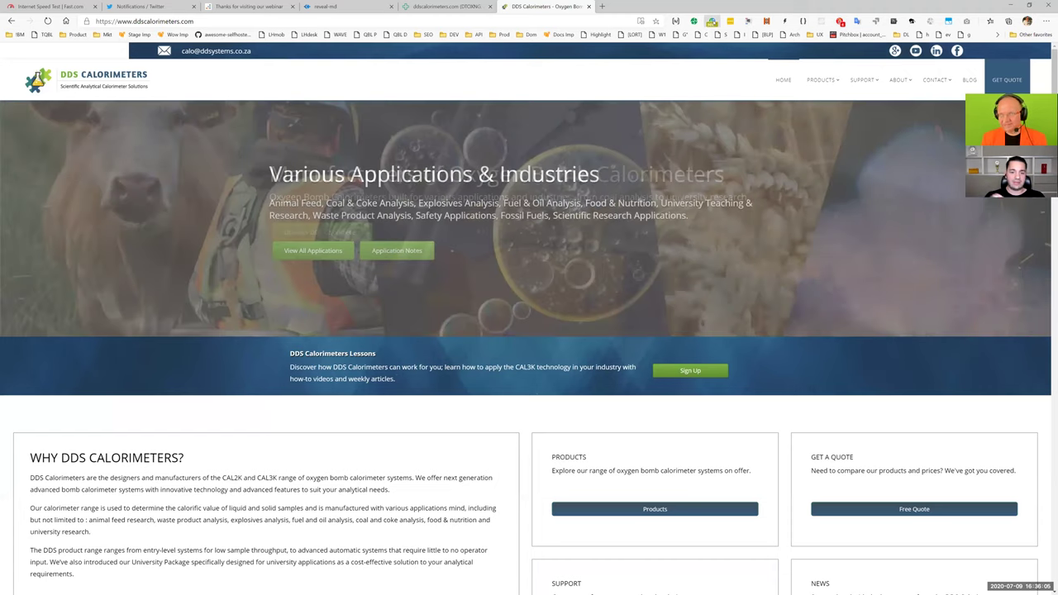
# - Re-trace the cal2k.com redirects after a reload and inspect the second 301's HTTP headers
pyautogui.click(712, 20)
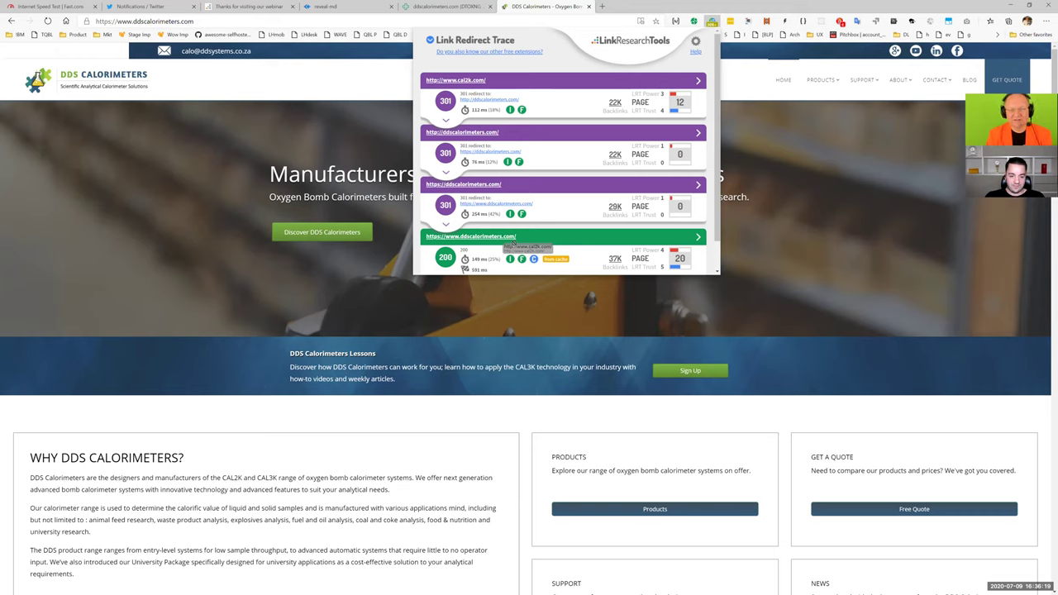
pyautogui.click(91, 191)
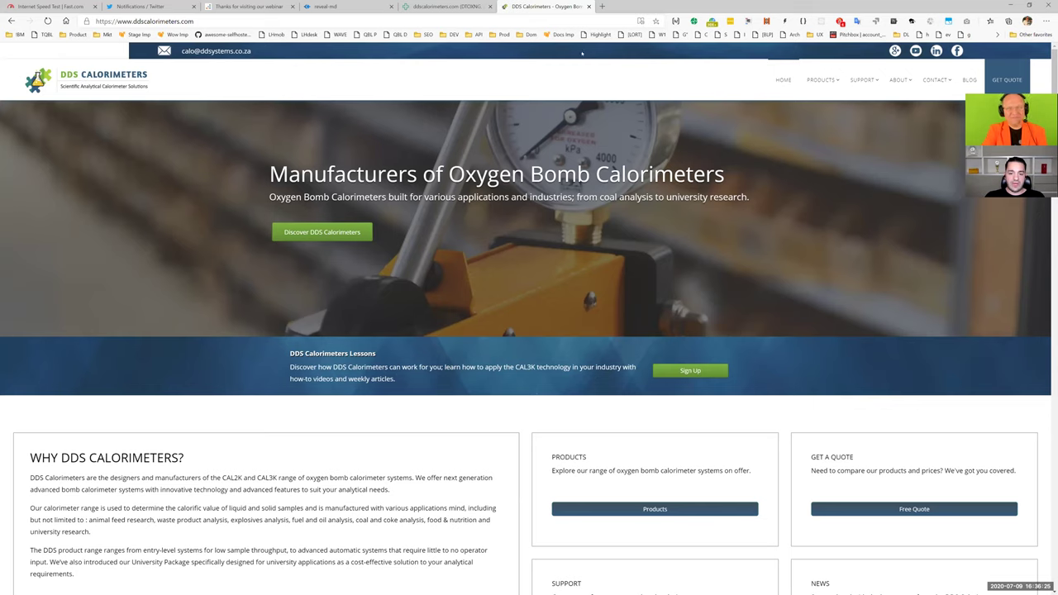
pyautogui.click(712, 20)
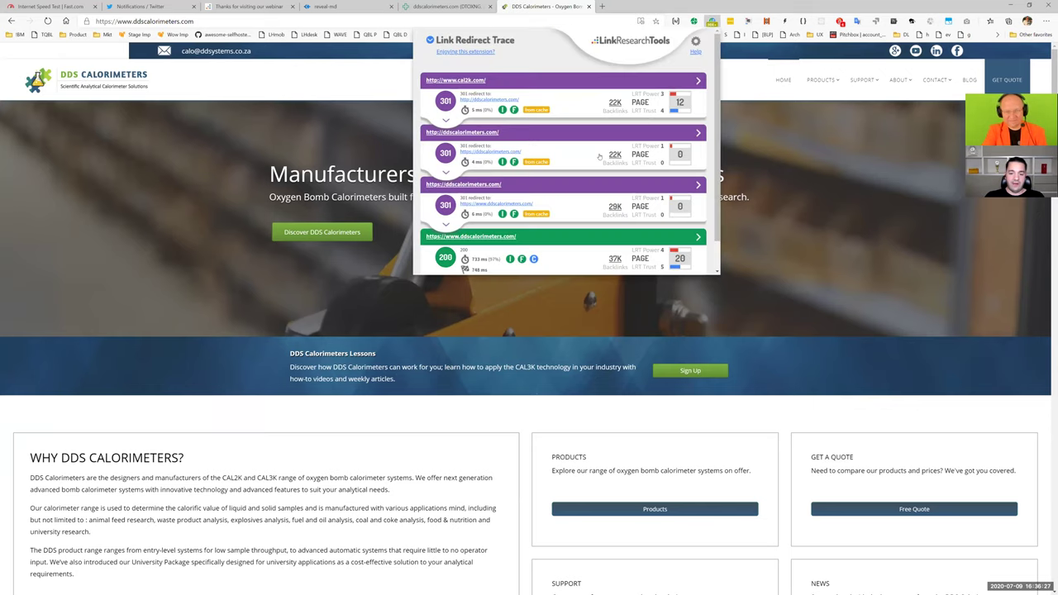
pyautogui.click(599, 156)
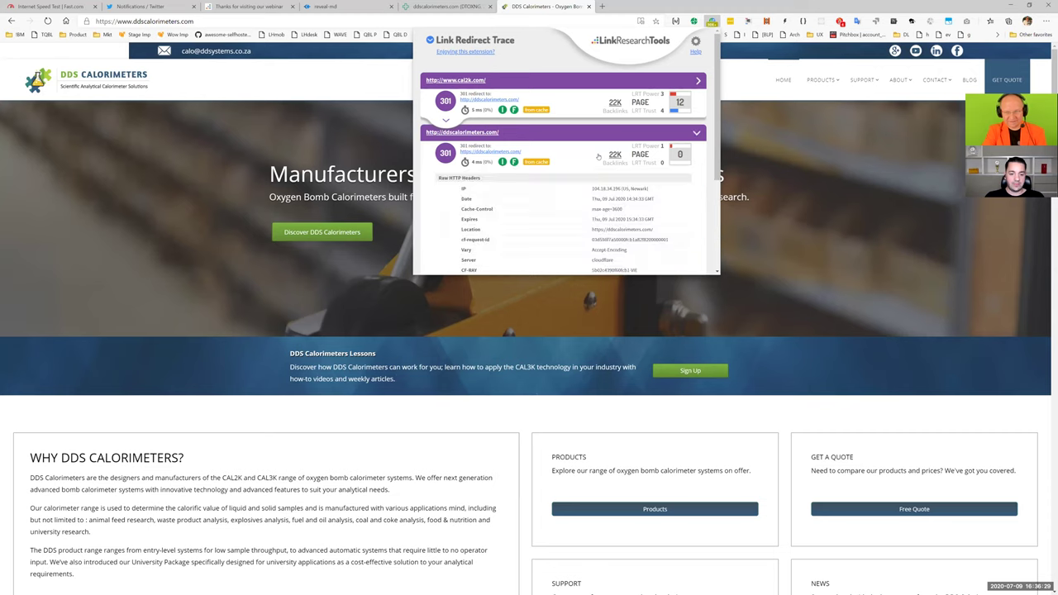
pyautogui.click(588, 157)
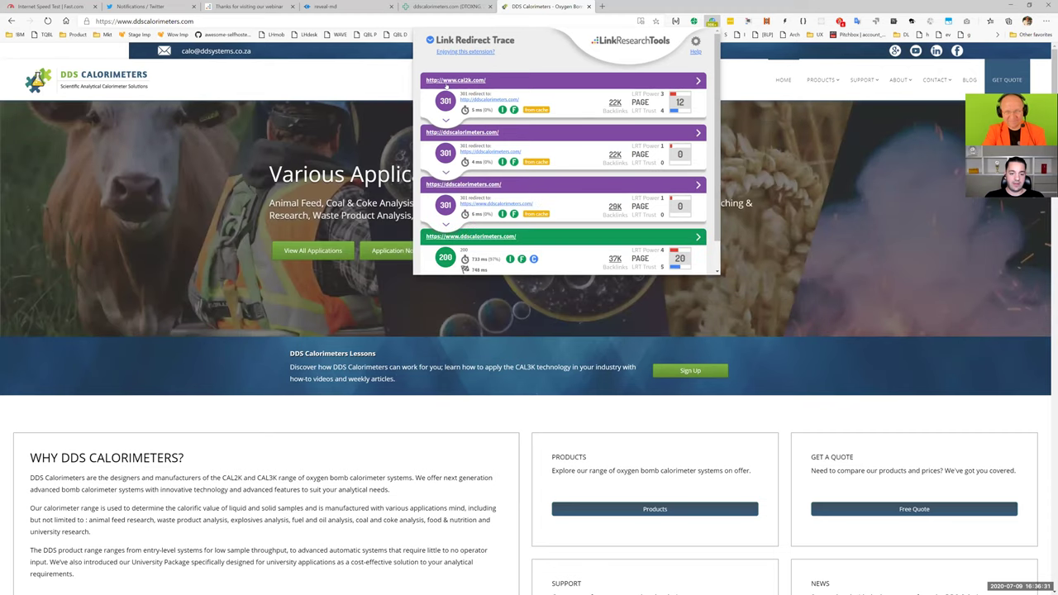
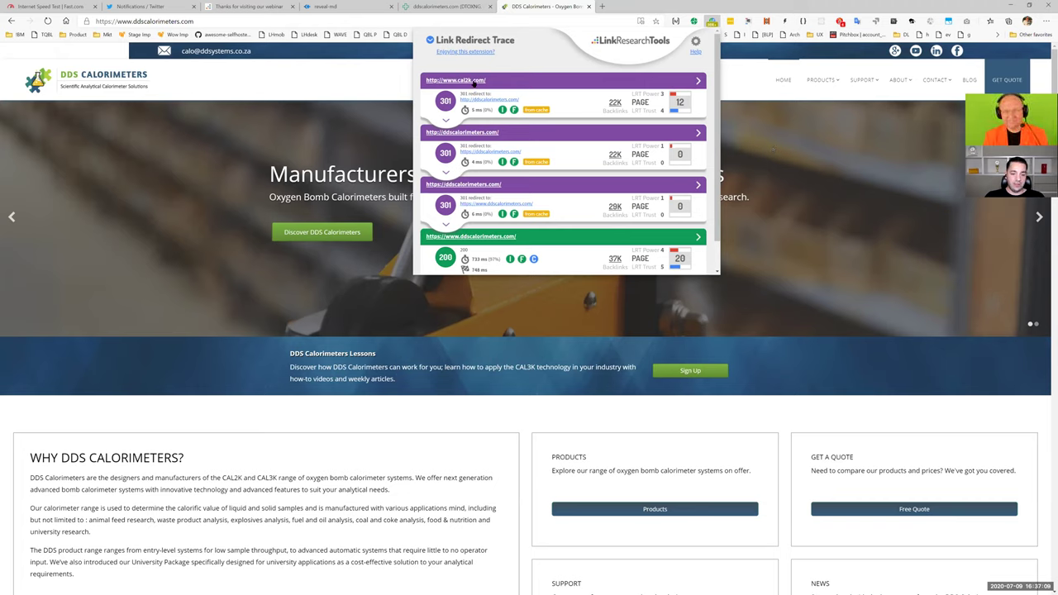
# - Inspect the raw headers of the cal2k.com redirect and the final 200 response, then close the trace
pyautogui.click(426, 81)
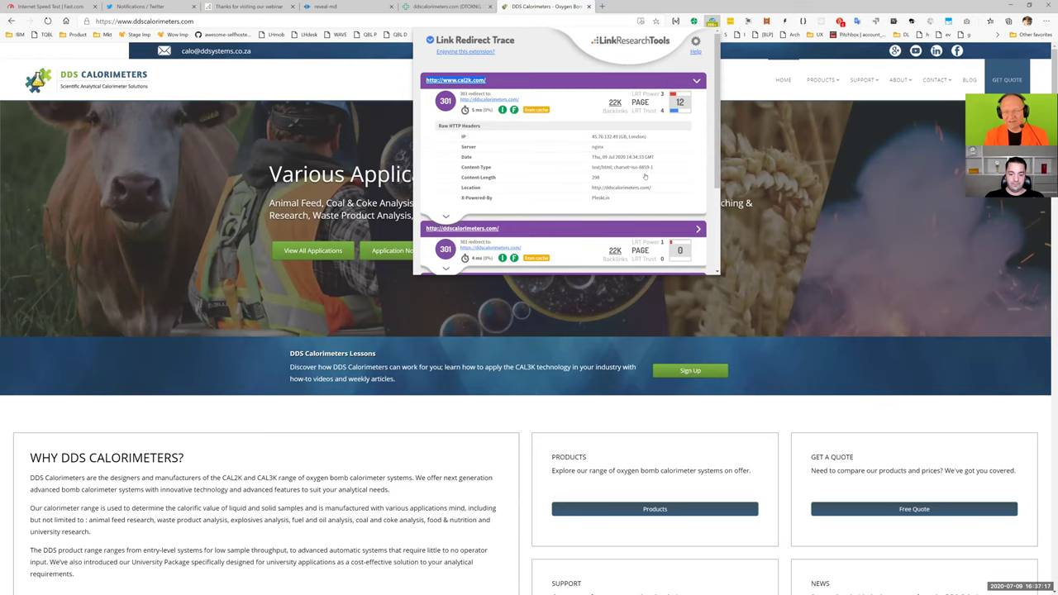
pyautogui.scroll(-3, 628, 215)
pyautogui.scroll(5, 656, 246)
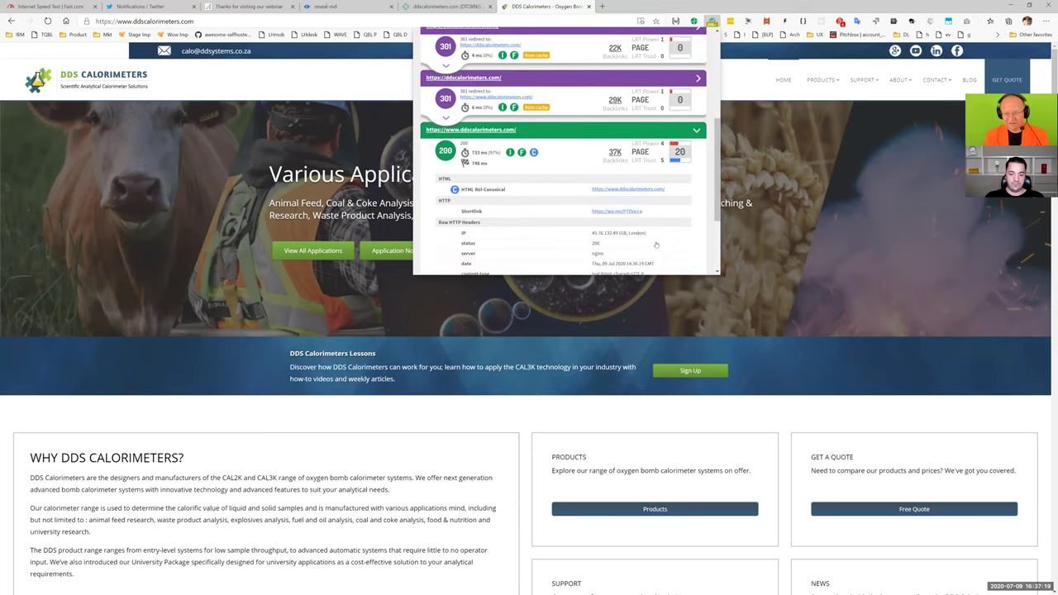
pyautogui.scroll(-4, 666, 223)
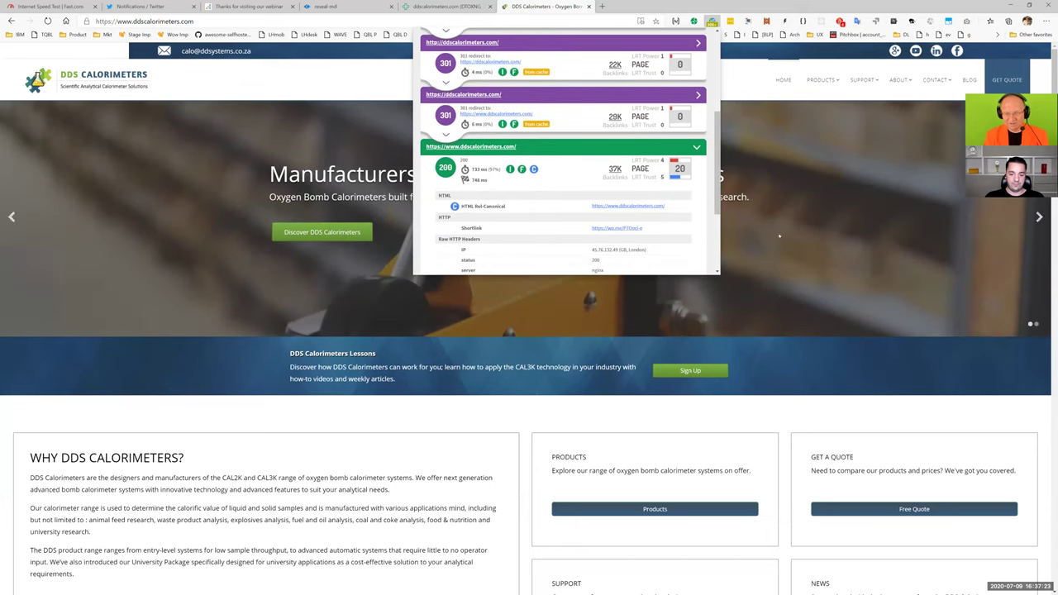
pyautogui.click(866, 235)
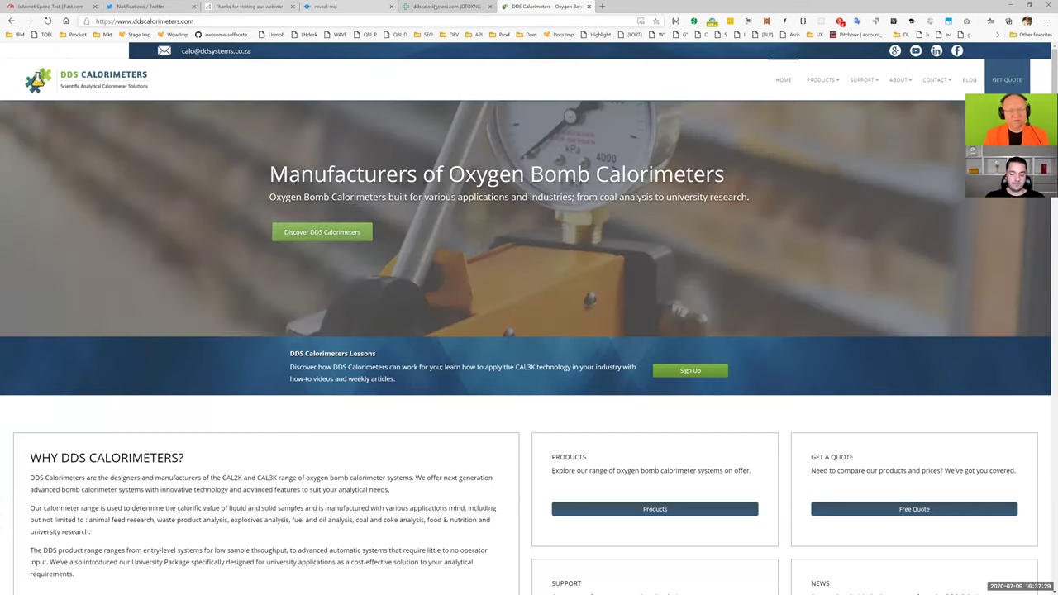
pyautogui.click(446, 6)
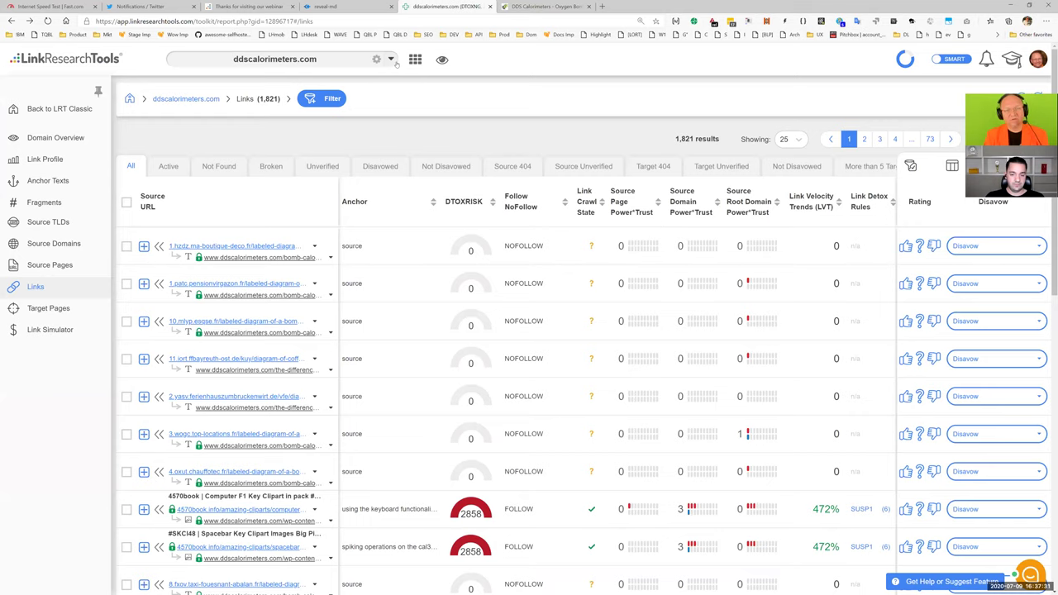
pyautogui.click(391, 59)
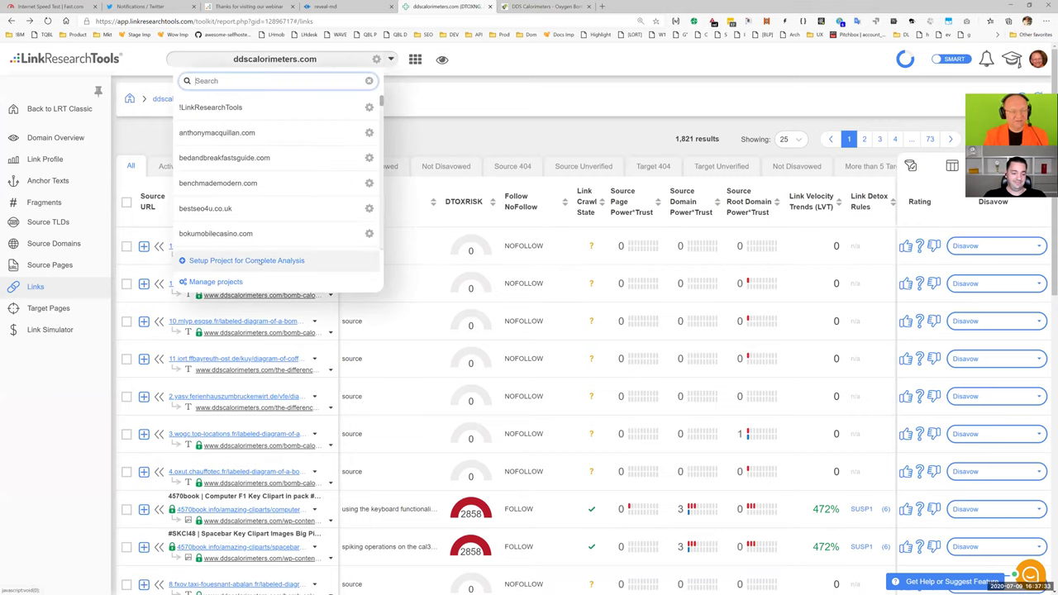
pyautogui.click(247, 261)
pyautogui.write('http://www.cal2k.com/')
pyautogui.press('Home')
pyautogui.hotkey('ctrl', 'shift', 'Right')
pyautogui.hotkey('ctrl', 'shift', 'Right')
pyautogui.press('BackSpace')
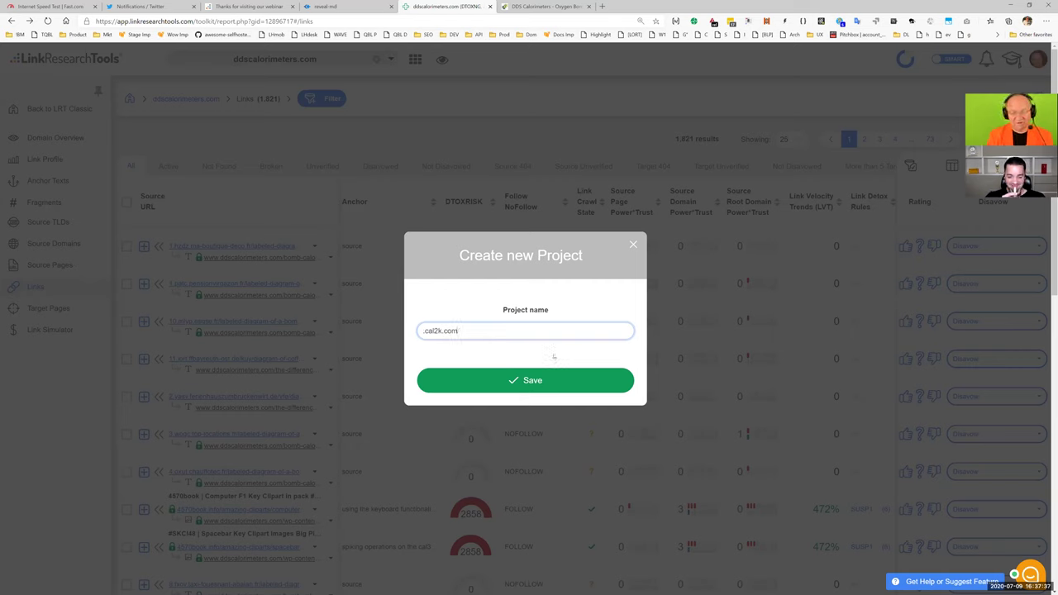
pyautogui.click(544, 382)
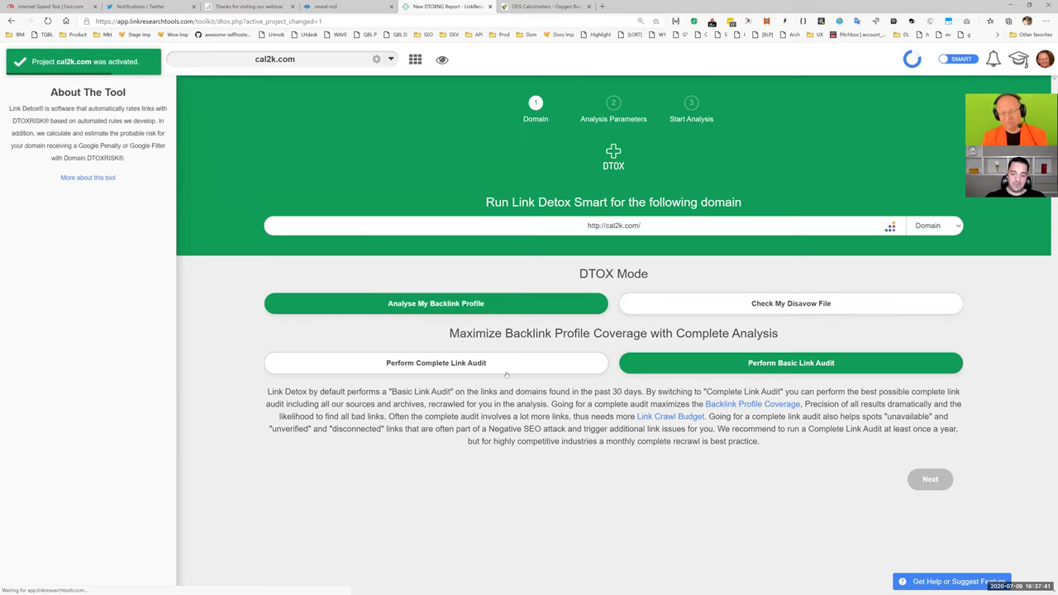
# - Choose a complete link audit that excludes internal links and uses no disavow file
pyautogui.click(507, 367)
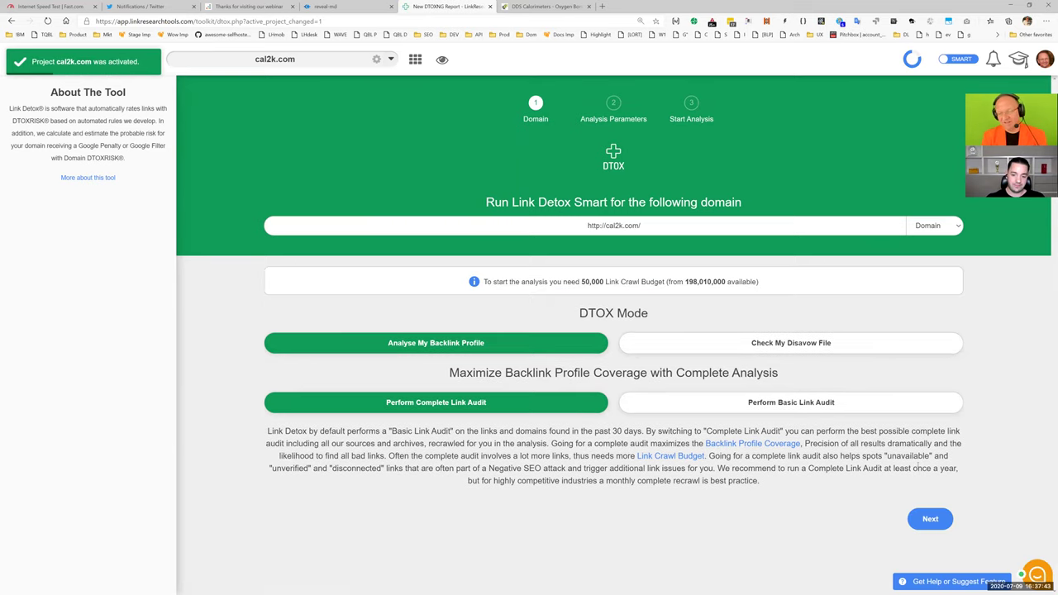
pyautogui.click(930, 519)
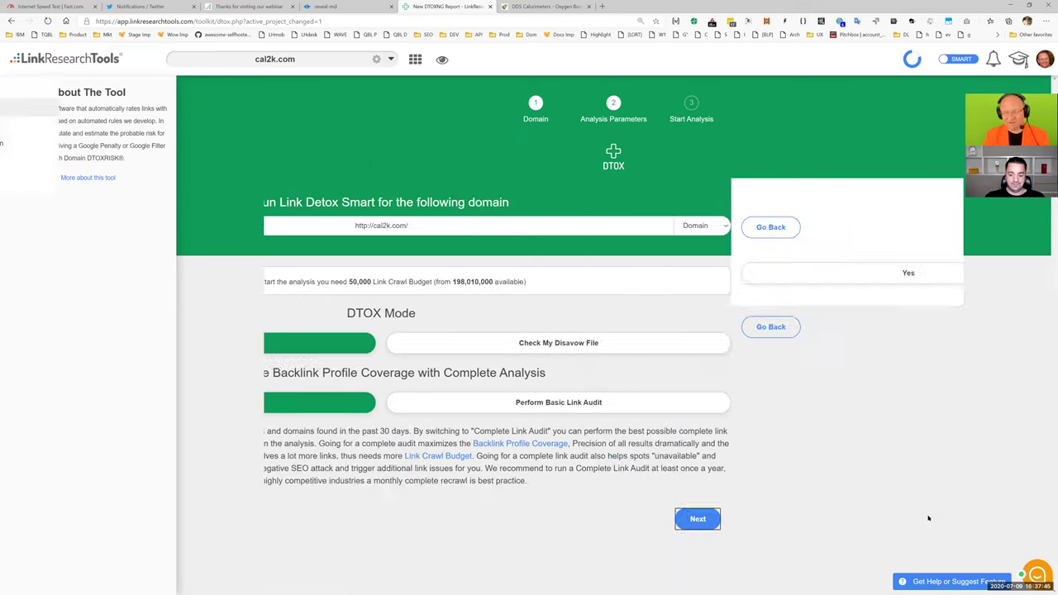
pyautogui.click(521, 281)
pyautogui.click(811, 270)
pyautogui.click(931, 229)
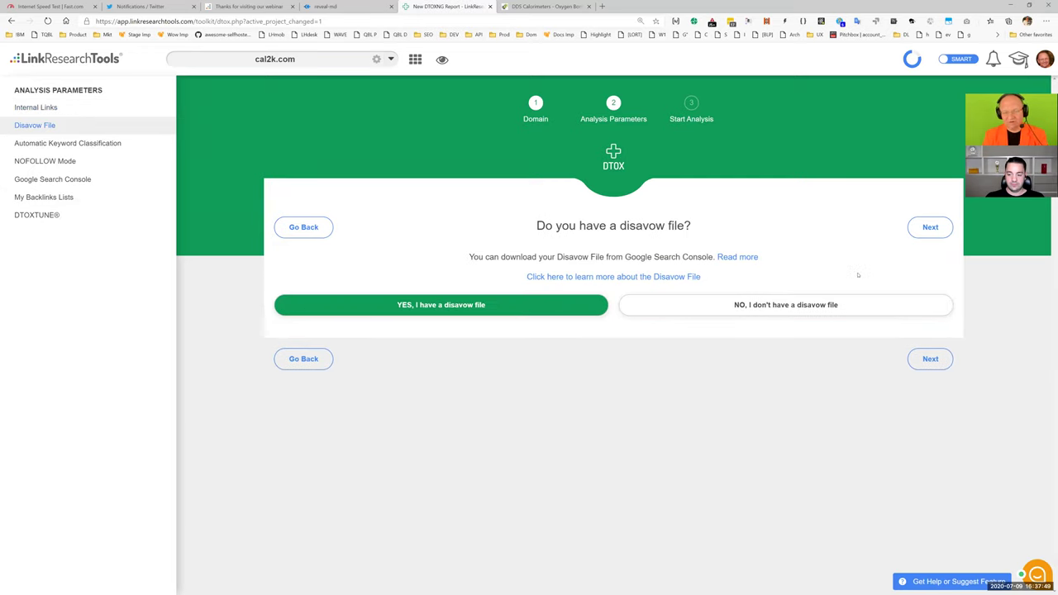
pyautogui.click(854, 305)
pyautogui.click(931, 229)
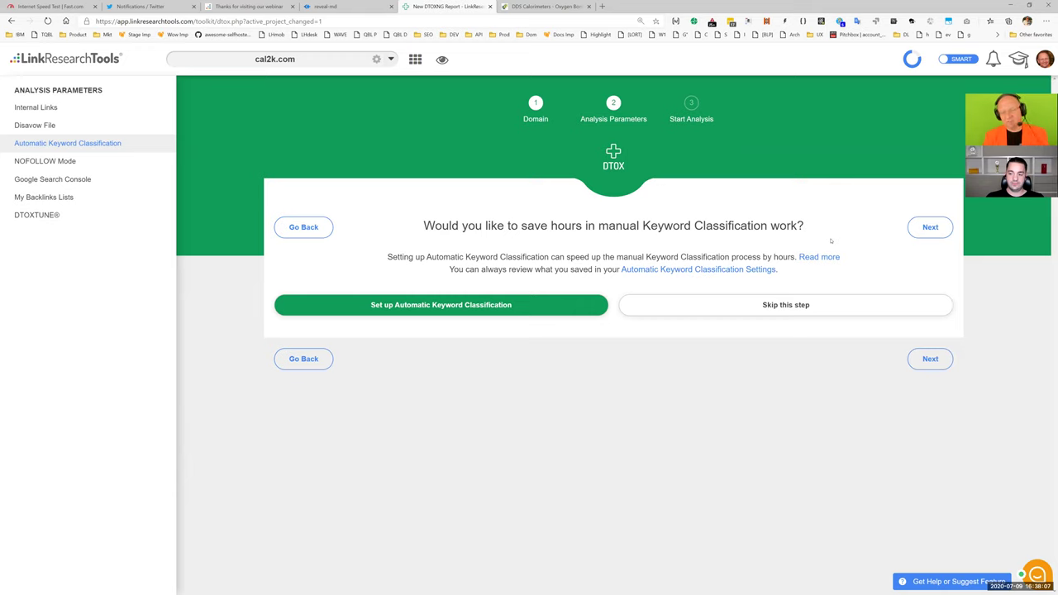
# - Skip keyword classification, mark the site as mainstream, and start the Link Detox analysis
pyautogui.click(888, 306)
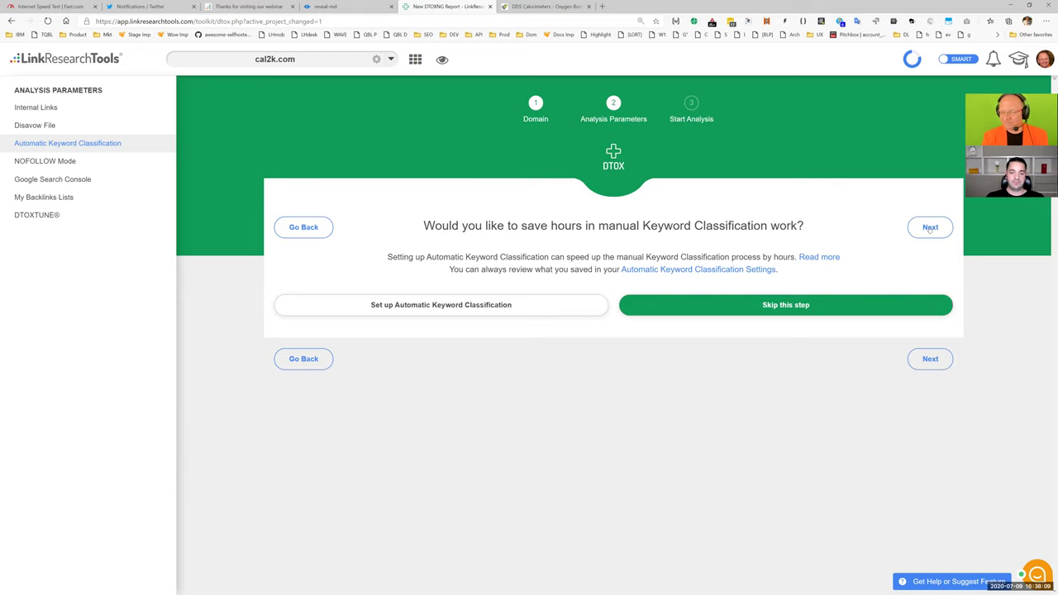
pyautogui.click(932, 228)
pyautogui.click(932, 228)
pyautogui.click(933, 229)
pyautogui.click(933, 229)
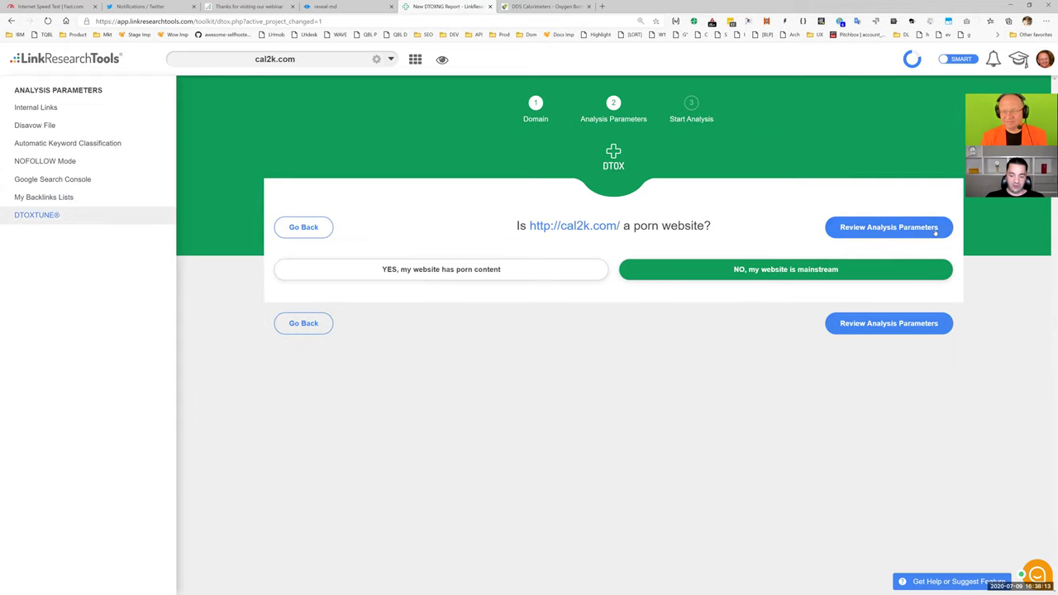
pyautogui.click(931, 230)
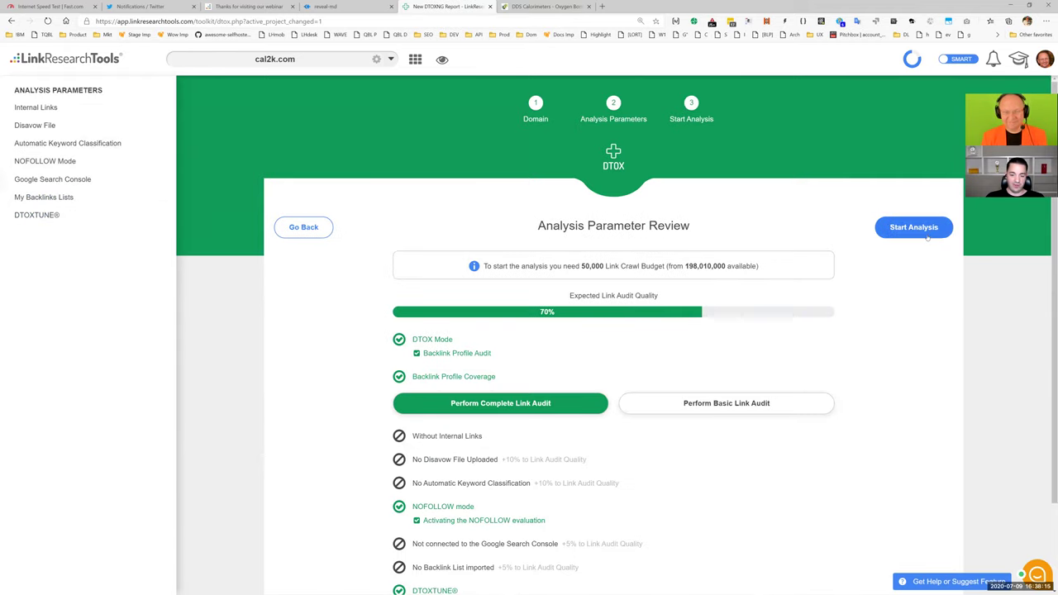
pyautogui.click(921, 231)
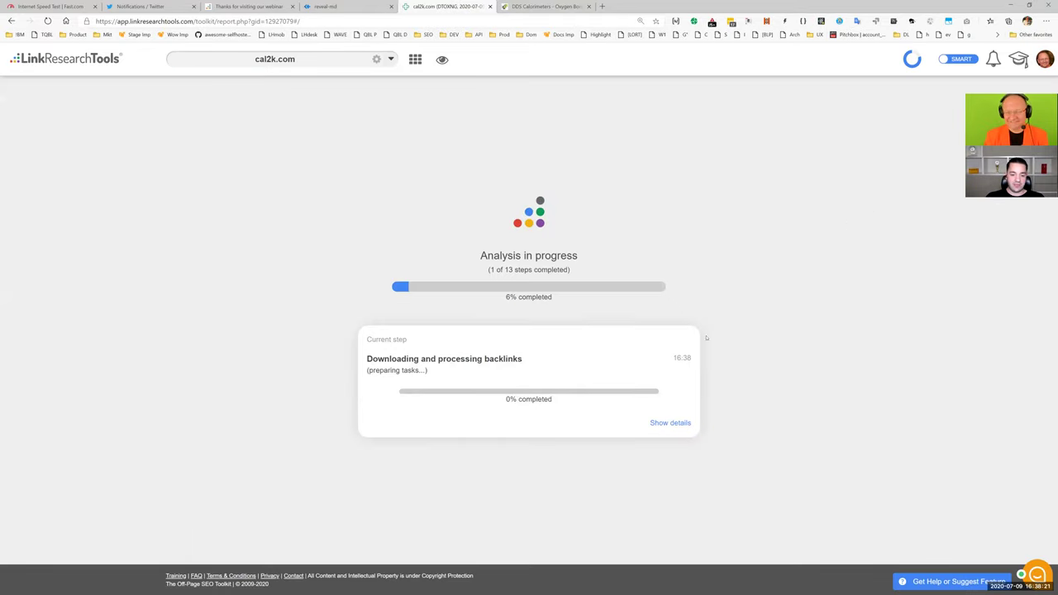
# - Show the cal2k.com analysis details, with Initializing completed at 6%
pyautogui.click(661, 424)
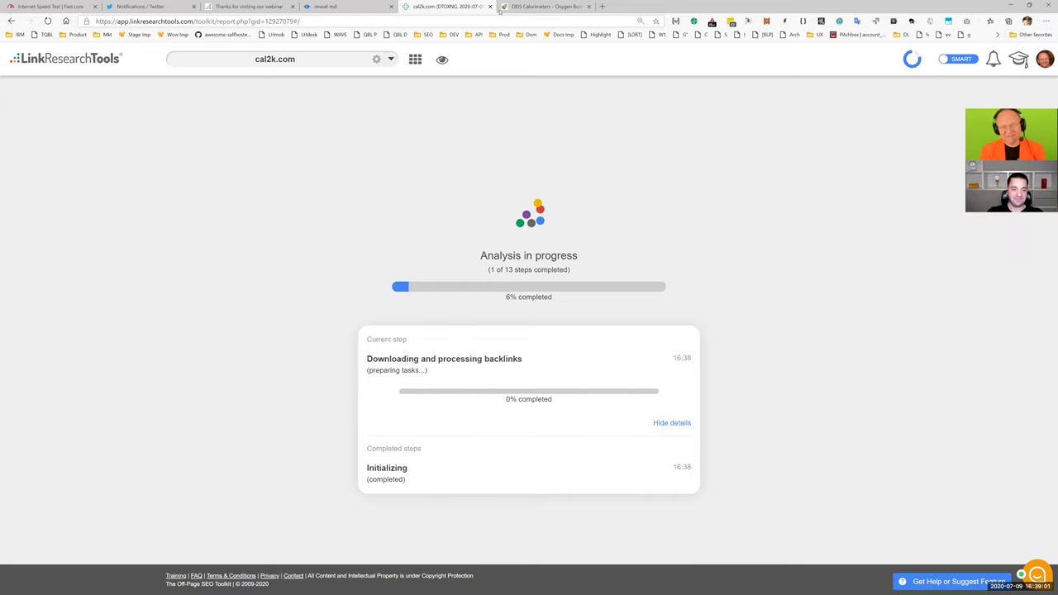
# - View the DDS Calorimeters homepage, then return to the ddscalorimeters.com Links report
pyautogui.click(501, 8)
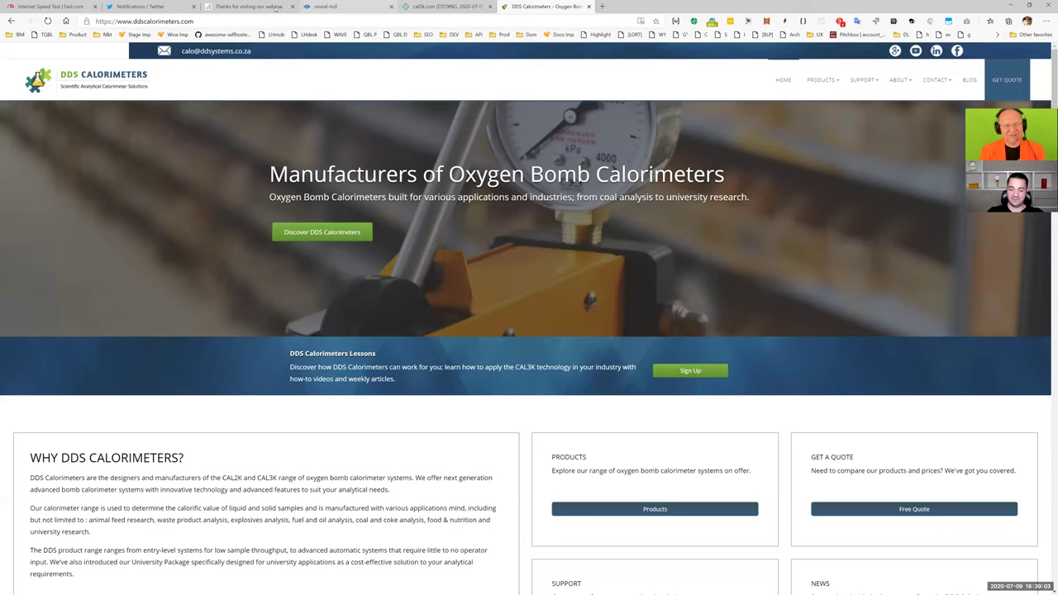
pyautogui.click(431, 8)
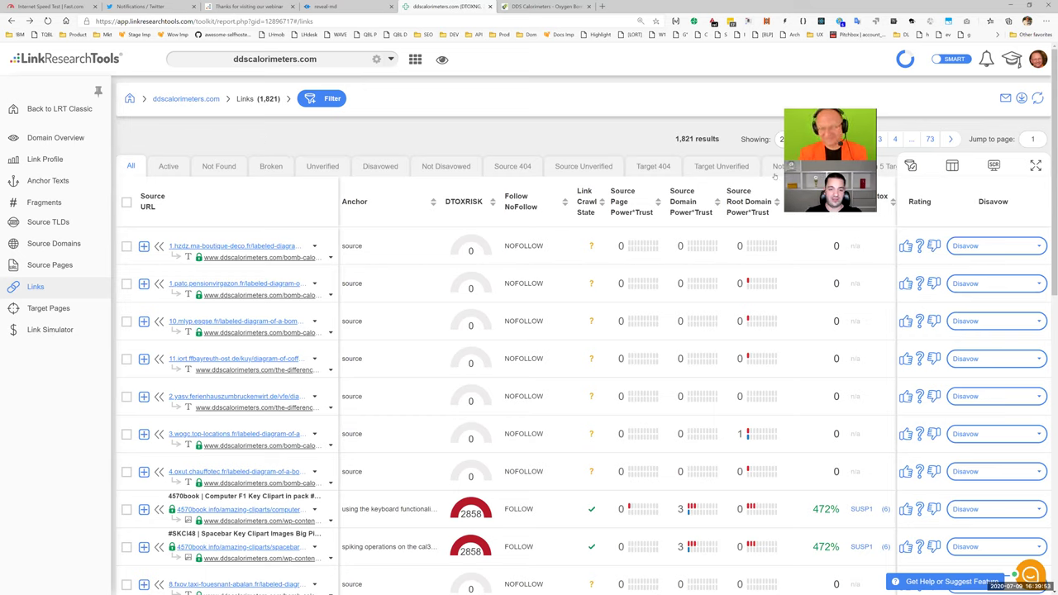
# - Show only active links, then open Source Domains, Link Profile and the ddscalorimeters.com Domain Overview
pyautogui.click(169, 168)
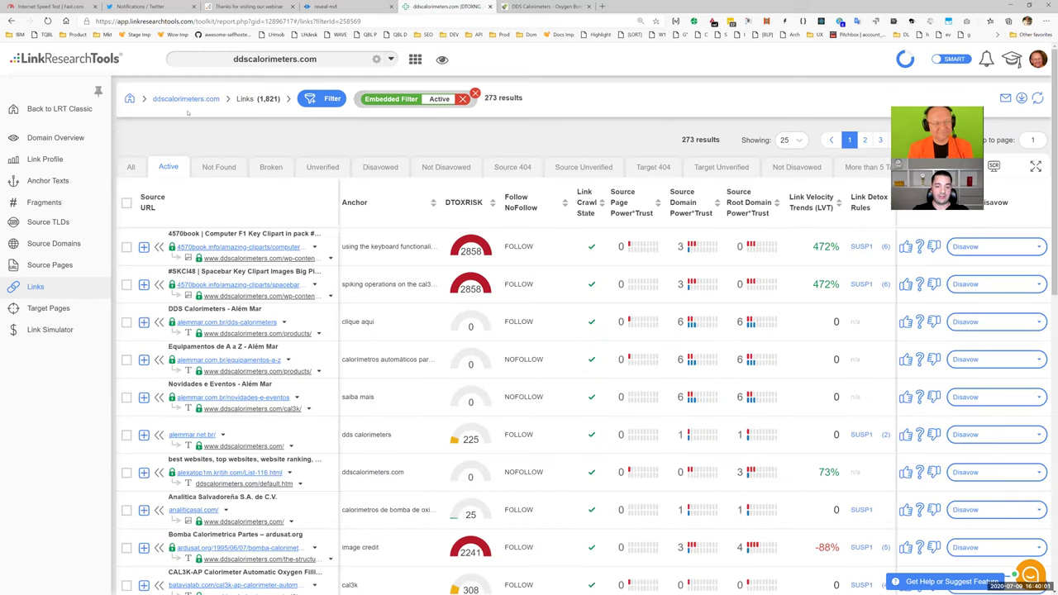
pyautogui.click(68, 245)
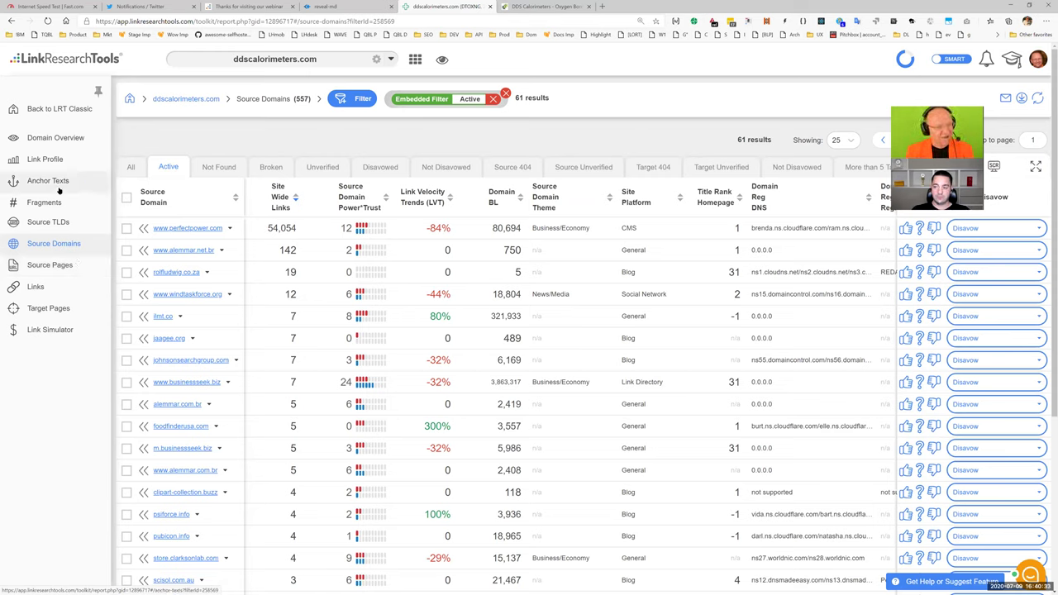
pyautogui.click(46, 159)
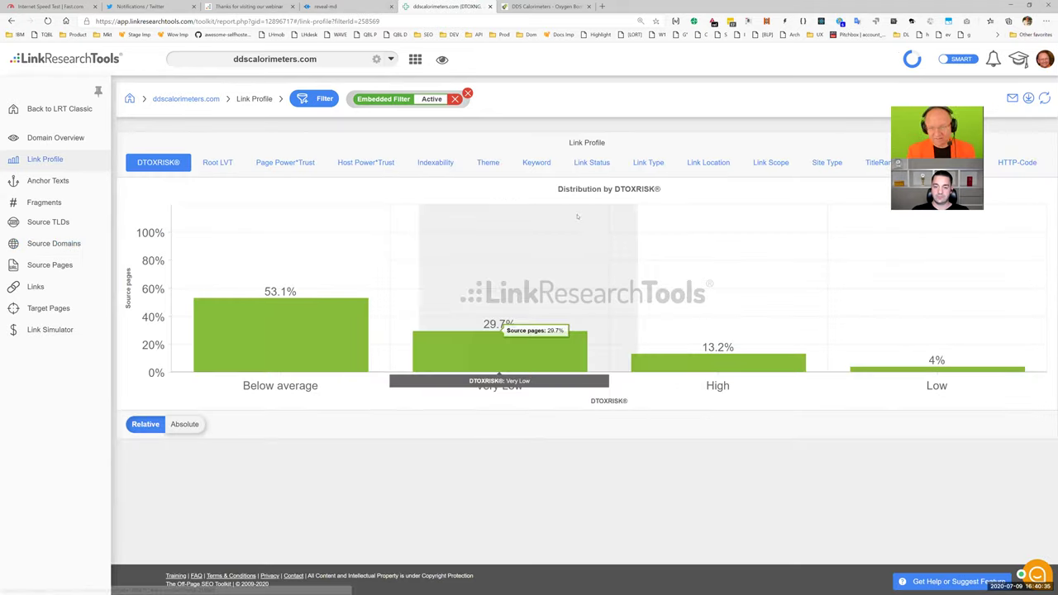
pyautogui.click(52, 138)
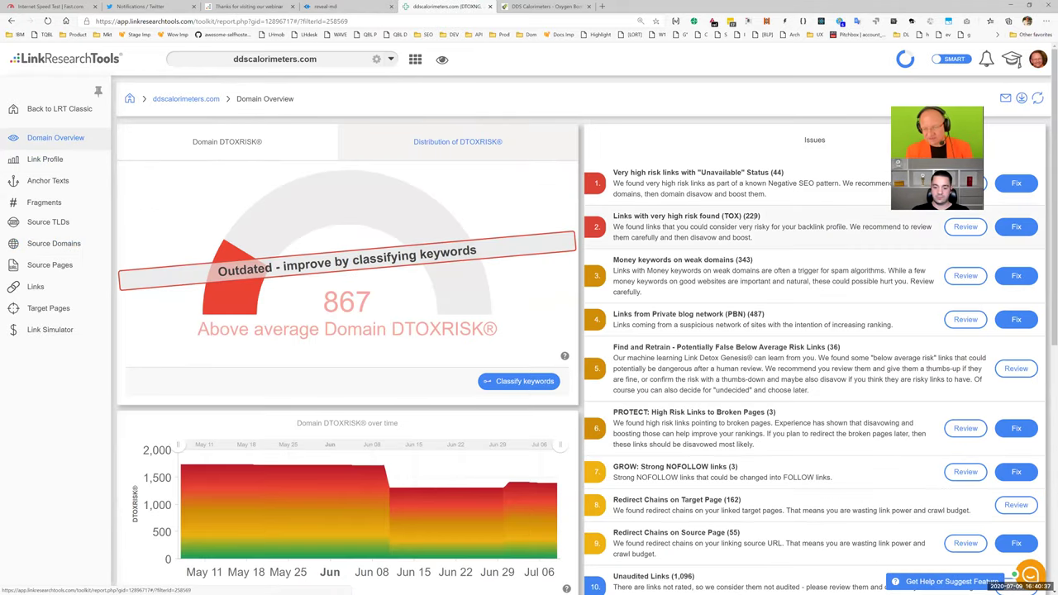
# - Review the 162 source pages behind the Redirect Chains on Target Page issue
pyautogui.scroll(-2, 347, 331)
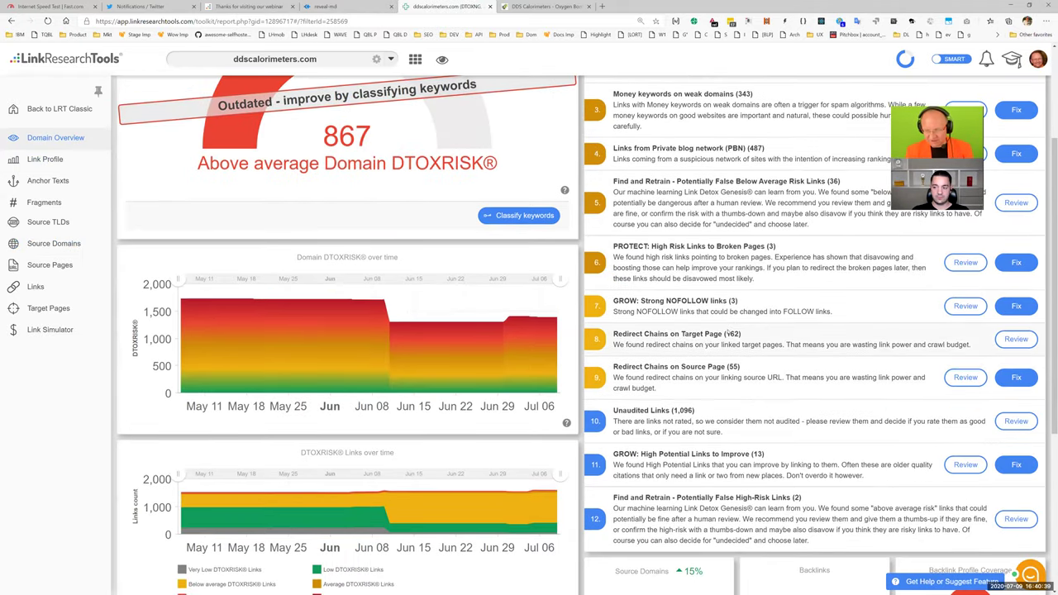
pyautogui.moveTo(653, 335); pyautogui.dragTo(972, 347)
pyautogui.click(613, 336)
pyautogui.click(967, 348)
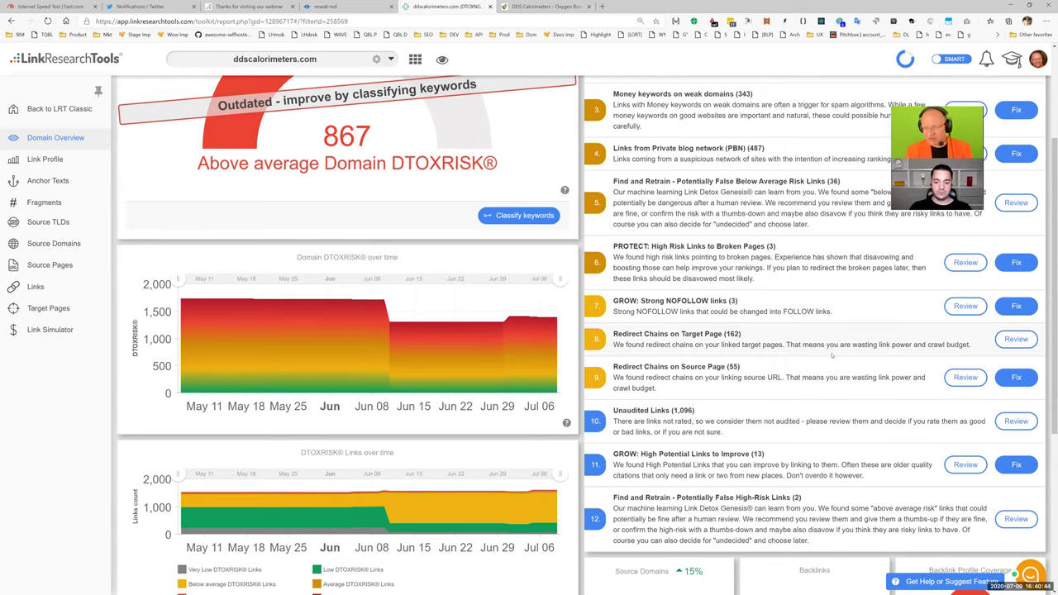
pyautogui.click(1017, 342)
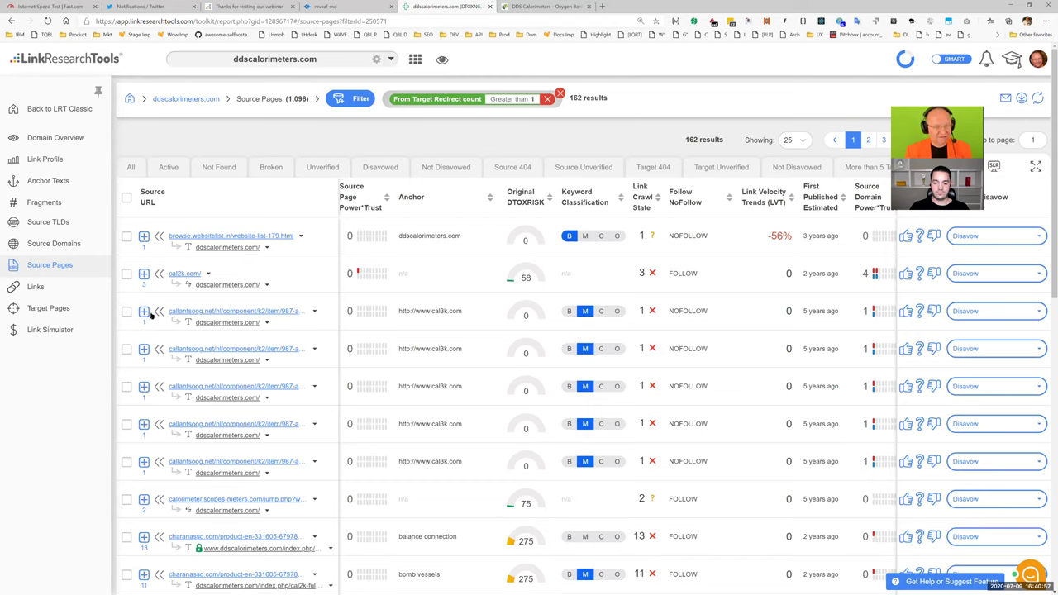
# - Expand and collapse the cal2k.com redirect trace, then expand the bomb vessels link's trace
pyautogui.click(144, 274)
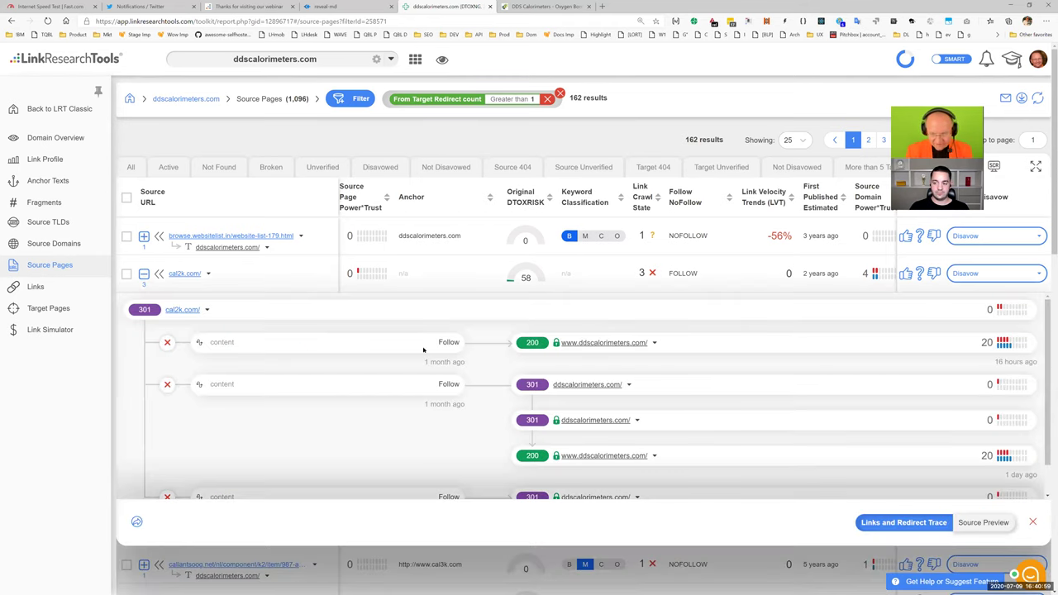
pyautogui.scroll(-1, 866, 403)
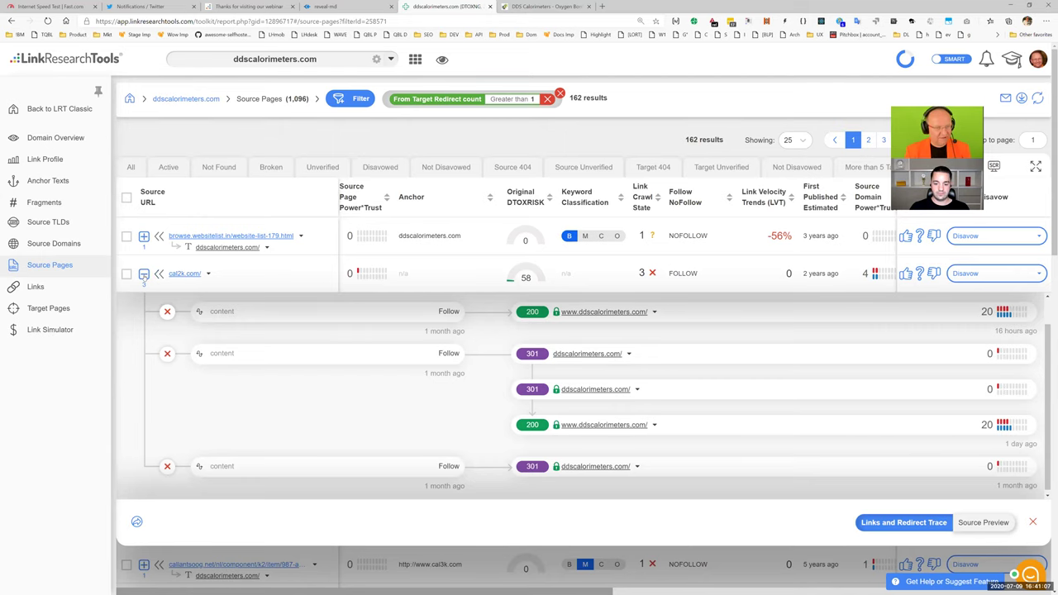
pyautogui.click(144, 274)
pyautogui.scroll(-3, 183, 452)
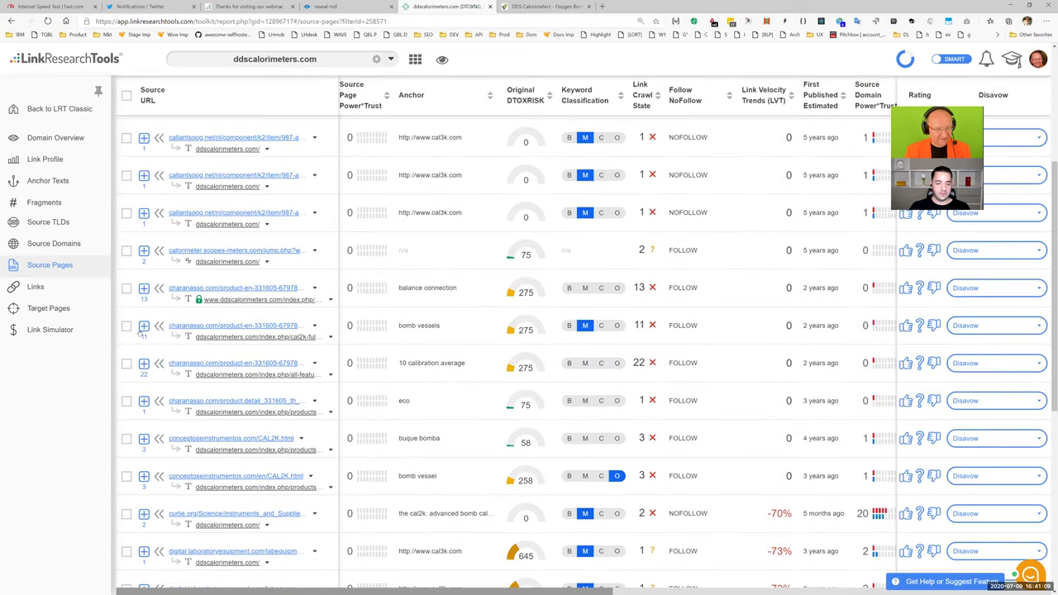
pyautogui.click(144, 326)
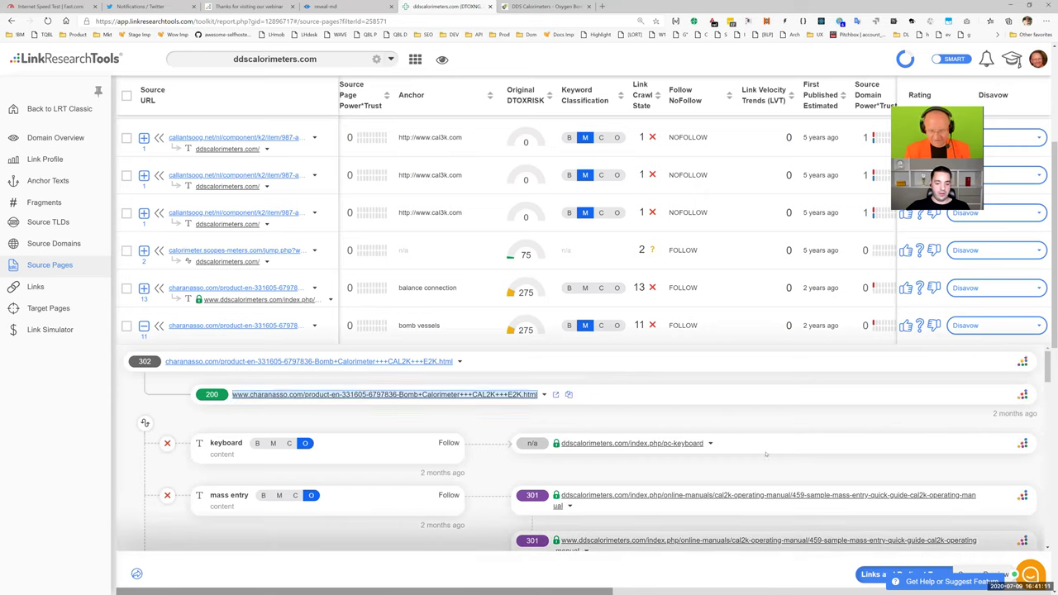
pyautogui.scroll(-1, 860, 470)
pyautogui.scroll(-1, 909, 468)
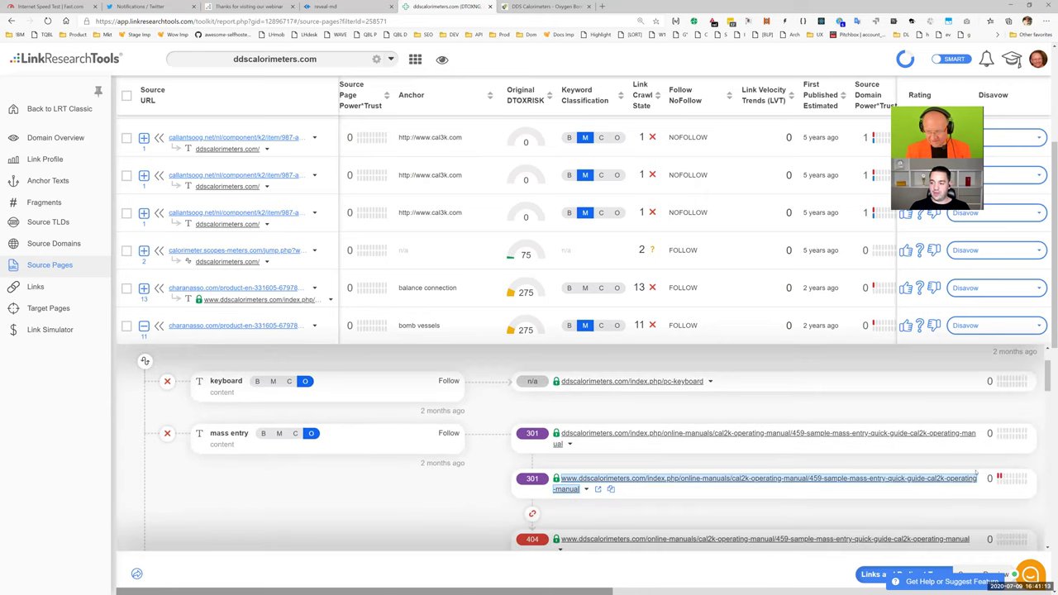
pyautogui.scroll(-1, 1026, 470)
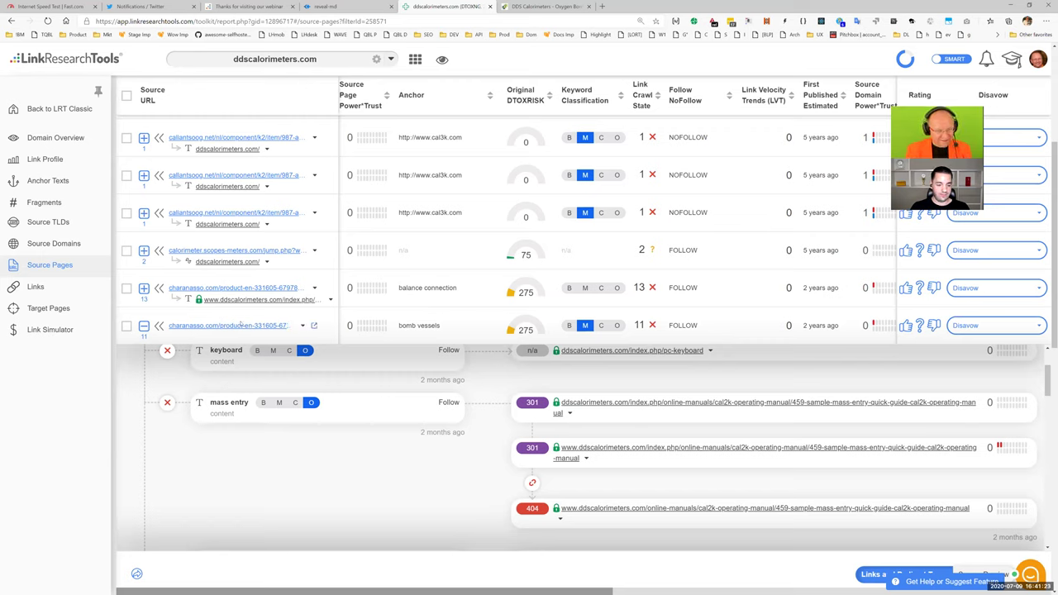
pyautogui.moveTo(165, 353)
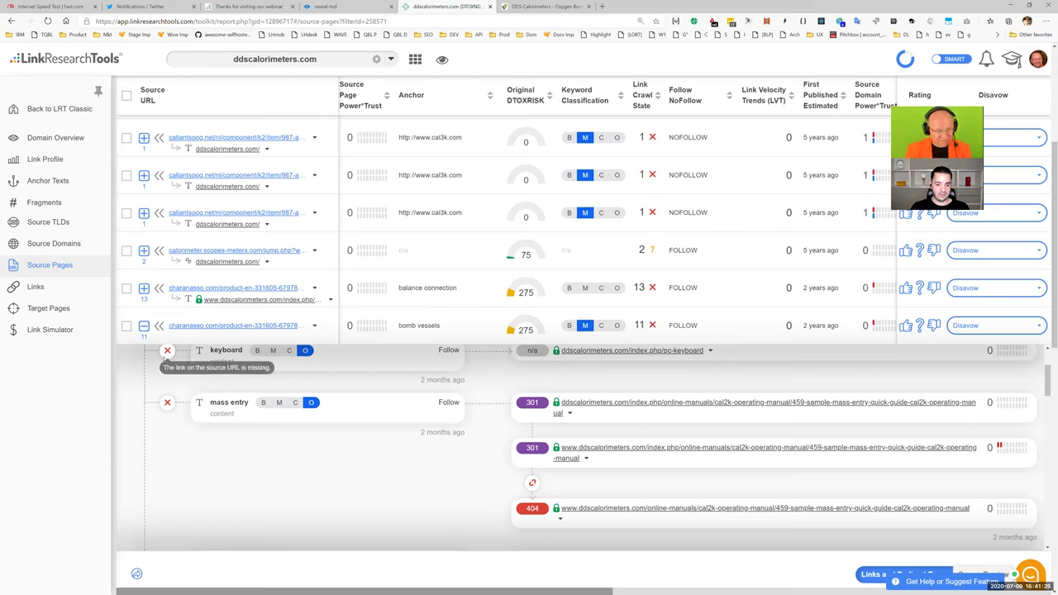
pyautogui.doubleClick(575, 404)
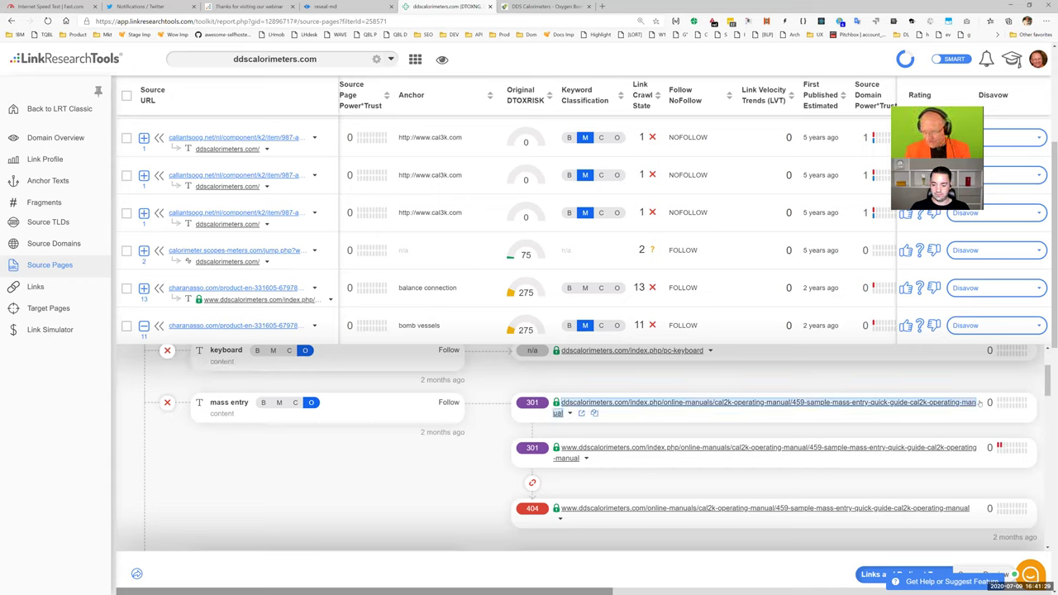
pyautogui.tripleClick(974, 453)
pyautogui.click(973, 445)
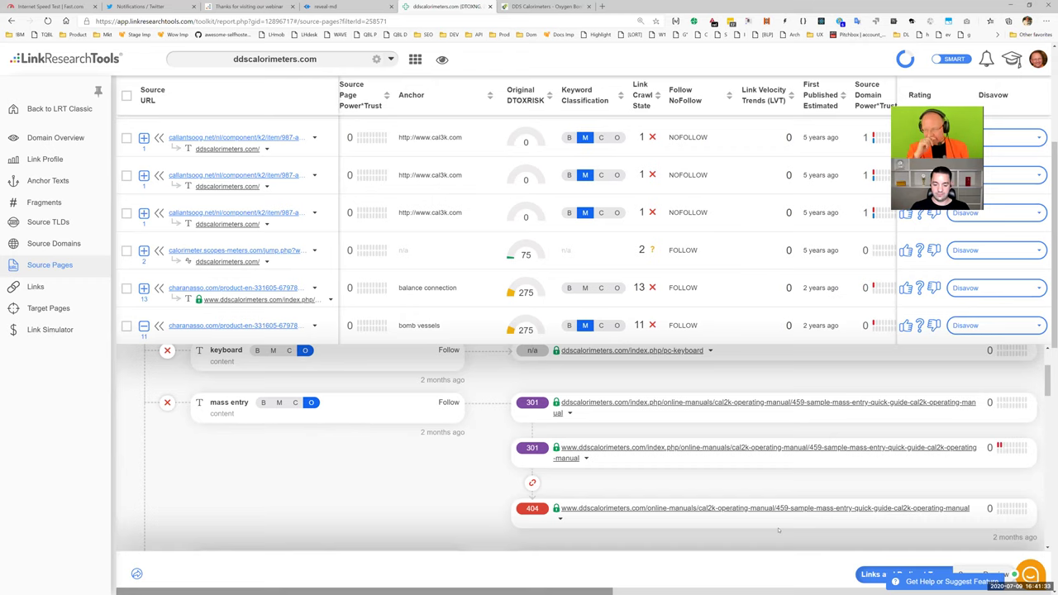
pyautogui.scroll(-5, 728, 541)
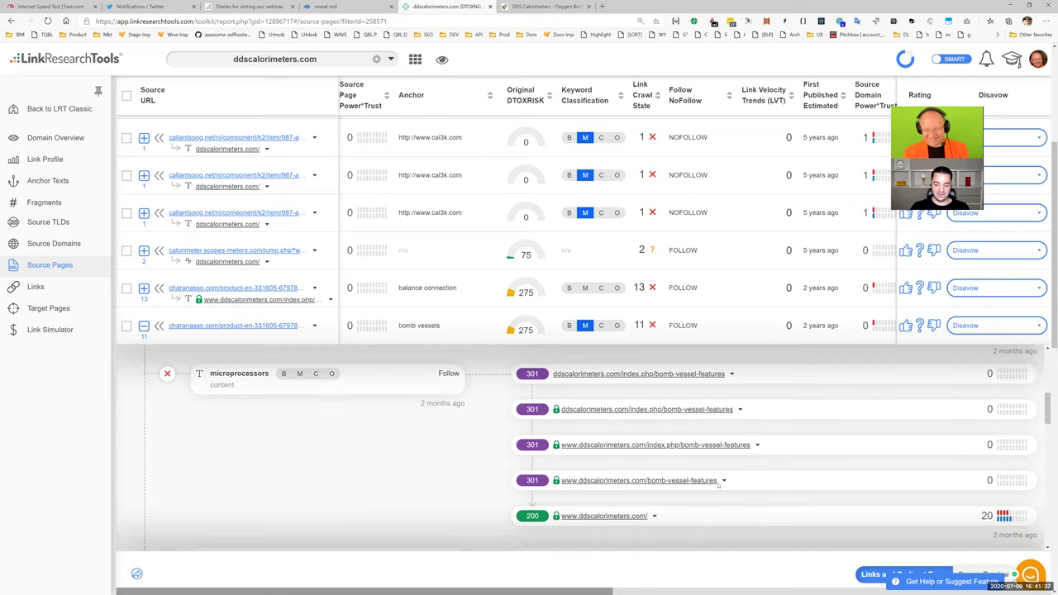
pyautogui.scroll(-4, 702, 505)
pyautogui.scroll(-5, 717, 491)
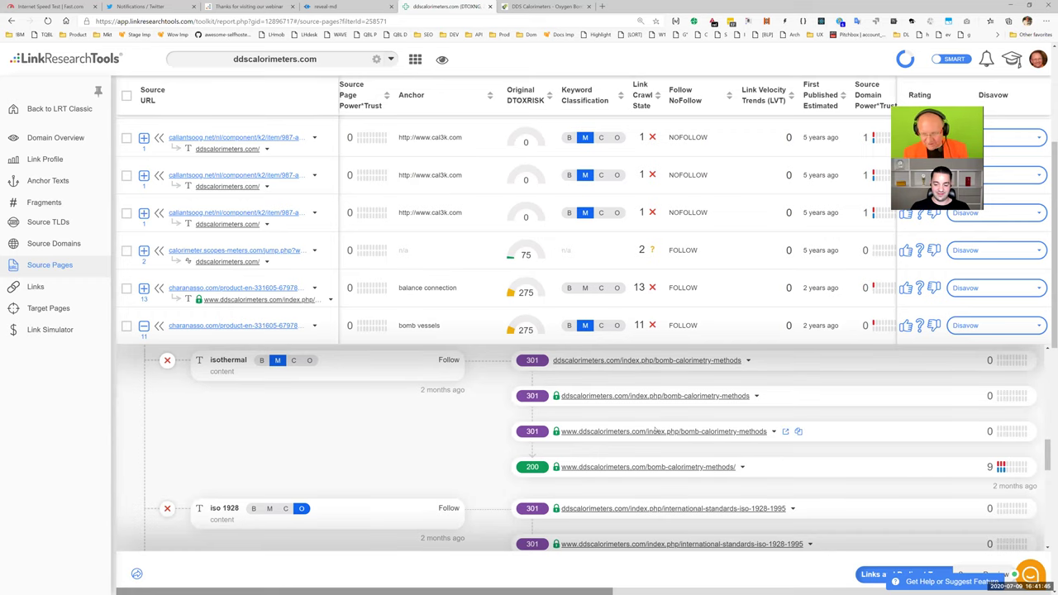
pyautogui.scroll(-5, 605, 505)
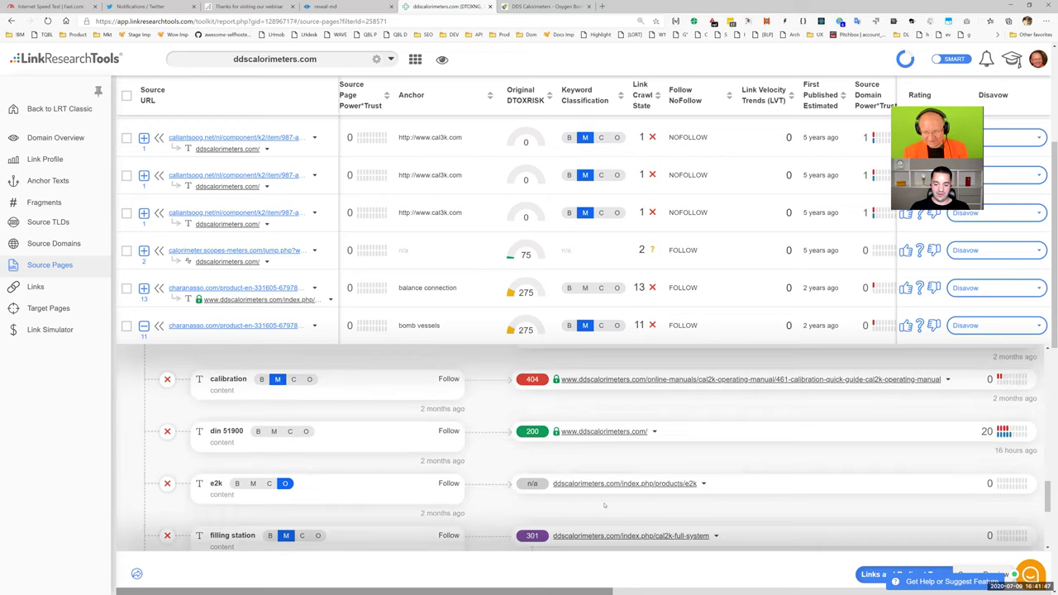
pyautogui.scroll(3, 615, 493)
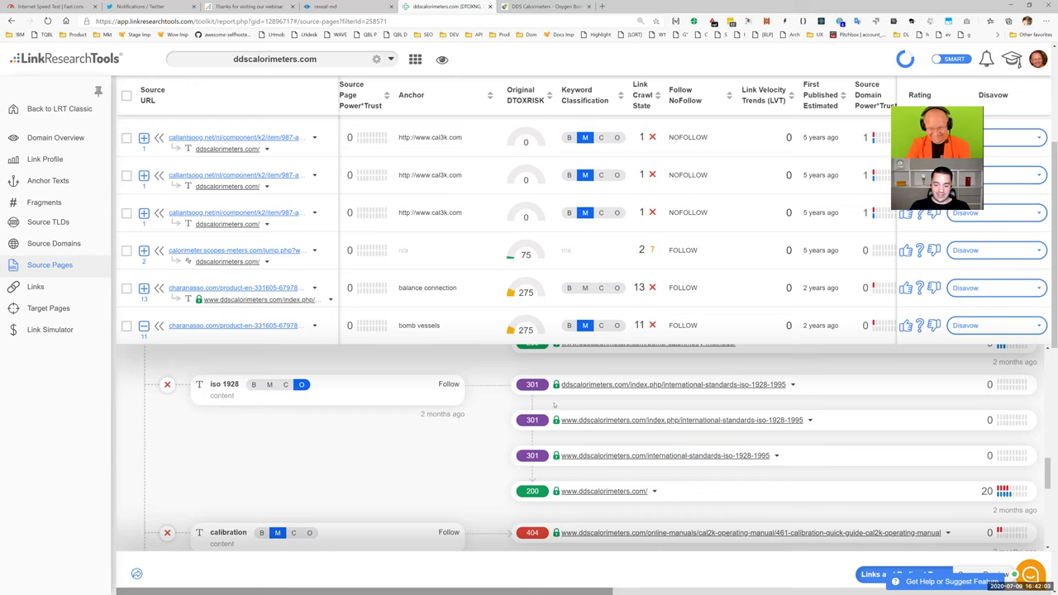
pyautogui.scroll(-3, 594, 405)
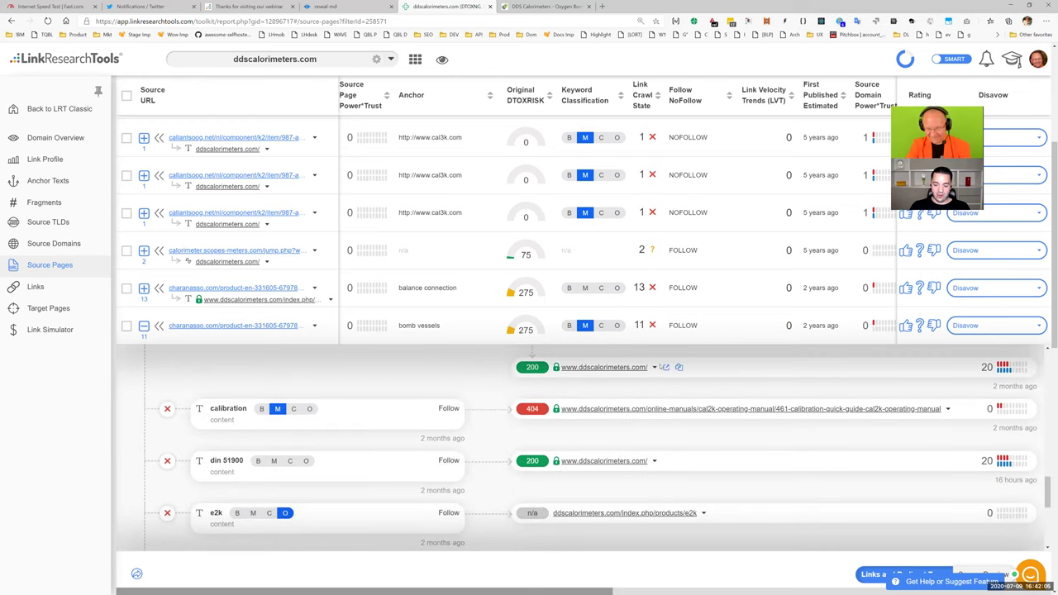
pyautogui.click(660, 368)
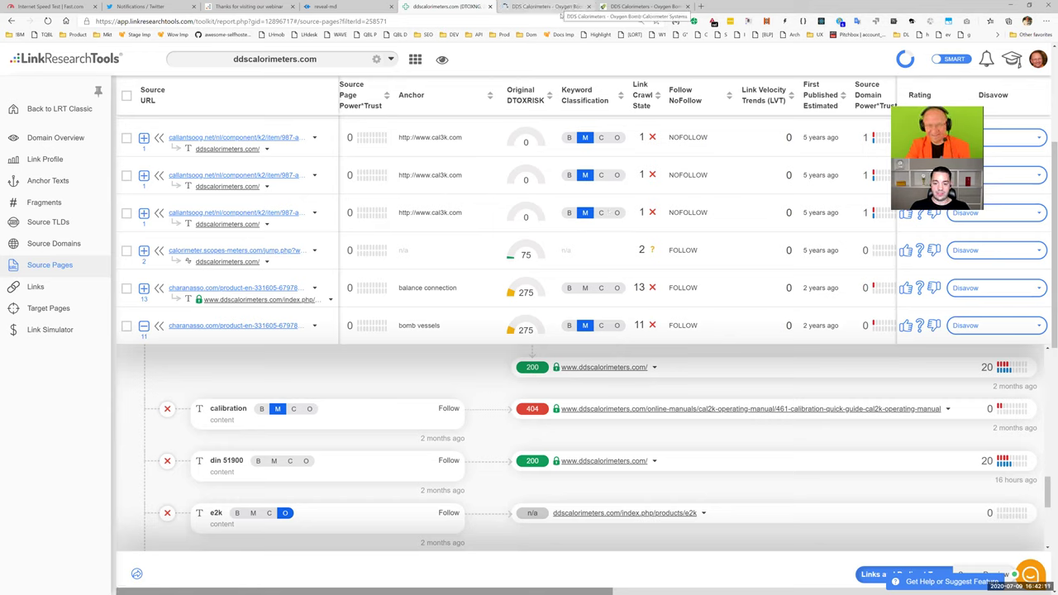
pyautogui.click(561, 10)
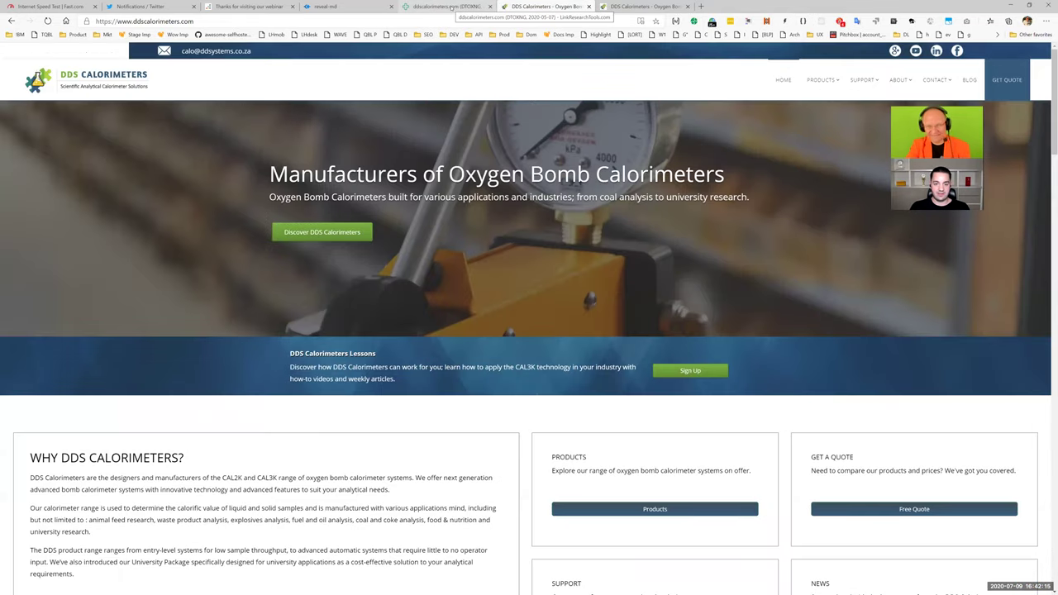
# - View the homepage source at 110% and highlight the Yoast SEO plugin v14.4.1 comment
pyautogui.hotkey('ctrl', 'u')
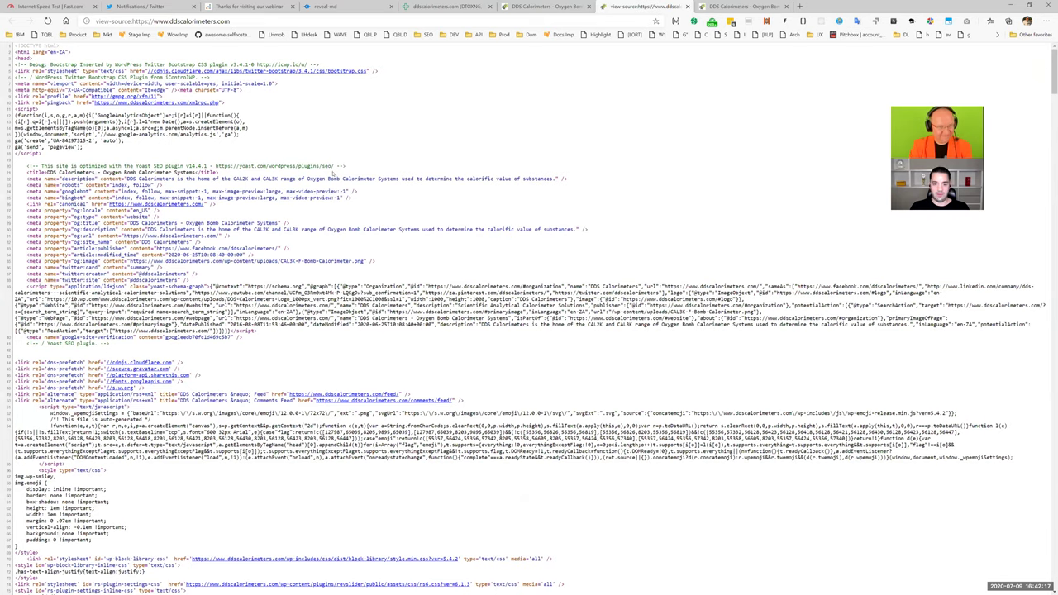
pyautogui.hotkey('ctrl', '+')
pyautogui.moveTo(162, 176); pyautogui.dragTo(234, 177)
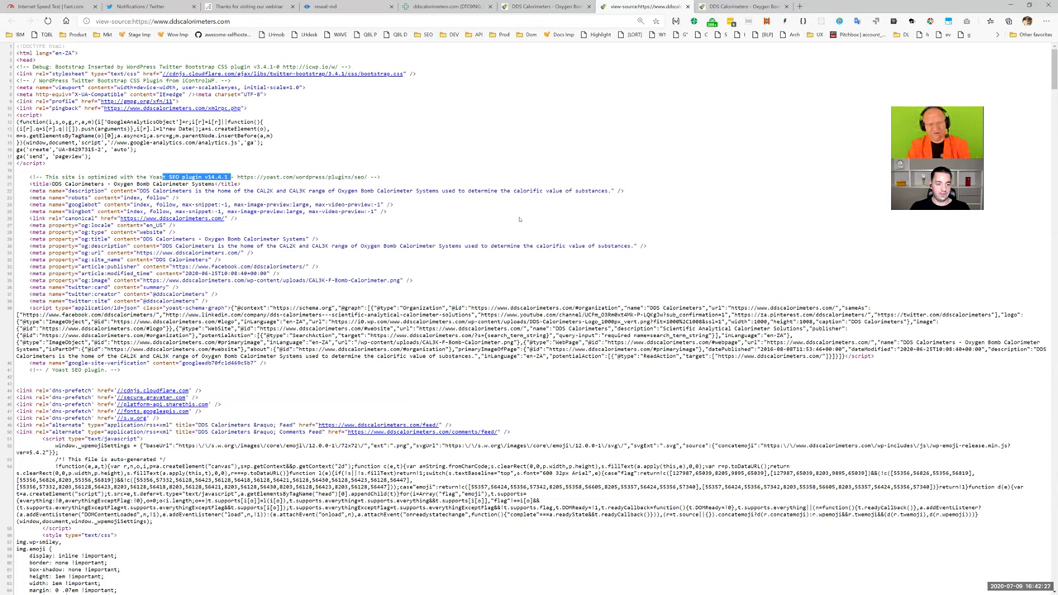
pyautogui.click(302, 170)
pyautogui.moveTo(16, 169); pyautogui.dragTo(226, 177)
pyautogui.click(321, 166)
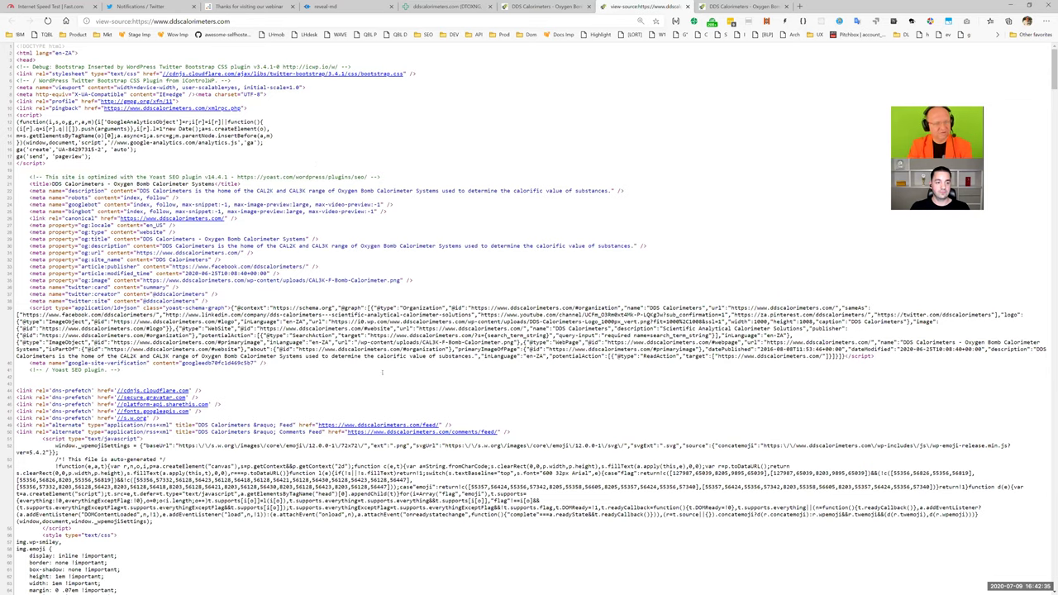
pyautogui.scroll(-15, 382, 372)
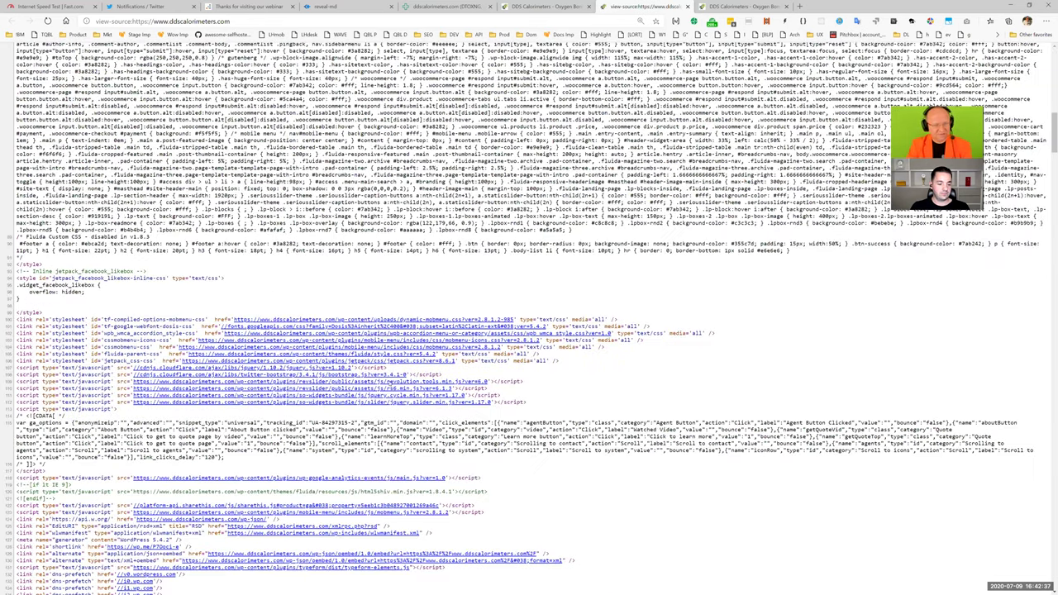
pyautogui.scroll(-10, 441, 331)
# - Leave the page source and return to the LinkResearchTools redirect chains report
pyautogui.hotkey('ctrl', 'pageup')
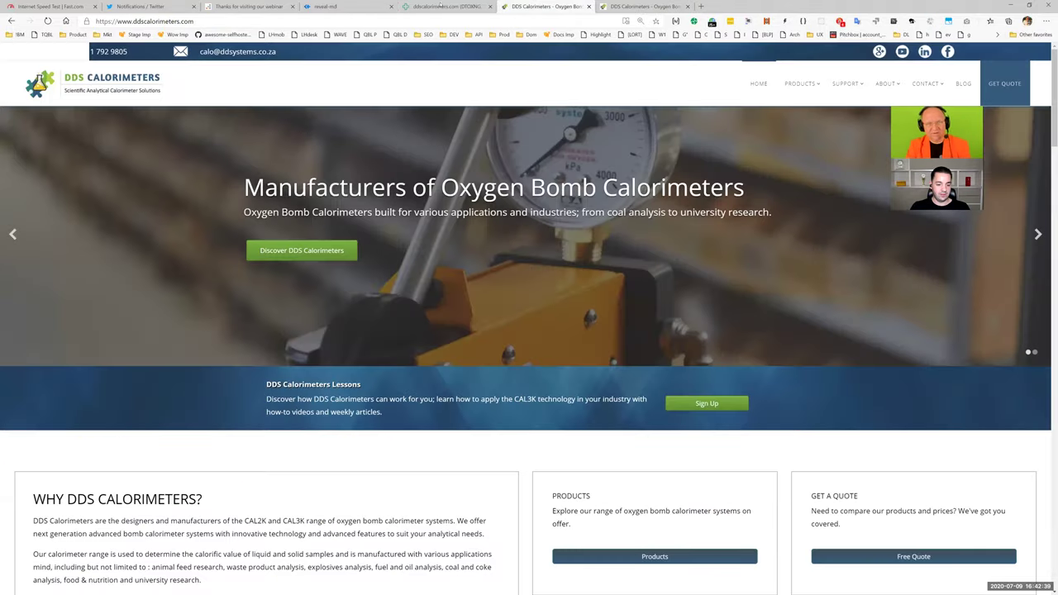
pyautogui.click(441, 7)
pyautogui.scroll(-8, 665, 442)
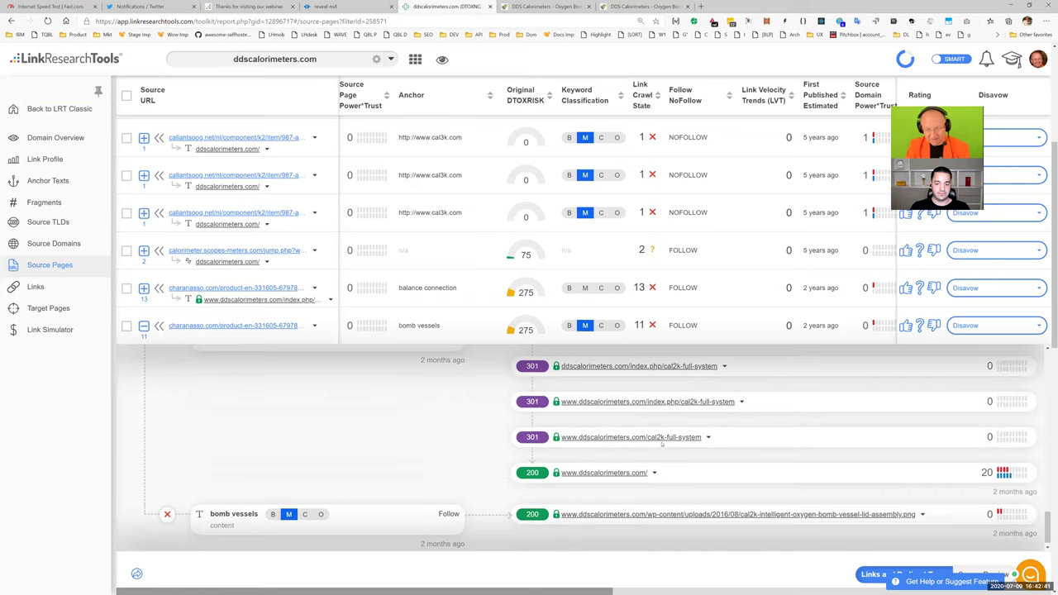
# - Filter Source Pages to the 3 active links, expand differencebetween.com's redirect trace, then open Anchor Texts
pyautogui.scroll(10, 484, 411)
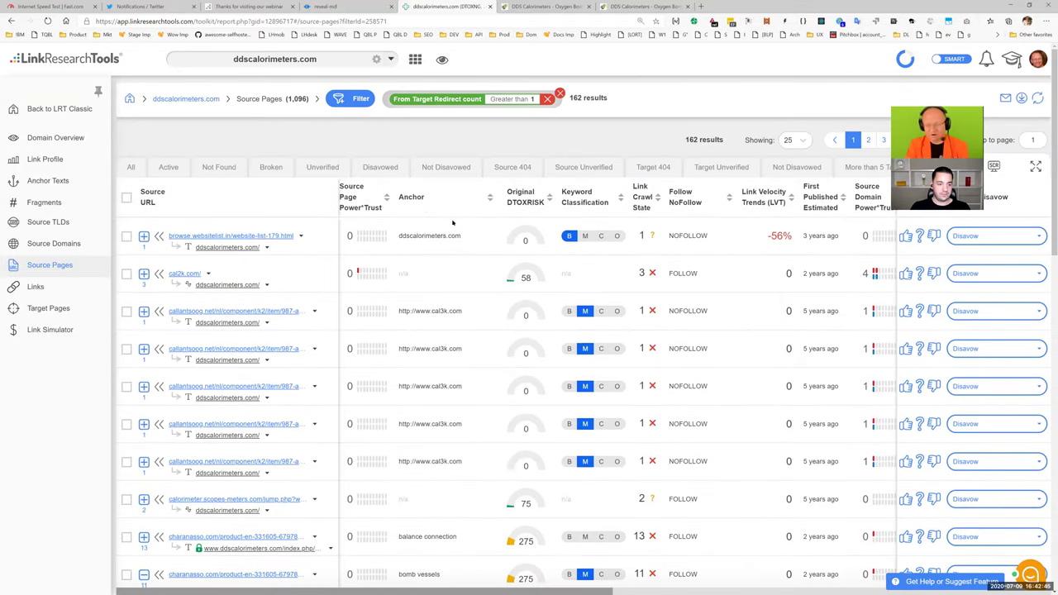
pyautogui.click(174, 170)
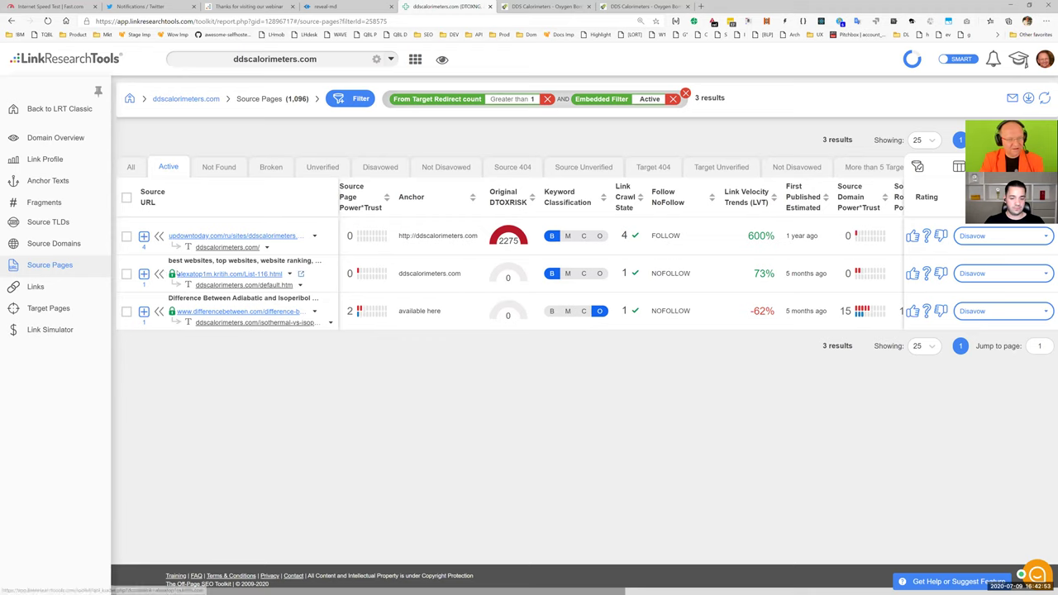
pyautogui.click(145, 313)
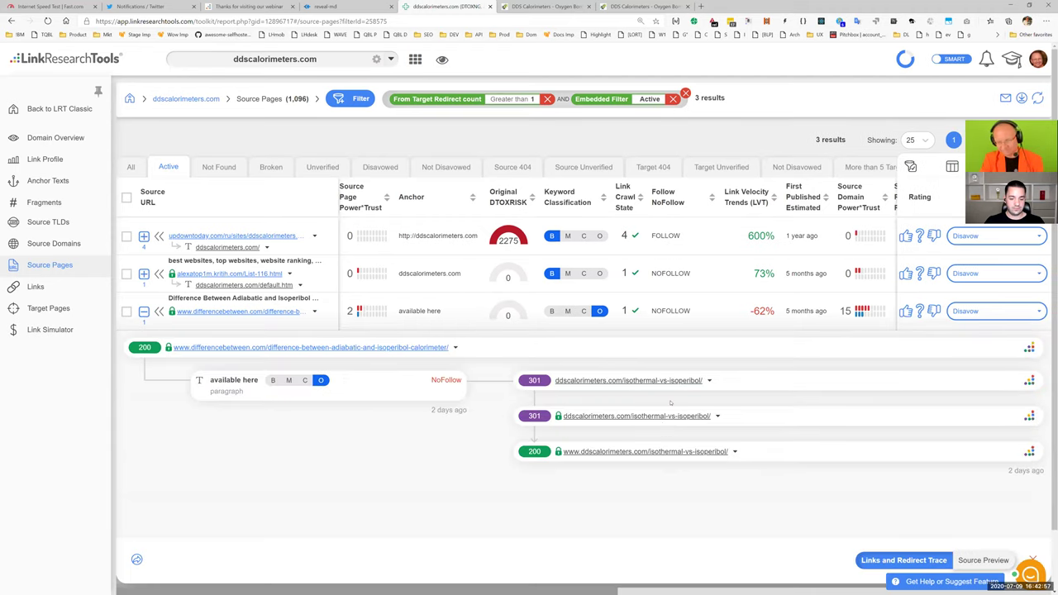
pyautogui.click(48, 181)
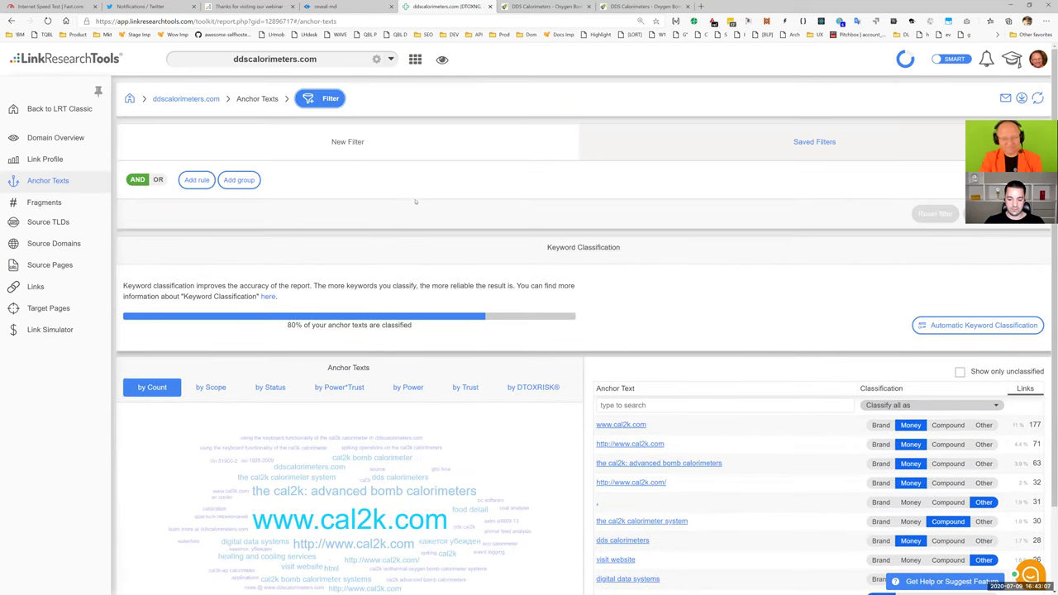
# - Apply the saved RL Filter (106 domains) to the Anchor Texts report and review the results
pyautogui.click(776, 156)
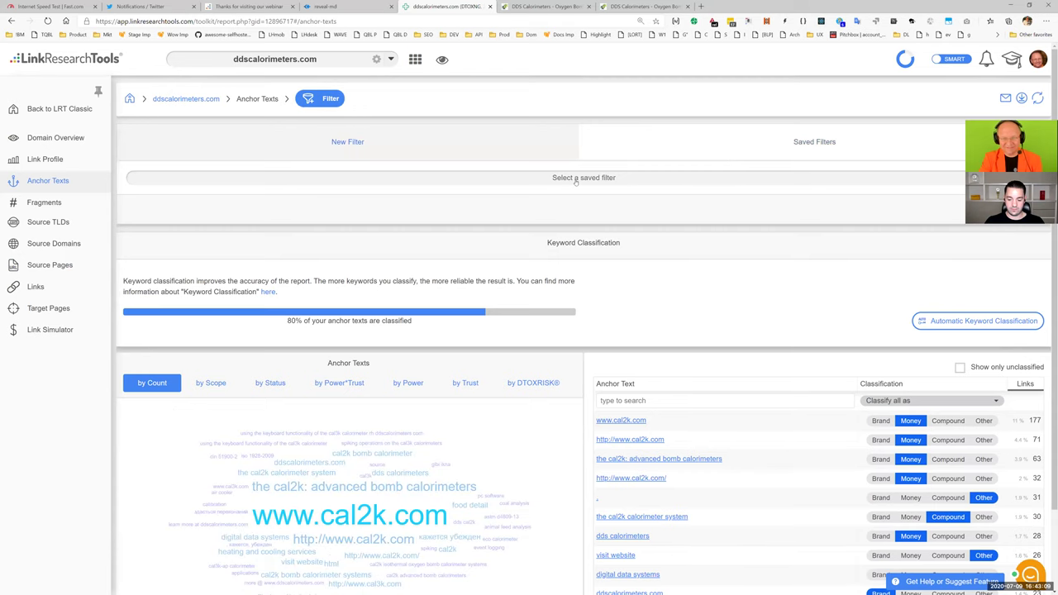
pyautogui.scroll(-5, 198, 283)
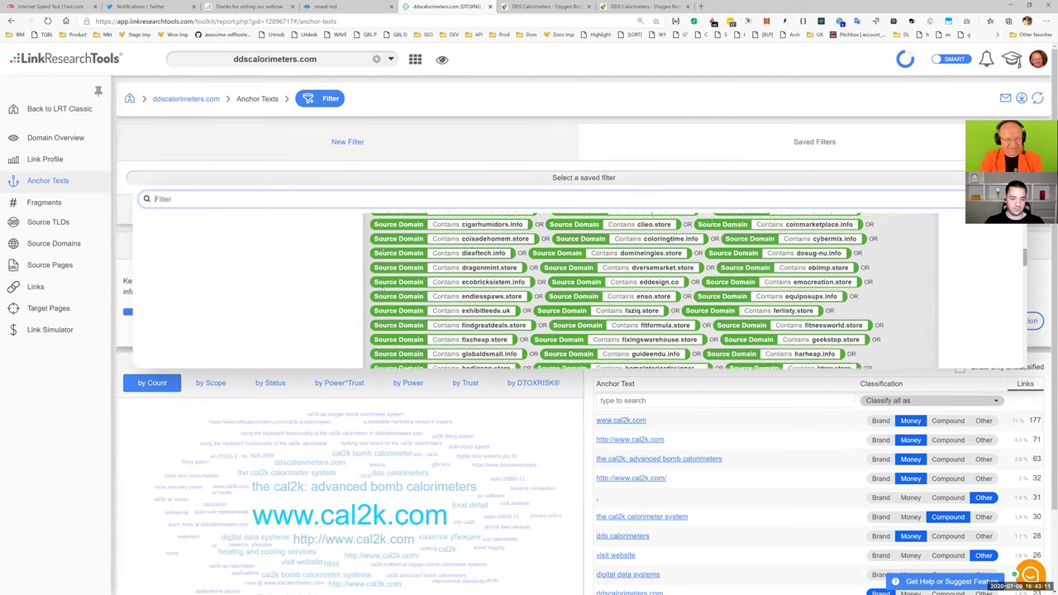
pyautogui.click(192, 283)
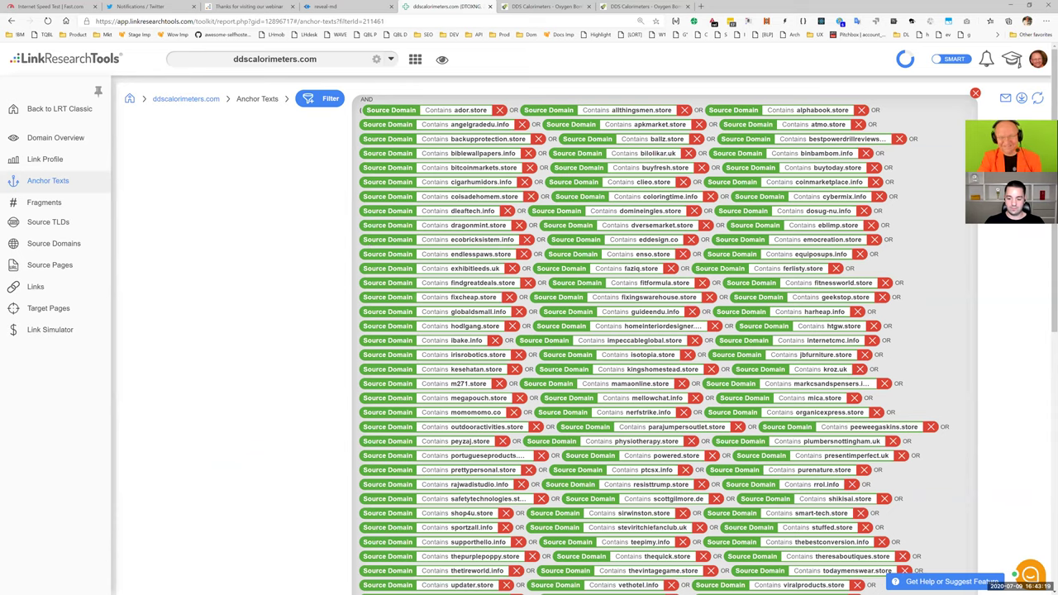
pyautogui.scroll(-6, 544, 233)
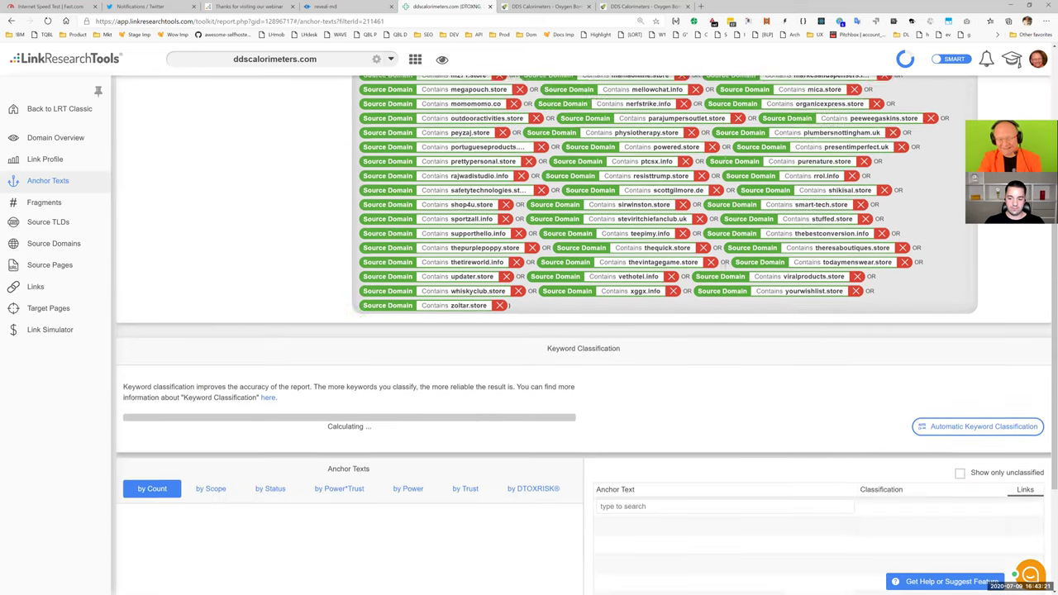
pyautogui.scroll(10, 686, 203)
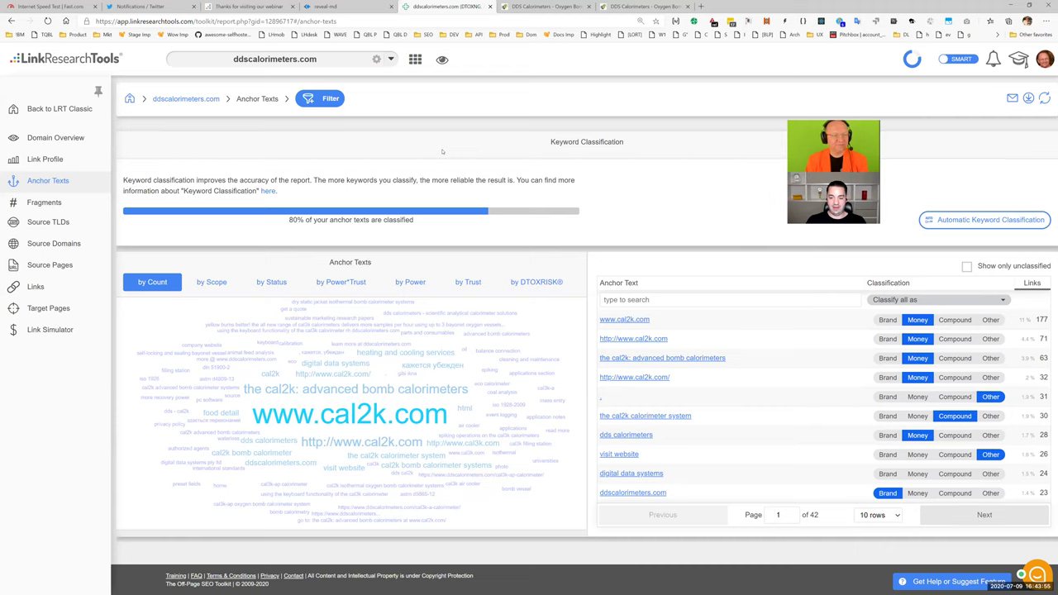
# - Switch to the Source TLDs report and bring up its list of saved filters
pyautogui.click(85, 244)
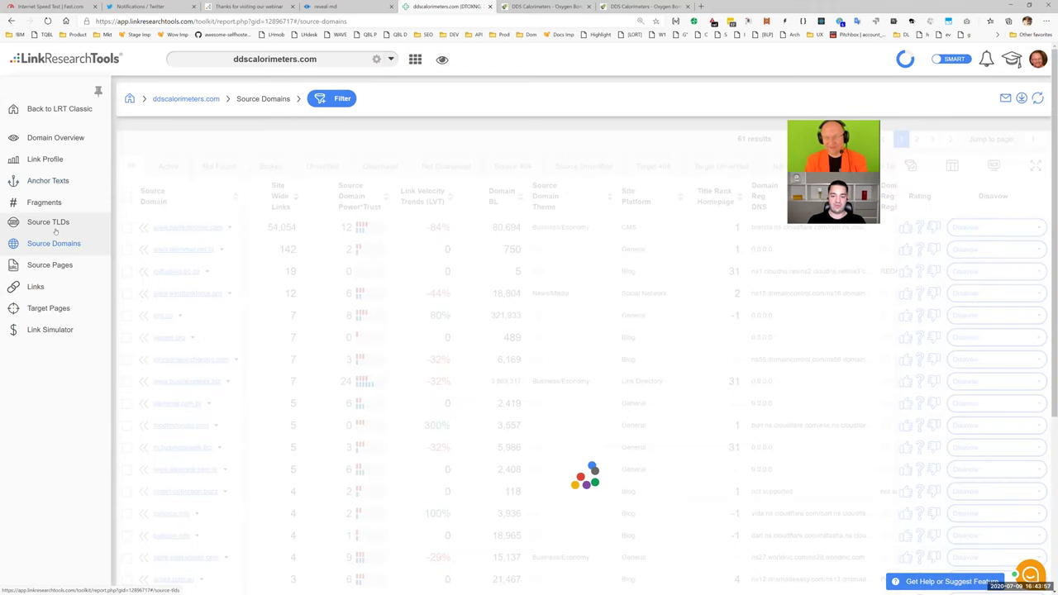
pyautogui.click(58, 223)
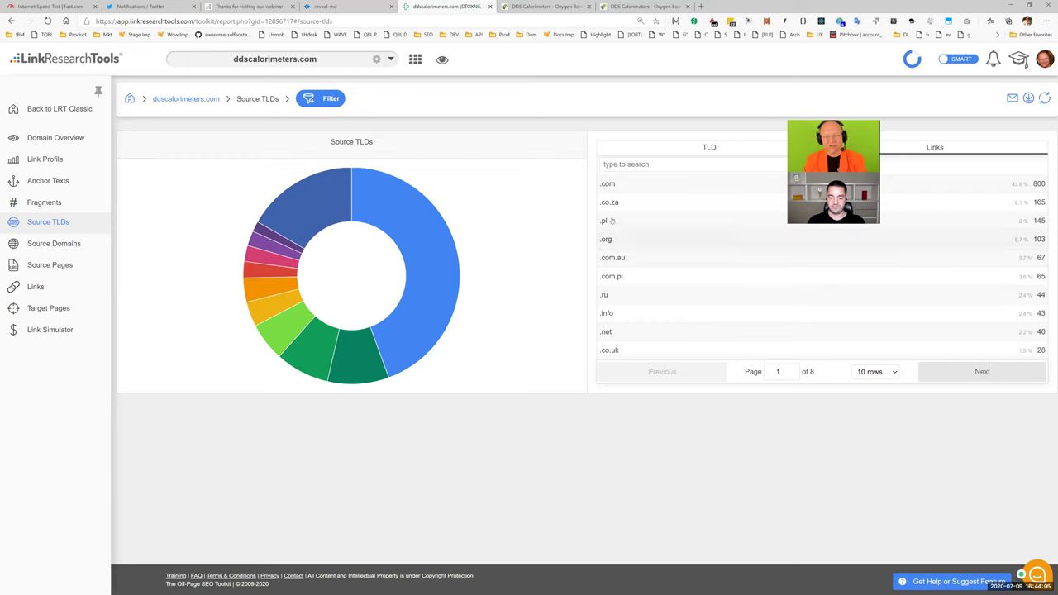
pyautogui.click(326, 99)
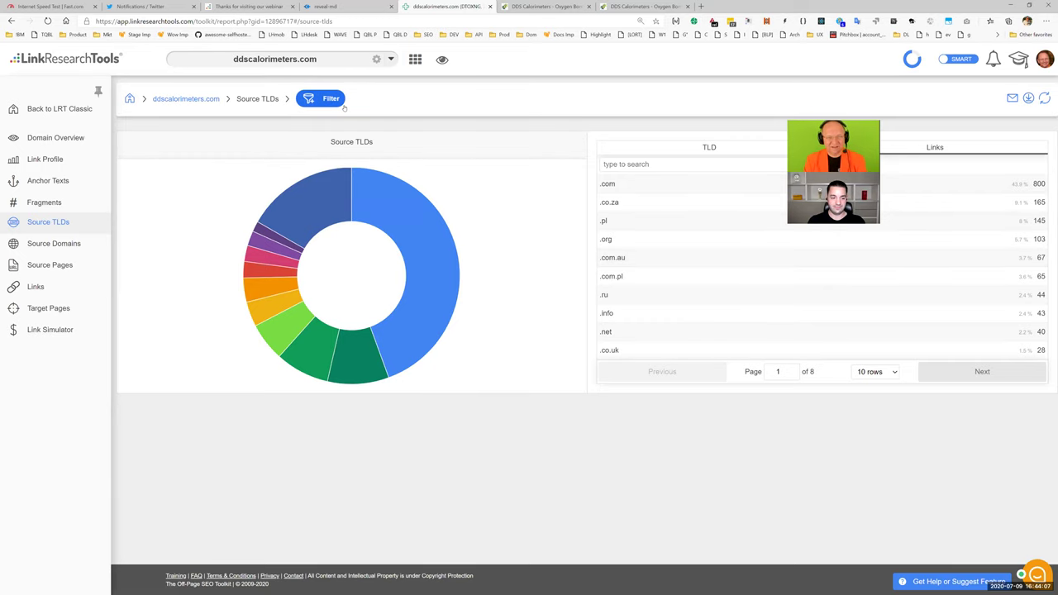
pyautogui.click(760, 180)
pyautogui.click(759, 182)
pyautogui.click(758, 182)
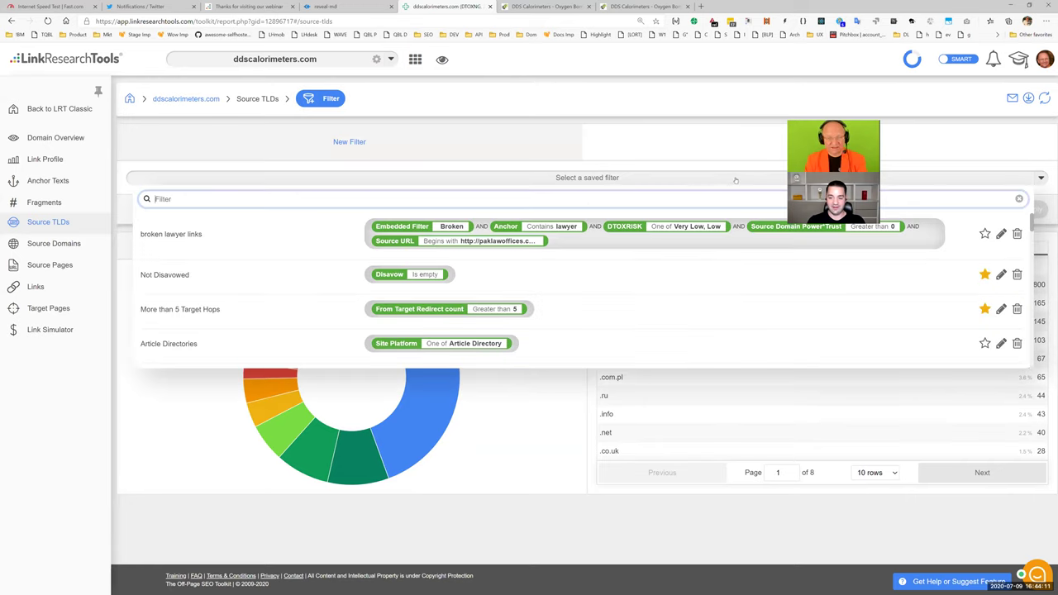
# - Search the saved filters and apply the RL Coupon Spam filter
pyautogui.write('.tk')
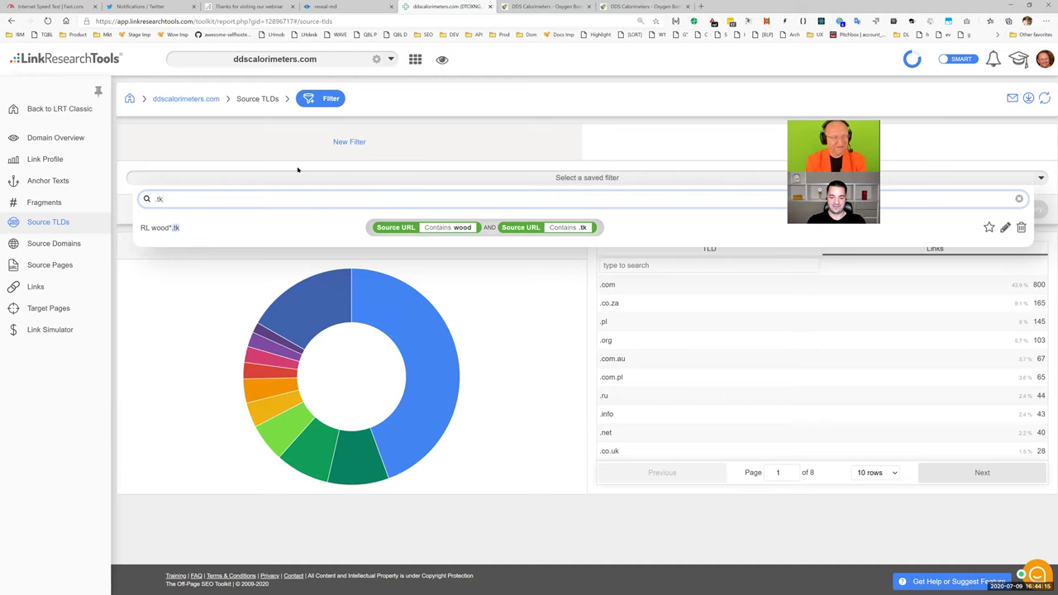
pyautogui.press('BackSpace')
pyautogui.press('BackSpace')
pyautogui.press('BackSpace')
pyautogui.write('tld')
pyautogui.press('BackSpace')
pyautogui.press('BackSpace')
pyautogui.write('d')
pyautogui.press('BackSpace')
pyautogui.press('BackSpace')
pyautogui.press('BackSpace')
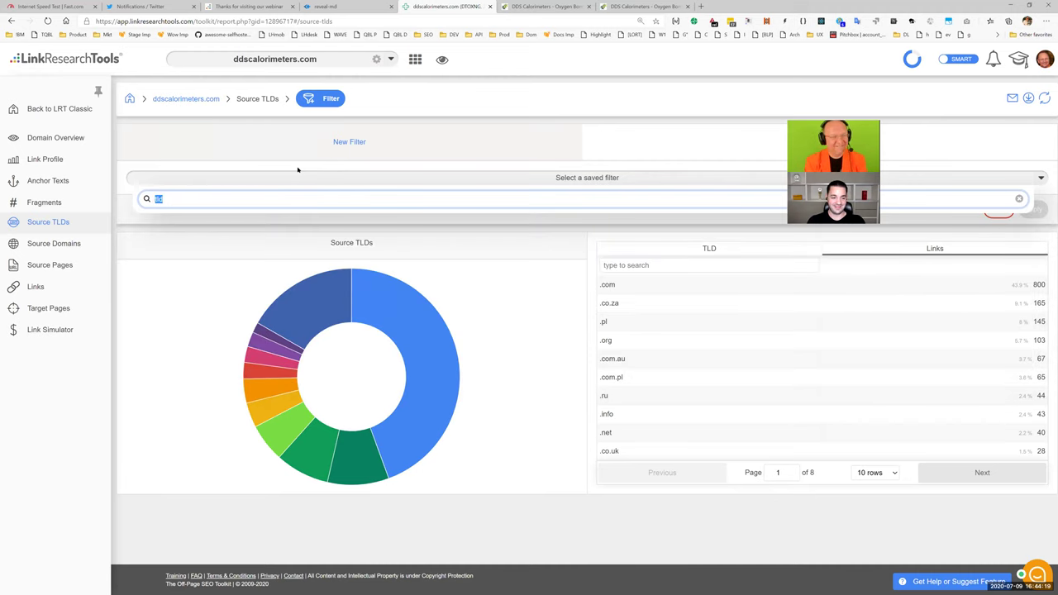
pyautogui.scroll(-10, 411, 239)
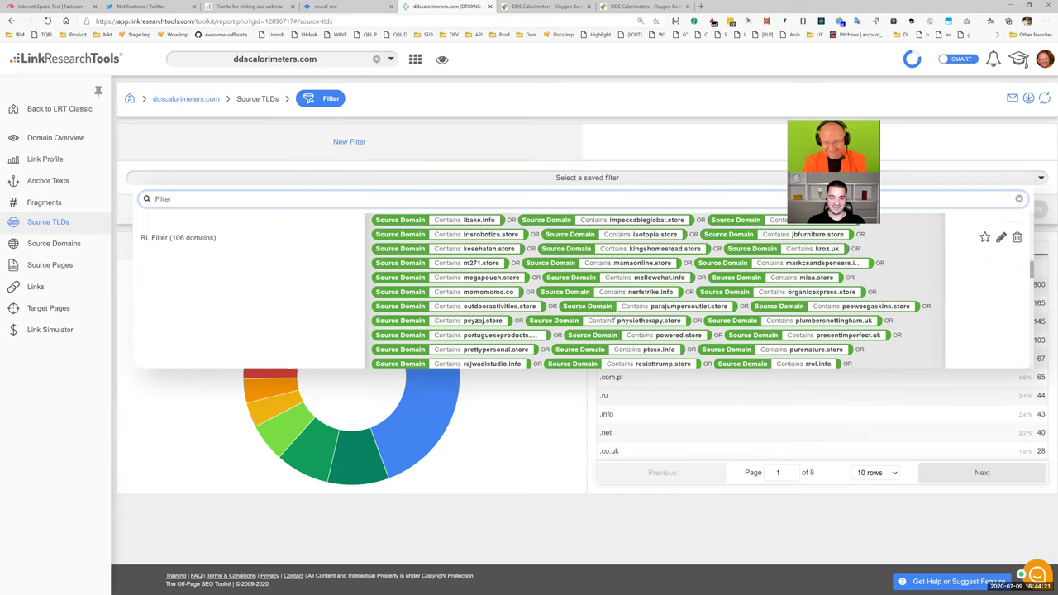
pyautogui.scroll(-3, 610, 324)
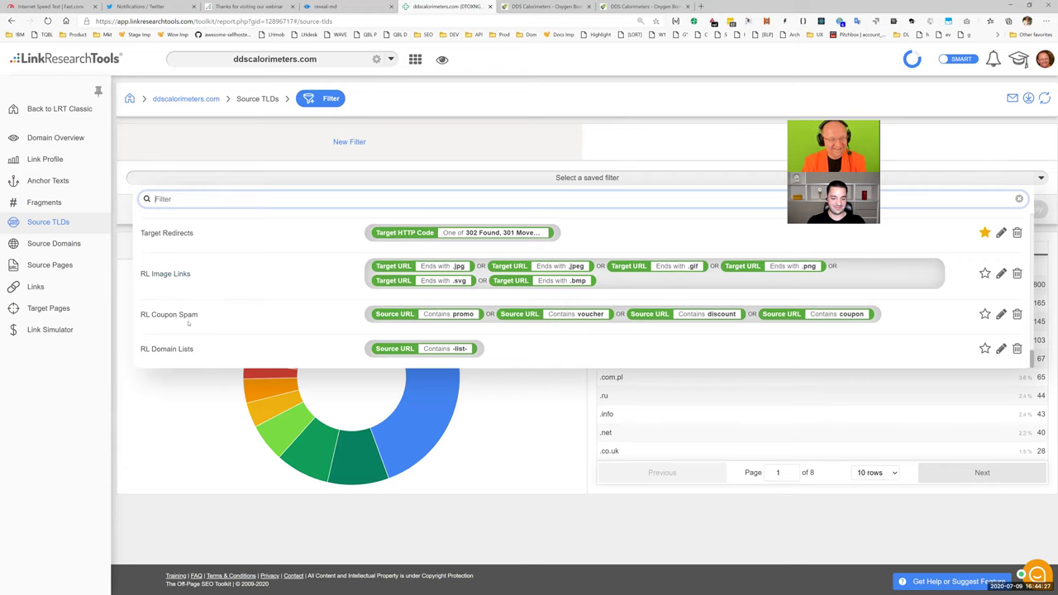
pyautogui.click(172, 315)
pyautogui.click(1033, 210)
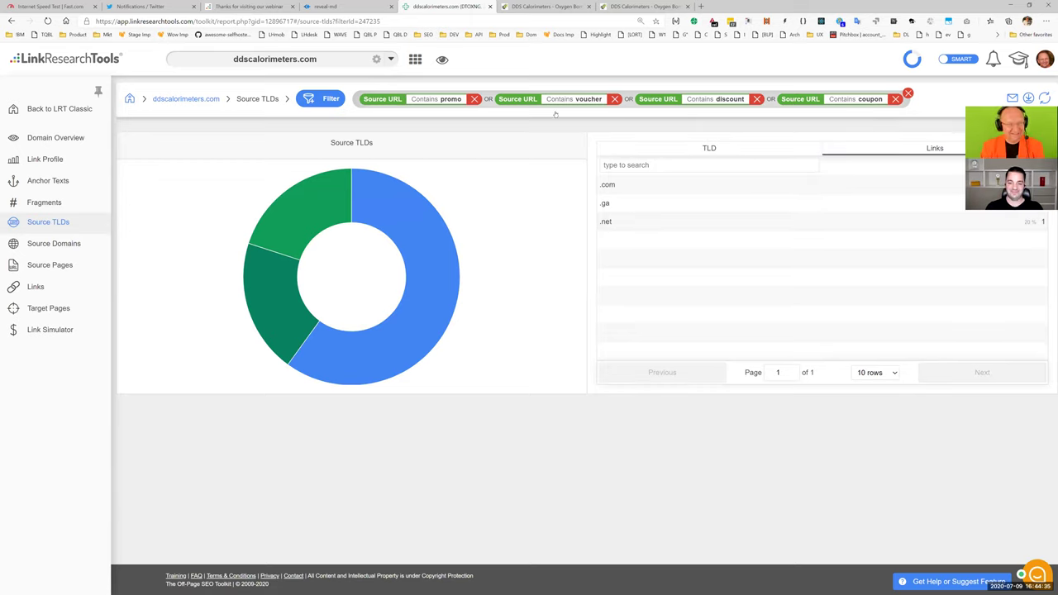
# - Show the 5 matching source pages, scroll right and zoom out to see more columns
pyautogui.click(64, 272)
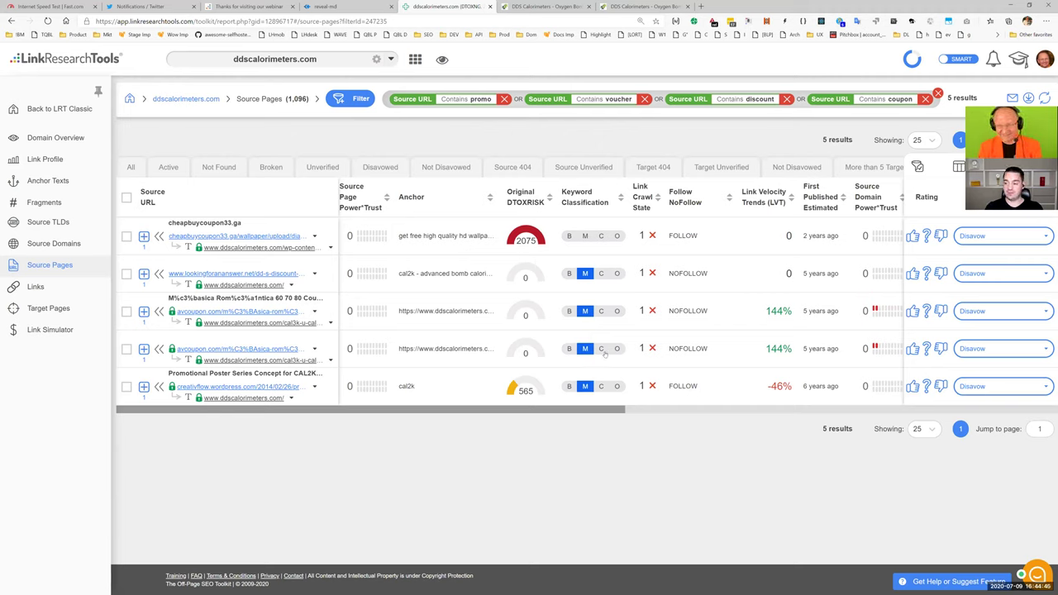
pyautogui.moveTo(509, 409); pyautogui.dragTo(771, 409)
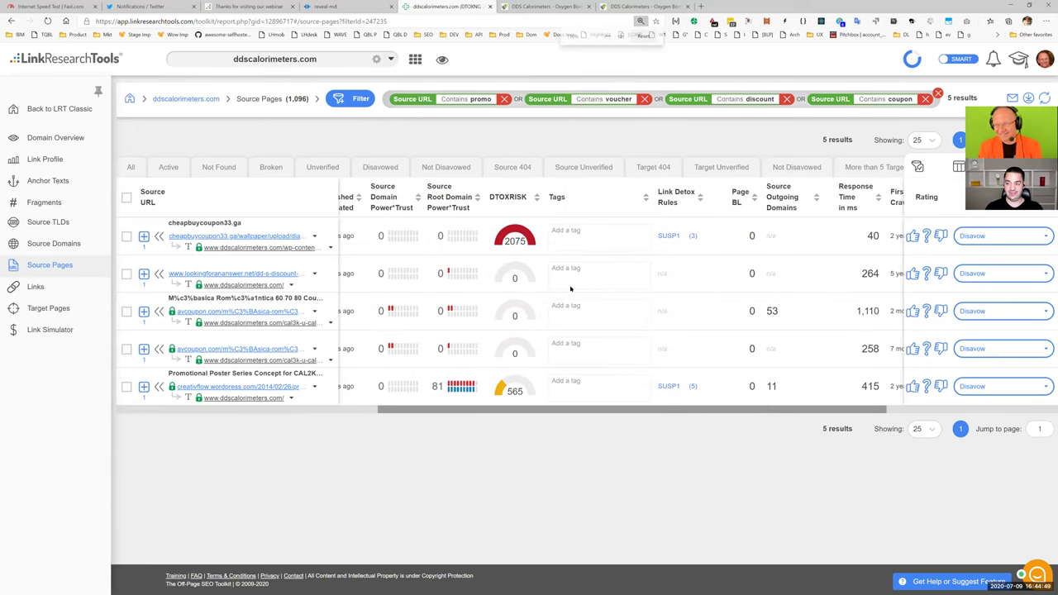
pyautogui.hotkey('ctrl', '-')
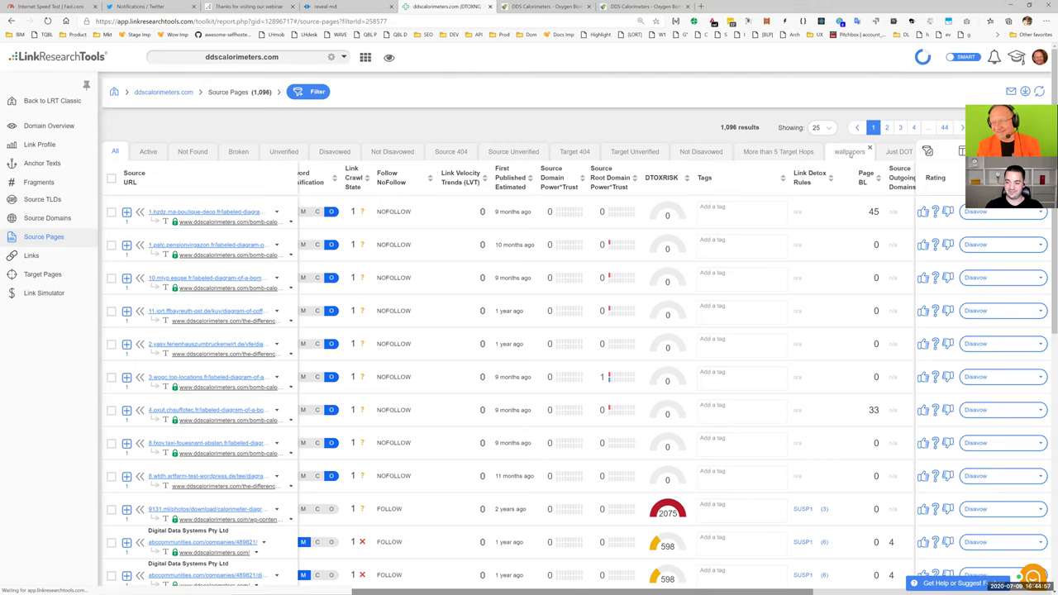
# - Switch to the wallpapers view and sort its anchor texts by trust, Power*Trust and link status
pyautogui.click(850, 153)
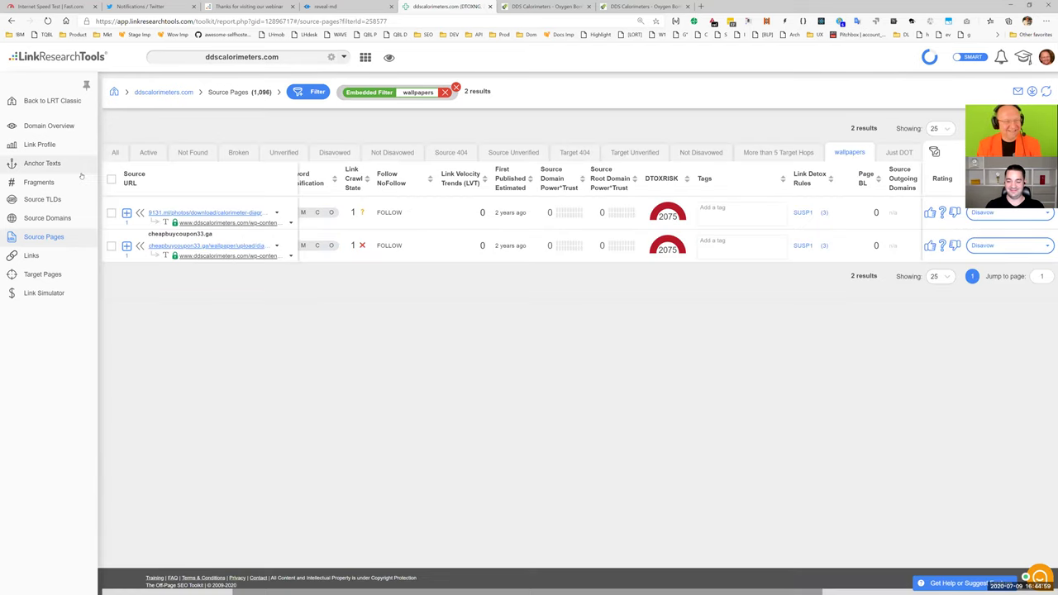
pyautogui.click(42, 163)
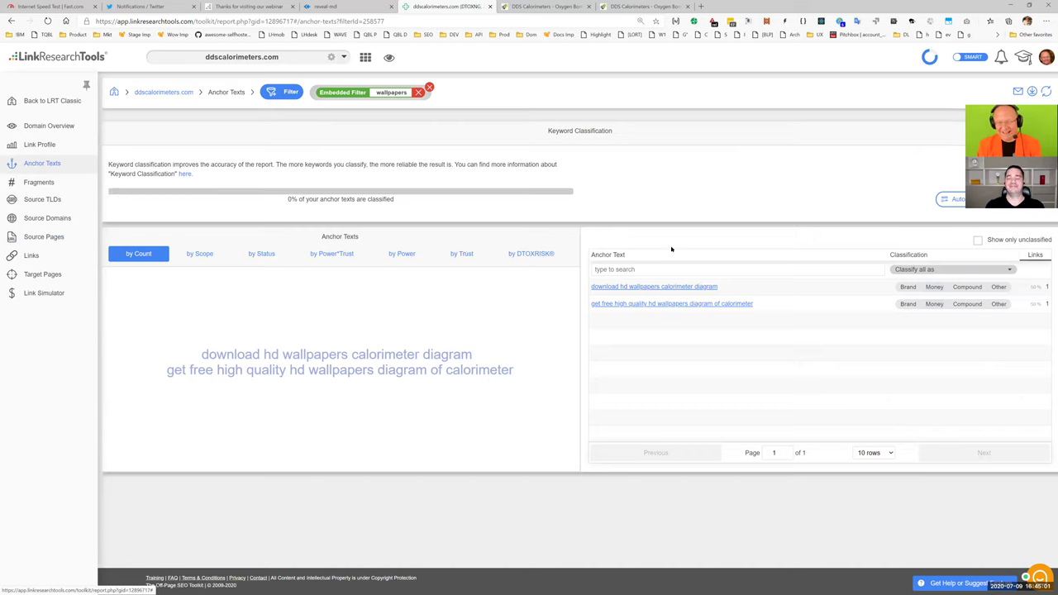
pyautogui.click(462, 254)
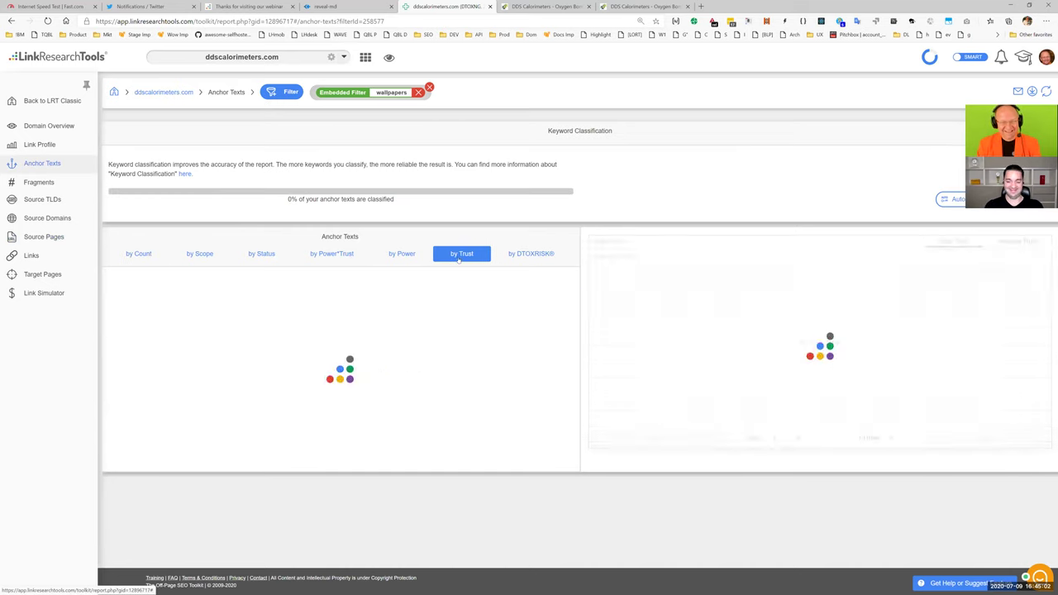
pyautogui.click(331, 254)
pyautogui.click(261, 254)
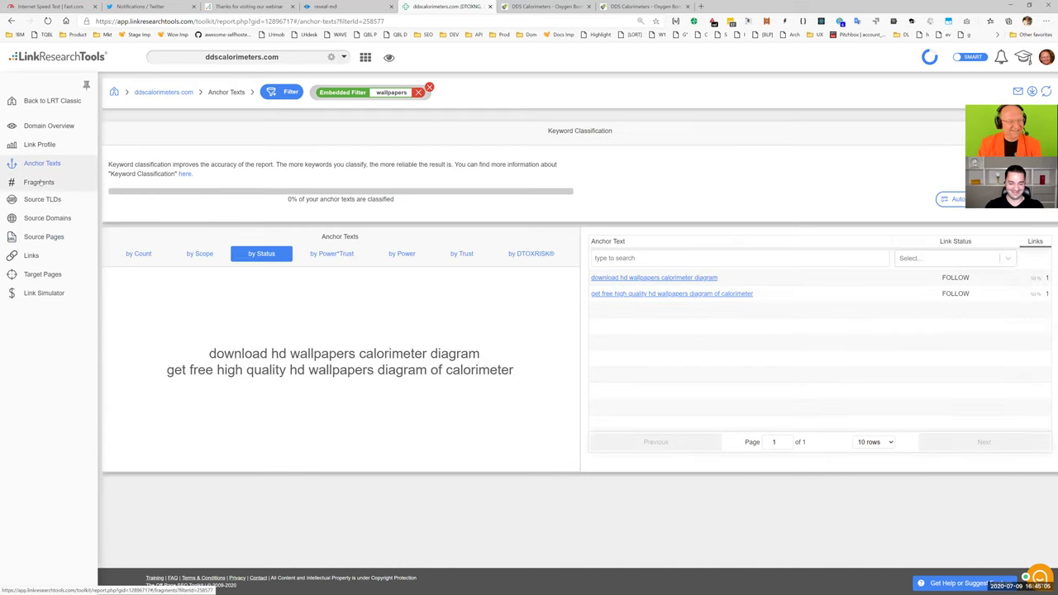
# - Glance at Fragments and Source TLDs, then clear the wallpapers filter and view all anchor texts
pyautogui.click(39, 182)
pyautogui.click(83, 203)
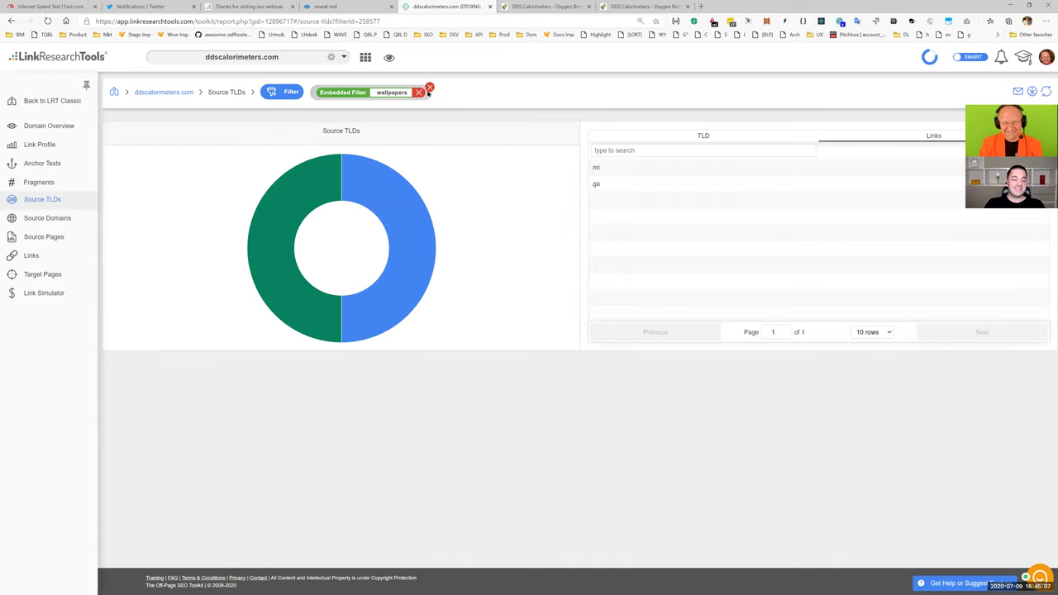
pyautogui.click(389, 92)
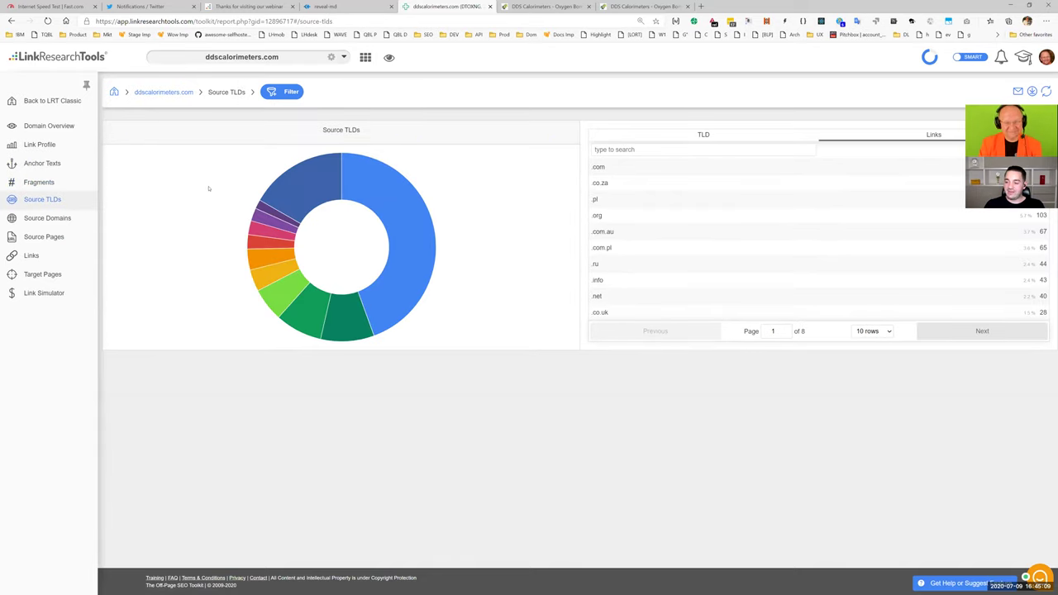
pyautogui.click(35, 165)
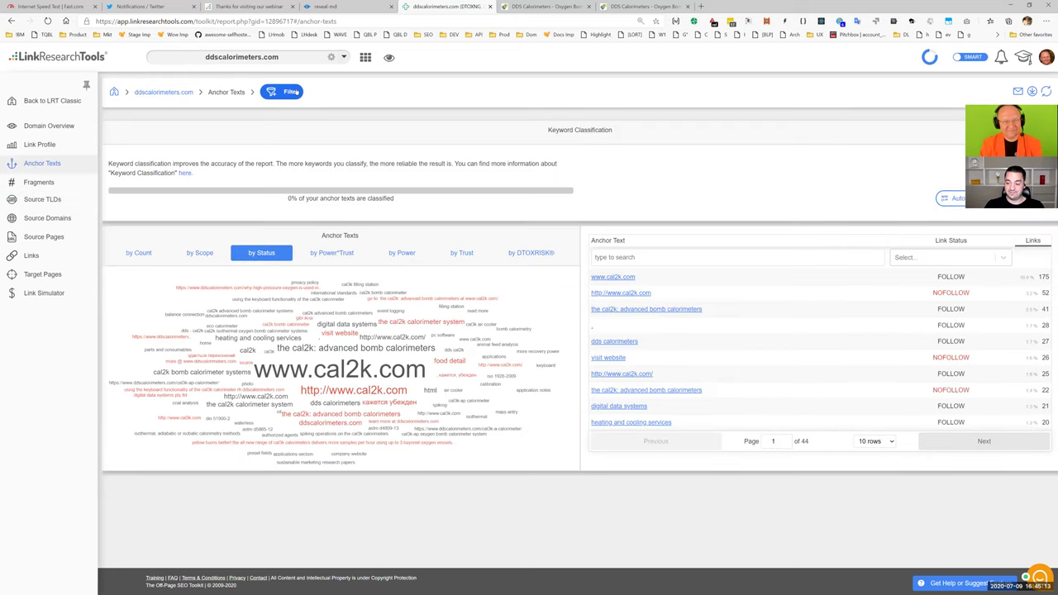
# - Filter Source Domains to Just DOT and open its Link Profile DTOXRISK distribution
pyautogui.click(49, 217)
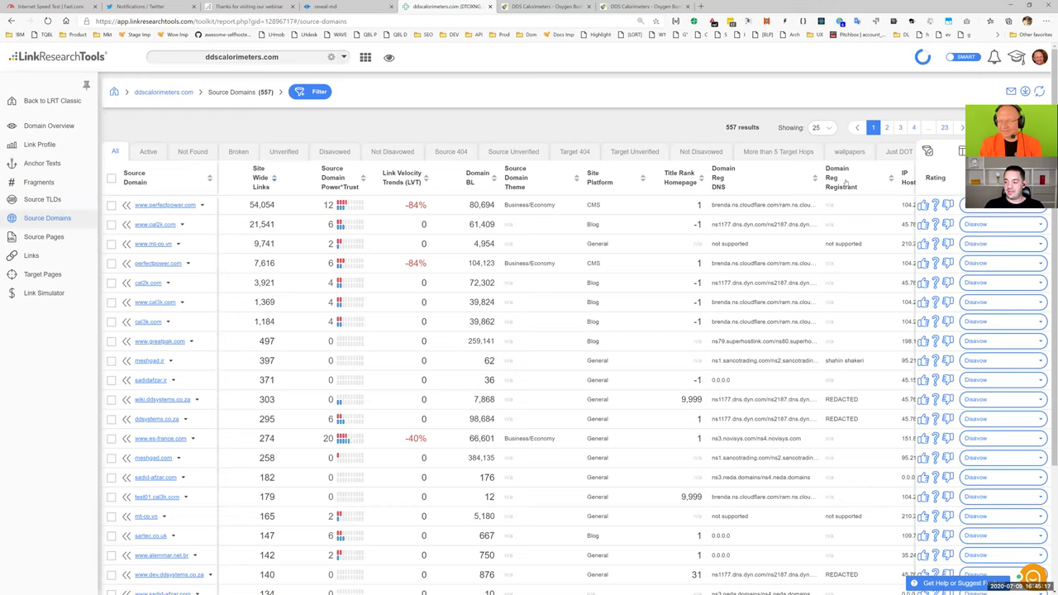
pyautogui.click(898, 152)
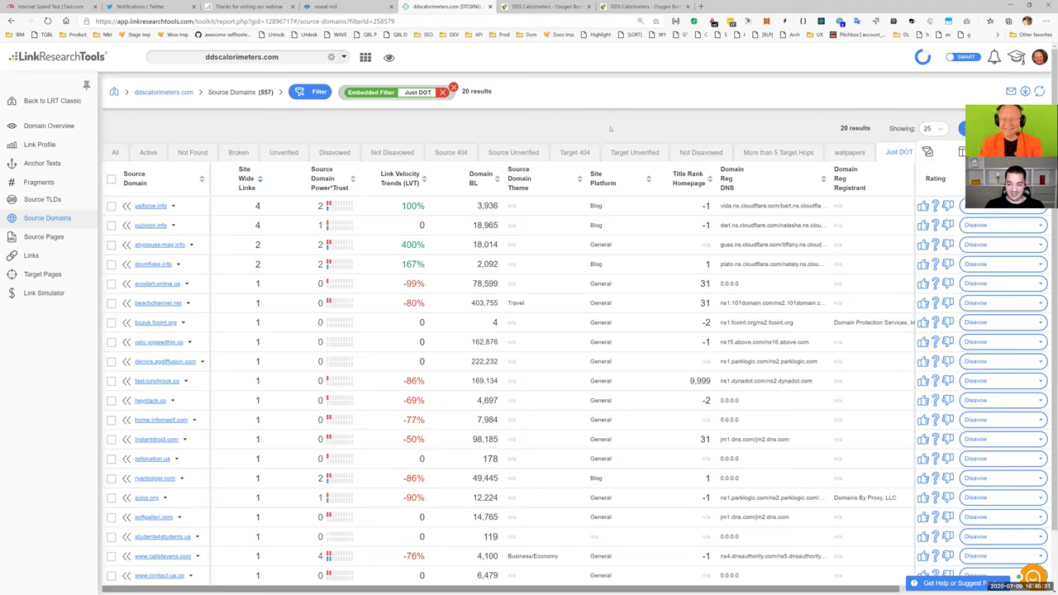
pyautogui.click(39, 145)
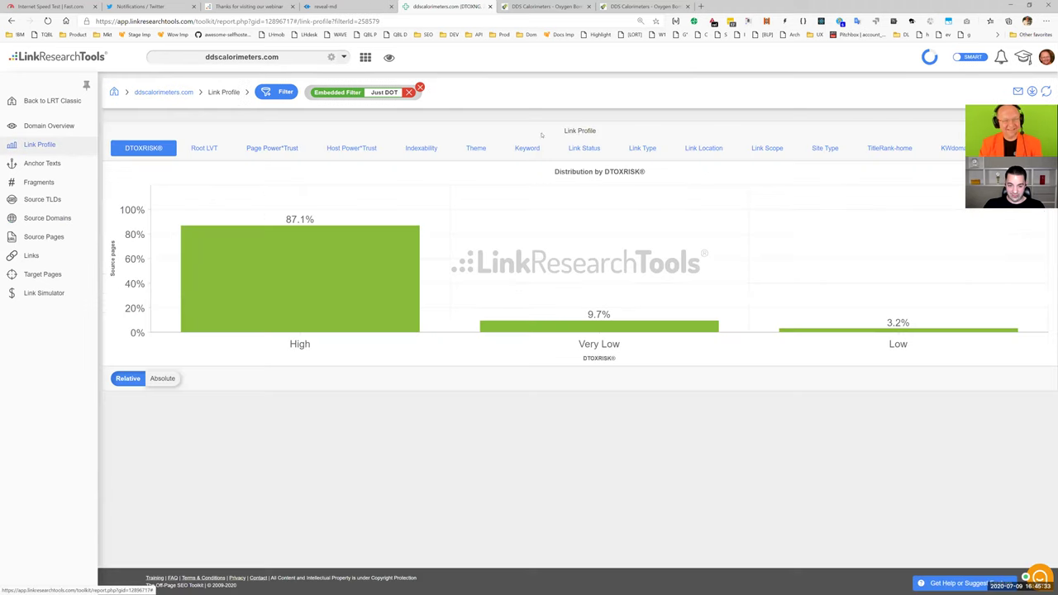
# - Go to the Domain Overview and close the three DDS Calorimeters browser tabs
pyautogui.click(49, 126)
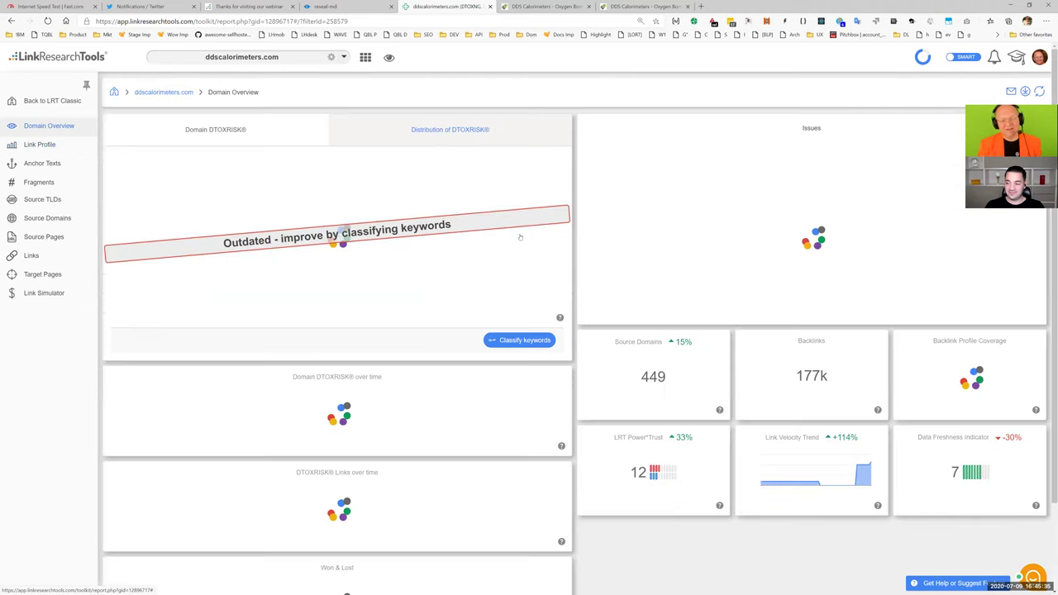
pyautogui.scroll(-3, 544, 390)
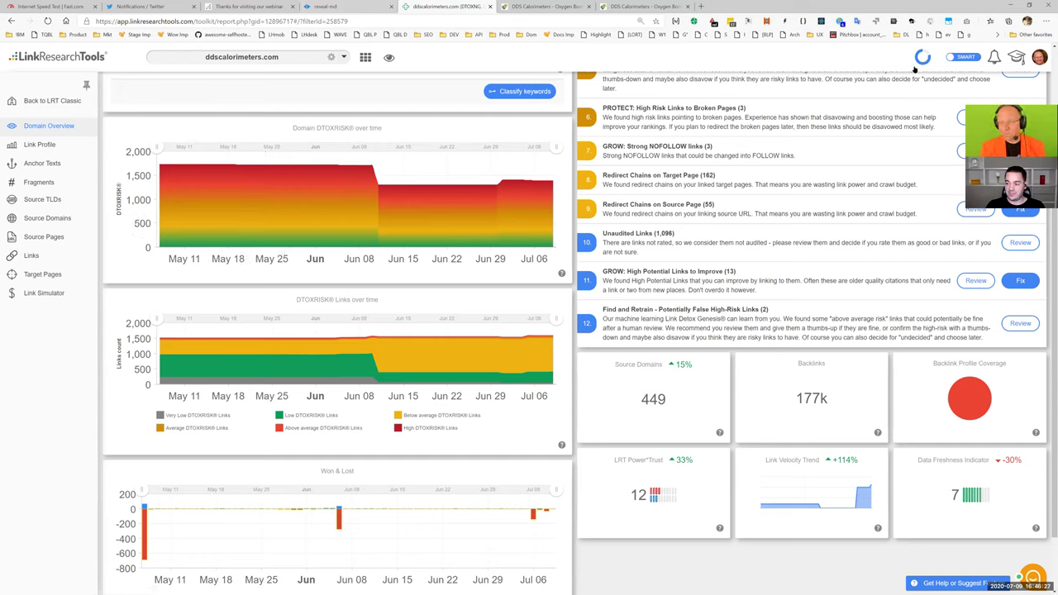
pyautogui.click(644, 6)
pyautogui.click(688, 6)
pyautogui.click(588, 6)
pyautogui.scroll(3, 331, 290)
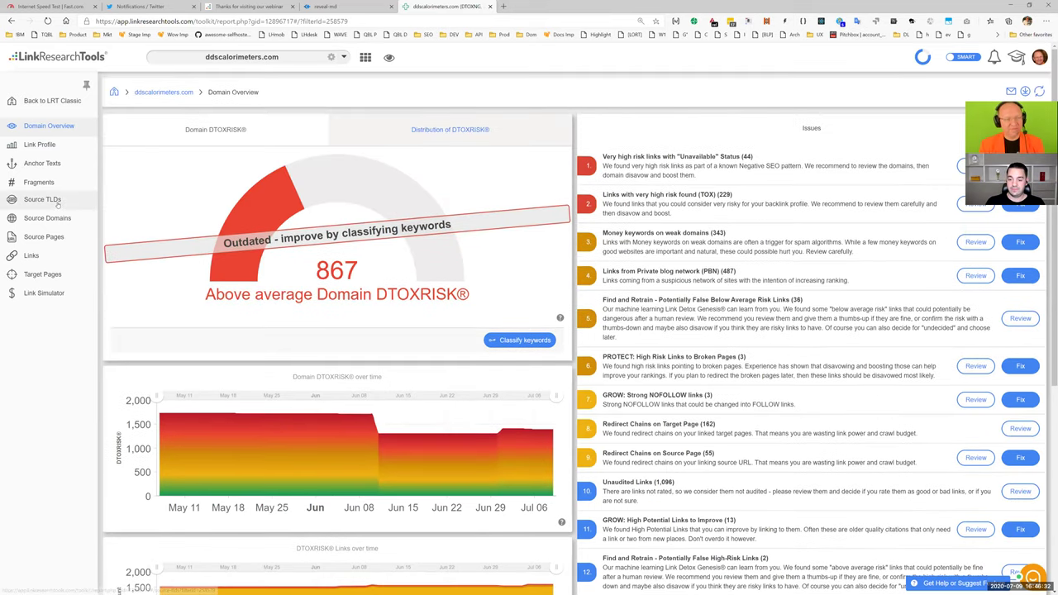
# - Remove the Just DOT filter in Source TLDs, check Anchor Texts, and return to Domain Overview
pyautogui.click(43, 199)
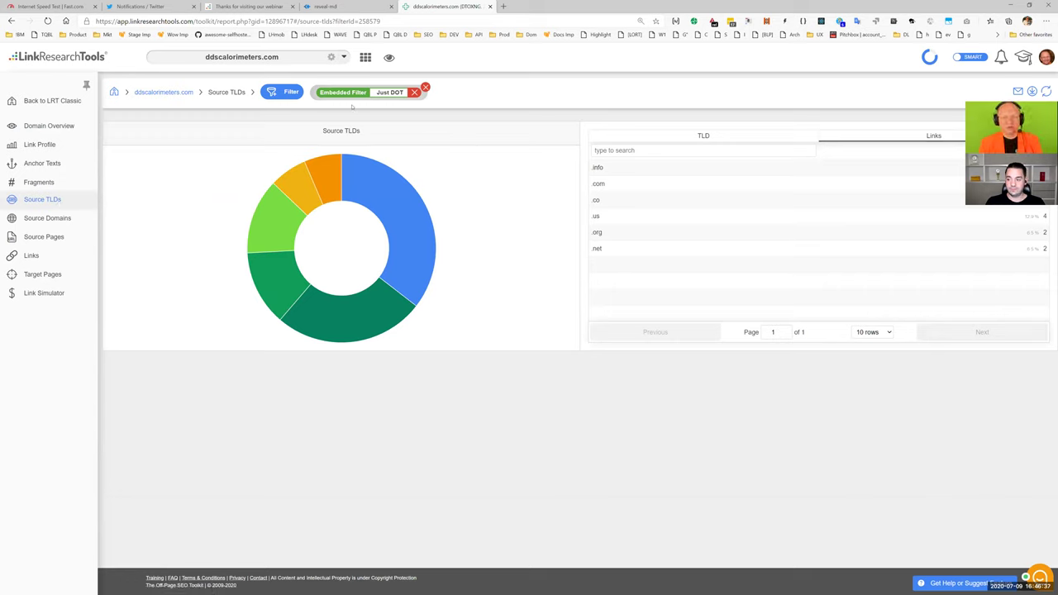
pyautogui.click(414, 92)
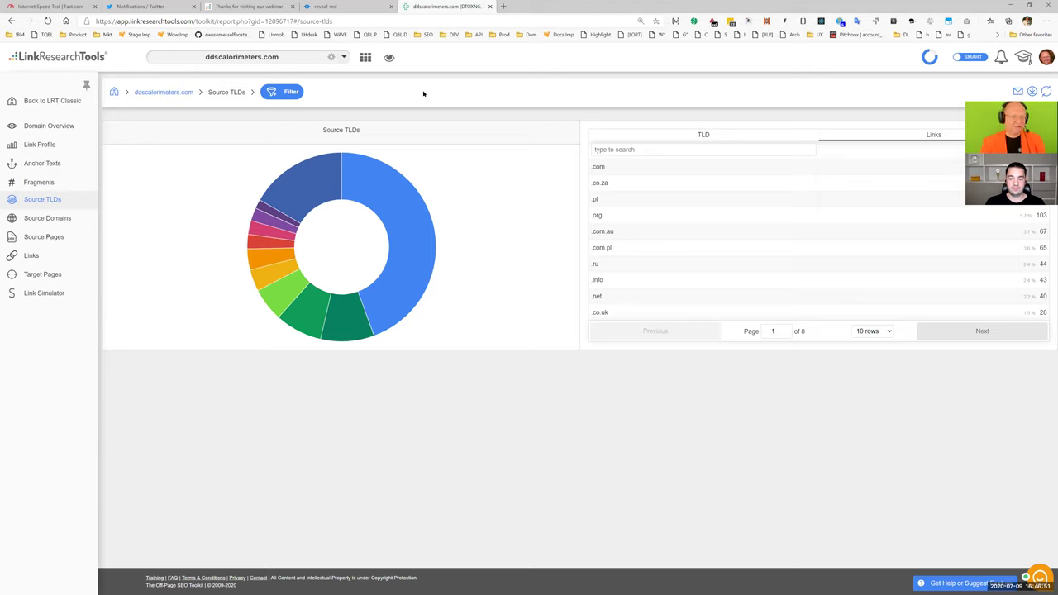
pyautogui.click(42, 163)
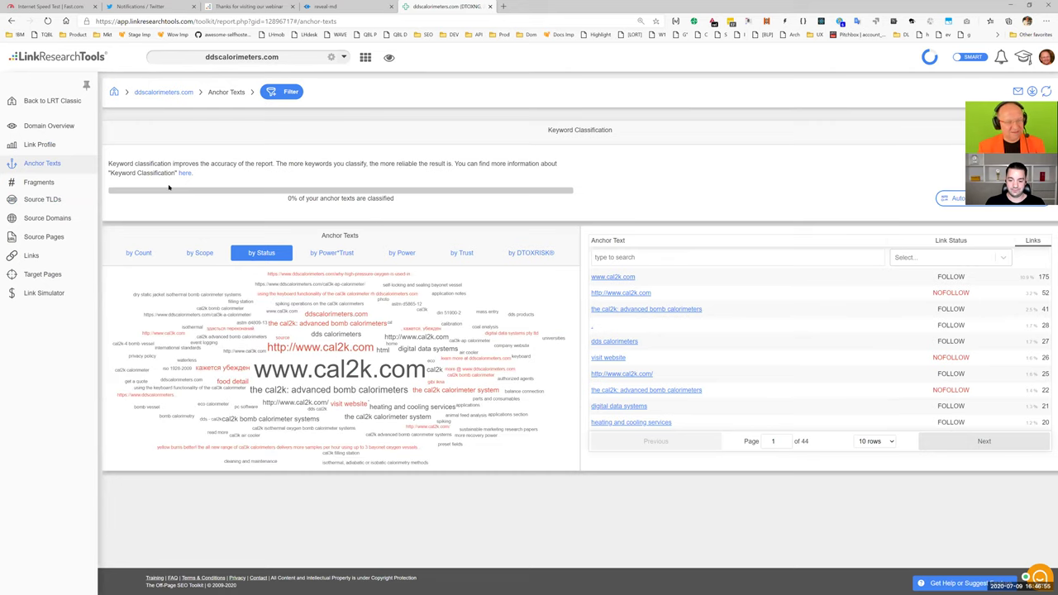
pyautogui.click(58, 128)
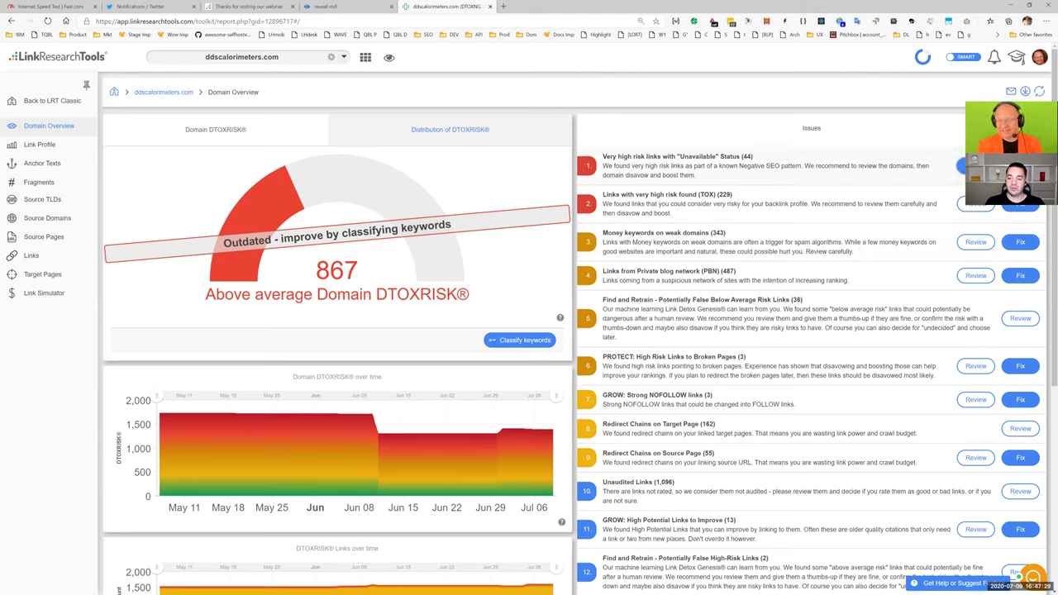
# - Review the unavailable-status links, dropping Original DTOXRISK and placing DTOXRISK after Anchor
pyautogui.click(976, 166)
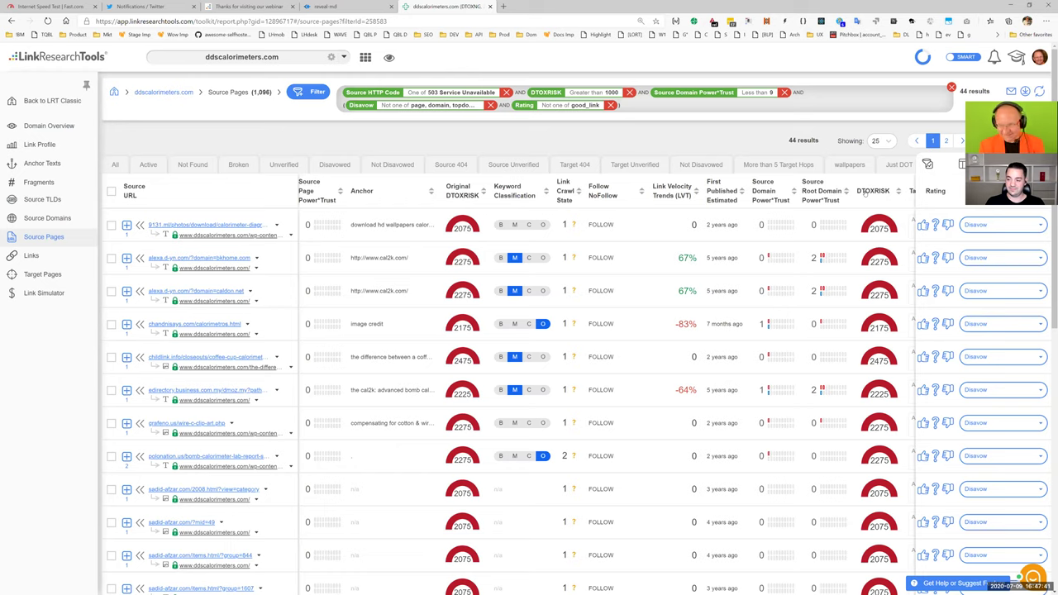
pyautogui.click(962, 165)
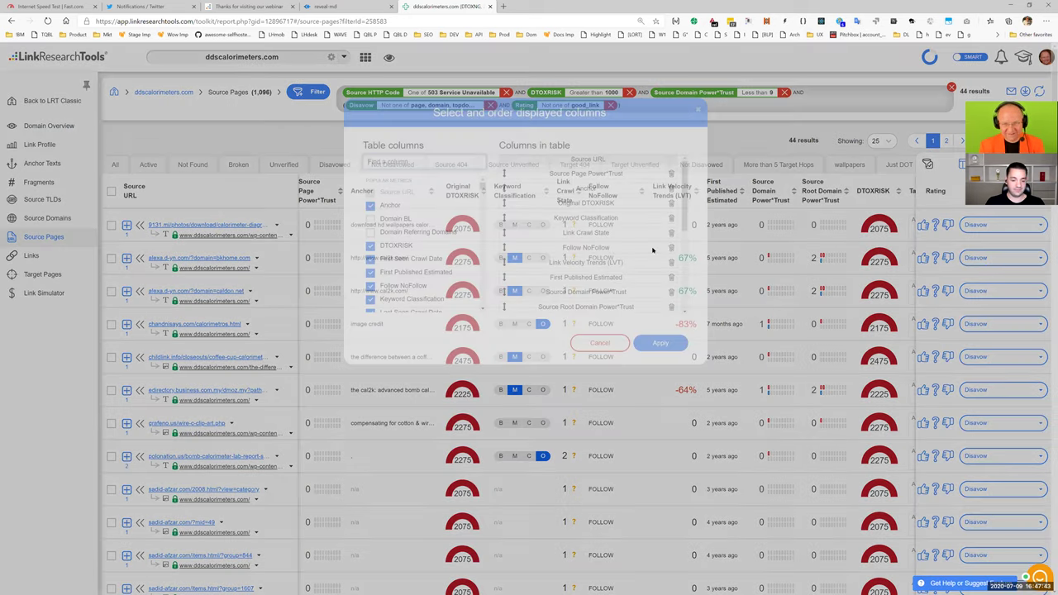
pyautogui.click(672, 291)
pyautogui.moveTo(637, 393); pyautogui.dragTo(638, 290)
pyautogui.click(661, 430)
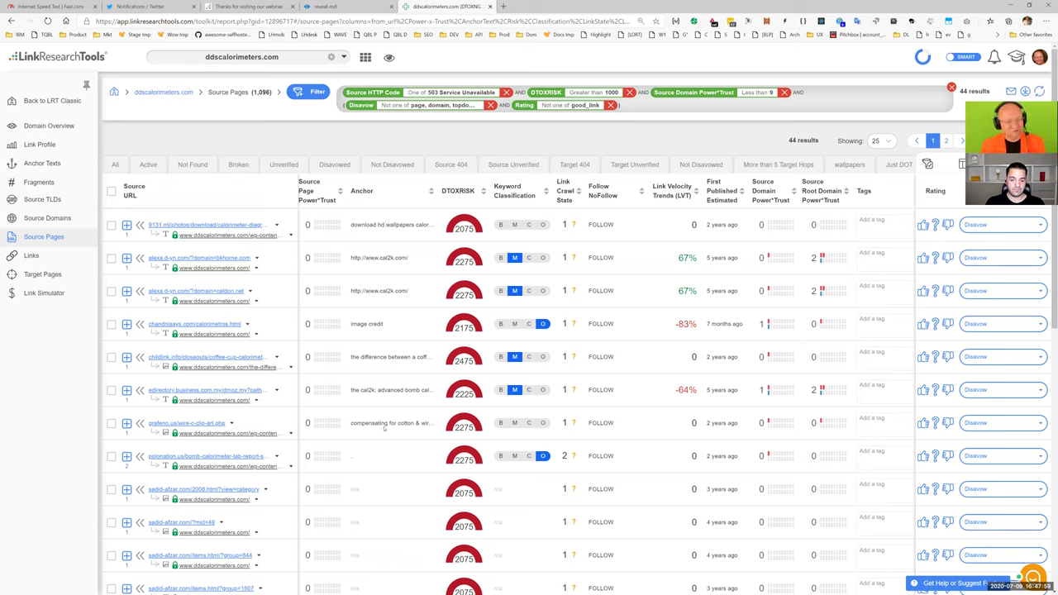
# - List the 29 source domains of these links sorted by Power*Trust
pyautogui.doubleClick(166, 354)
pyautogui.scroll(-1, 181, 395)
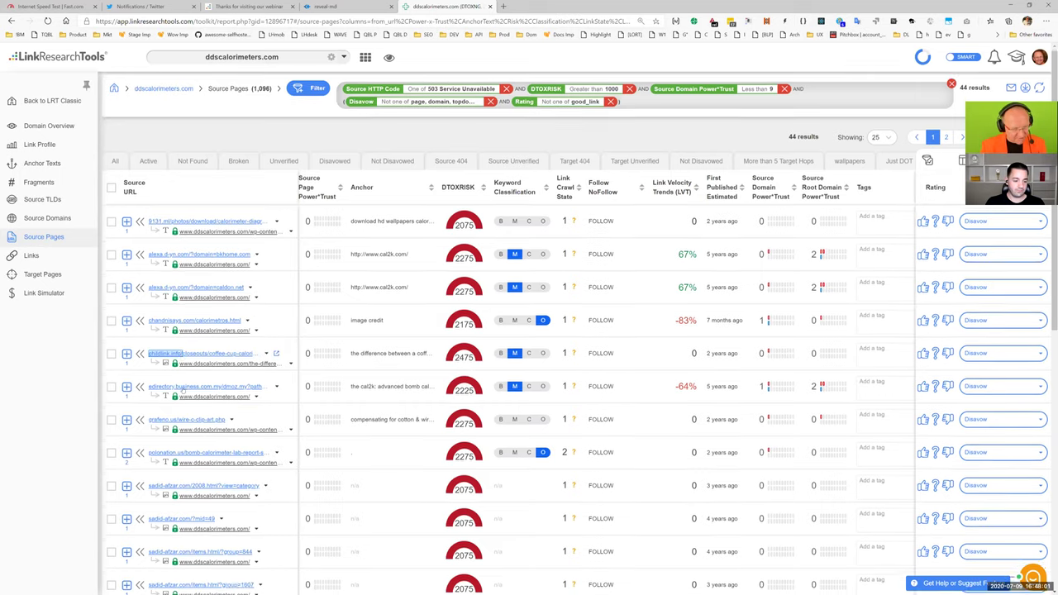
pyautogui.scroll(-5, 182, 395)
pyautogui.scroll(5, 124, 330)
pyautogui.click(47, 217)
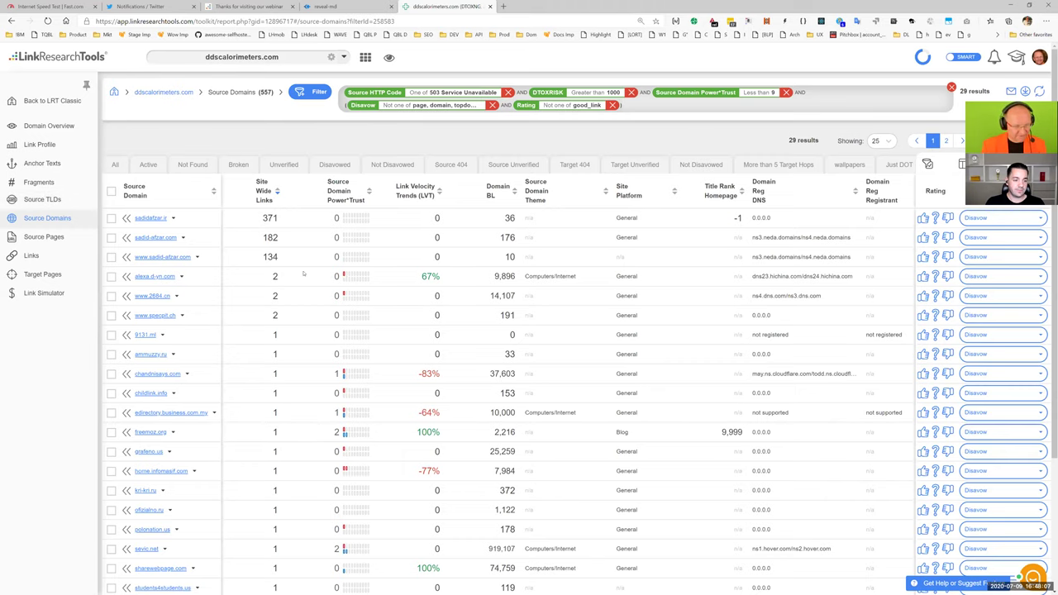
pyautogui.click(349, 196)
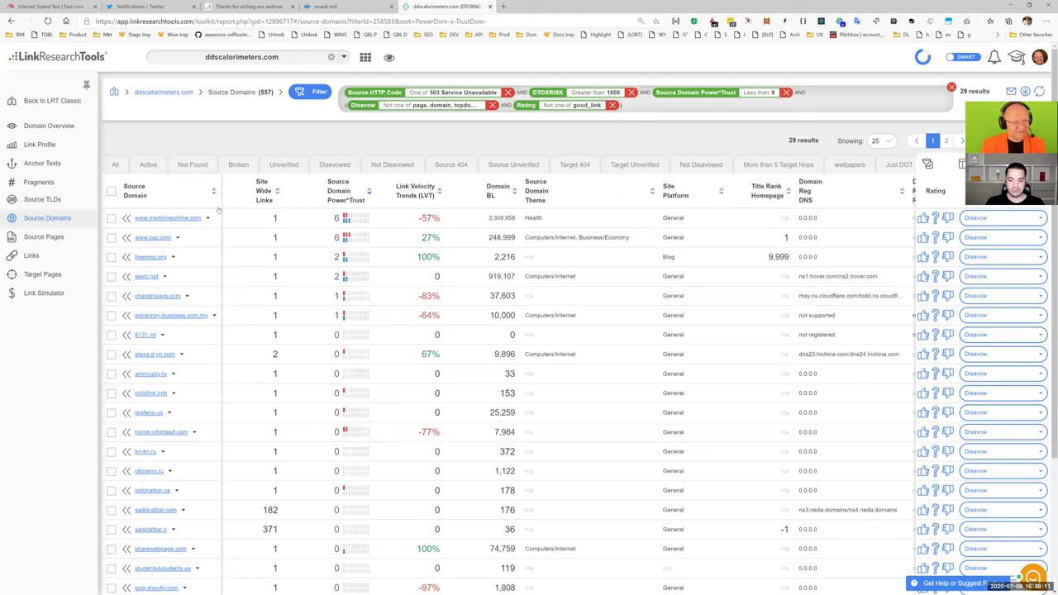
# - Scroll the domain list, then show the Source TLDs donut chart, led by .com at 41.3%
pyautogui.doubleClick(147, 277)
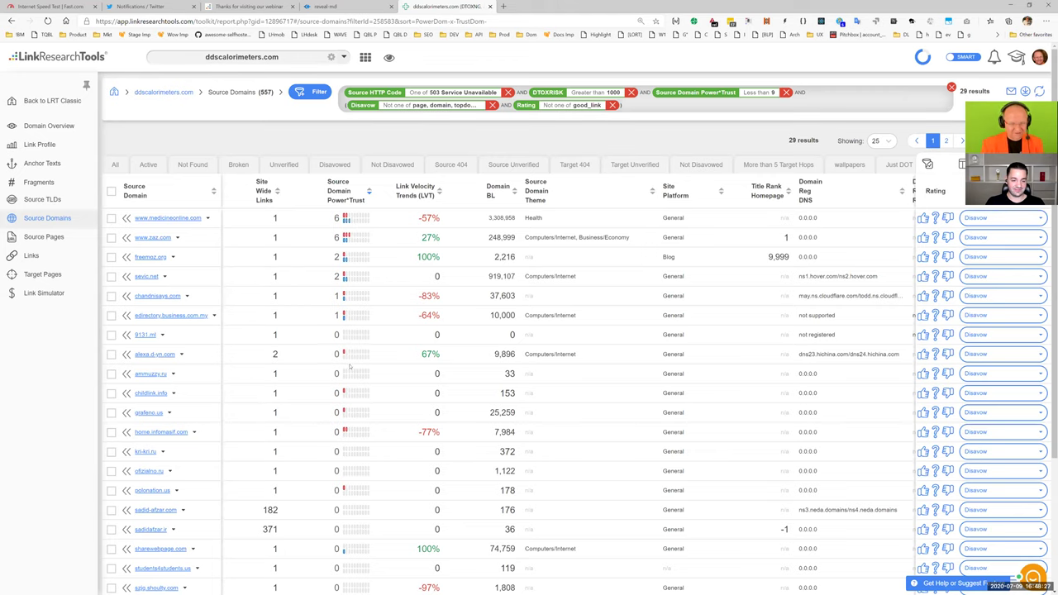
pyautogui.scroll(-2, 352, 363)
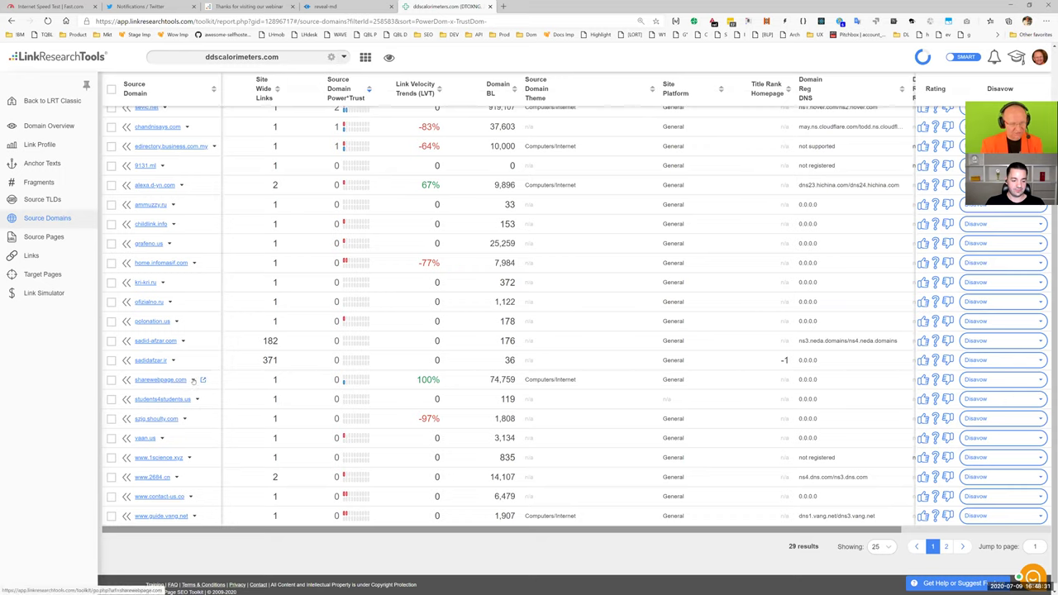
pyautogui.click(42, 199)
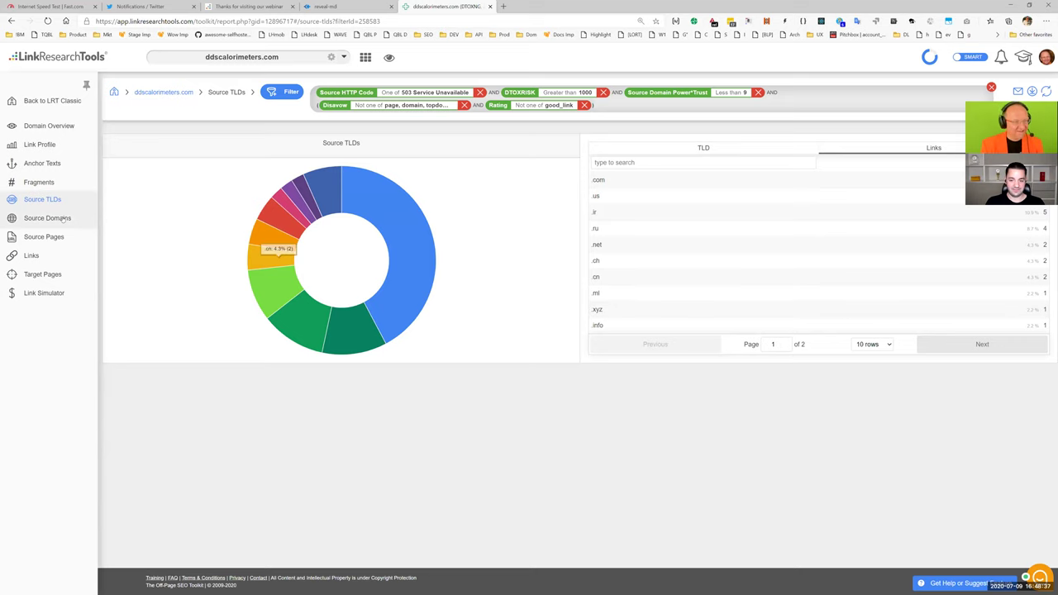
# - Browse Fragments, Anchor Texts, Link Profile and Source TLDs, then return to the 29 source domains
pyautogui.click(58, 182)
pyautogui.click(56, 163)
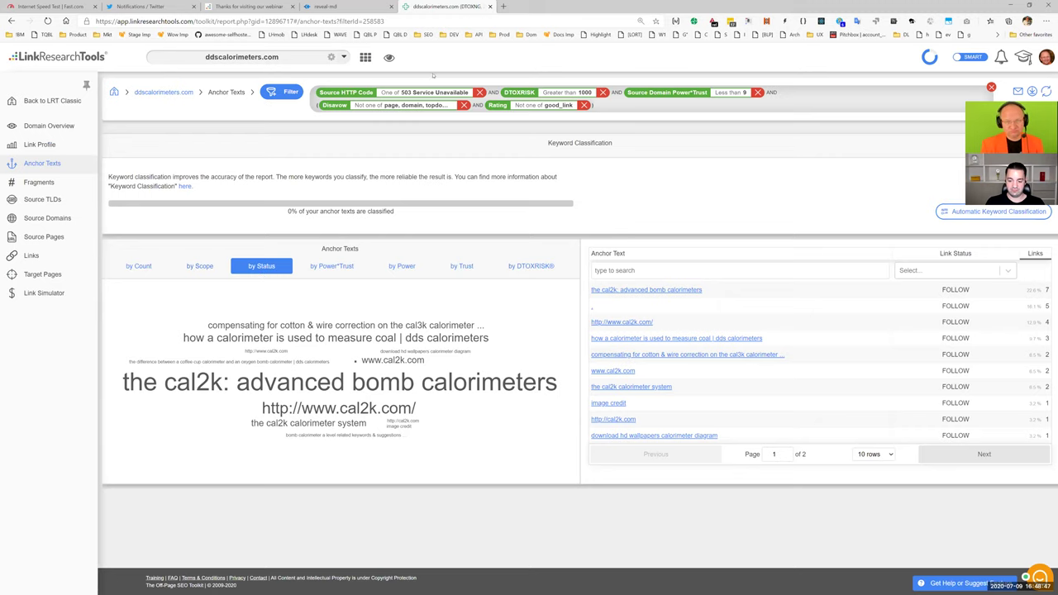
pyautogui.click(47, 144)
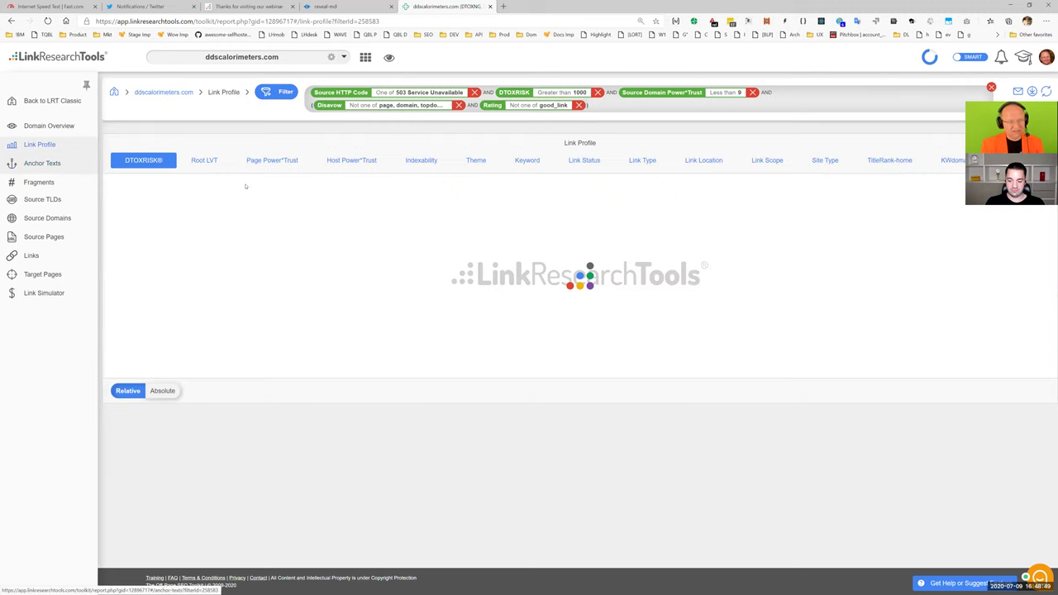
pyautogui.click(63, 197)
pyautogui.click(41, 183)
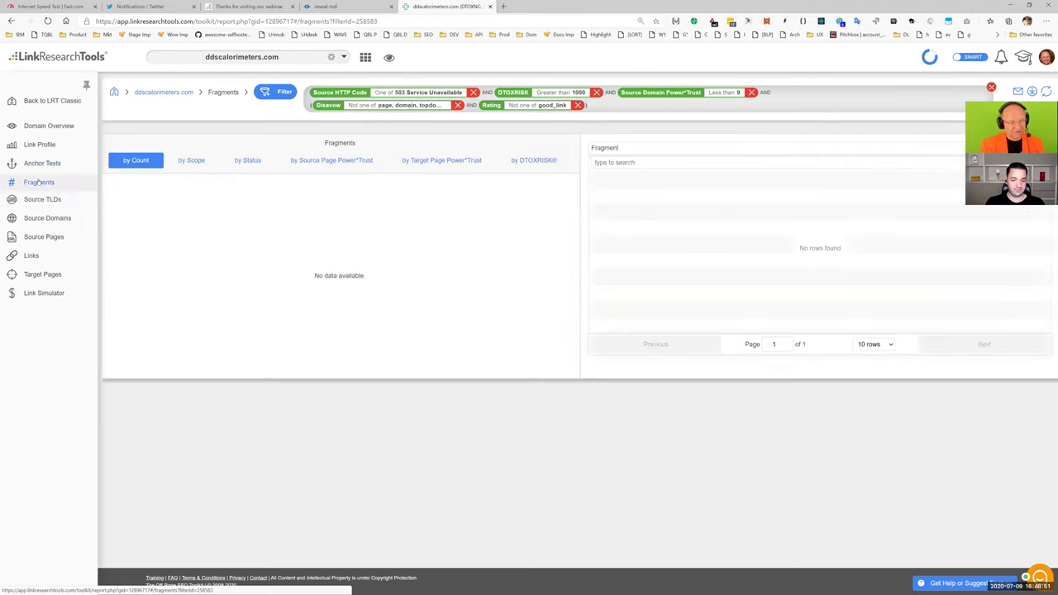
pyautogui.click(49, 162)
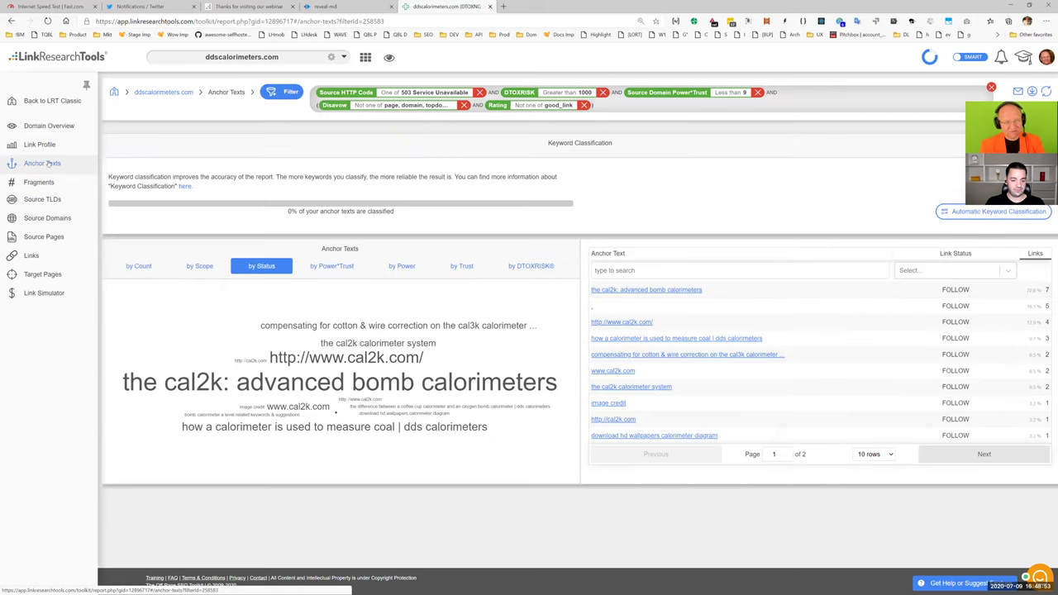
pyautogui.click(40, 182)
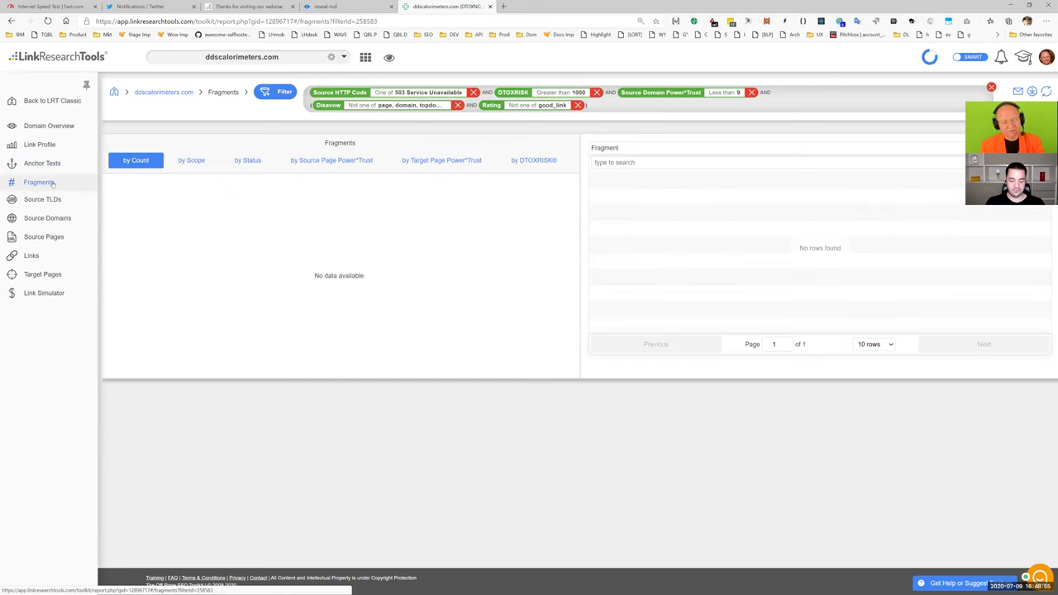
pyautogui.click(43, 199)
pyautogui.click(47, 217)
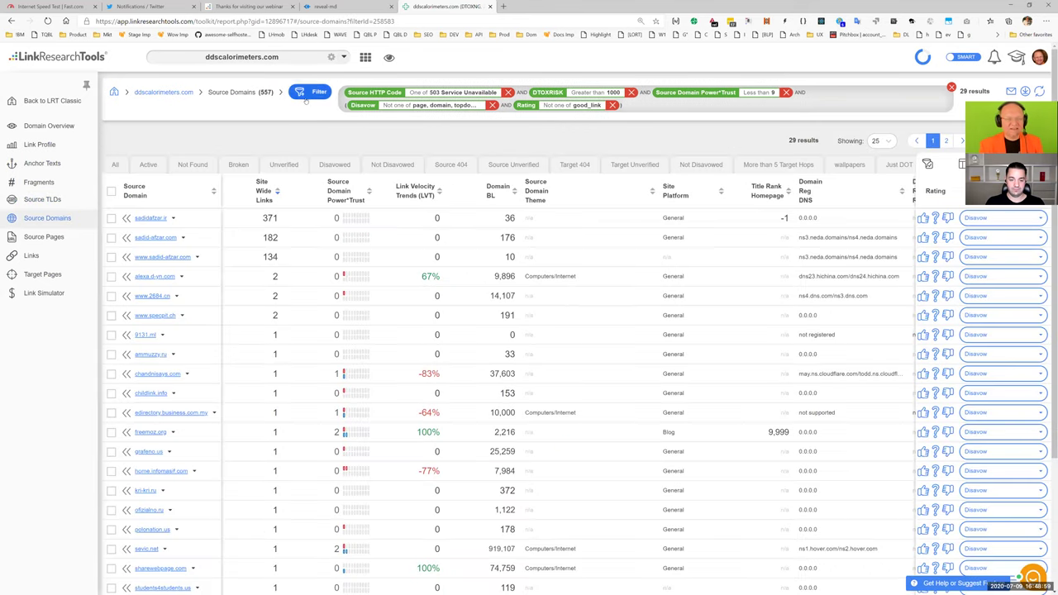
pyautogui.tripleClick(157, 237)
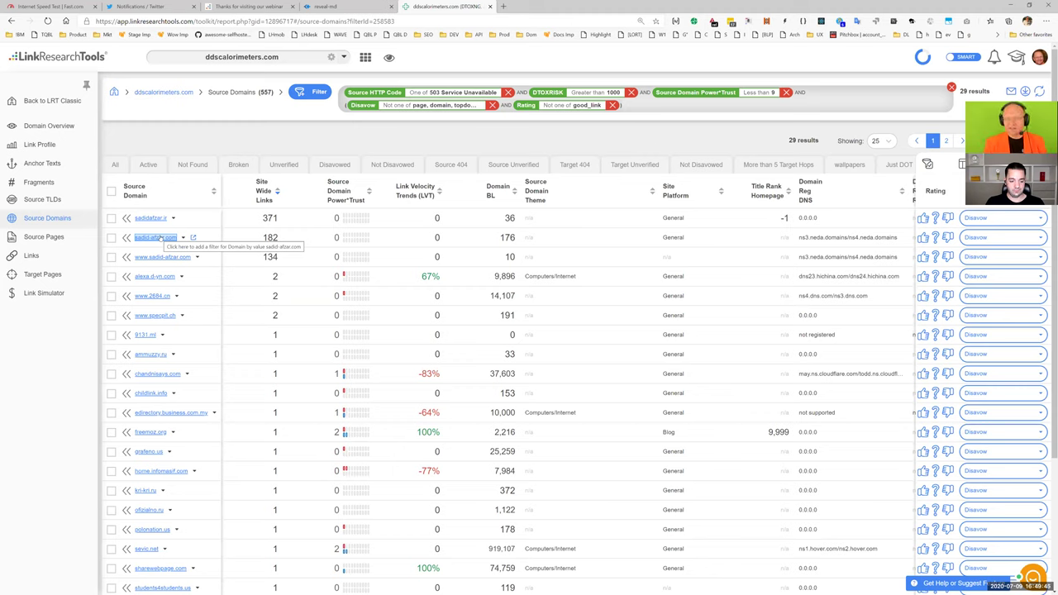
# - Go via Link Profile to the Domain Overview showing the 867 DTOXRISK rating
pyautogui.click(39, 145)
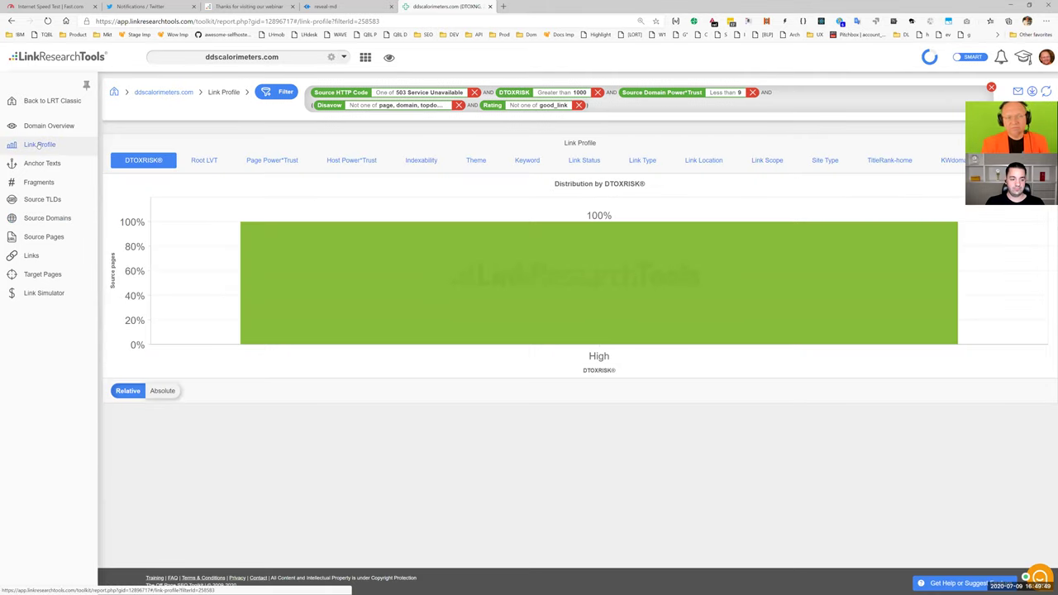
pyautogui.click(57, 131)
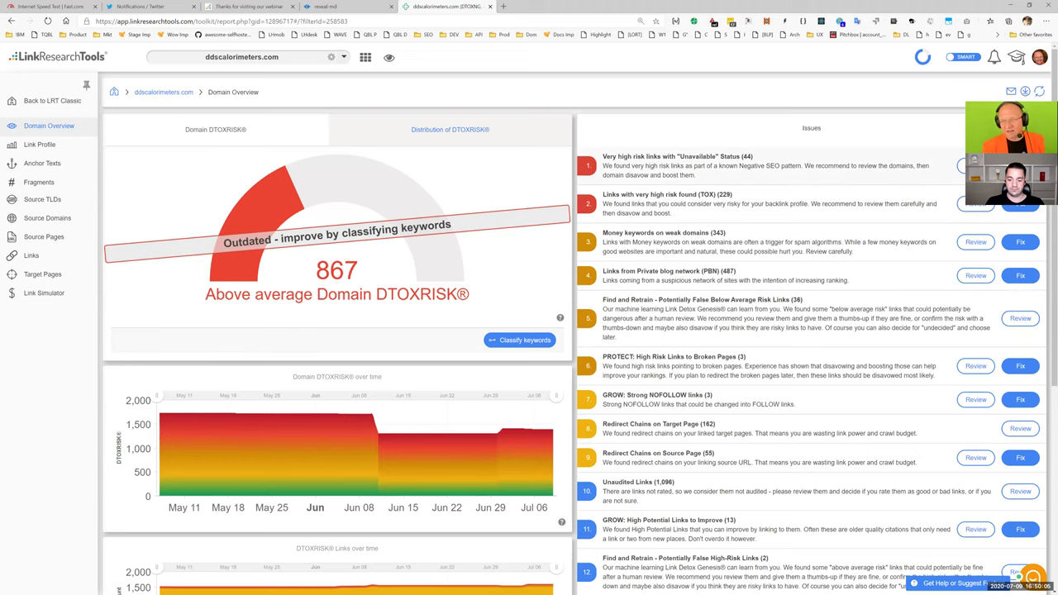
# - Disavow all 44 Unavailable-status domains, then review the private blog network source pages
pyautogui.click(1021, 166)
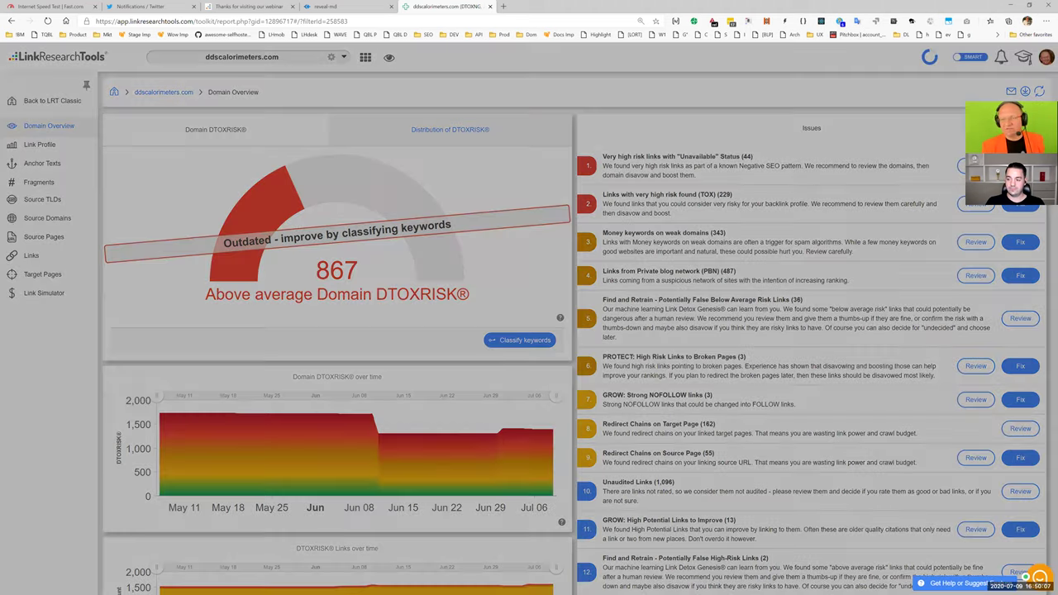
pyautogui.click(589, 347)
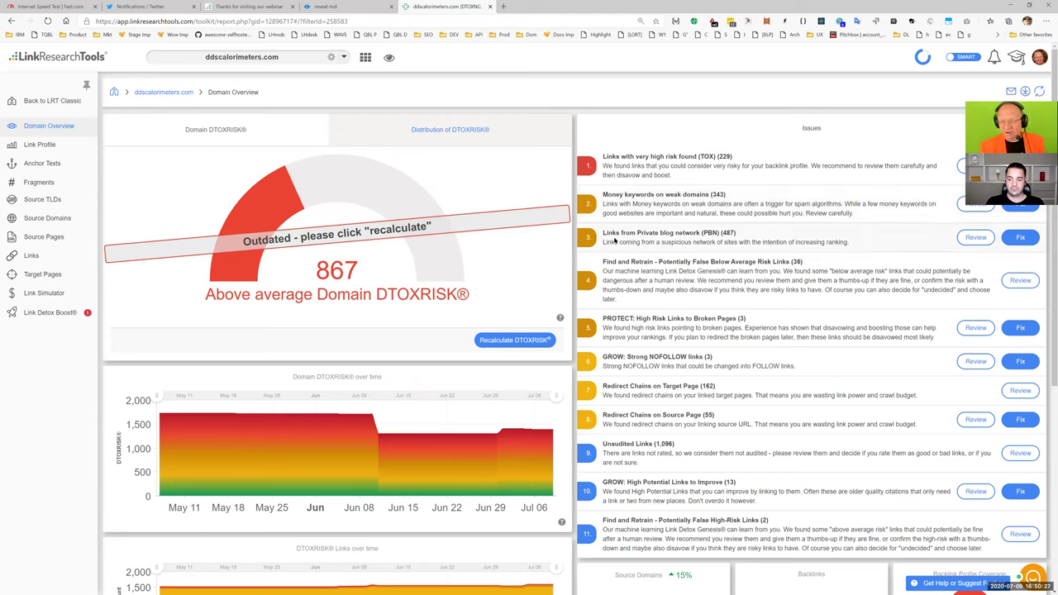
pyautogui.moveTo(602, 232); pyautogui.dragTo(841, 242)
pyautogui.click(841, 242)
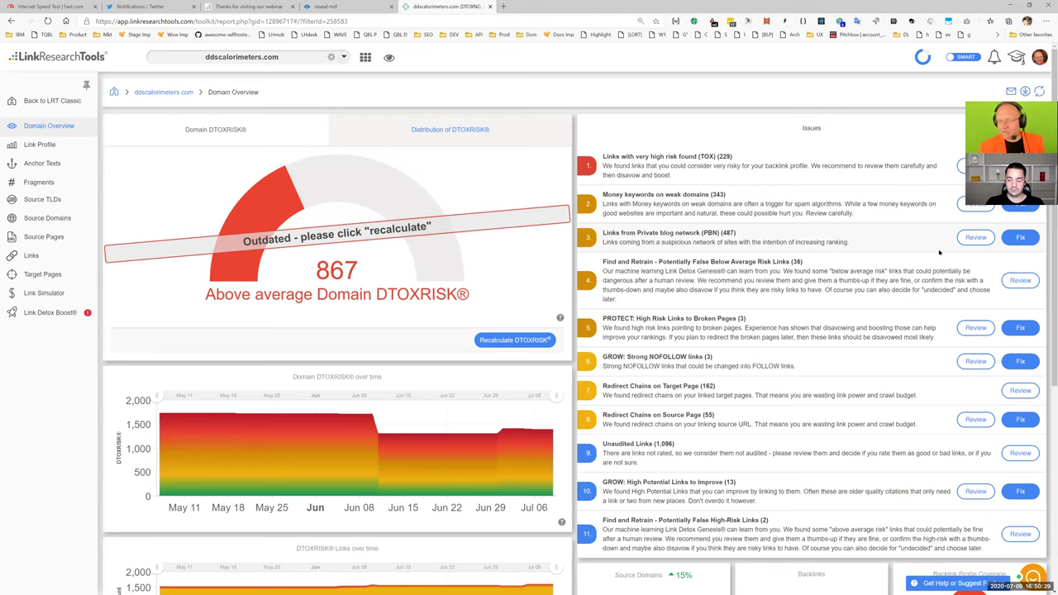
pyautogui.click(976, 238)
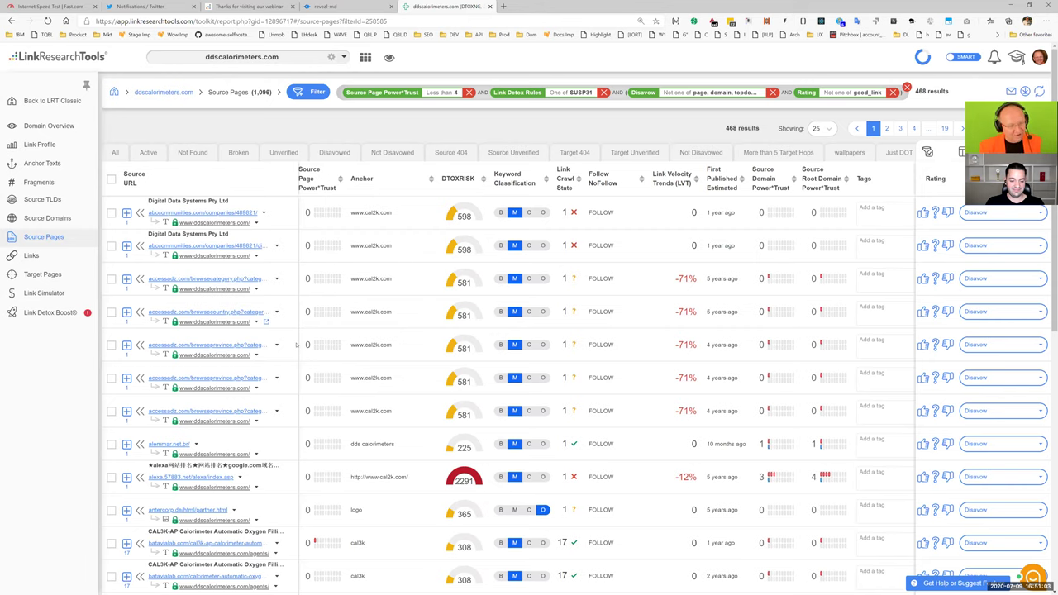
# - Go to page 2 of the source pages and expand, then collapse, the third link's redirect trace
pyautogui.scroll(-6, 336, 291)
pyautogui.scroll(-2, 368, 297)
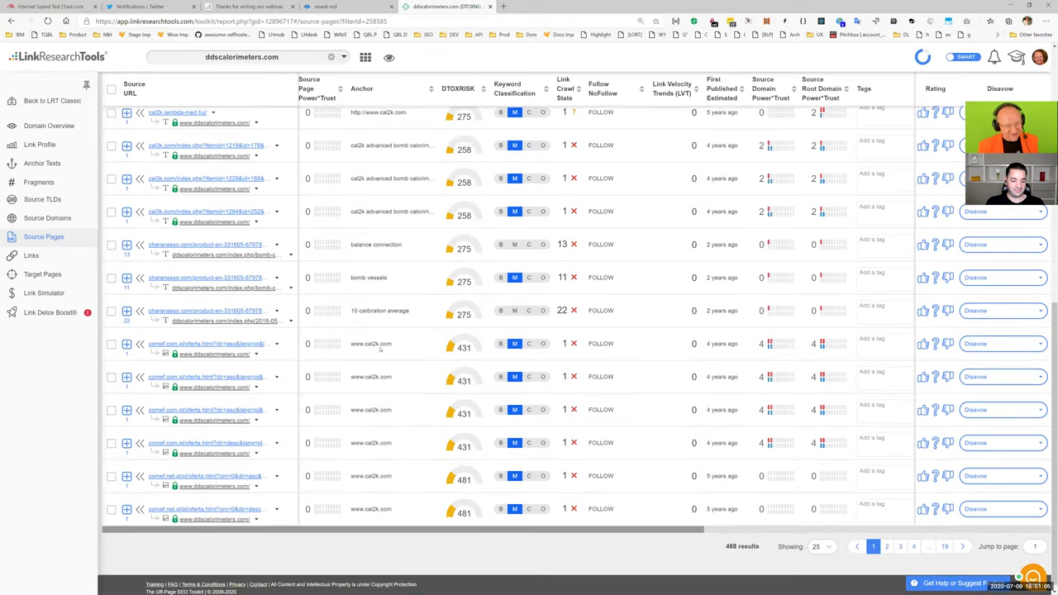
pyautogui.click(887, 539)
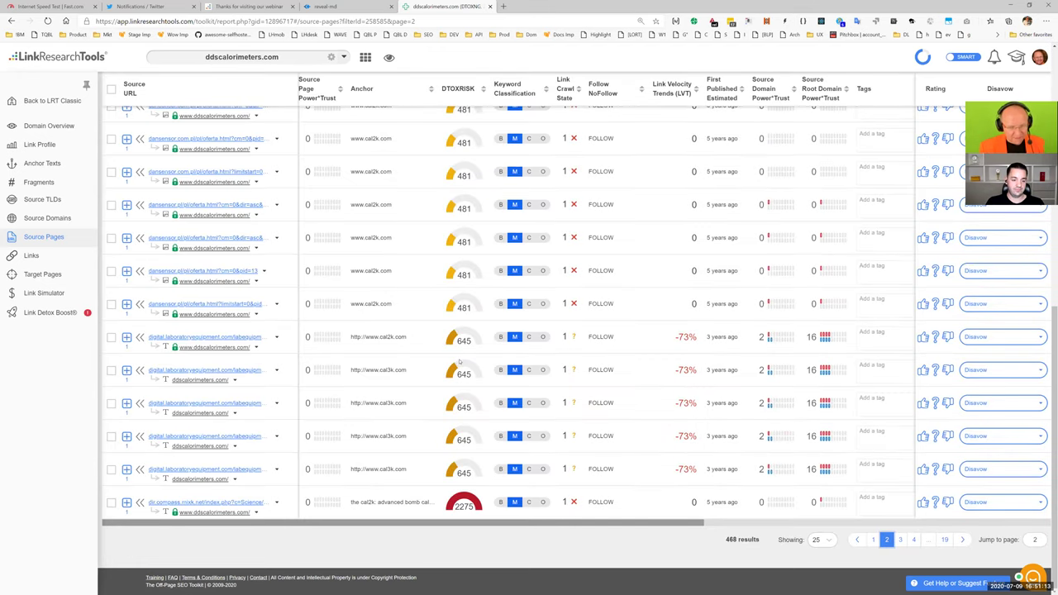
pyautogui.scroll(10, 403, 204)
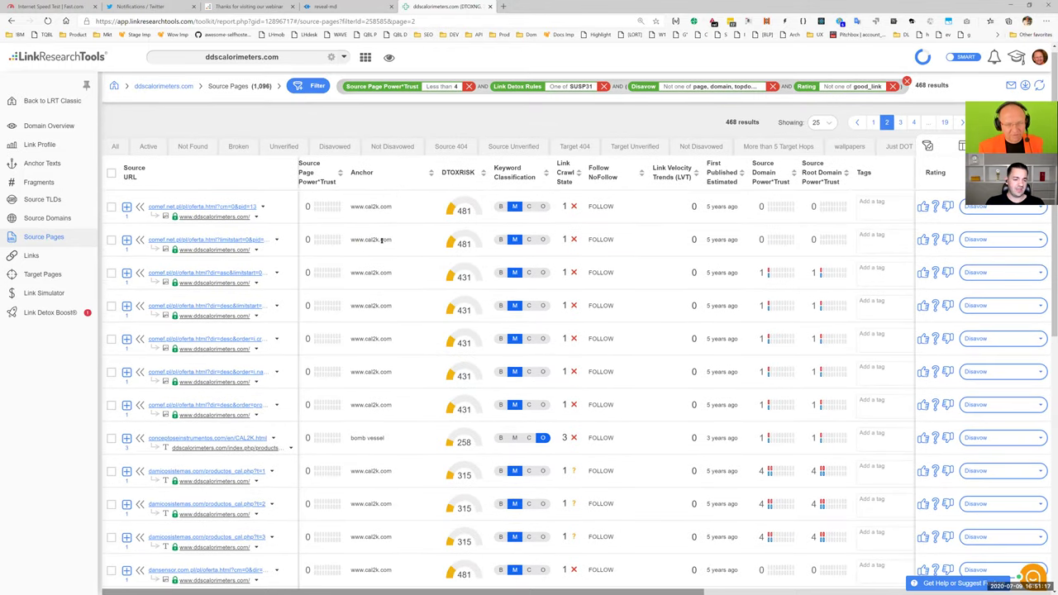
pyautogui.moveTo(364, 240); pyautogui.dragTo(392, 240)
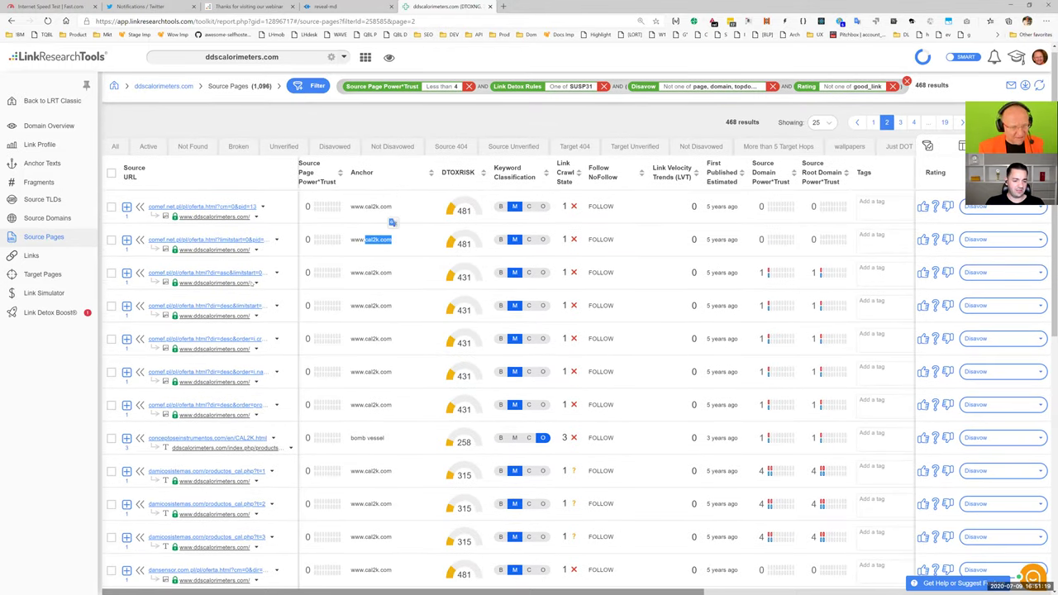
pyautogui.click(127, 273)
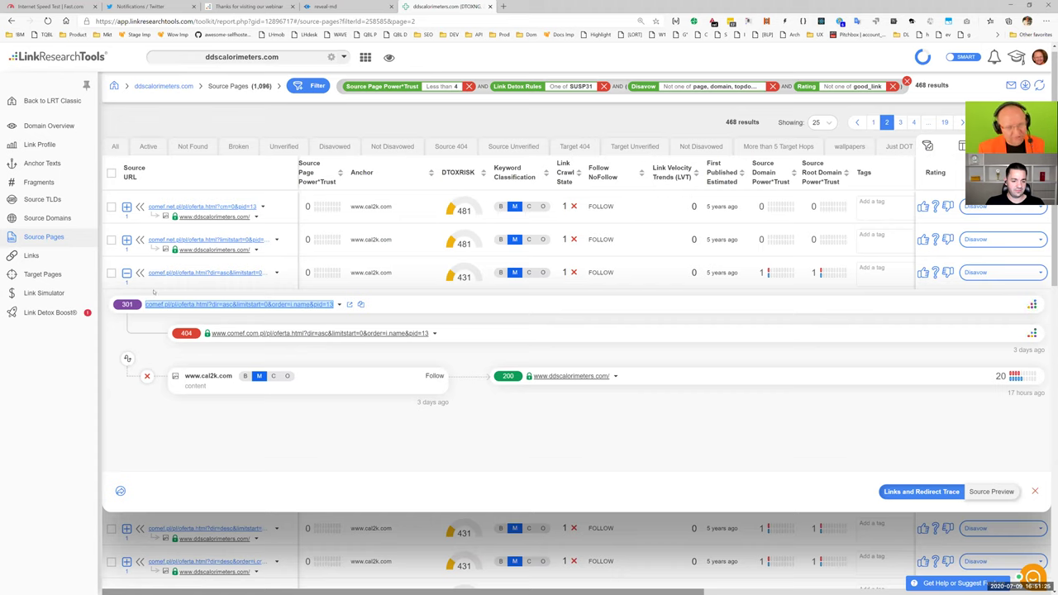
pyautogui.click(127, 272)
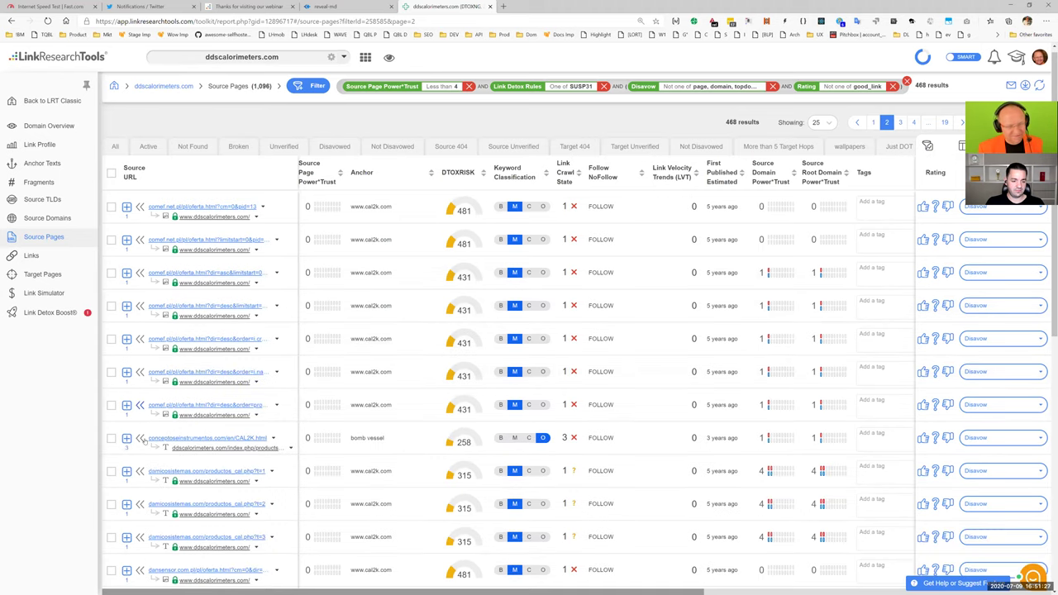
# - Classify the 'bomb vessel' anchor as a money keyword and copy that anchor text
pyautogui.scroll(-3, 172, 444)
pyautogui.scroll(-1, 172, 444)
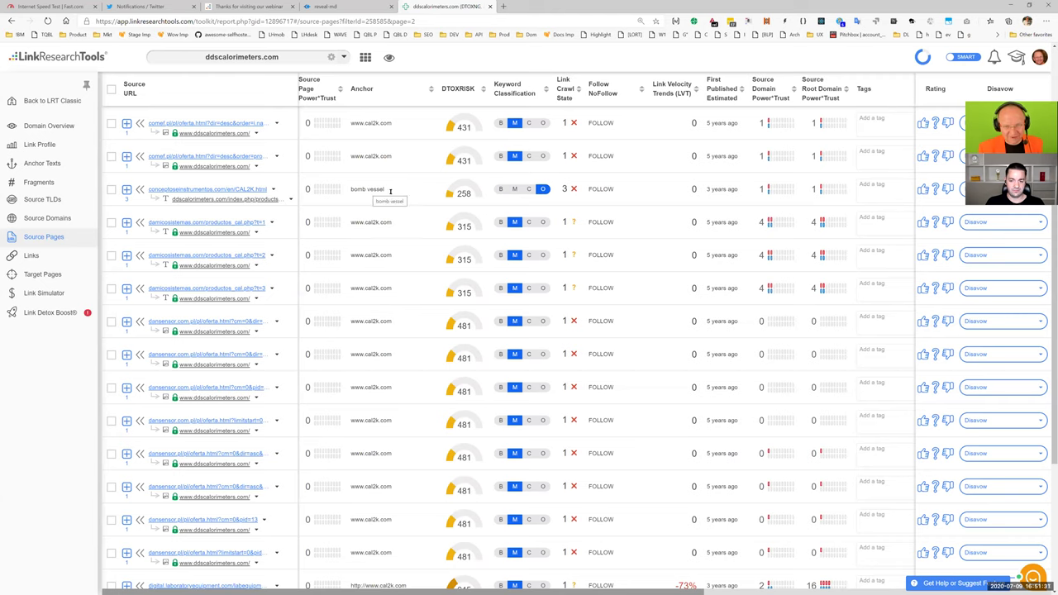
pyautogui.click(515, 188)
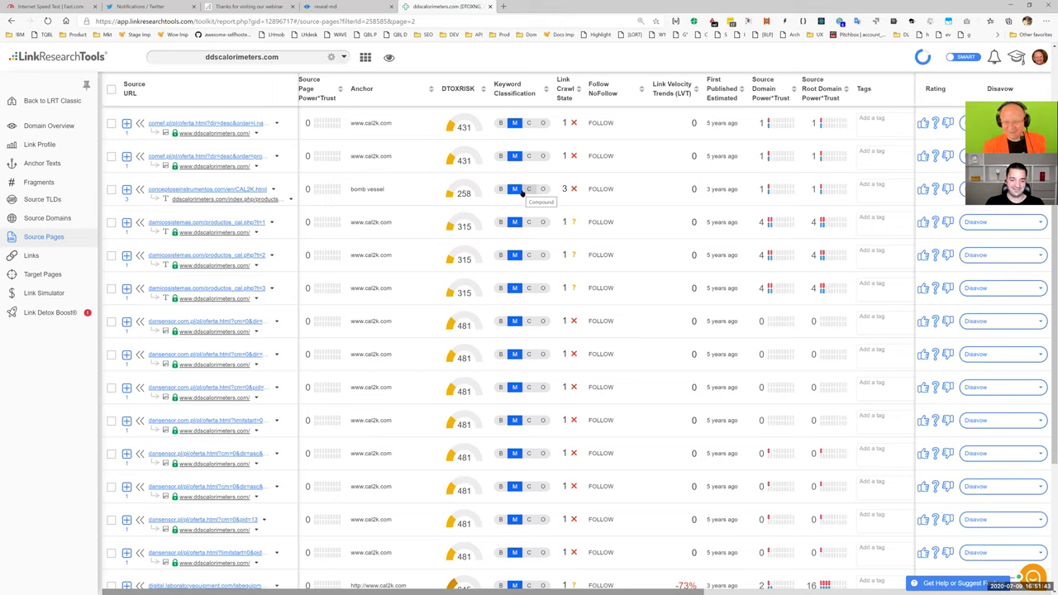
pyautogui.moveTo(352, 189); pyautogui.dragTo(385, 189)
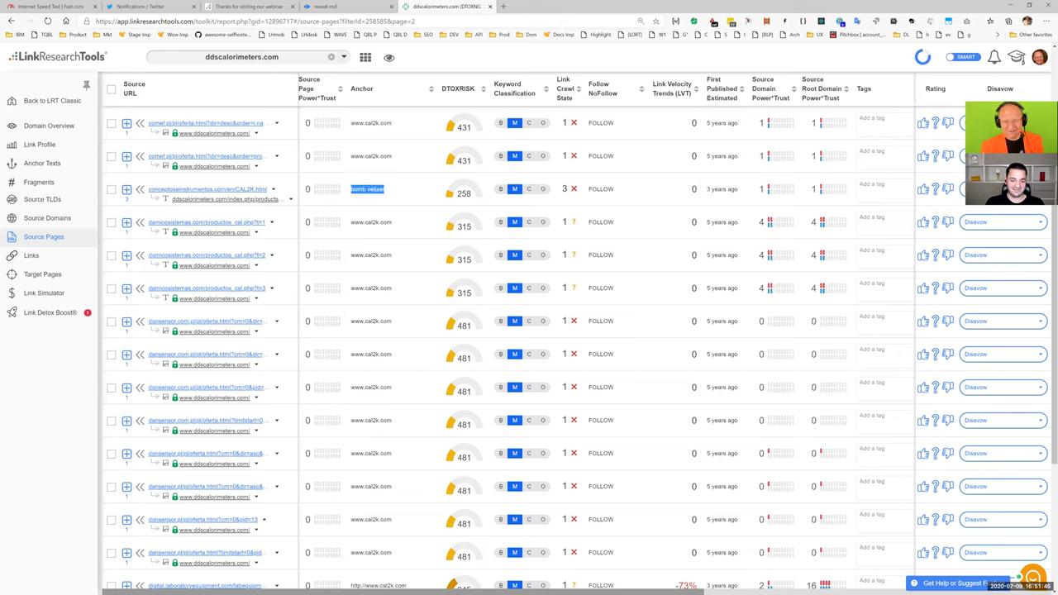
pyautogui.hotkey('ctrl', 'c')
# - Search Google for 'bomb vessel' in a new tab, then close it
pyautogui.hotkey('ctrl', 't')
pyautogui.hotkey('ctrl', 'v')
pyautogui.press('Return')
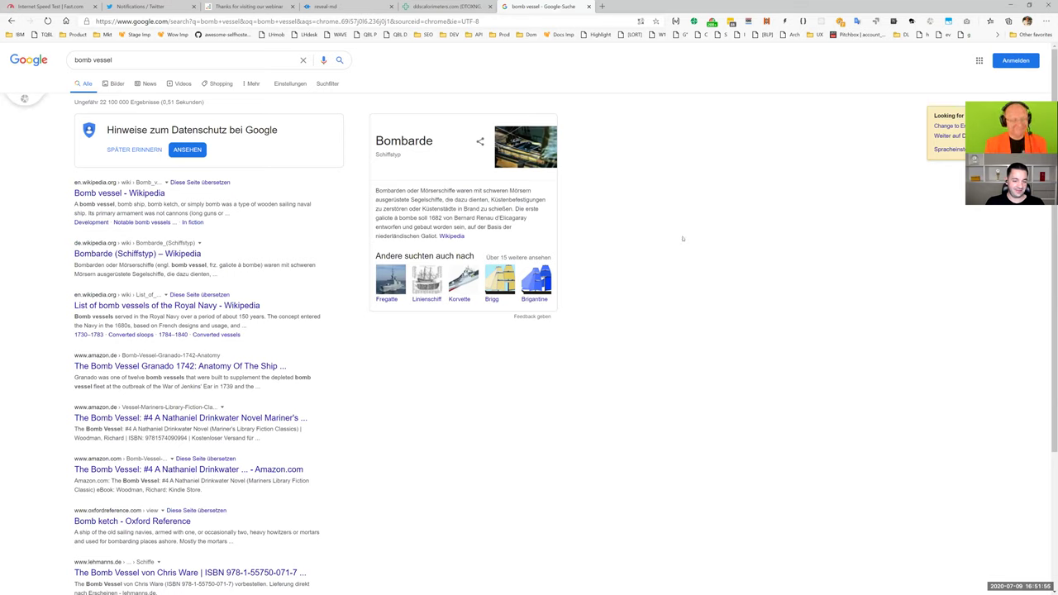
pyautogui.hotkey('ctrl', 'w')
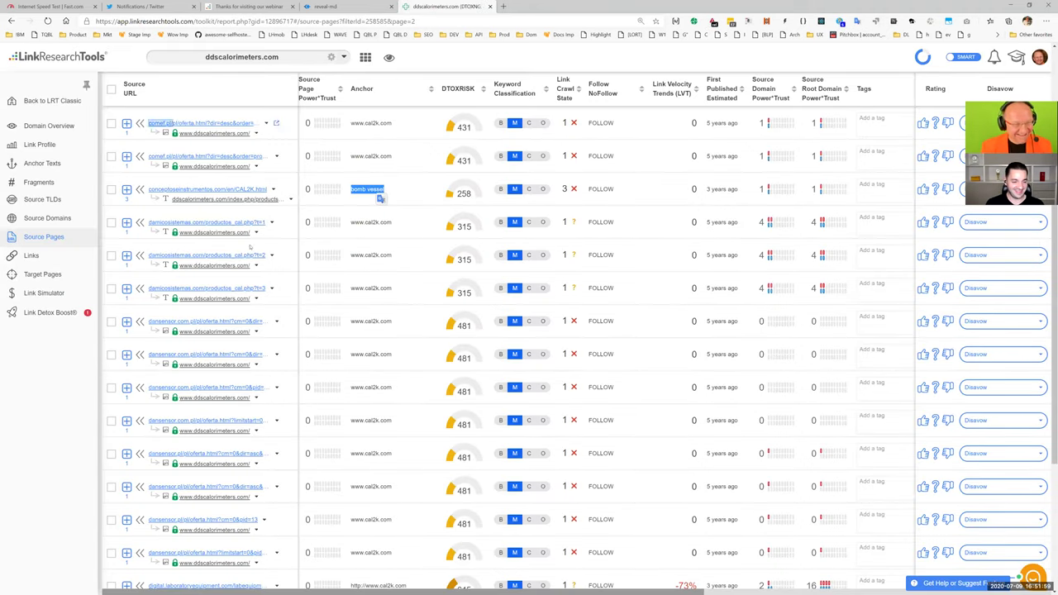
# - Sort the 468 filtered source pages by Source Page Power*Trust, toggling the sort direction
pyautogui.scroll(-4, 311, 160)
pyautogui.scroll(6, 501, 321)
pyautogui.scroll(2, 501, 320)
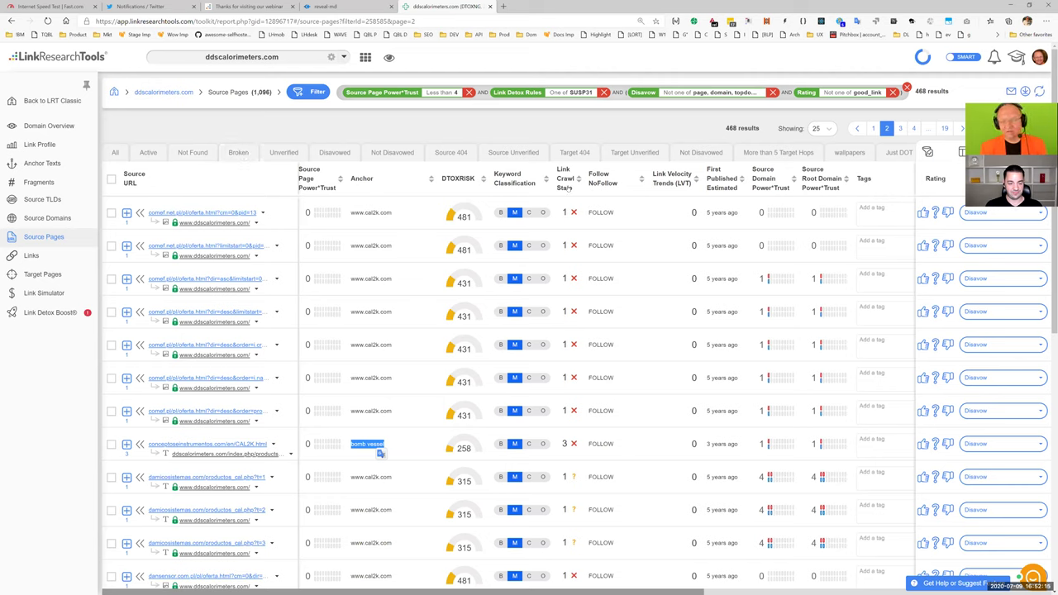
pyautogui.click(317, 179)
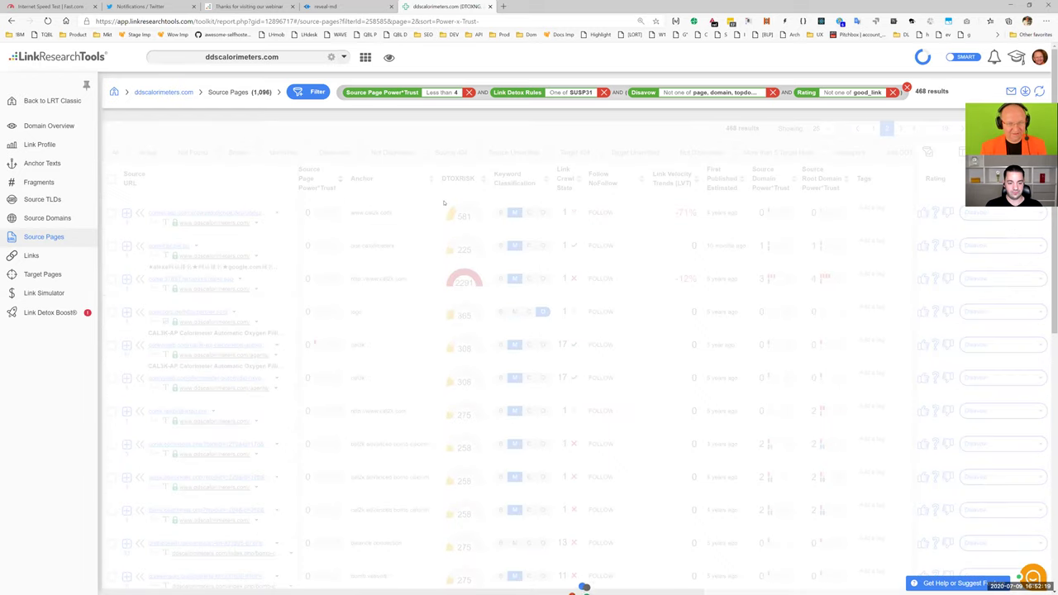
pyautogui.click(322, 187)
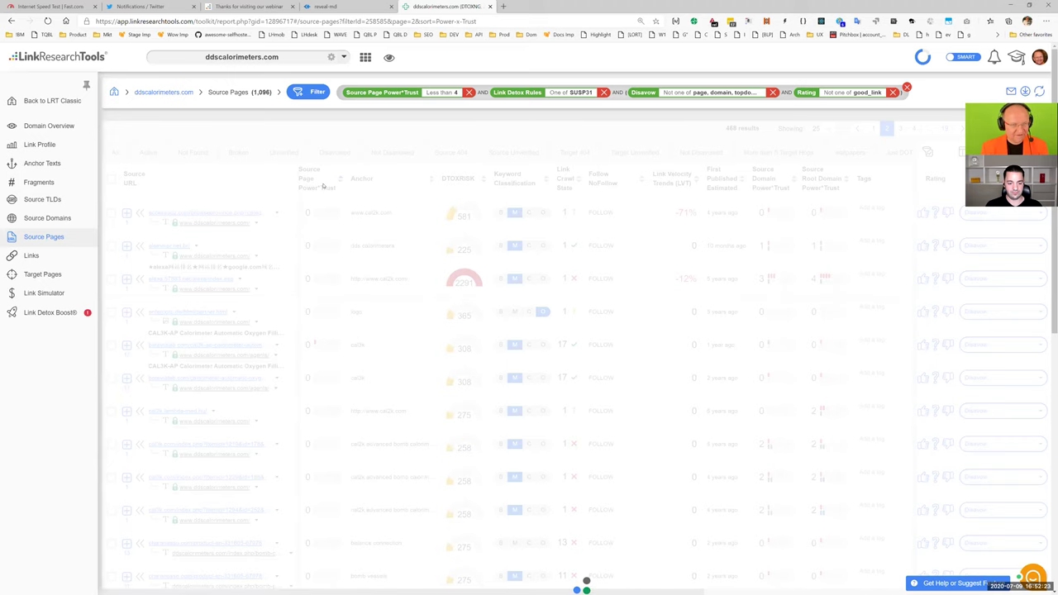
pyautogui.click(322, 186)
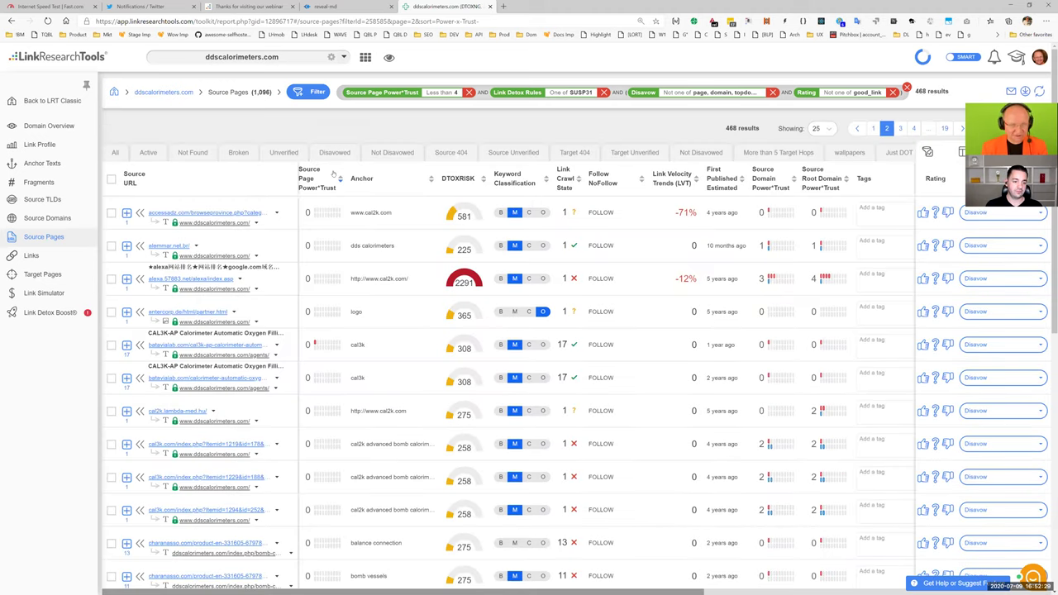
pyautogui.click(484, 151)
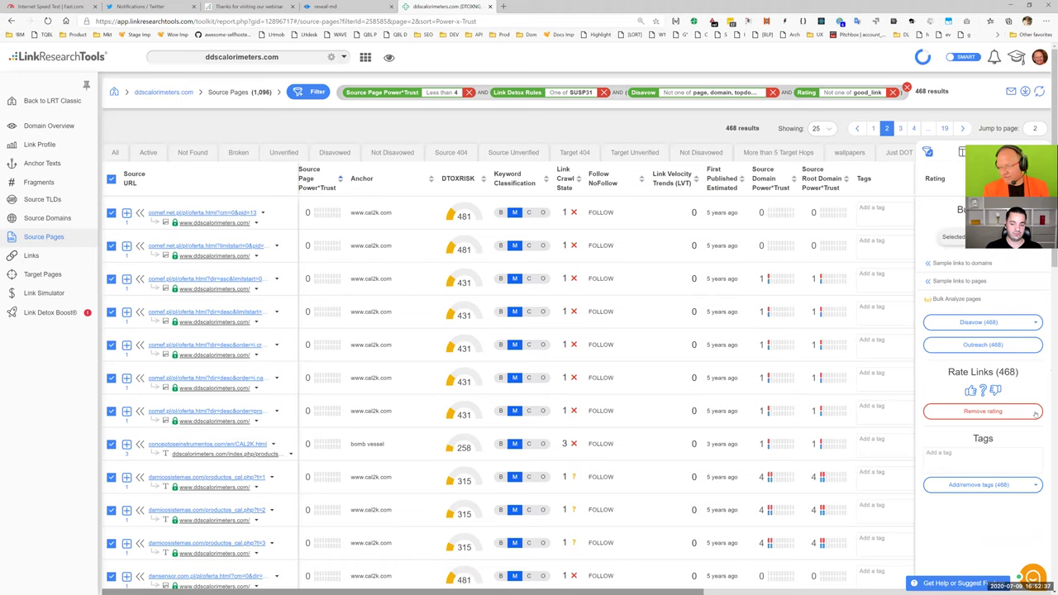
# - Disavow all 468 filtered source-page links at Root-Domain level and confirm
pyautogui.click(1030, 323)
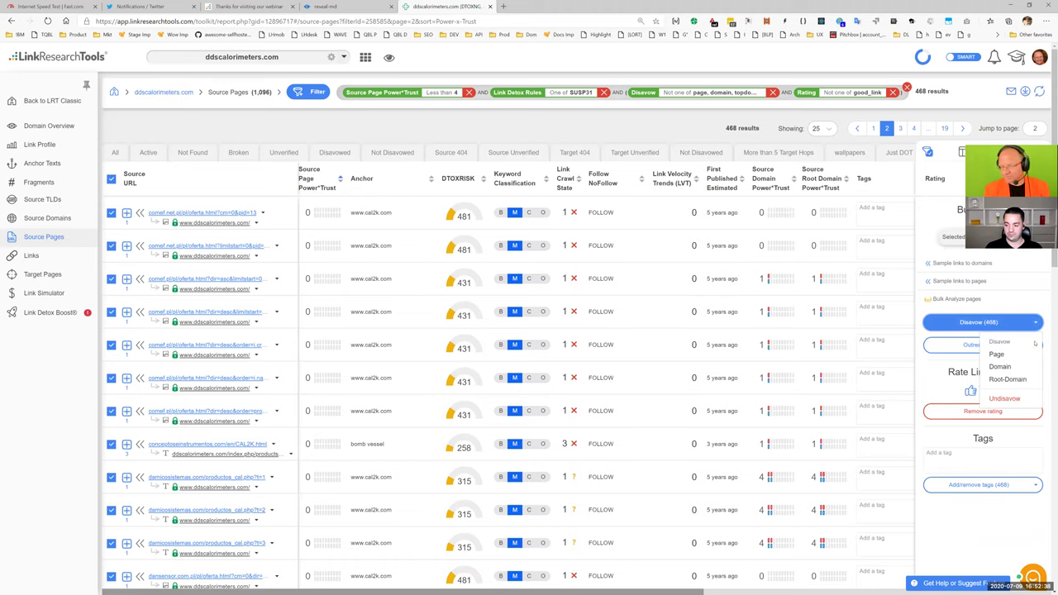
pyautogui.click(1010, 378)
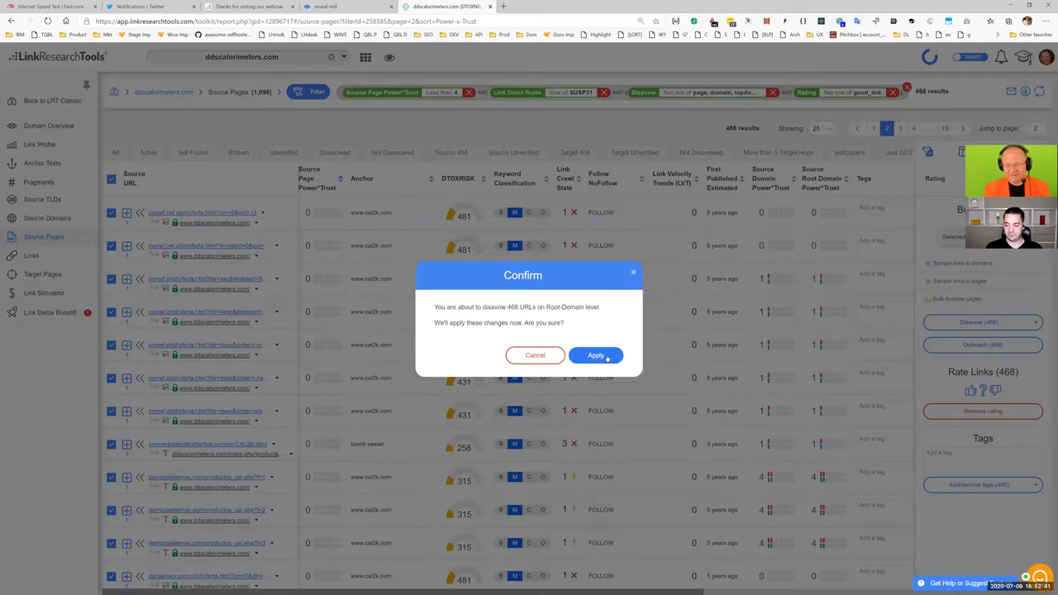
pyautogui.click(602, 356)
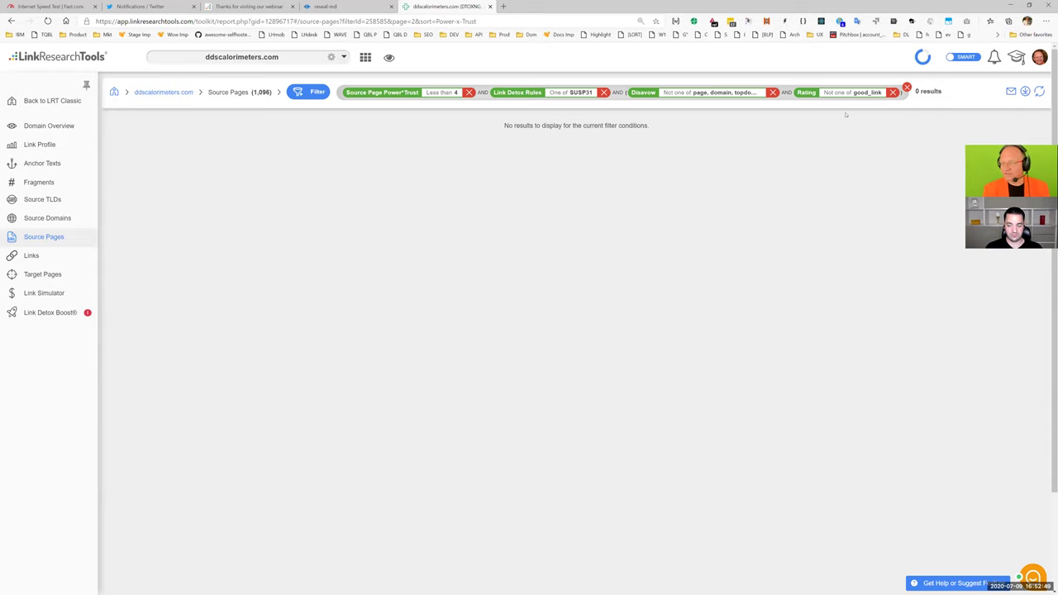
# - Remove all active filter chips from the Source Pages report
pyautogui.click(906, 88)
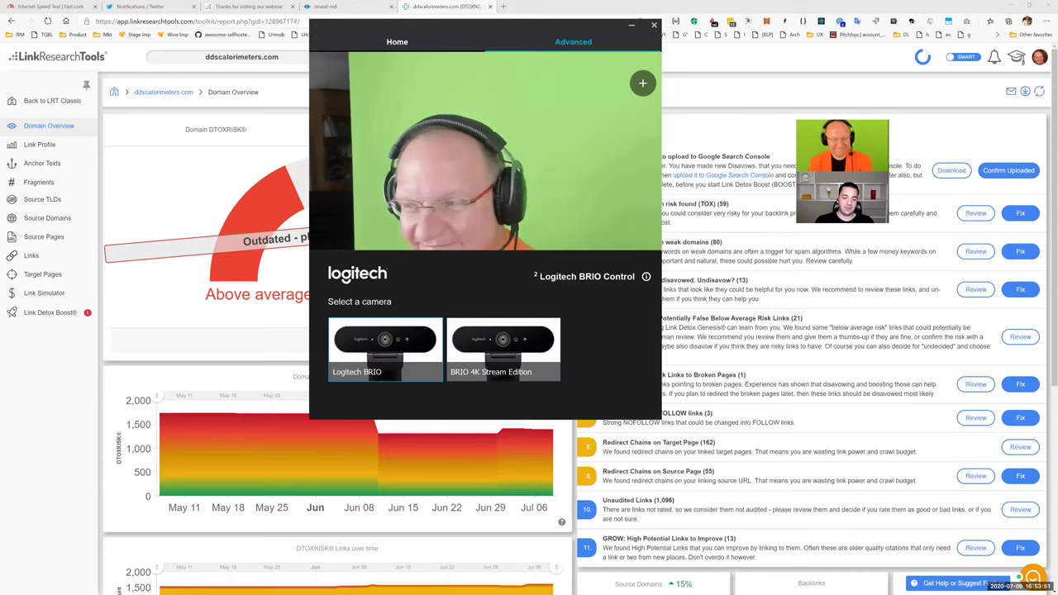
# - Glance at the Typora sites list, then return to the report with Snagit Editor on top
pyautogui.hotkey('alt', 'Tab')
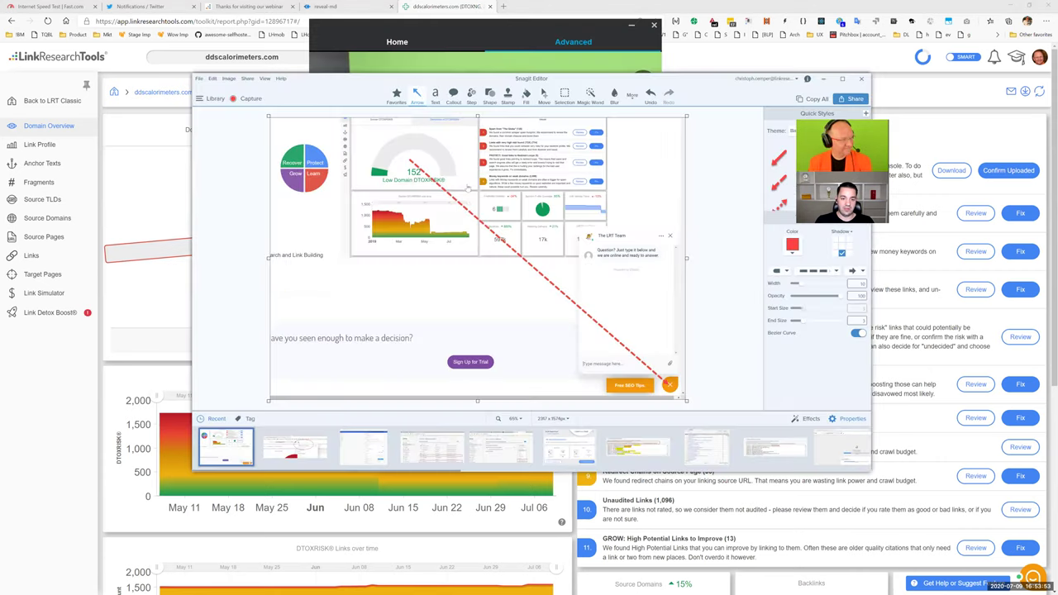
pyautogui.hotkey('alt', 'Tab')
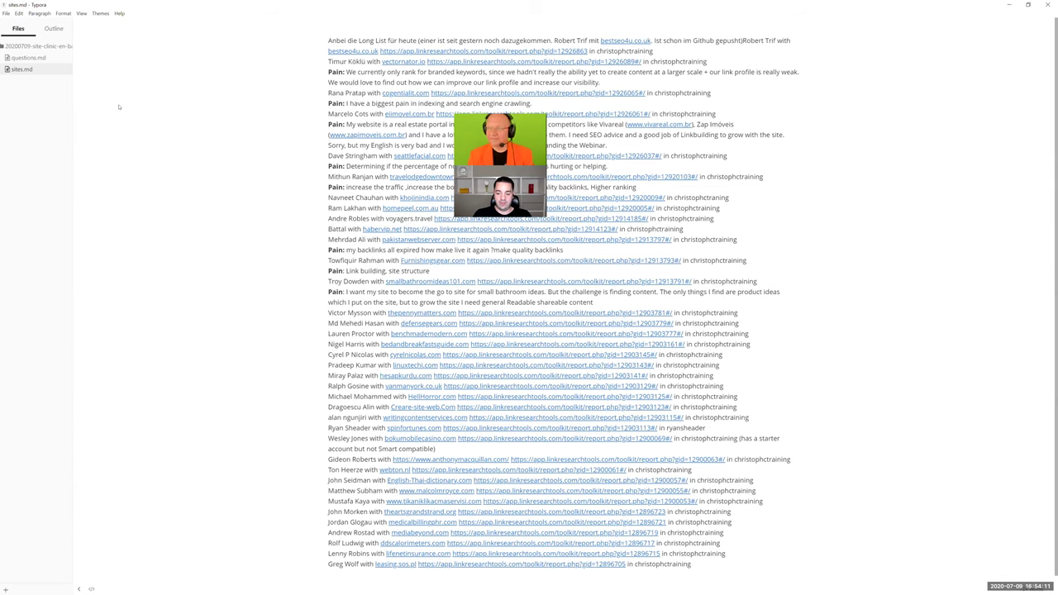
pyautogui.hotkey('alt', 'Tab')
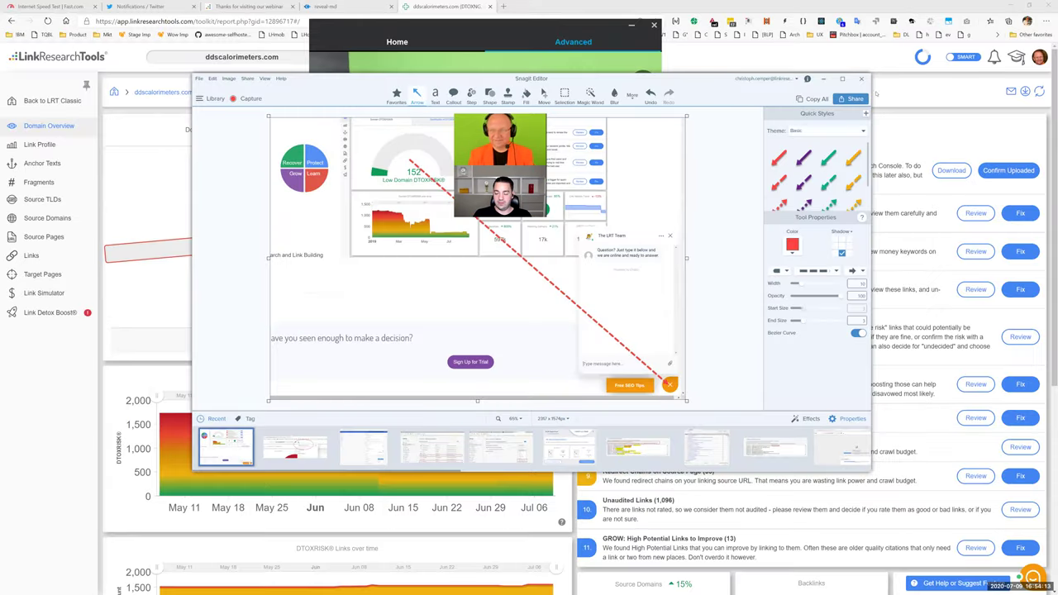
# - Close Snagit Editor without saving the capture and bring the Domain Overview forward
pyautogui.click(862, 78)
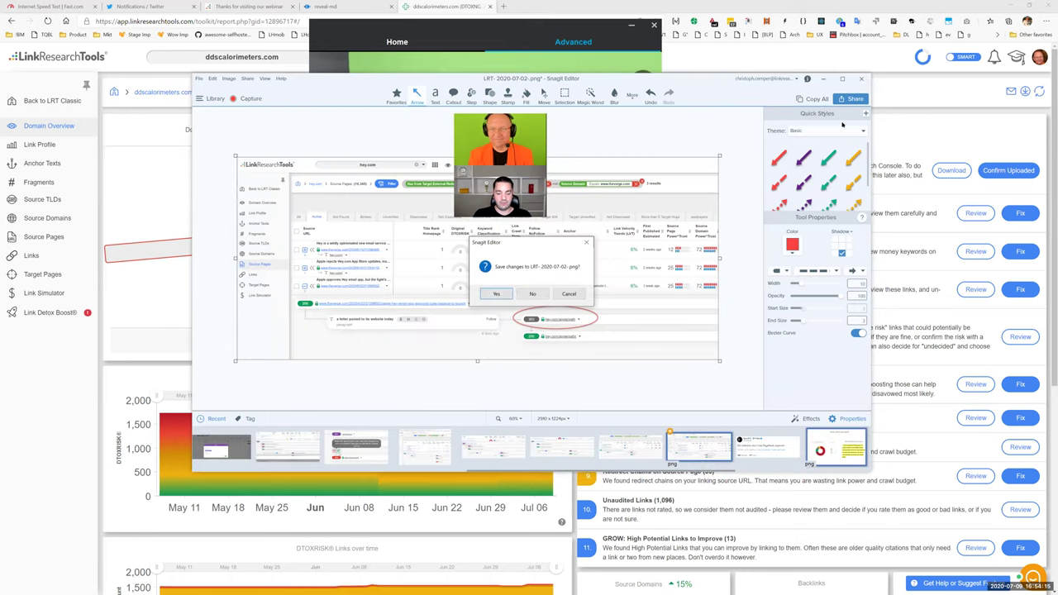
pyautogui.press('n')
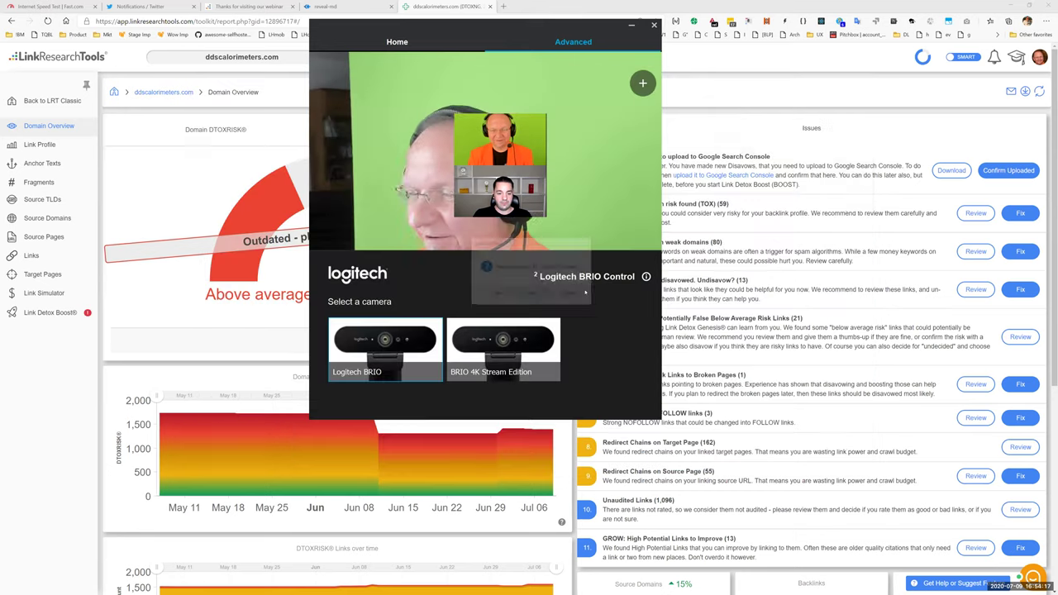
pyautogui.click(786, 100)
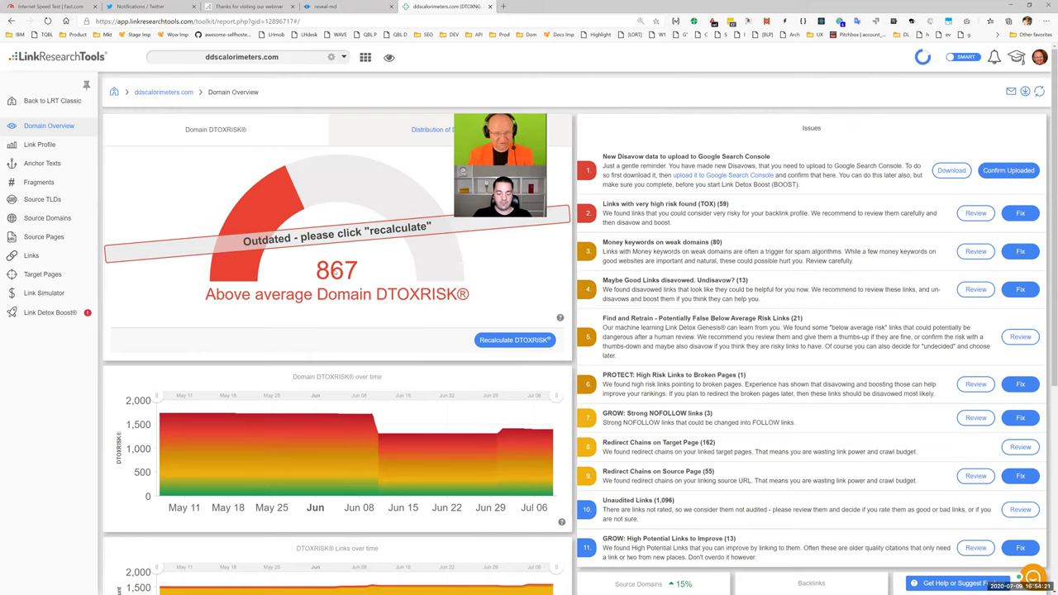
# - Review the DTOXRISK recalculation NOFOLLOW options without recalculating, then open Source Pages
pyautogui.moveTo(291, 239); pyautogui.dragTo(345, 235)
pyautogui.click(514, 340)
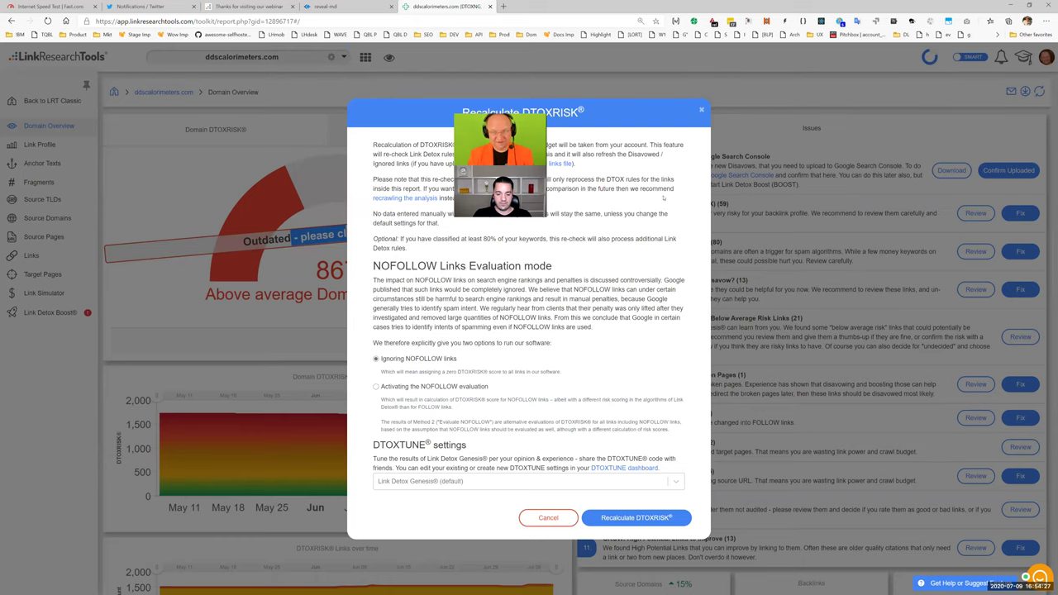
pyautogui.click(701, 109)
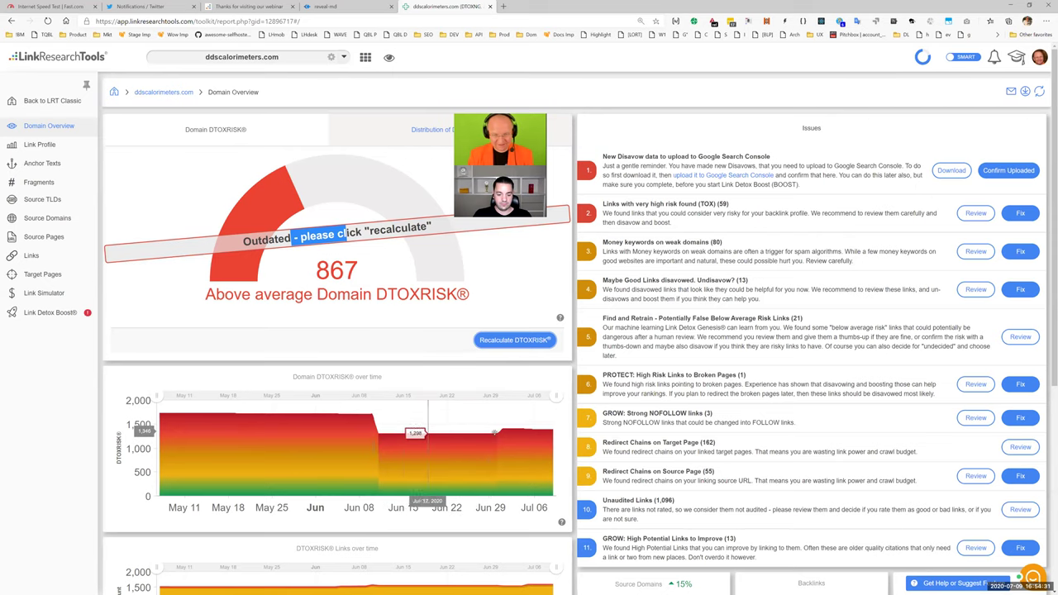
pyautogui.click(548, 340)
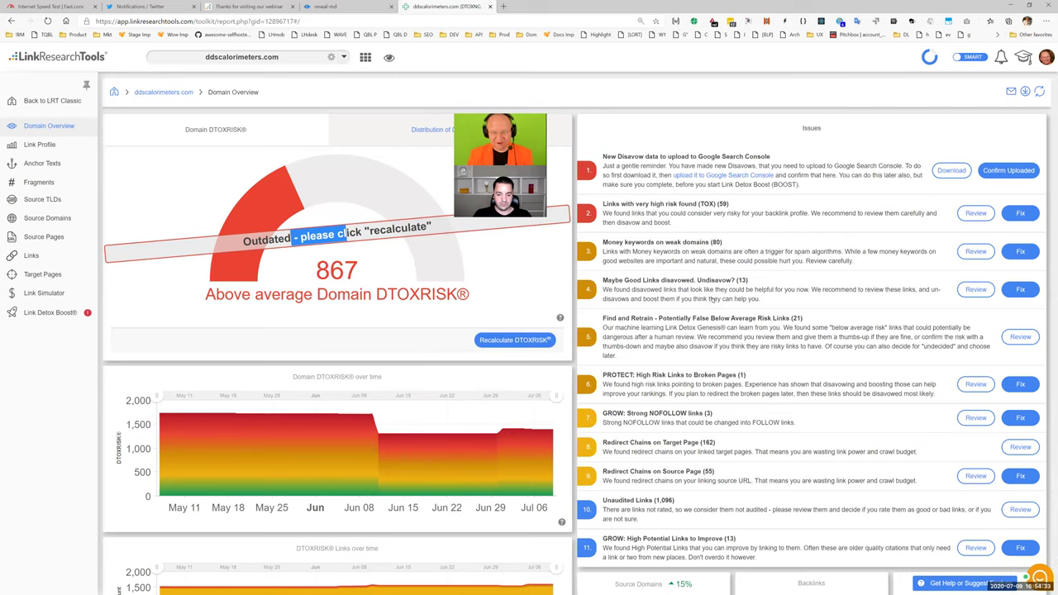
pyautogui.moveTo(406, 359); pyautogui.dragTo(473, 363)
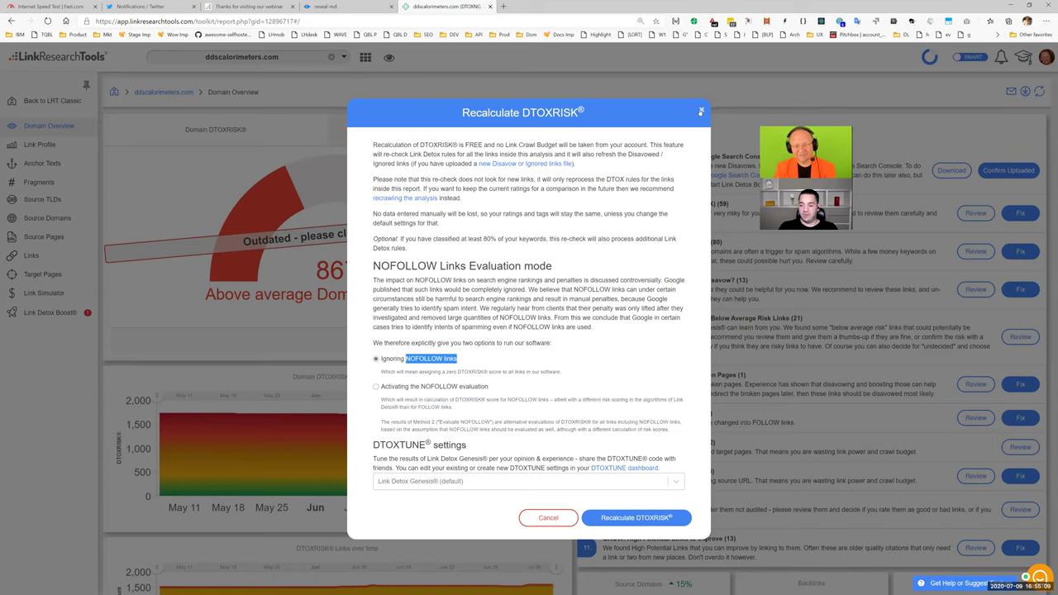
pyautogui.click(700, 110)
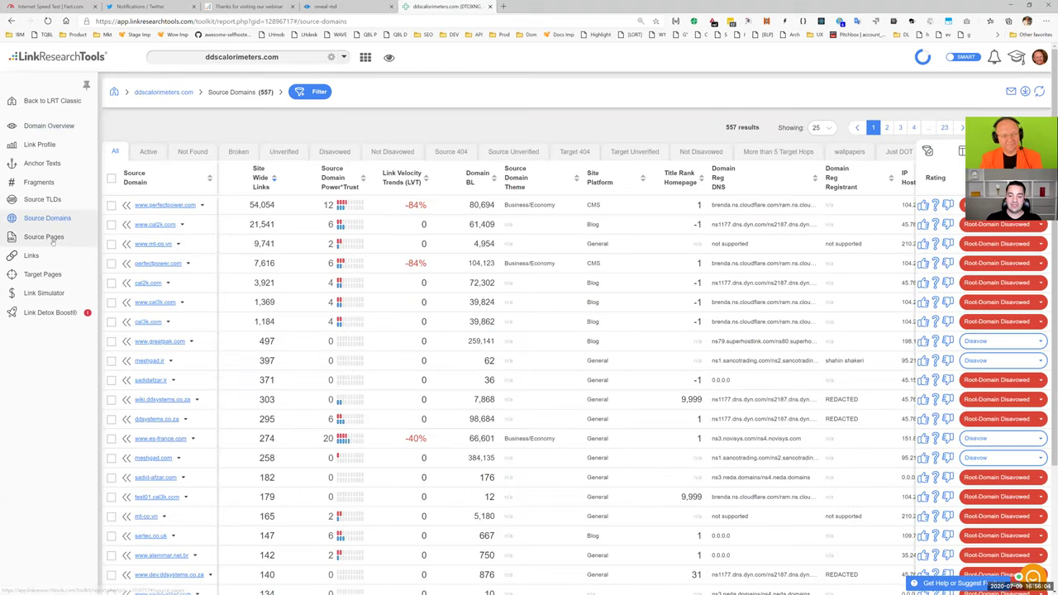
pyautogui.click(52, 241)
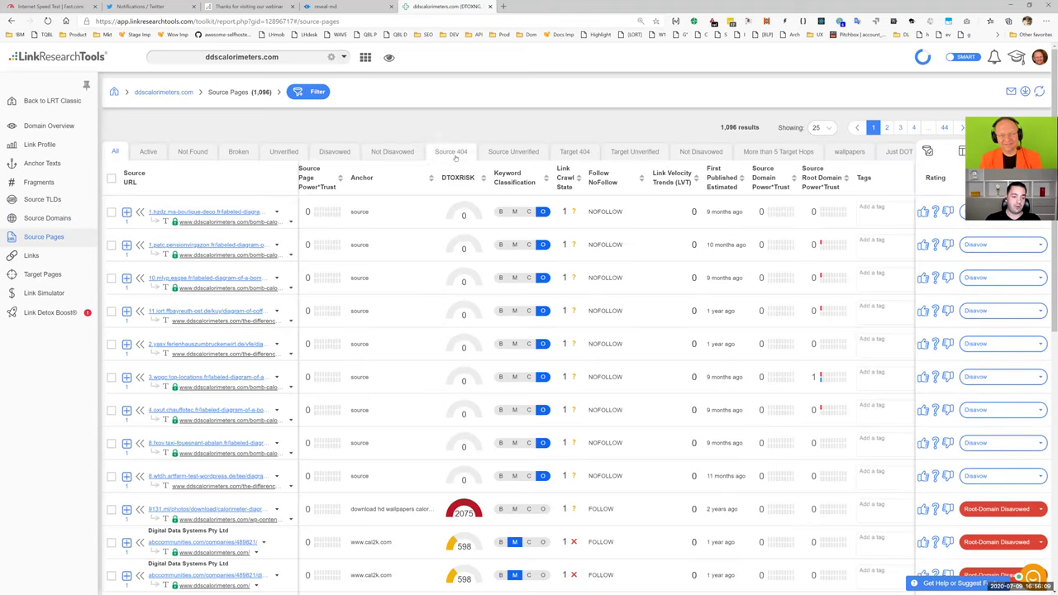
# - Start a new Source Pages filter with a Follow NoFollow rule set to NOFOLLOW
pyautogui.click(319, 93)
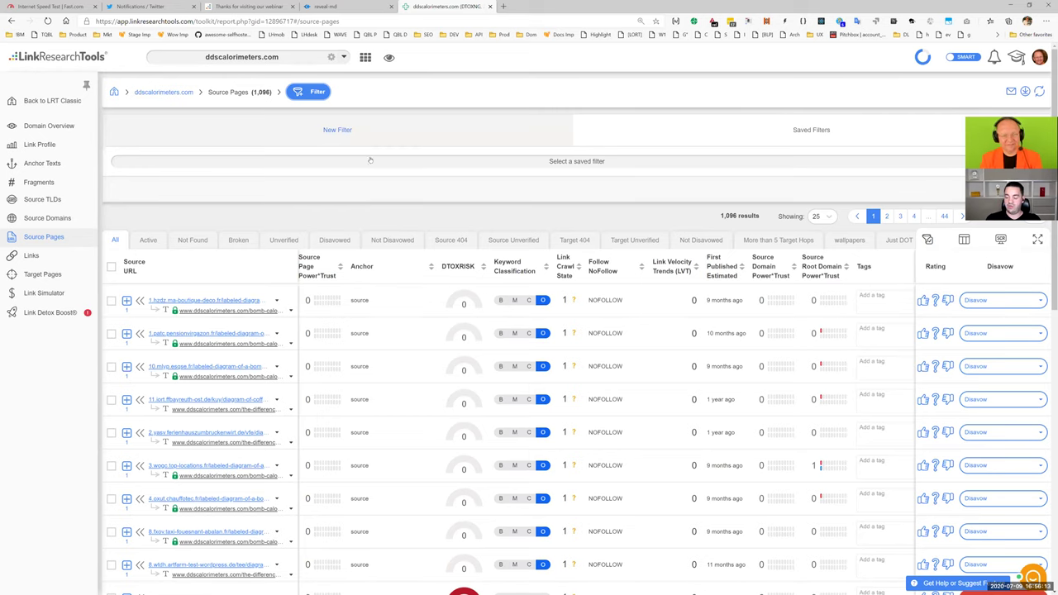
pyautogui.click(333, 131)
pyautogui.click(168, 163)
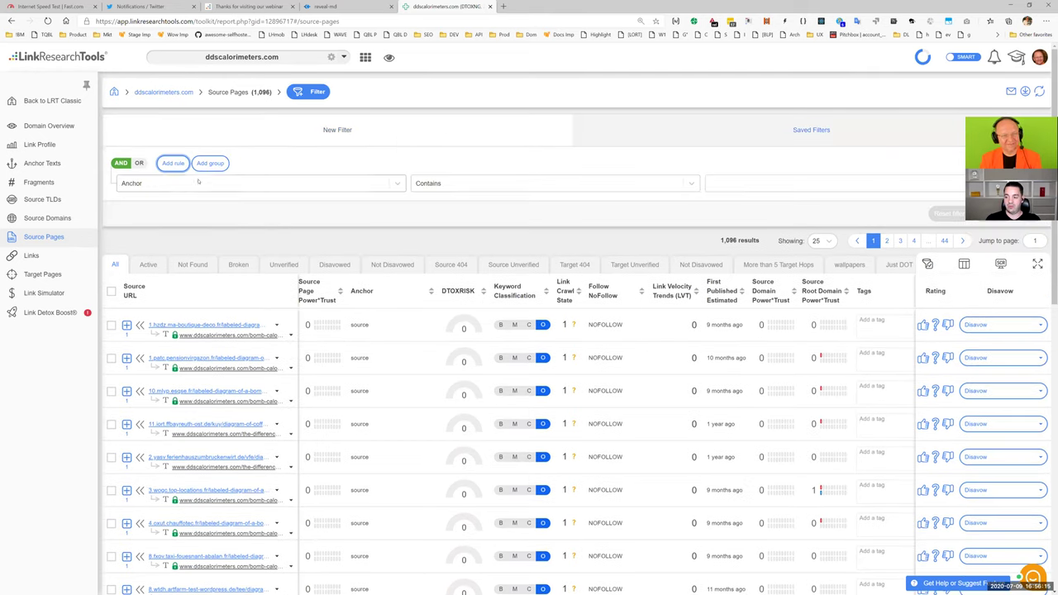
pyautogui.click(187, 186)
pyautogui.write('stat')
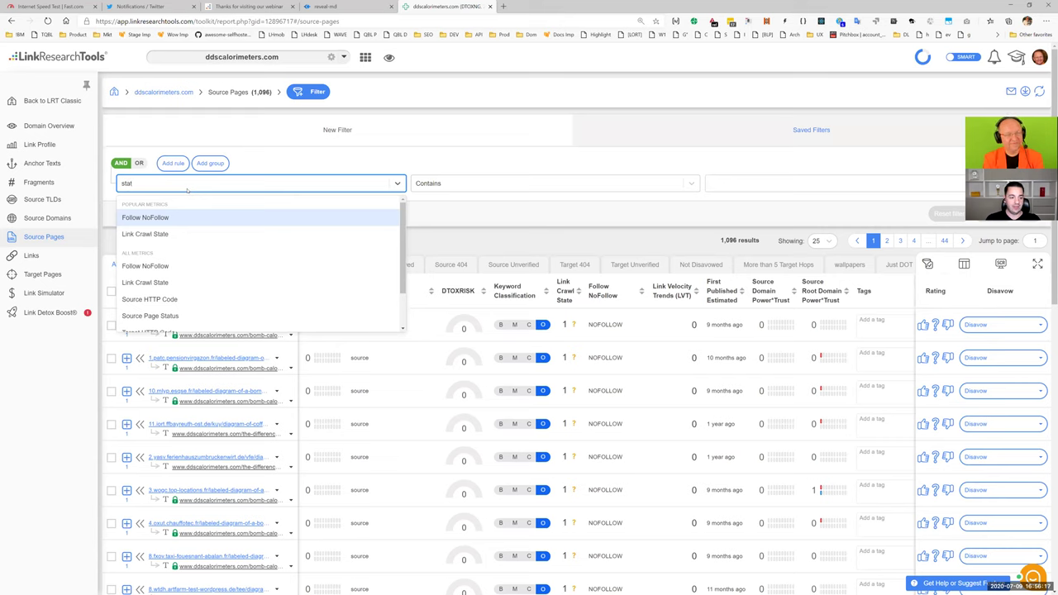
pyautogui.press('Return')
pyautogui.click(773, 189)
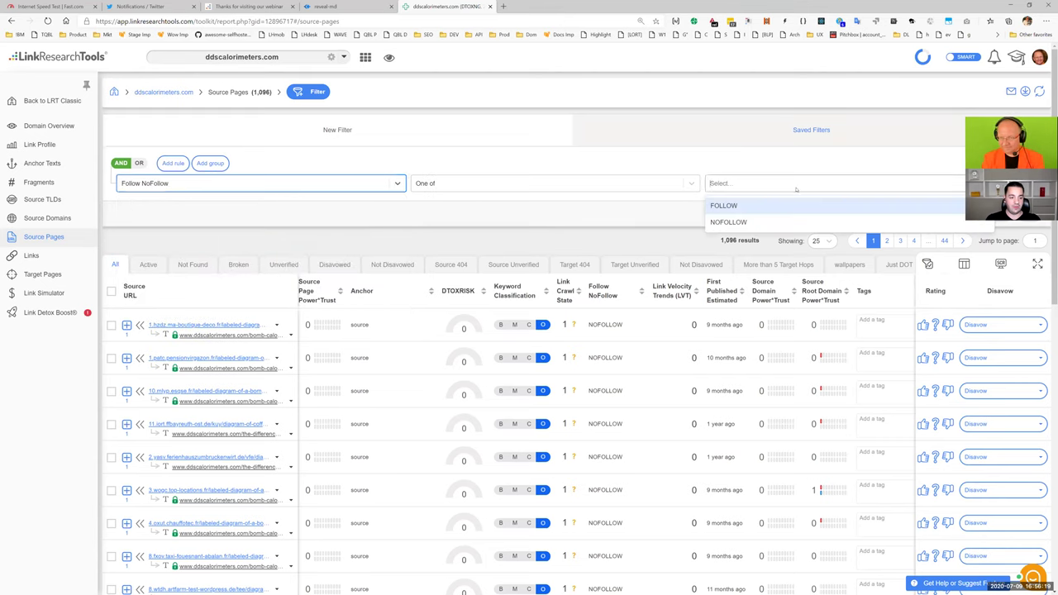
pyautogui.click(818, 223)
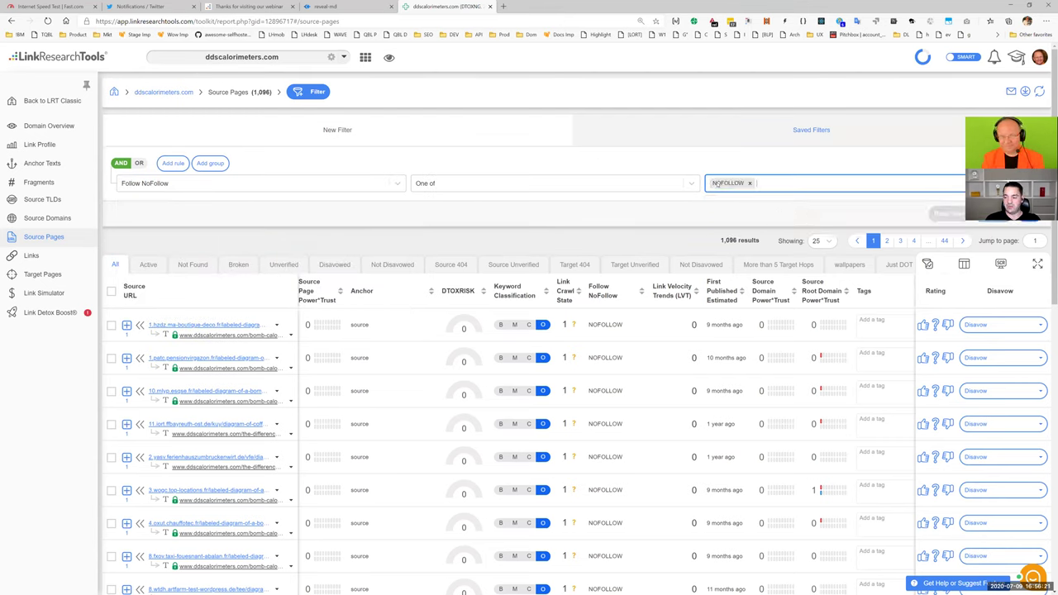
# - Add a Source Page Power*Trust greater than 4 rule and apply the filter
pyautogui.click(172, 163)
pyautogui.click(272, 204)
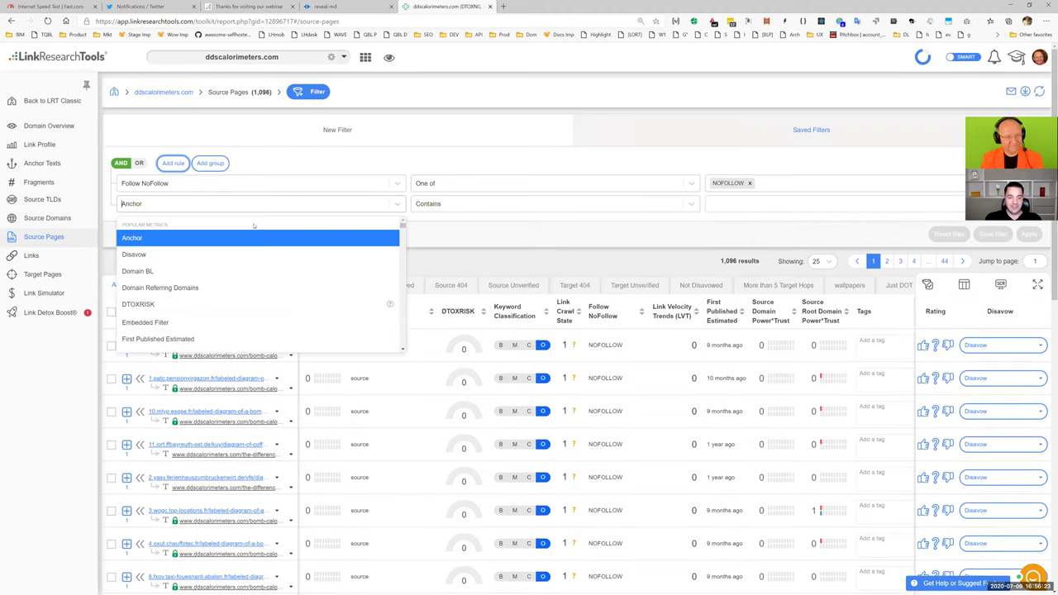
pyautogui.write('sta')
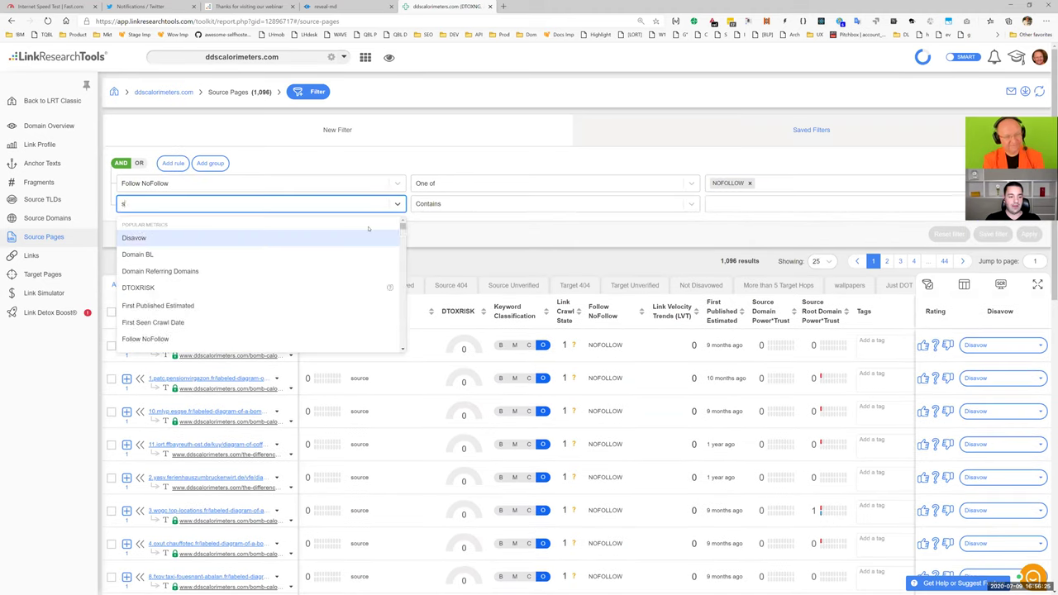
pyautogui.press('BackSpace')
pyautogui.press('BackSpace')
pyautogui.press('BackSpace')
pyautogui.write('powe')
pyautogui.press('Down')
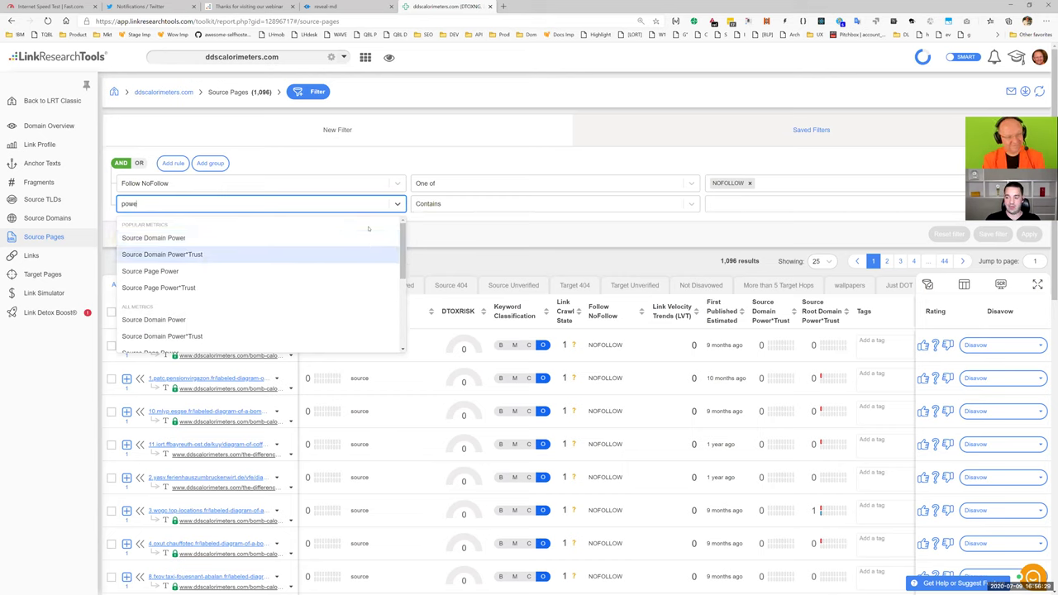
pyautogui.press('Down')
pyautogui.press('Down')
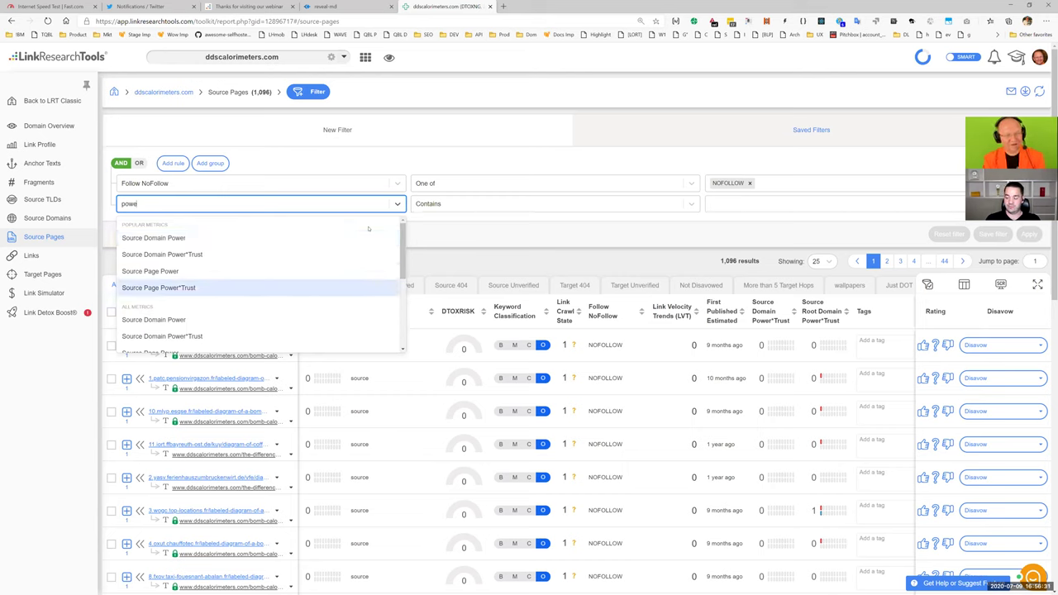
pyautogui.press('Return')
pyautogui.click(499, 210)
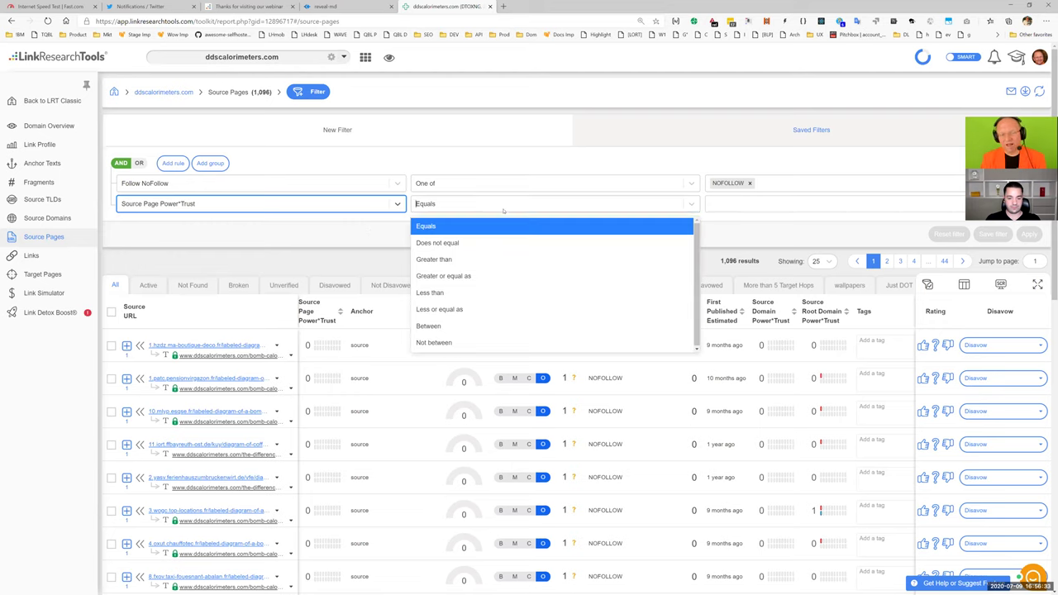
pyautogui.click(503, 259)
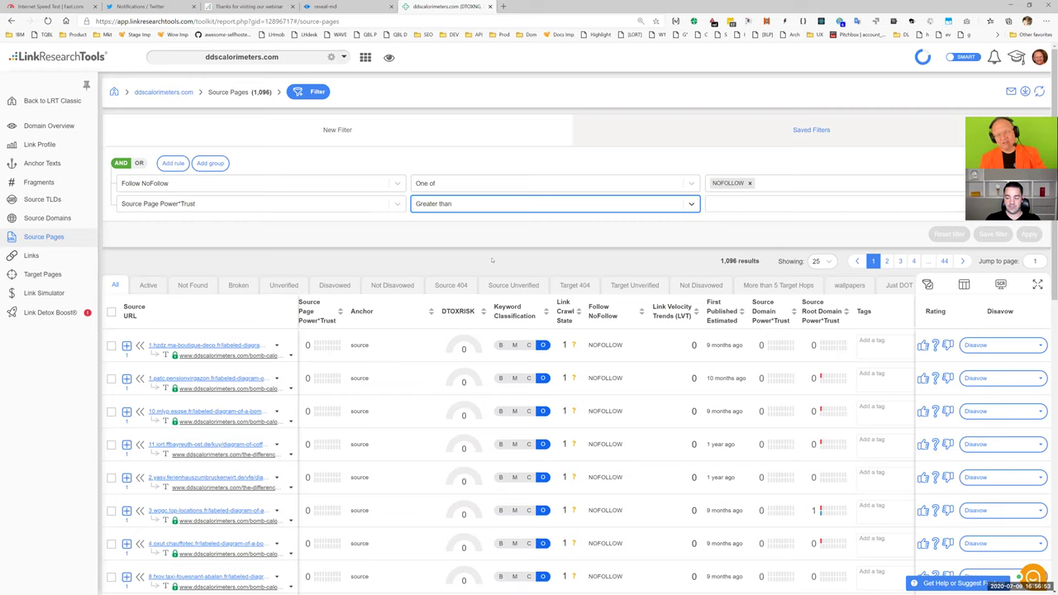
pyautogui.click(718, 204)
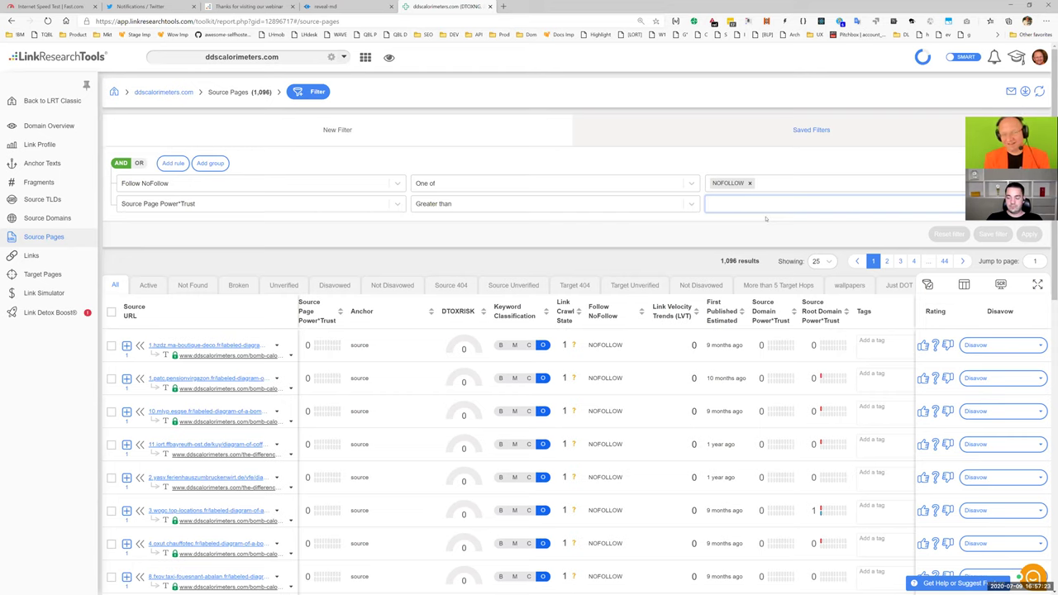
pyautogui.write('4')
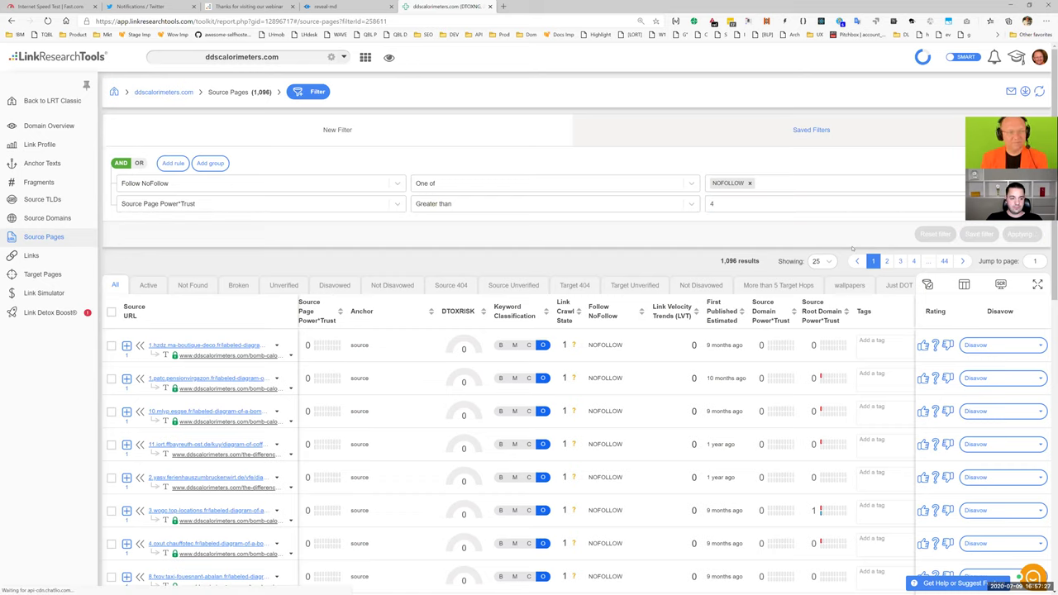
pyautogui.click(1030, 235)
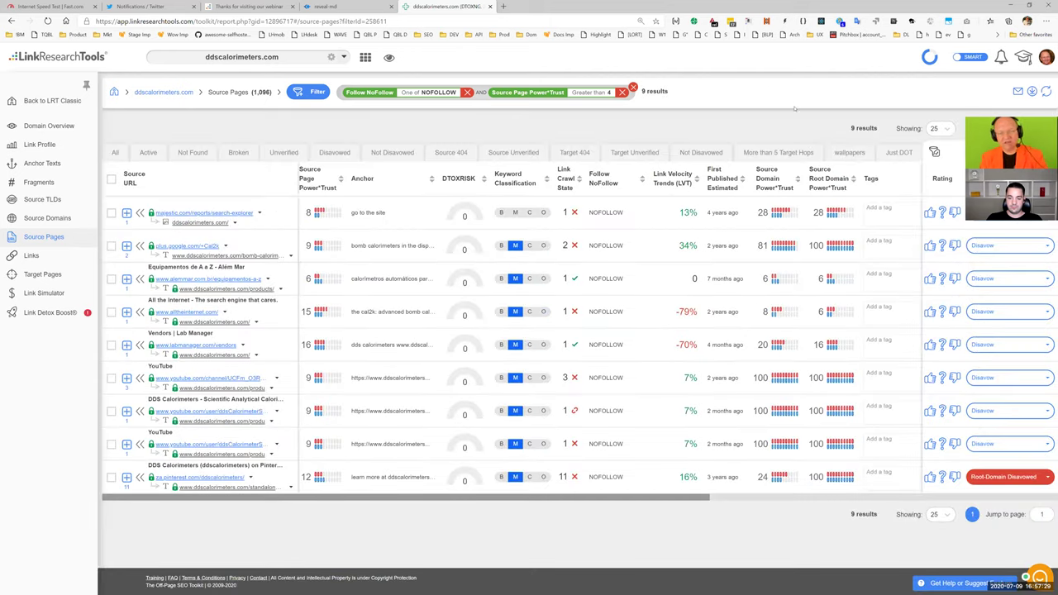
# - Note the 9 filtered results and classify the majestic.com link's keywords as O
pyautogui.moveTo(253, 92); pyautogui.dragTo(274, 92)
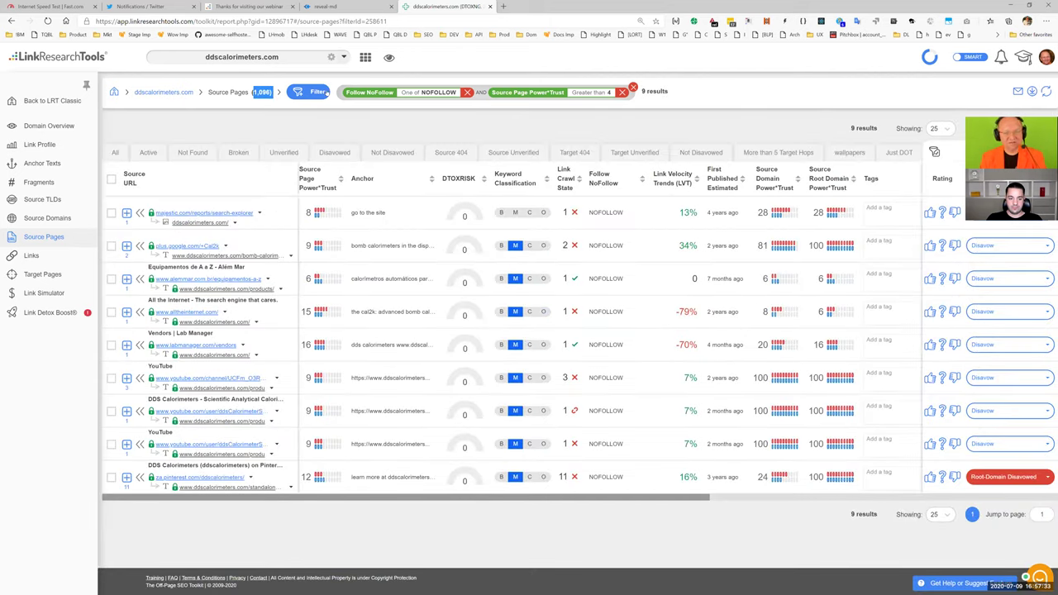
pyautogui.moveTo(643, 92); pyautogui.dragTo(681, 92)
pyautogui.click(735, 105)
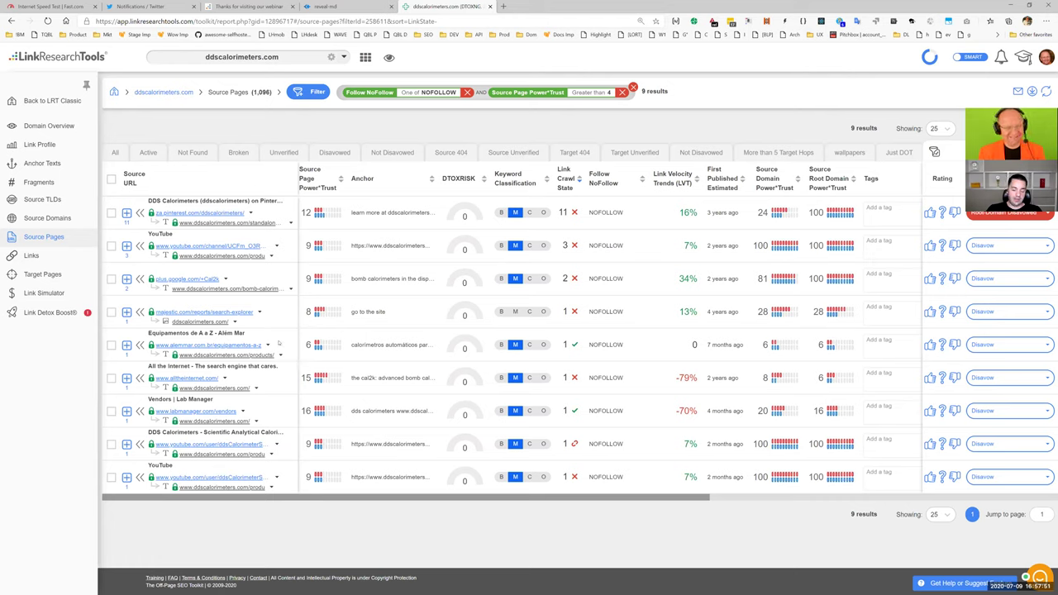
pyautogui.click(543, 312)
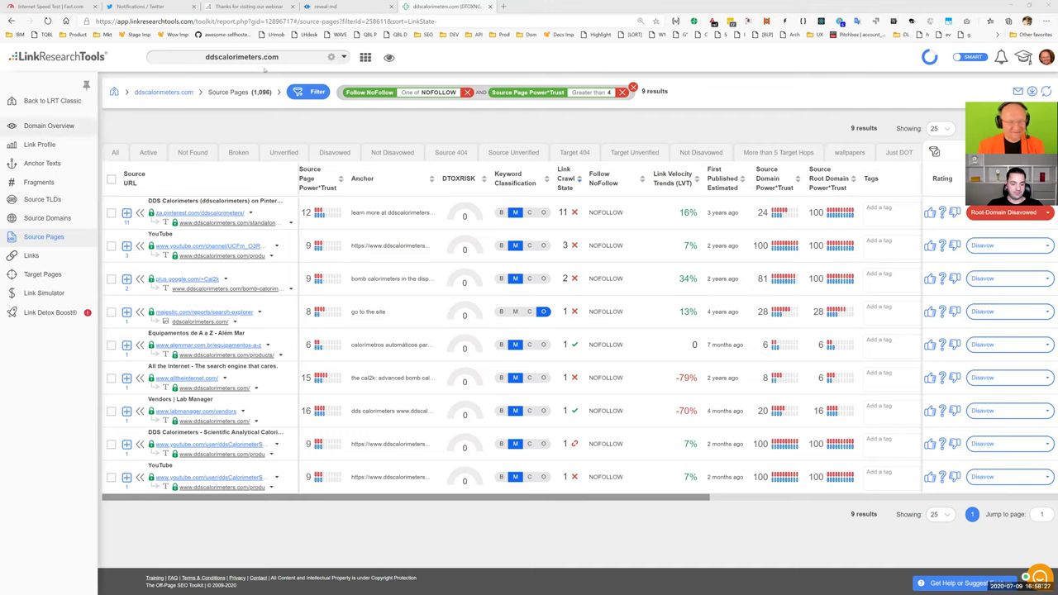
# - Switch to the 'Understanding Redirect Chains' slide deck tab
pyautogui.click(355, 6)
pyautogui.click(238, 5)
pyautogui.click(339, 6)
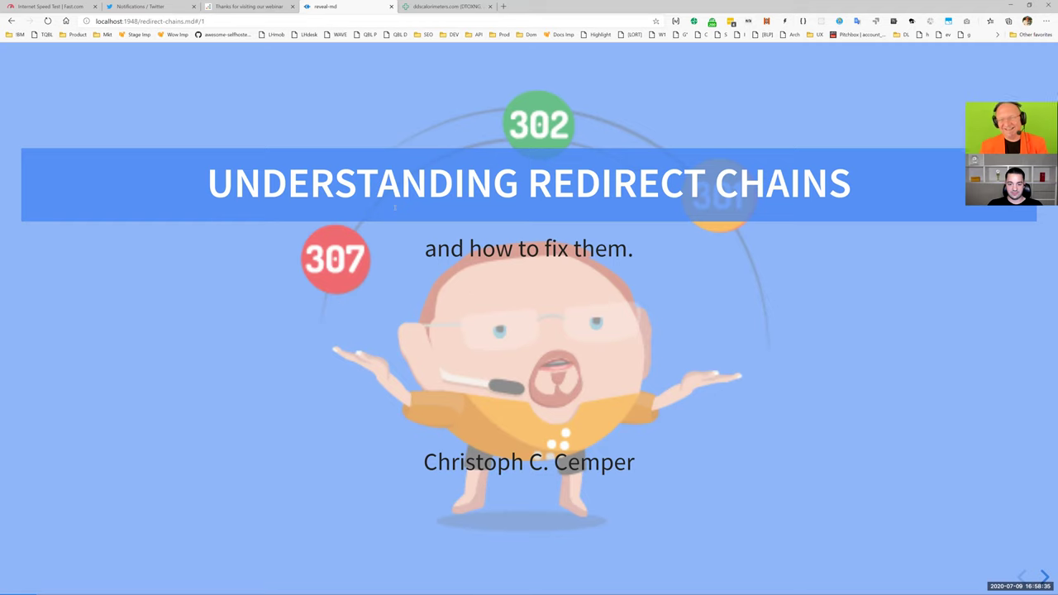
# - Step forward to the speaker introduction slide and back to the title slide
pyautogui.press('Right')
pyautogui.press('Left')
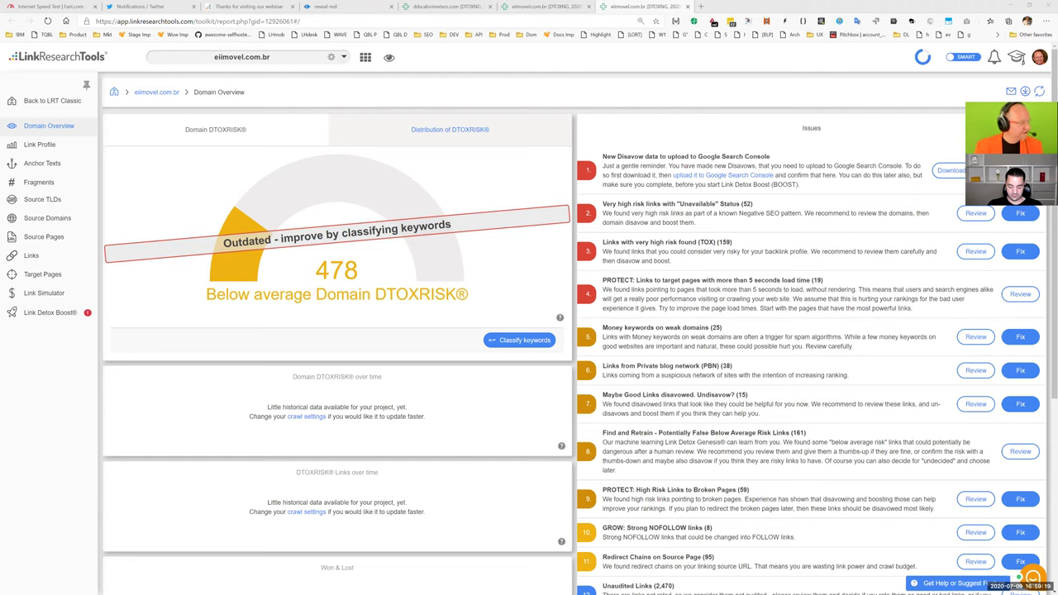
pyautogui.hotkey('alt', 'Tab')
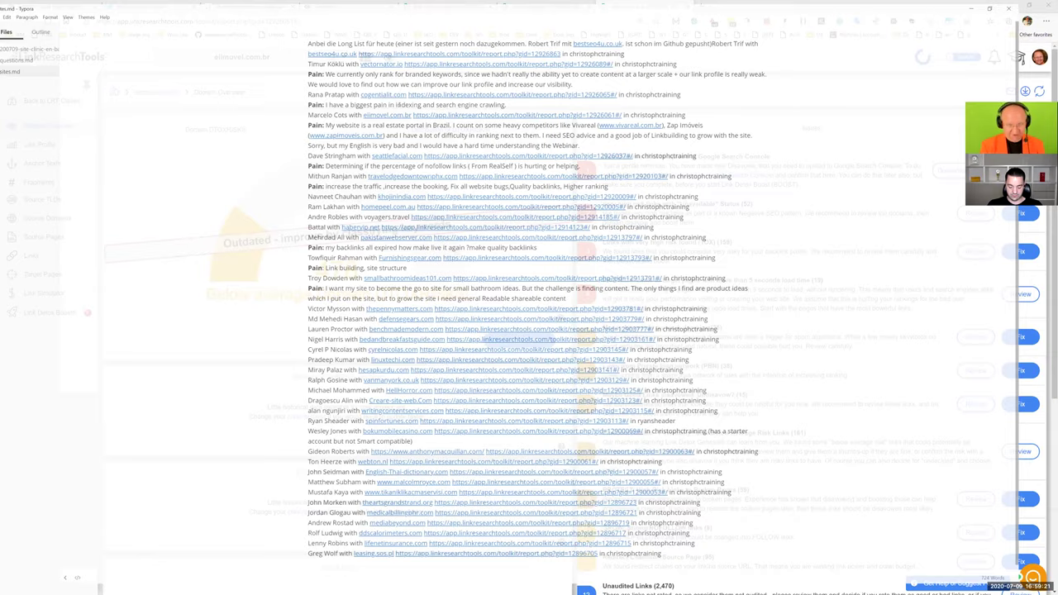
pyautogui.hotkey('ctrl', 'n')
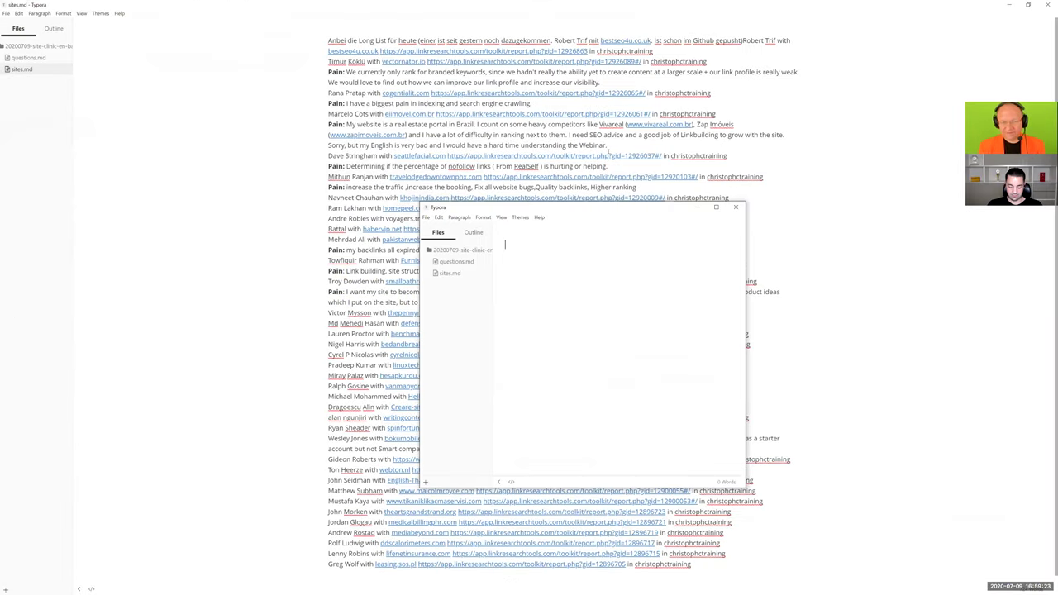
pyautogui.write('Pain: My website is a real estate portal in Brazil. I count on some heavy competitors like Vivareal (www.vivareal.com.br), Zap Imóveis (www.zapimoveis.com.br) and I have a lot of difficulty in ranking next to them. I need SEO advice and a good job of Linkbuilding to grow with the site. Sorry, but my English is very bad and I would have a hard time understanding the Webinar.')
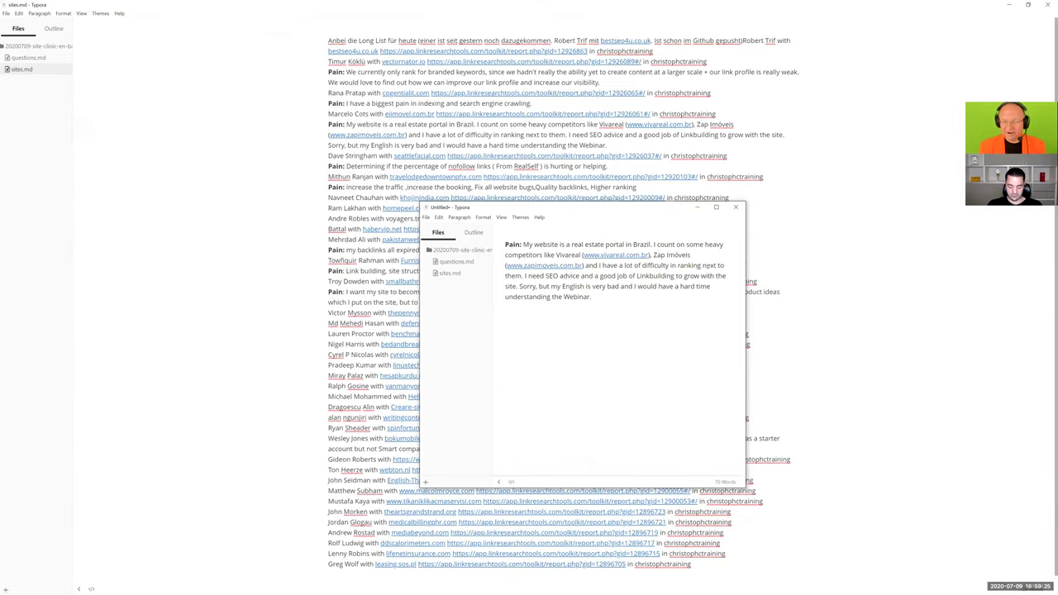
pyautogui.click(548, 272)
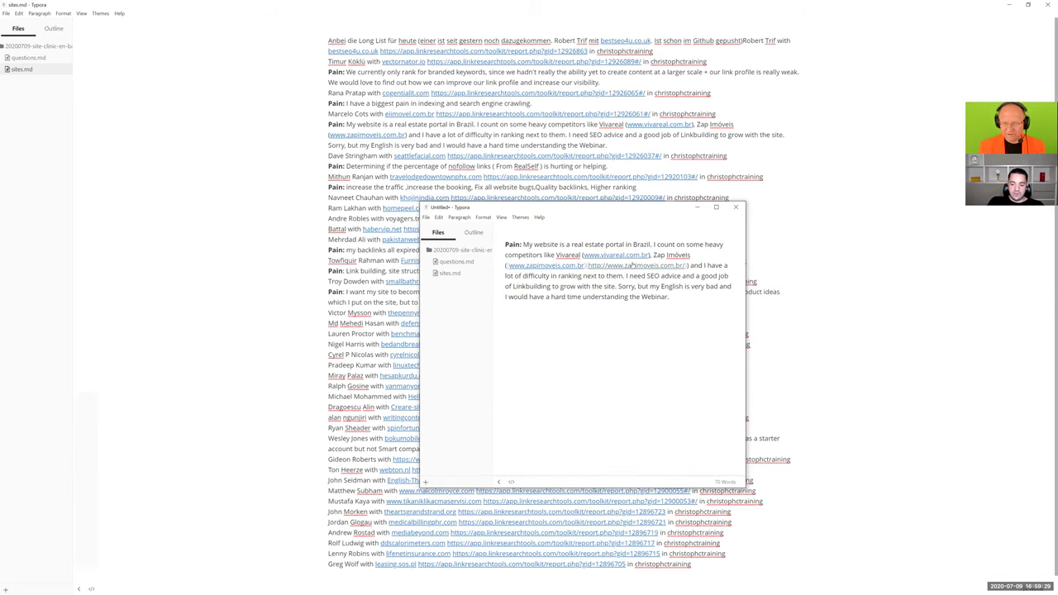
pyautogui.keyDown('ctrl'); pyautogui.click(633, 266); pyautogui.keyUp('ctrl')
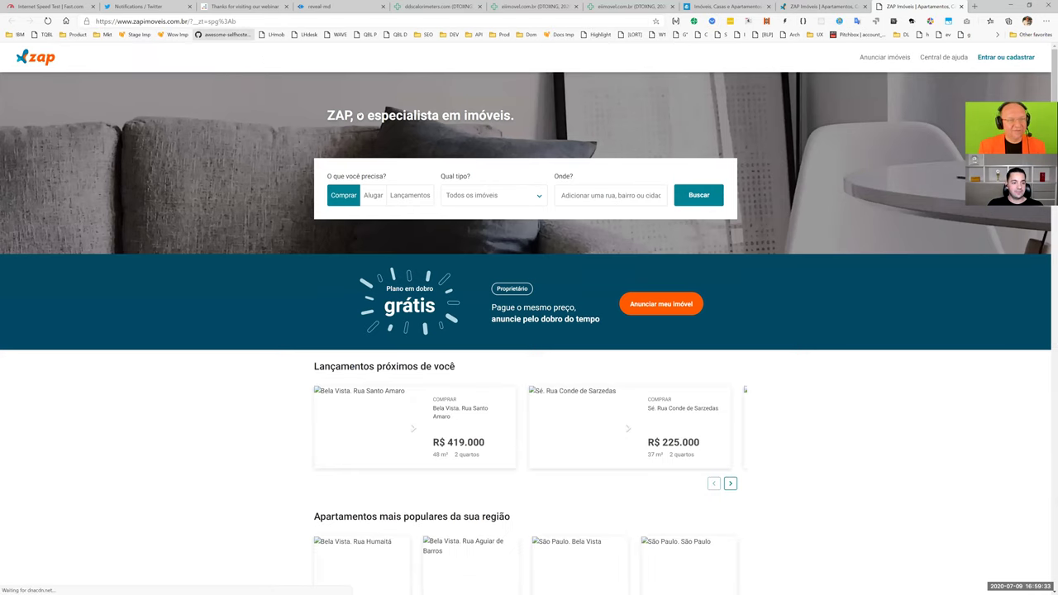
# - Open the vivareal.com.br competitor link from the Typora note and bring the web pages forward
pyautogui.hotkey('alt', 'Tab')
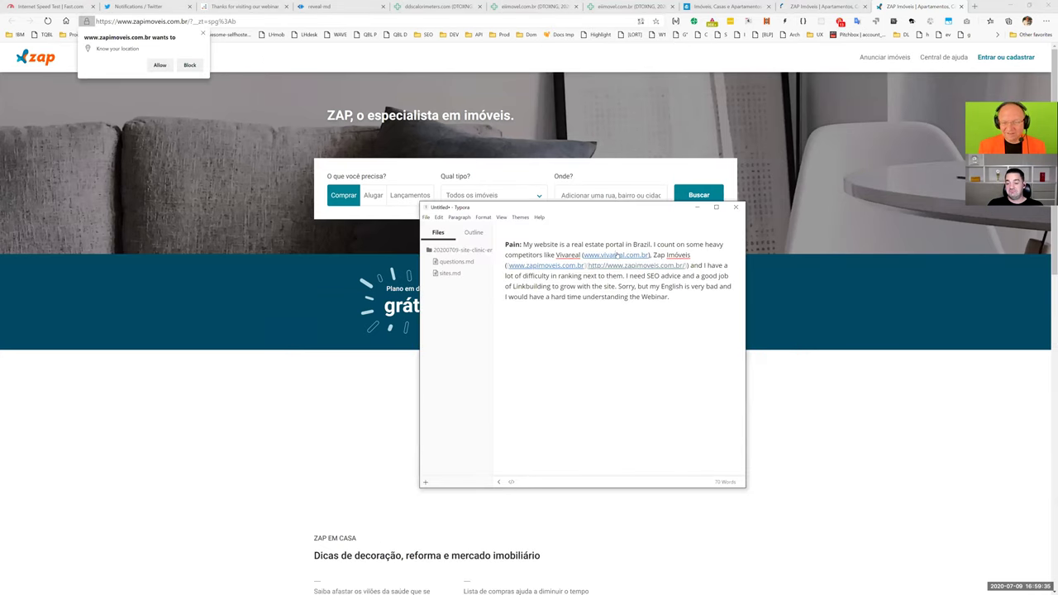
pyautogui.click(625, 257)
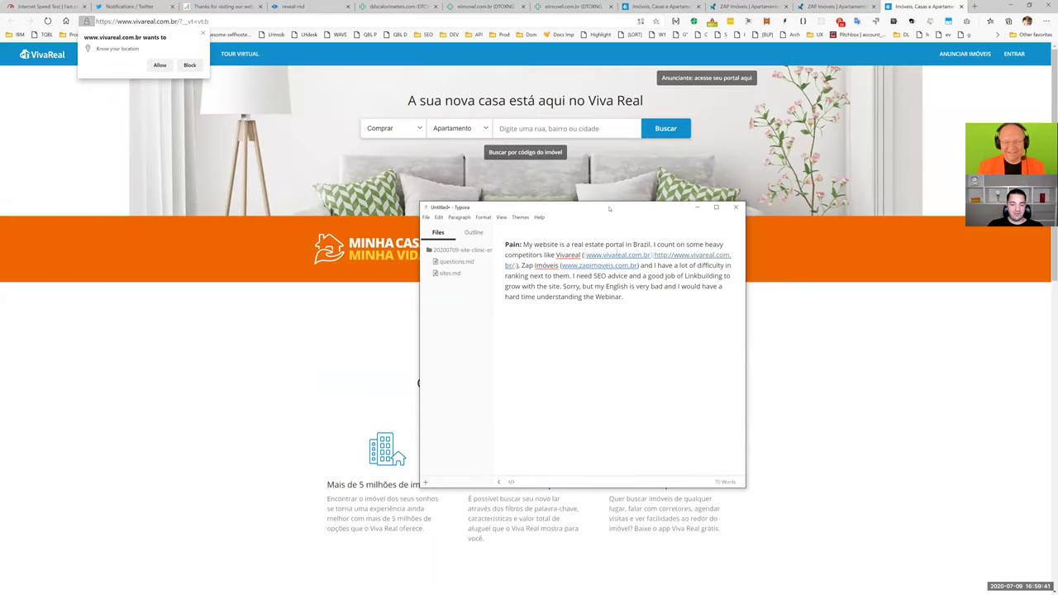
pyautogui.moveTo(609, 208); pyautogui.dragTo(243, 184)
pyautogui.click(592, 118)
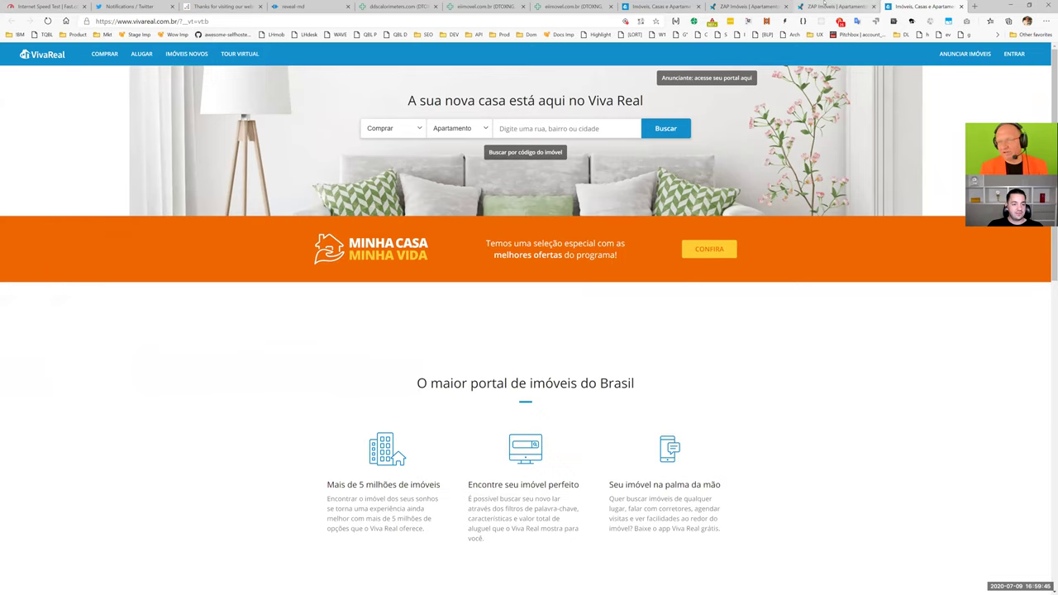
# - Compare the ZAP Imóveis and Viva Real home pages, dismiss their location prompts, and return to eiimovel.com.br
pyautogui.click(840, 7)
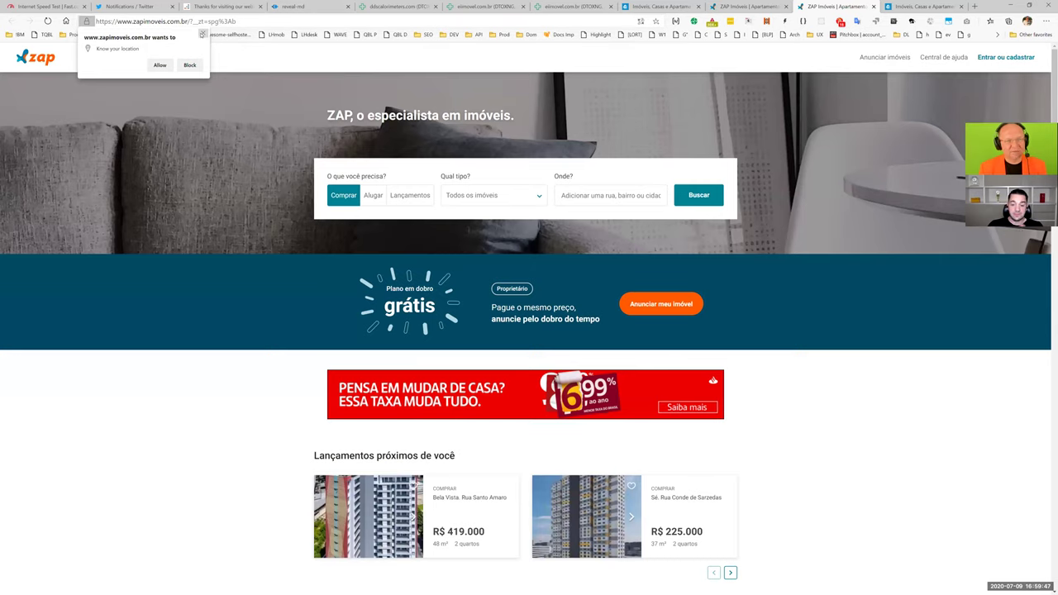
pyautogui.click(202, 33)
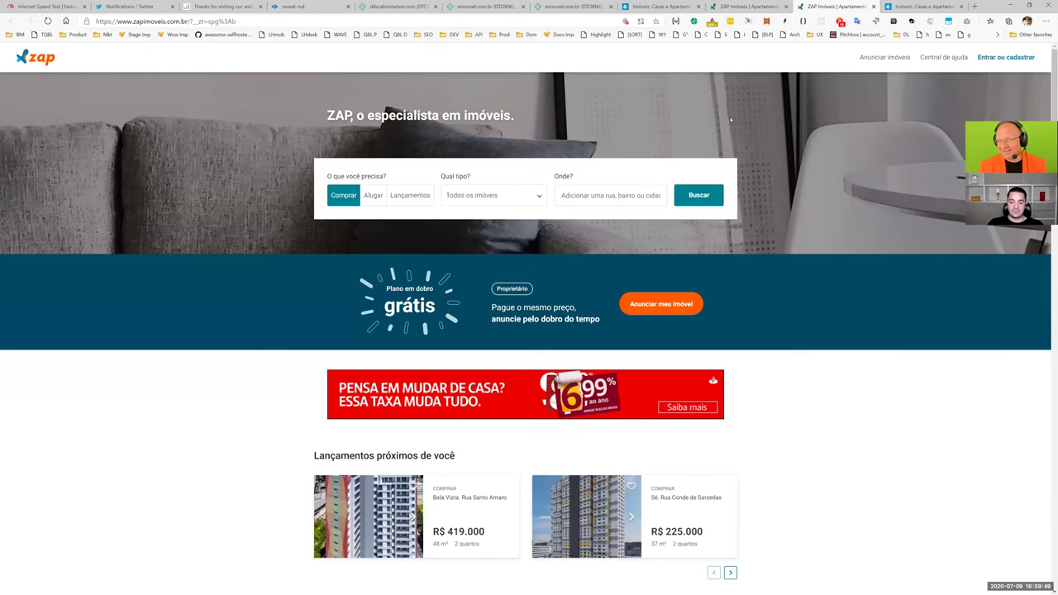
pyautogui.click(925, 7)
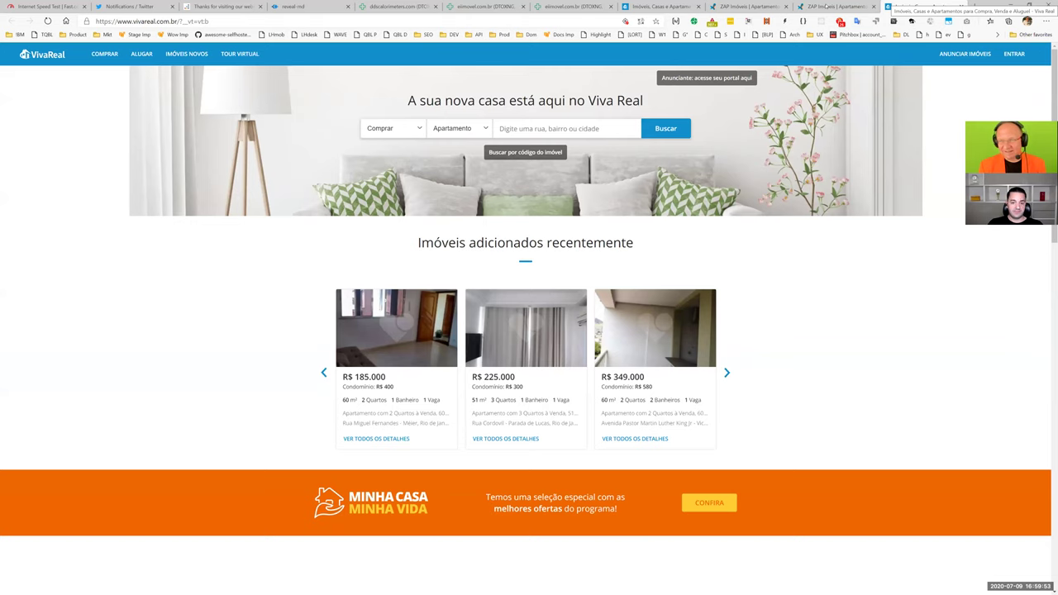
pyautogui.click(746, 6)
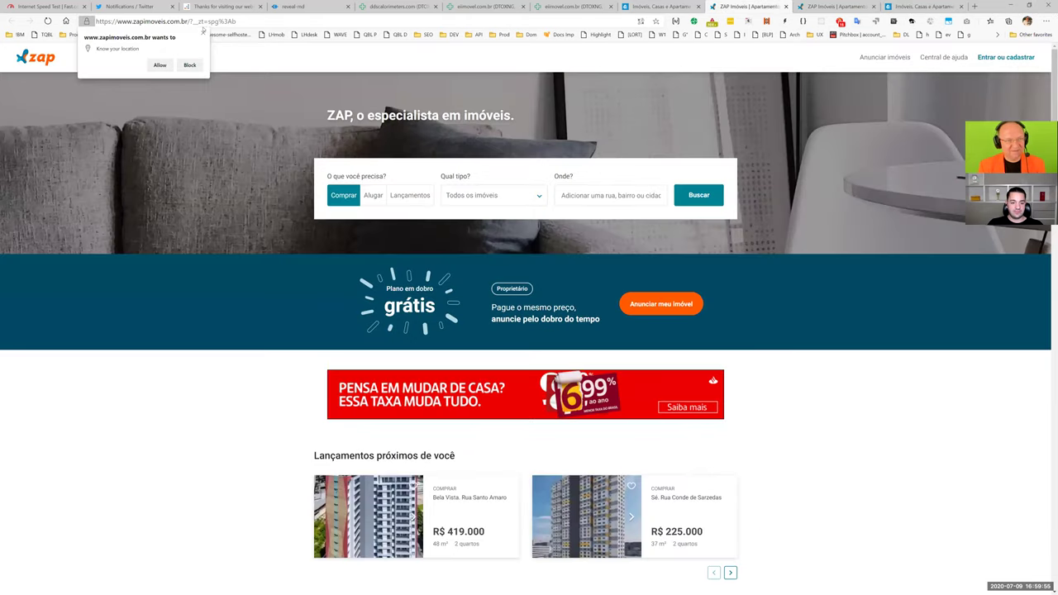
pyautogui.hotkey('ctrl', 'shift', 'Tab')
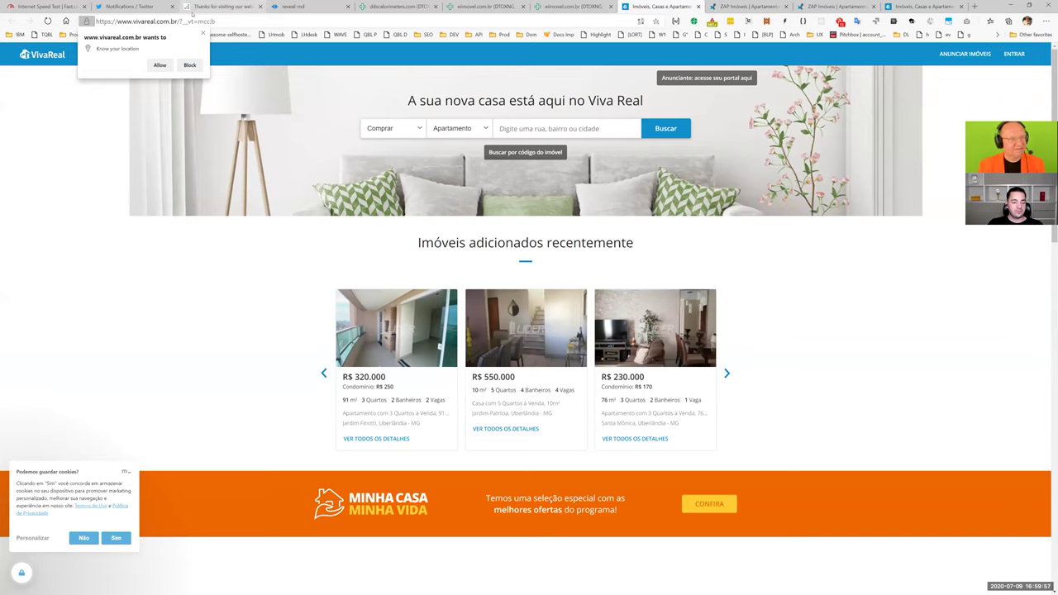
pyautogui.click(203, 33)
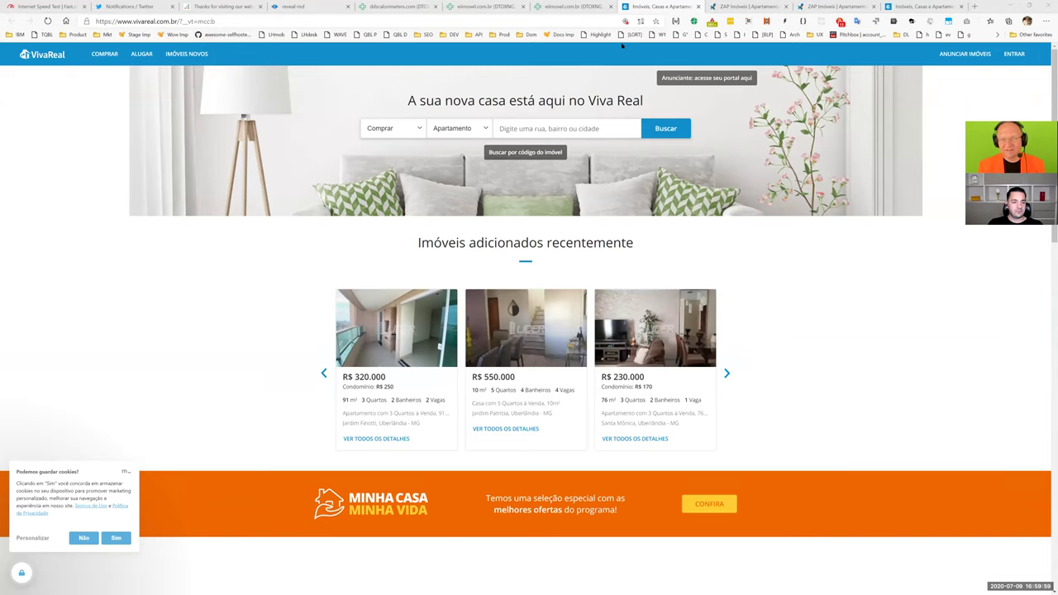
pyautogui.hotkey('alt', 'Tab')
pyautogui.click(571, 5)
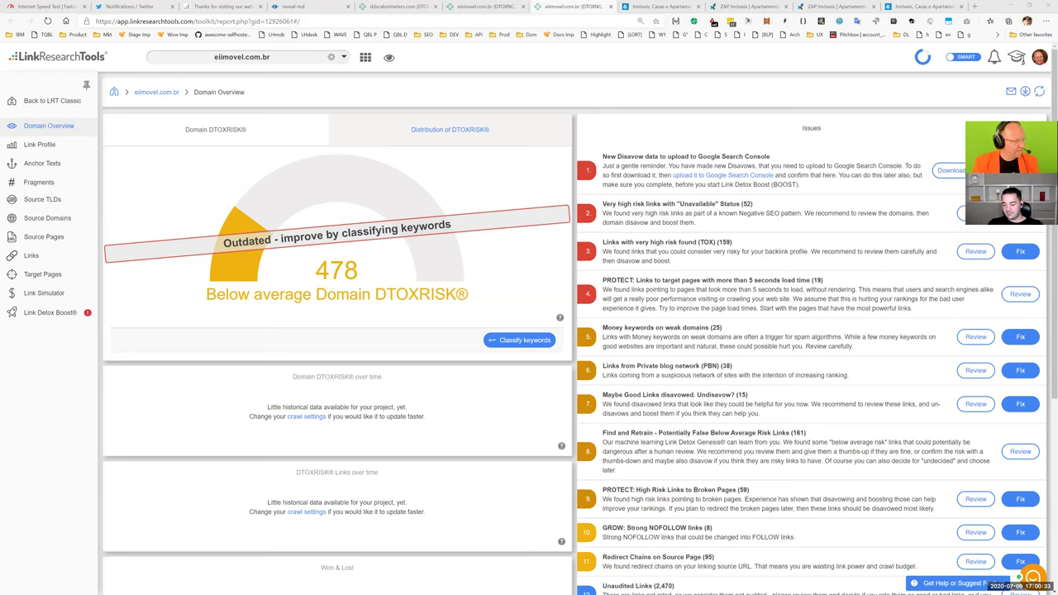
# - Maximize the Typora window and open questions.md
pyautogui.hotkey('alt', 'Tab')
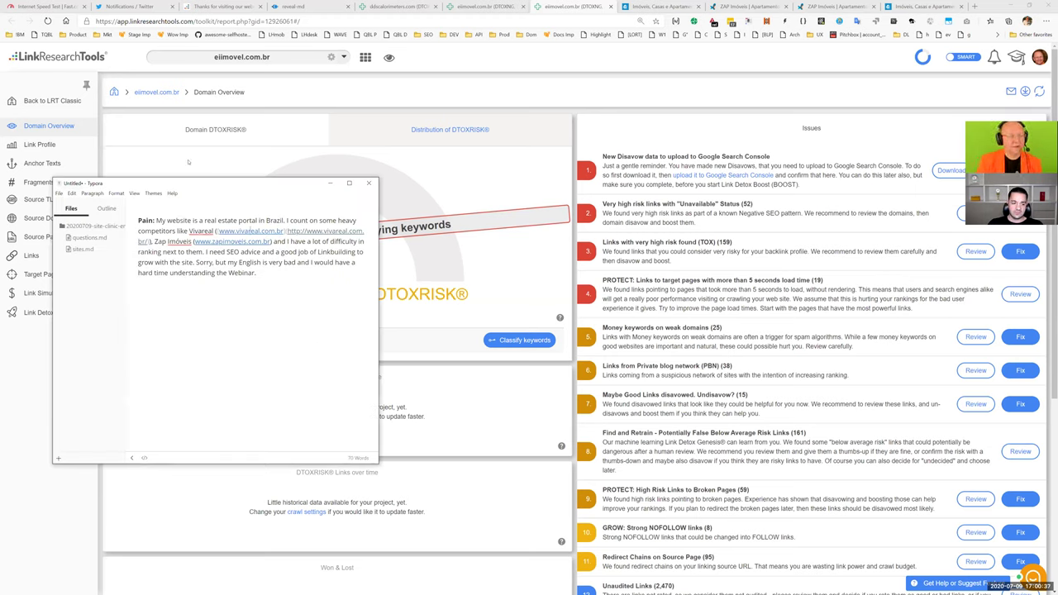
pyautogui.press('super+Up')
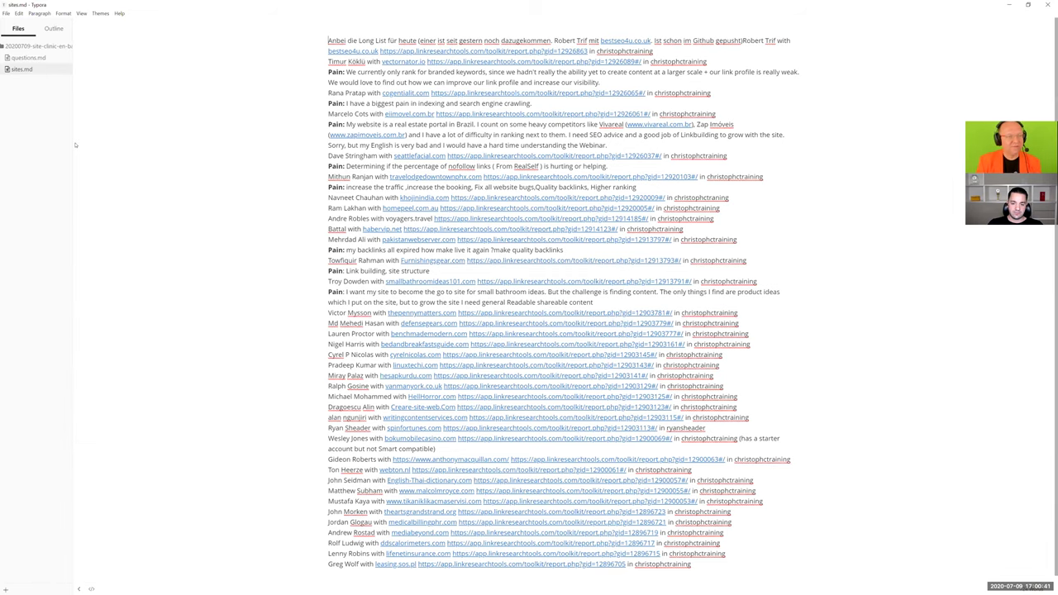
pyautogui.click(28, 57)
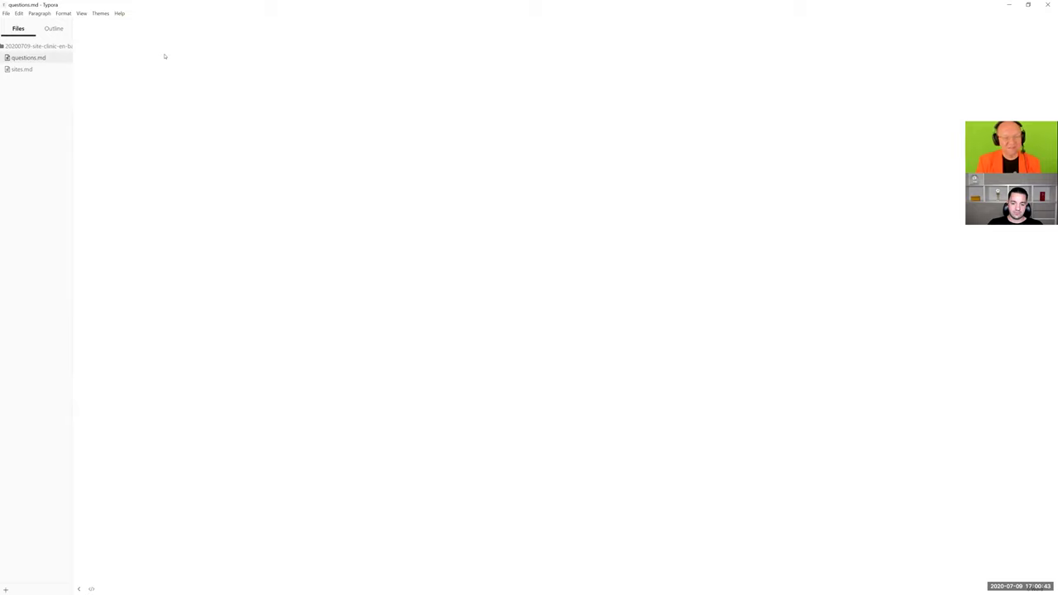
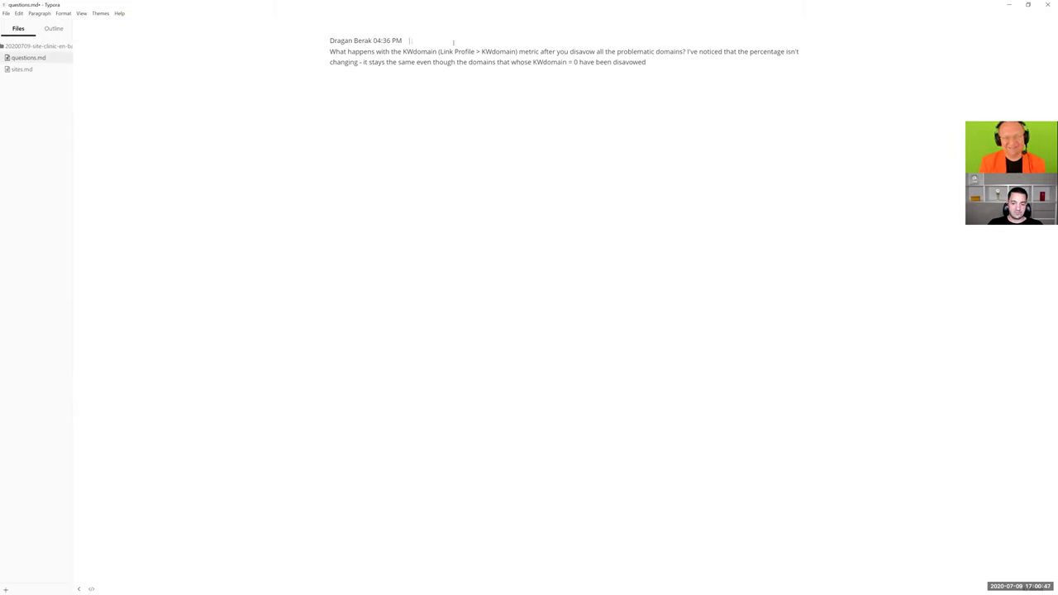
# - Paste the KWdomain metric question, delete the sender's name-and-time line, and select the paragraph
pyautogui.hotkey('shift', 'Home')
pyautogui.press('BackSpace')
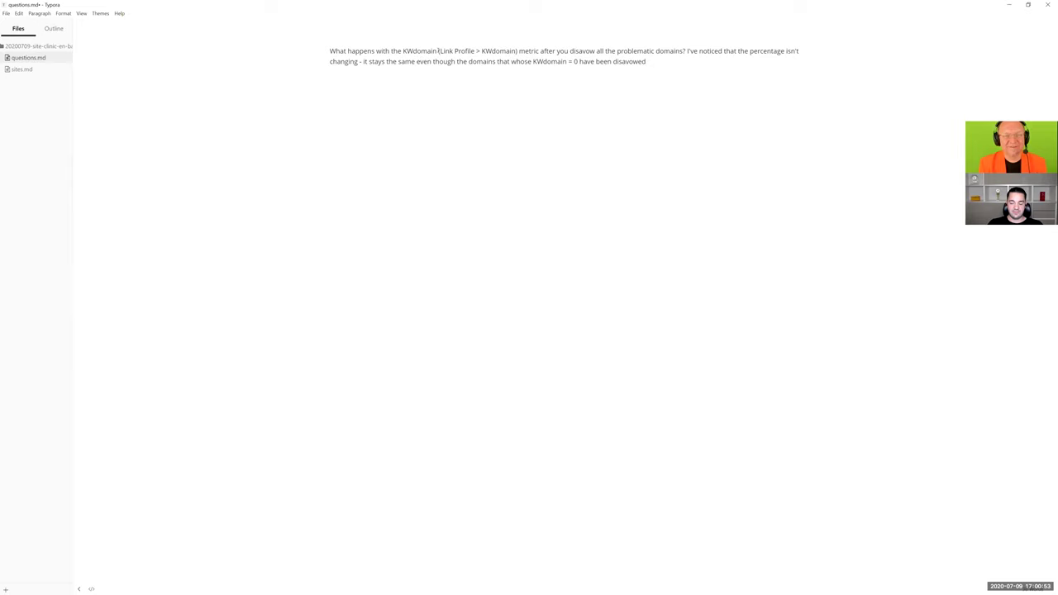
pyautogui.moveTo(331, 51); pyautogui.dragTo(718, 81)
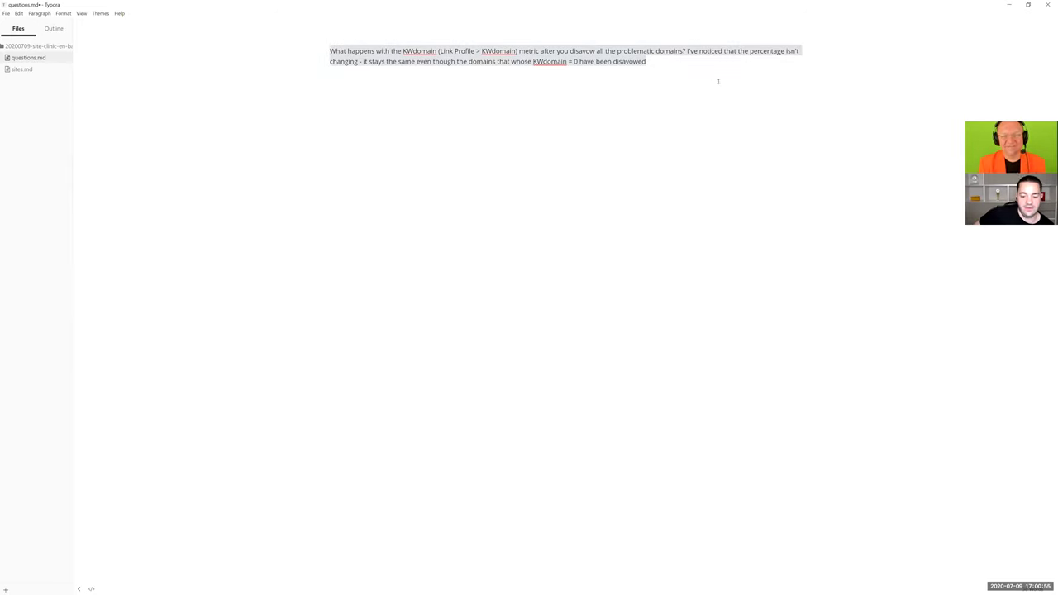
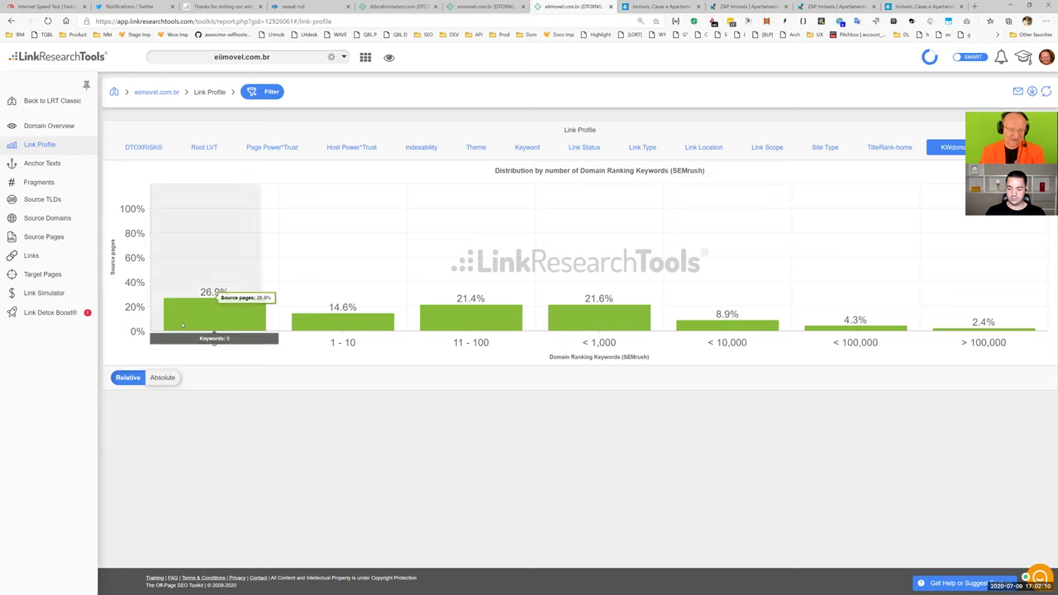
# - Switch the chart to absolute counts and list the 415 source pages ranking for 0 keywords
pyautogui.moveTo(205, 319)
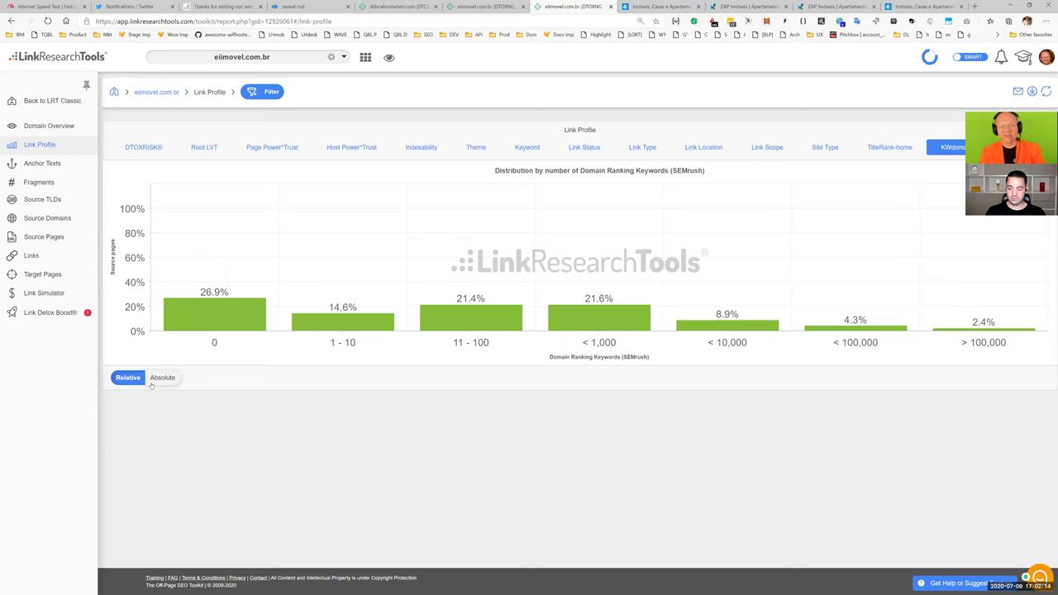
pyautogui.click(152, 382)
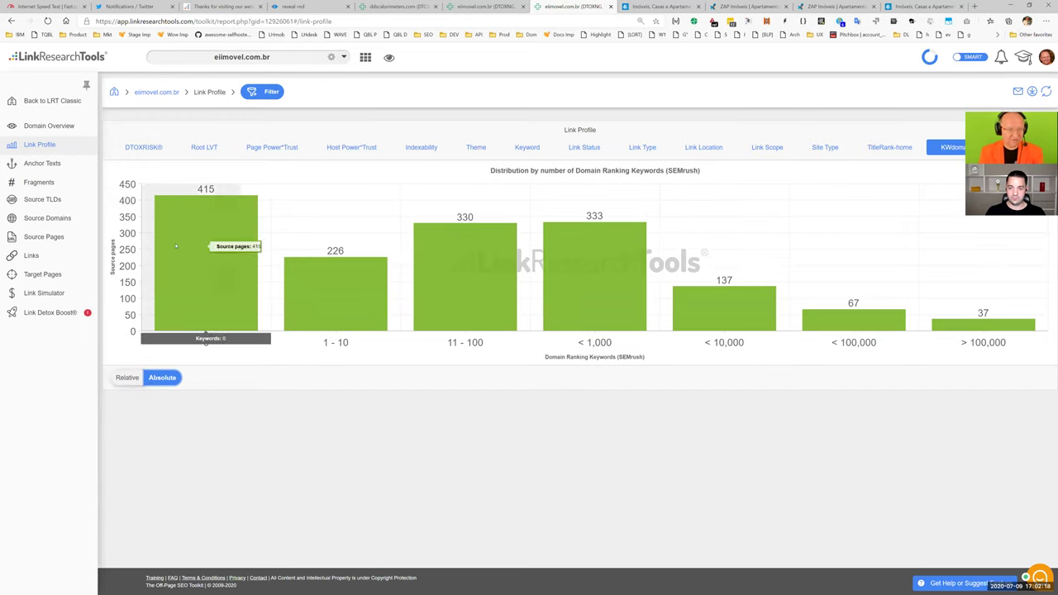
pyautogui.click(202, 299)
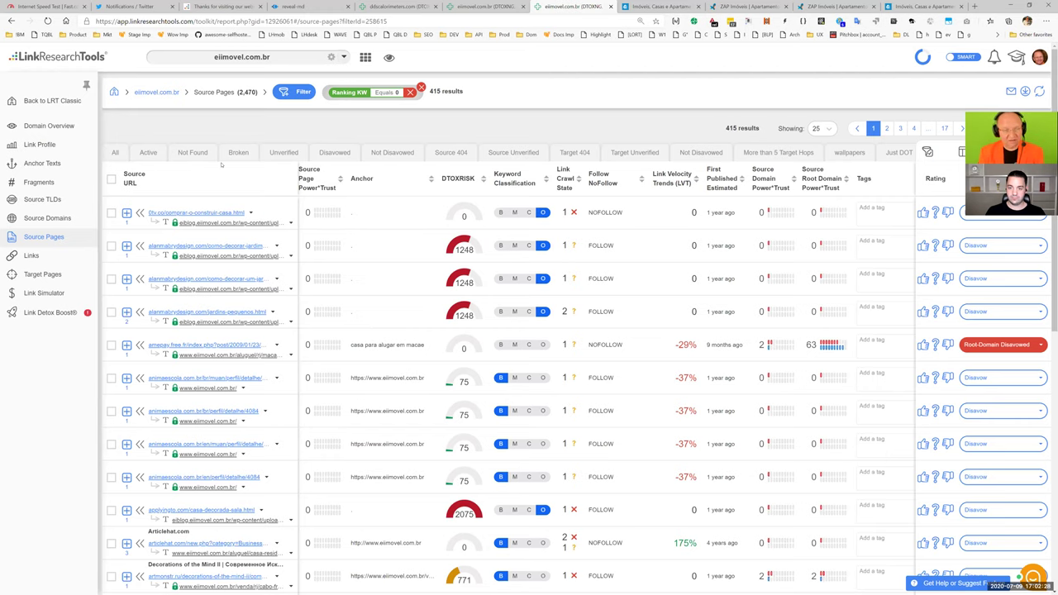
# - Sort the source pages by Power*Trust and adjust which rows are selected
pyautogui.click(320, 187)
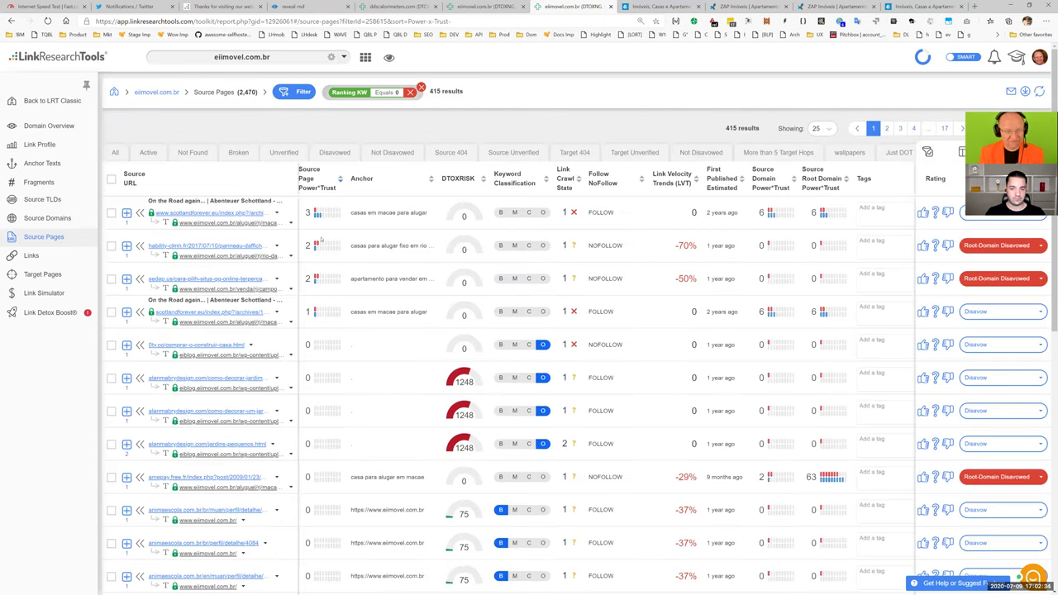
pyautogui.click(111, 179)
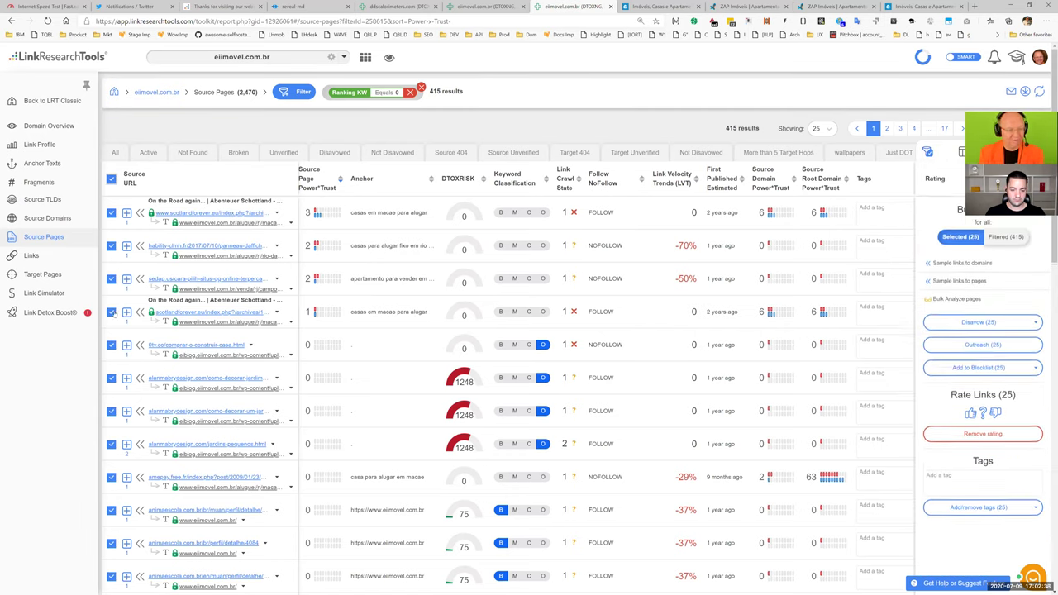
pyautogui.click(111, 312)
pyautogui.click(111, 279)
pyautogui.click(111, 245)
pyautogui.click(111, 212)
# - Disavow all 415 filtered pages at root-domain level and return to the Link Profile chart
pyautogui.click(1015, 240)
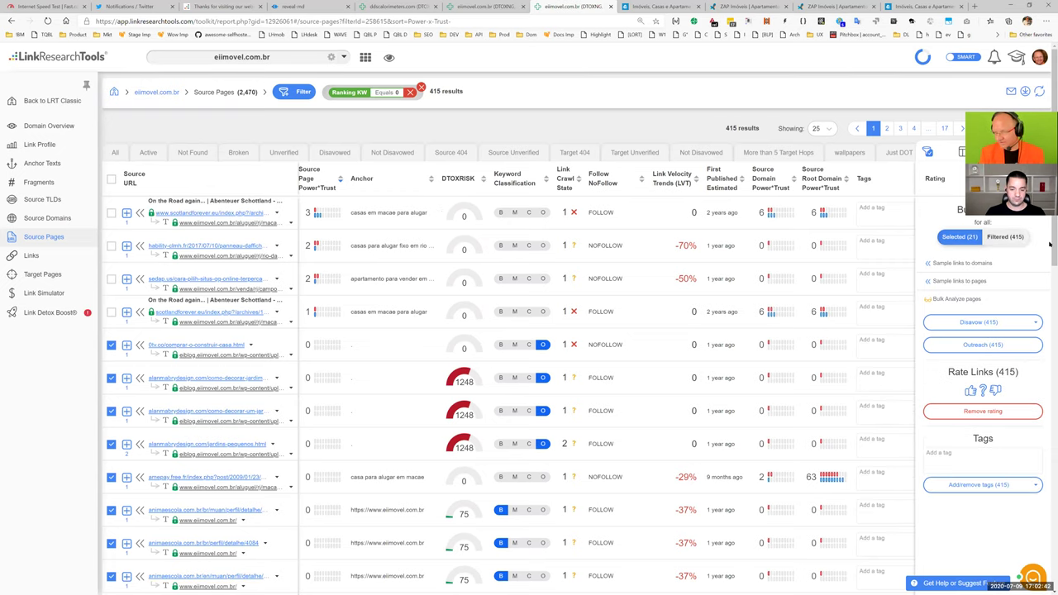
pyautogui.click(1036, 324)
pyautogui.click(1010, 380)
pyautogui.click(596, 356)
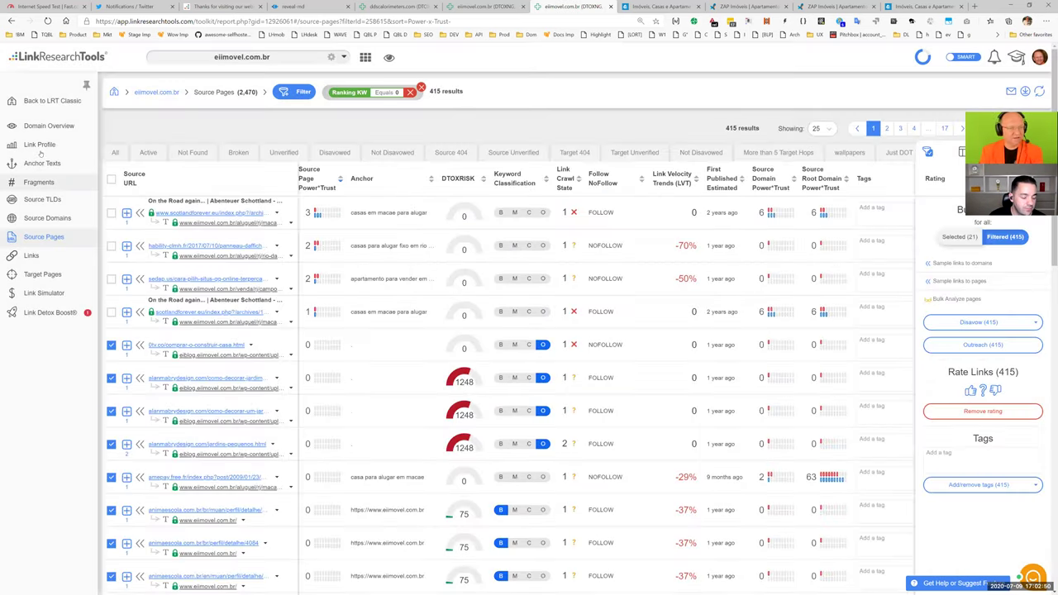
pyautogui.click(39, 148)
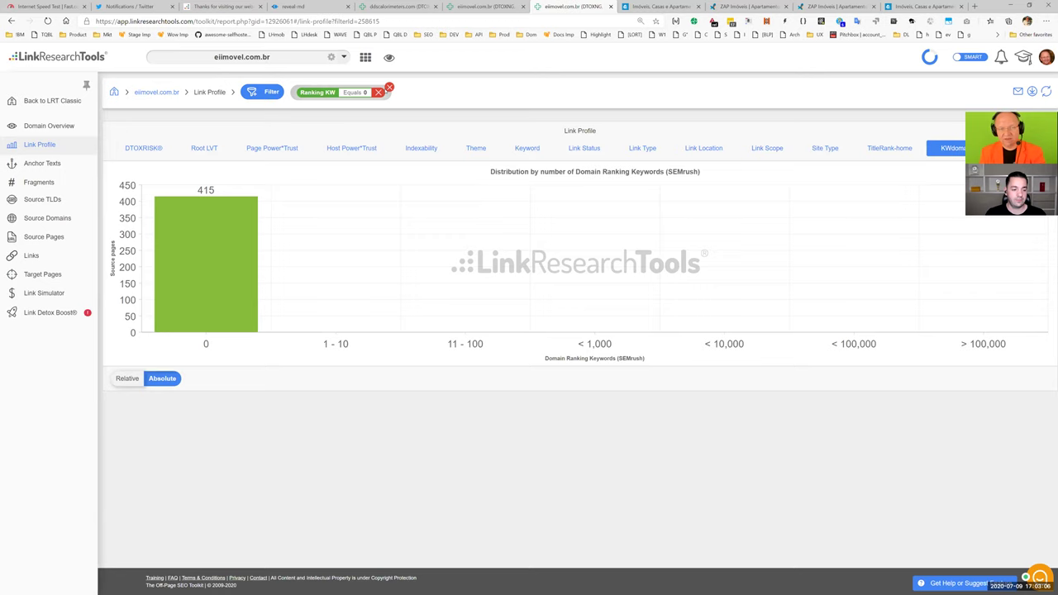
# - Remove the Ranking KW filter and start a new filter rule on the Disavow field
pyautogui.click(378, 91)
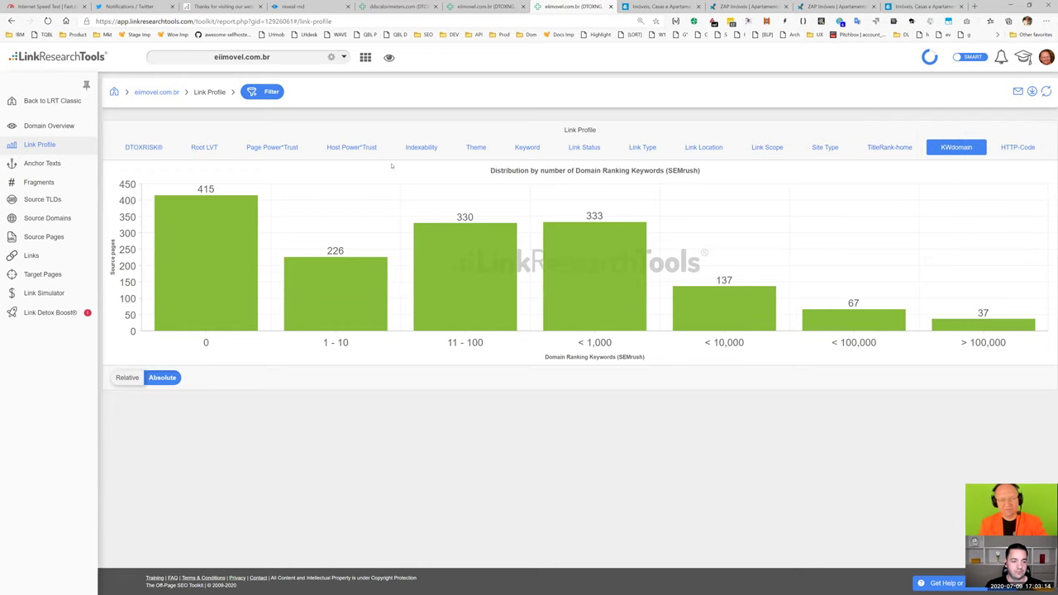
pyautogui.click(273, 92)
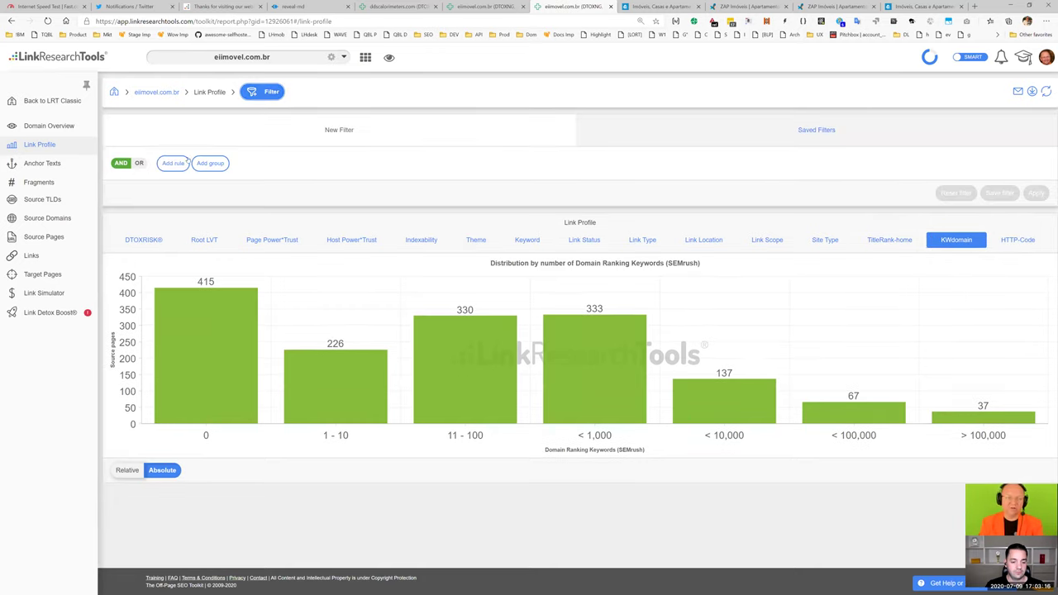
pyautogui.click(178, 163)
pyautogui.click(222, 182)
pyautogui.write('dis')
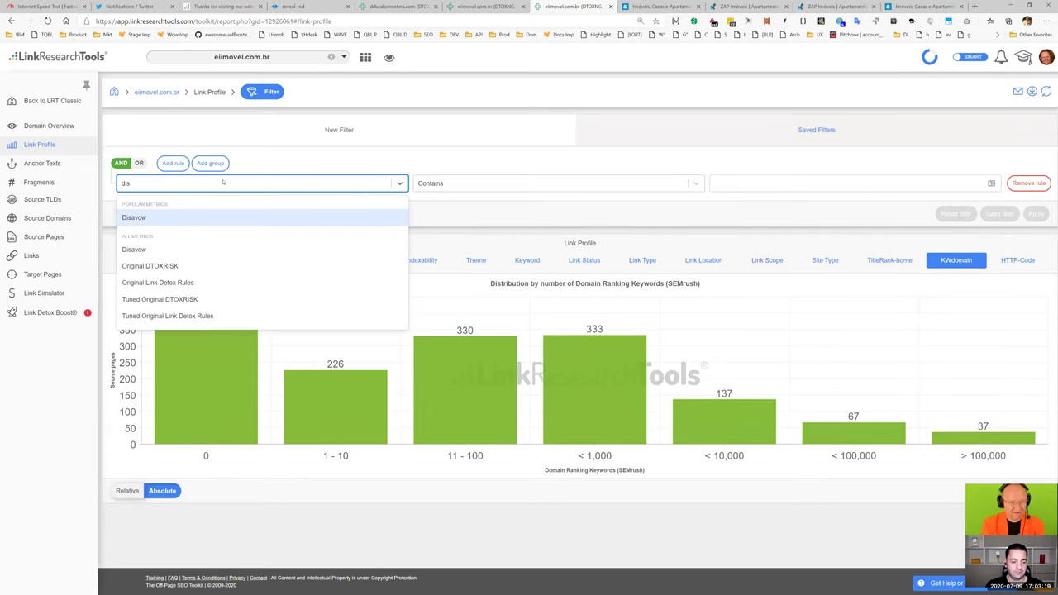
pyautogui.press('Return')
# - Apply the Disavow 'Is empty' condition to the chart, then remove that filter
pyautogui.click(801, 184)
pyautogui.click(602, 183)
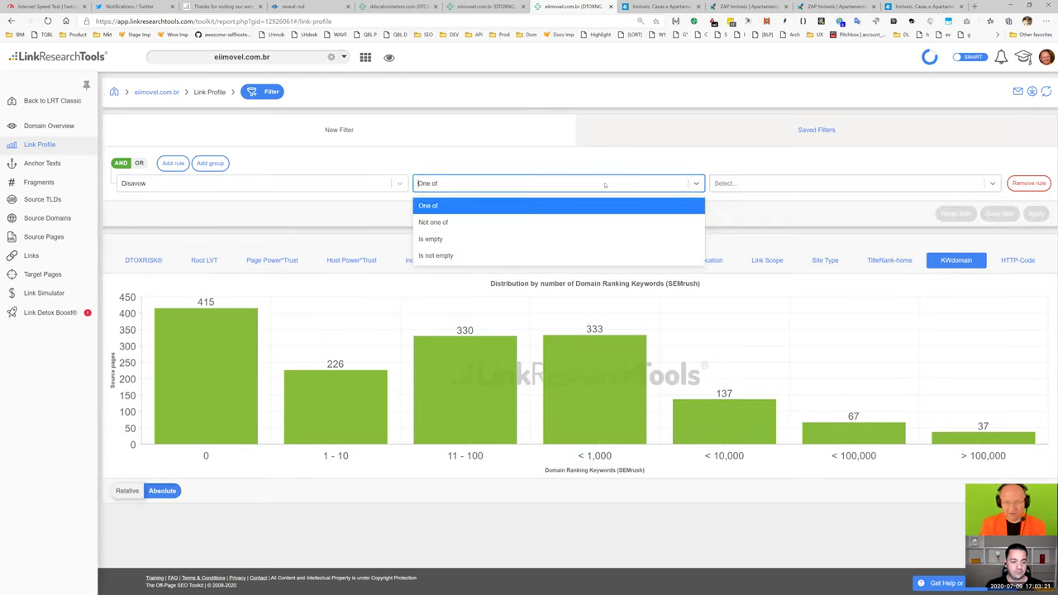
pyautogui.click(534, 238)
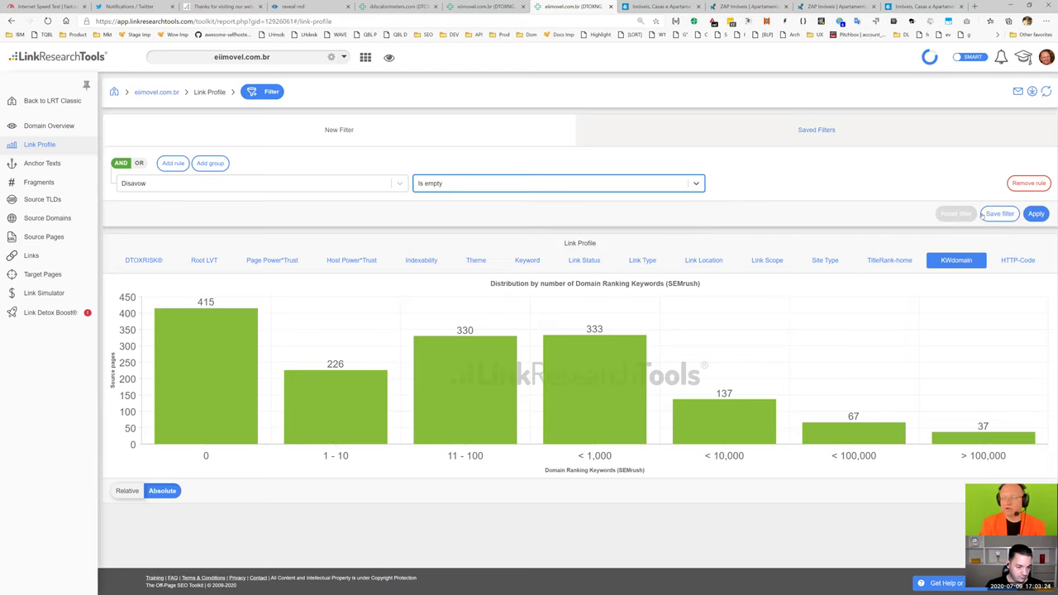
pyautogui.click(1033, 212)
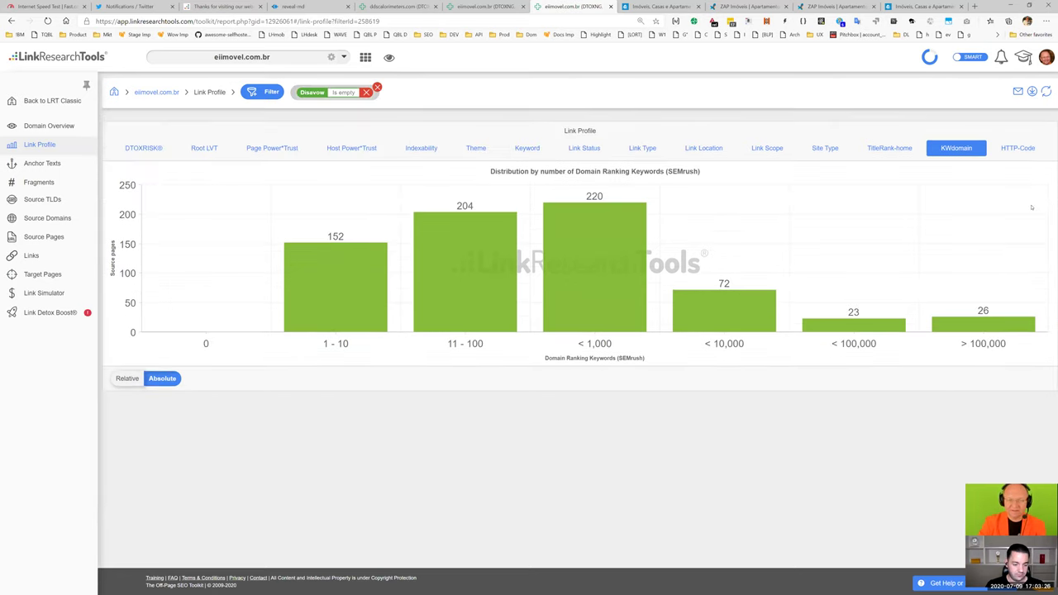
pyautogui.moveTo(943, 245)
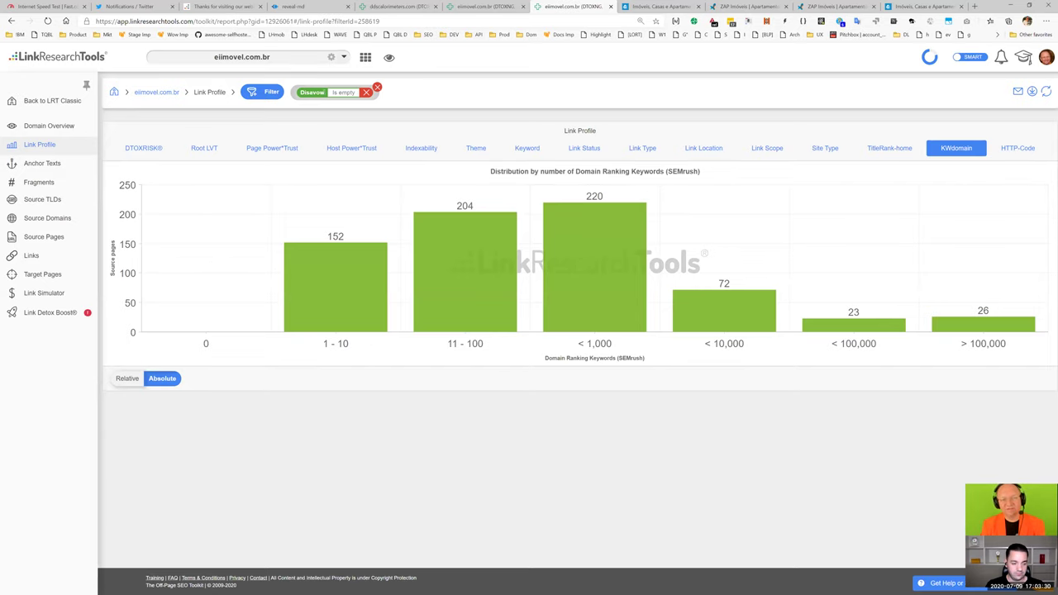
pyautogui.click(367, 92)
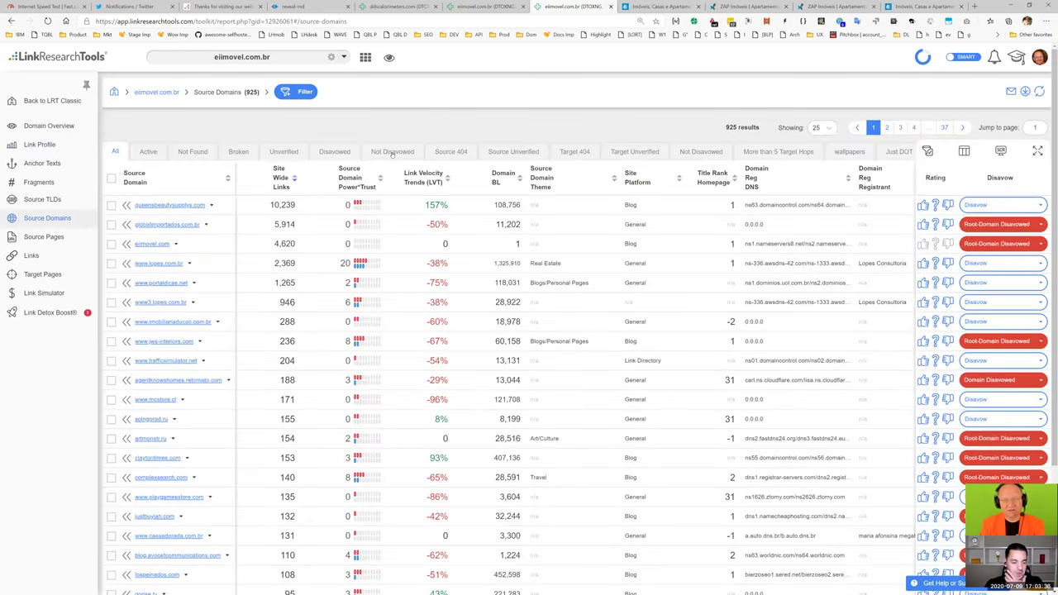
# - View the Not Disavowed domains, clear that filter, and revisit Link Profile and Source Domains
pyautogui.click(393, 154)
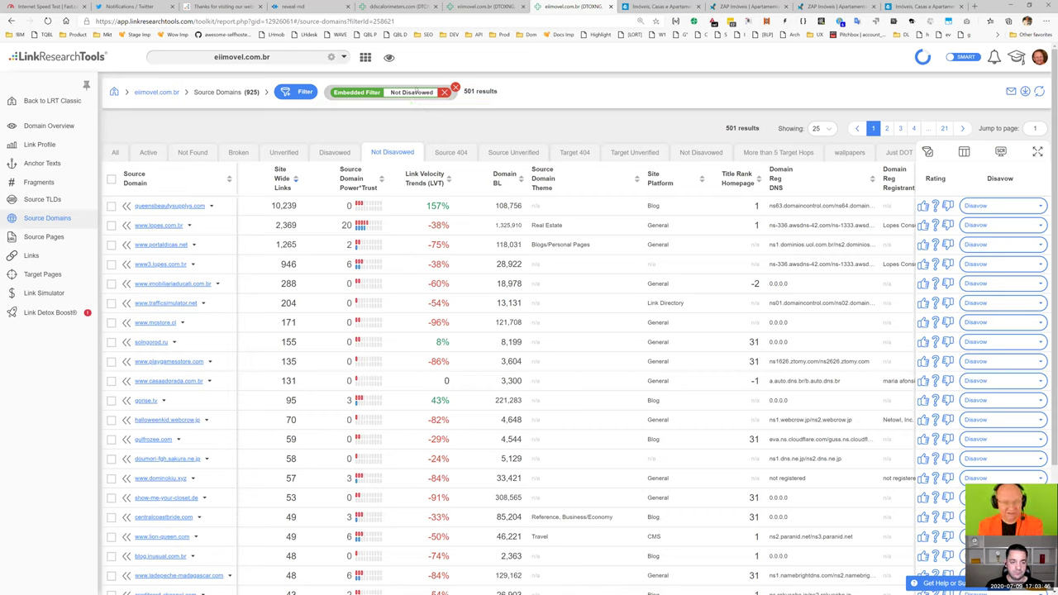
pyautogui.click(455, 87)
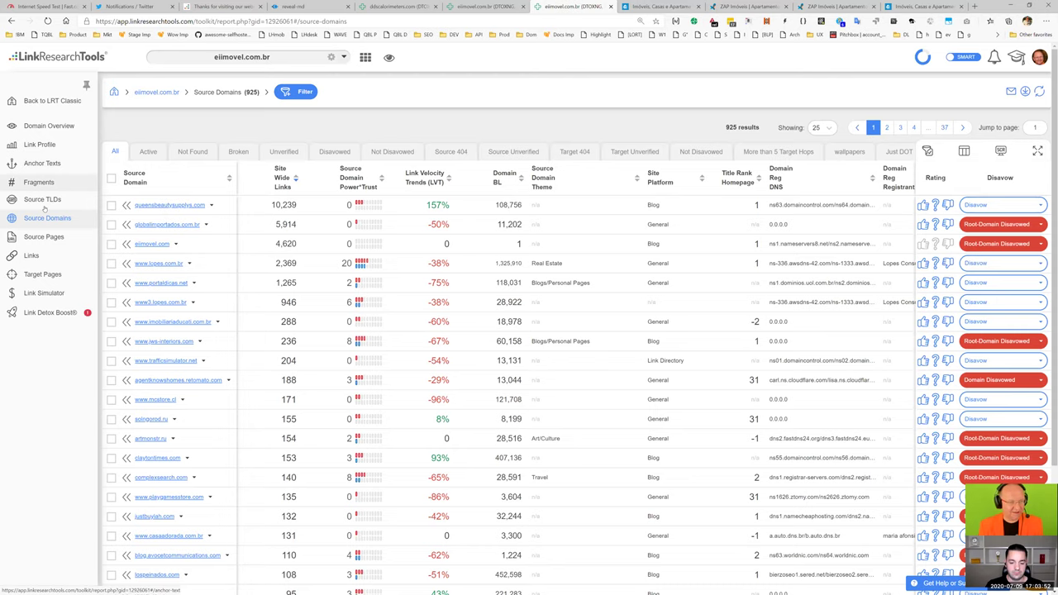
pyautogui.click(40, 145)
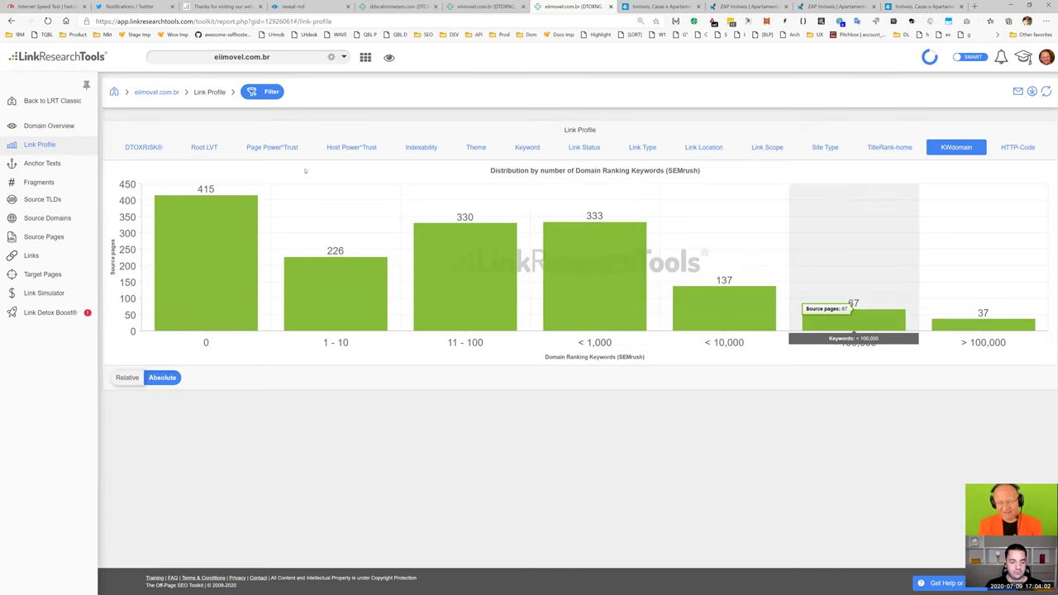
pyautogui.click(47, 217)
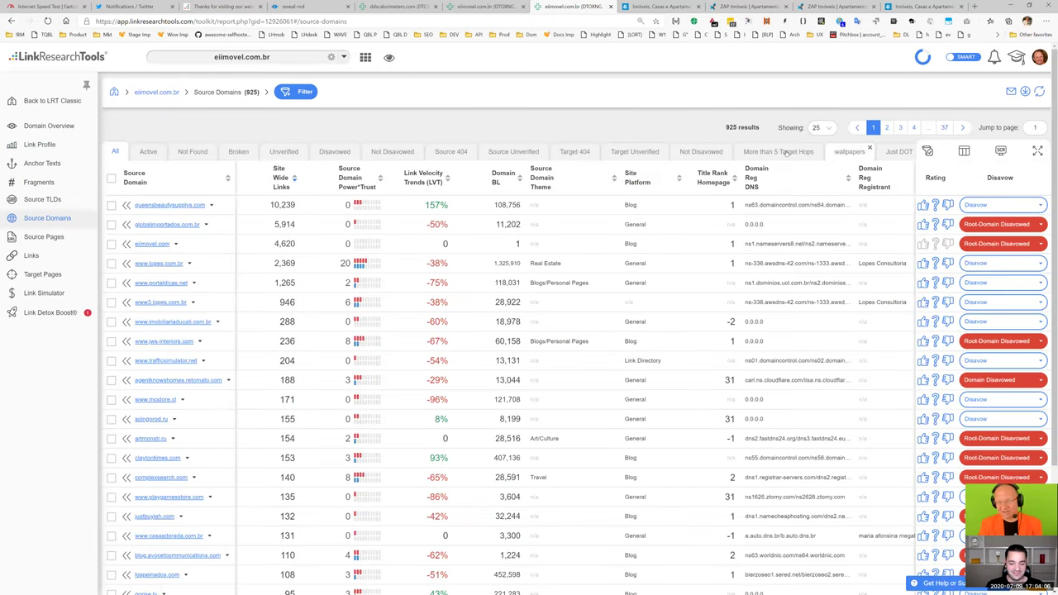
# - Browse Anchor Texts, Fragments, Source TLDs and Link Profile, ending on the 3,234-link Links list
pyautogui.click(61, 164)
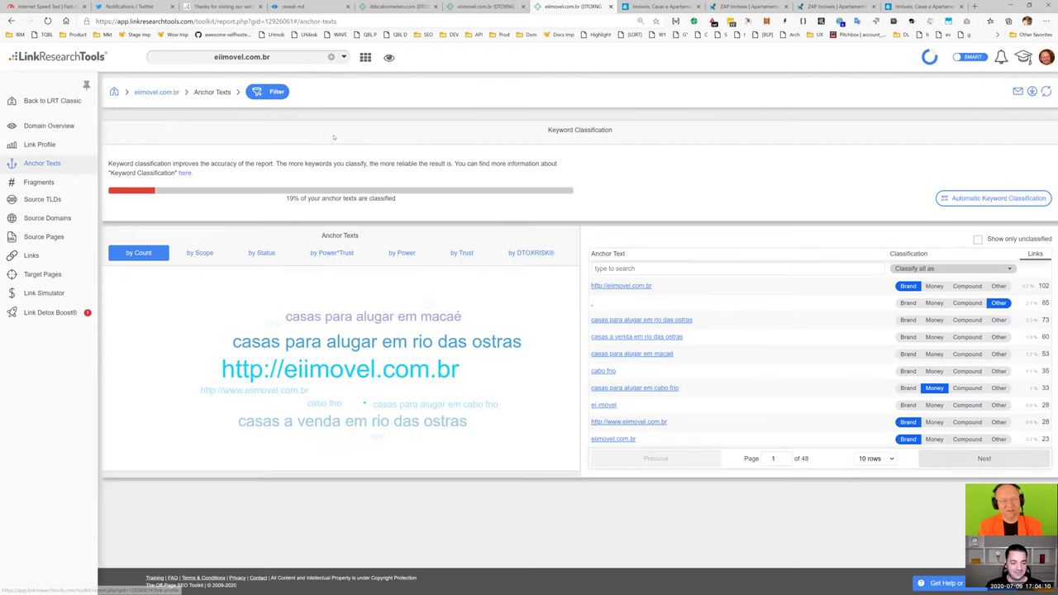
pyautogui.click(37, 183)
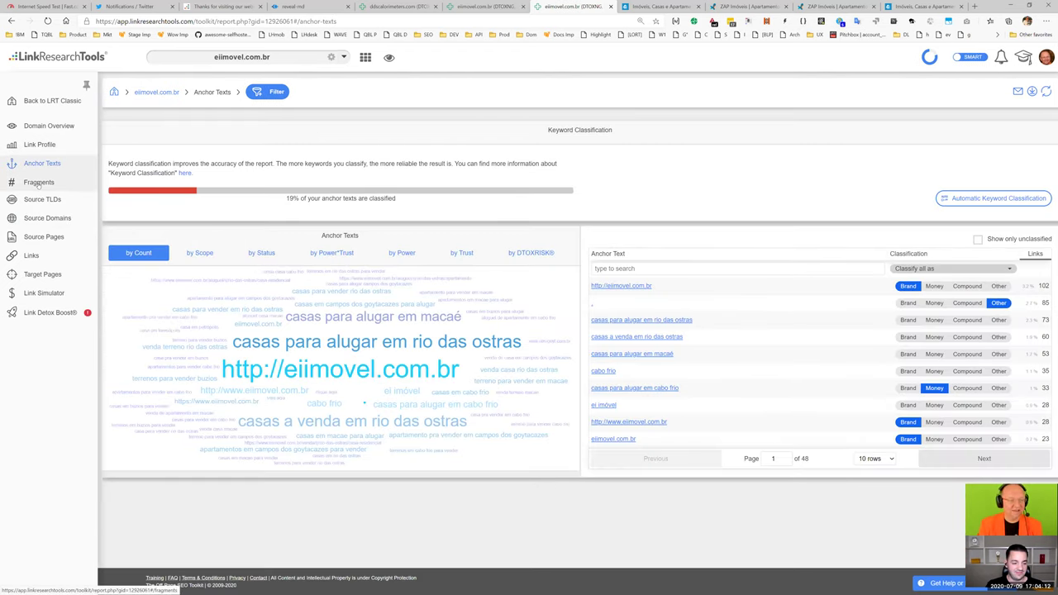
pyautogui.click(43, 199)
pyautogui.click(47, 218)
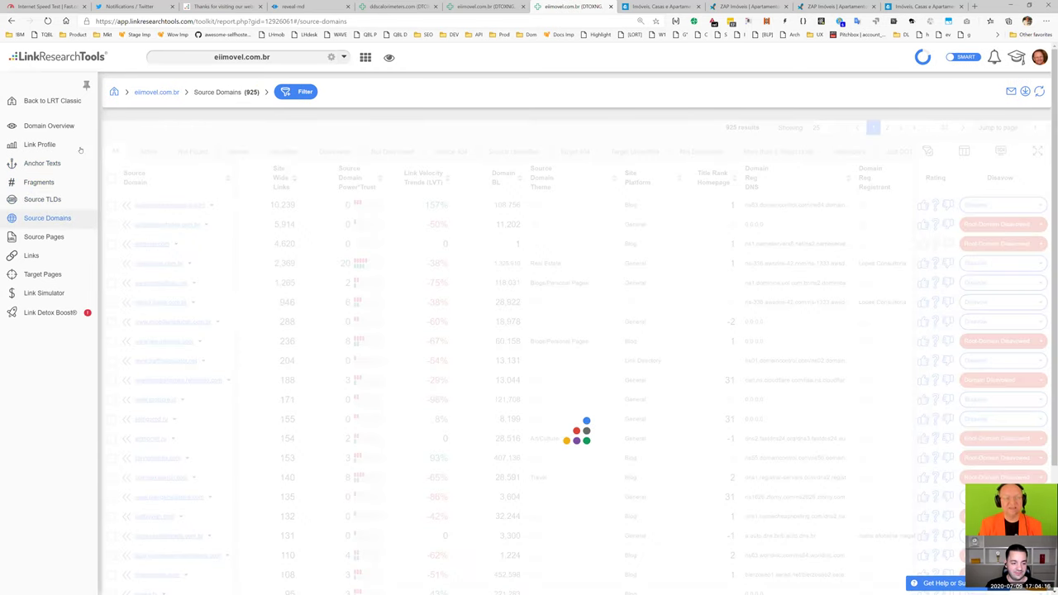
pyautogui.click(50, 145)
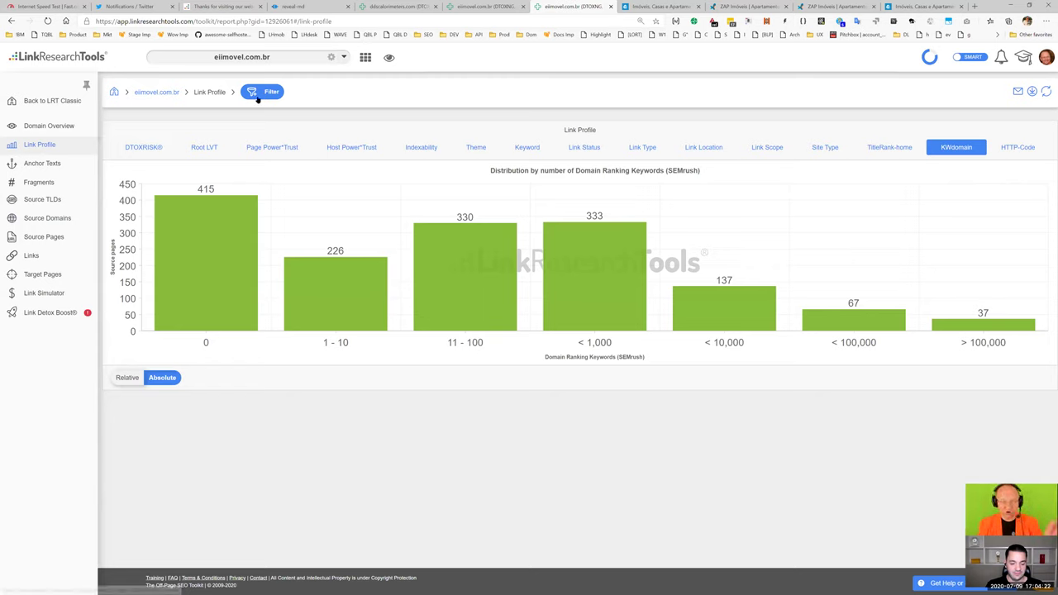
pyautogui.click(47, 218)
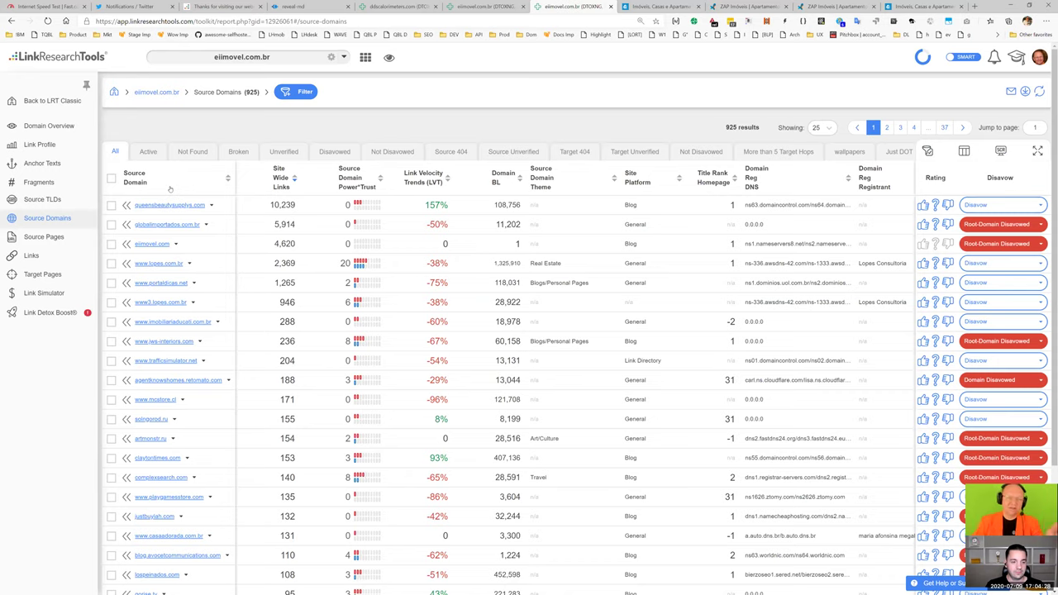
pyautogui.click(45, 257)
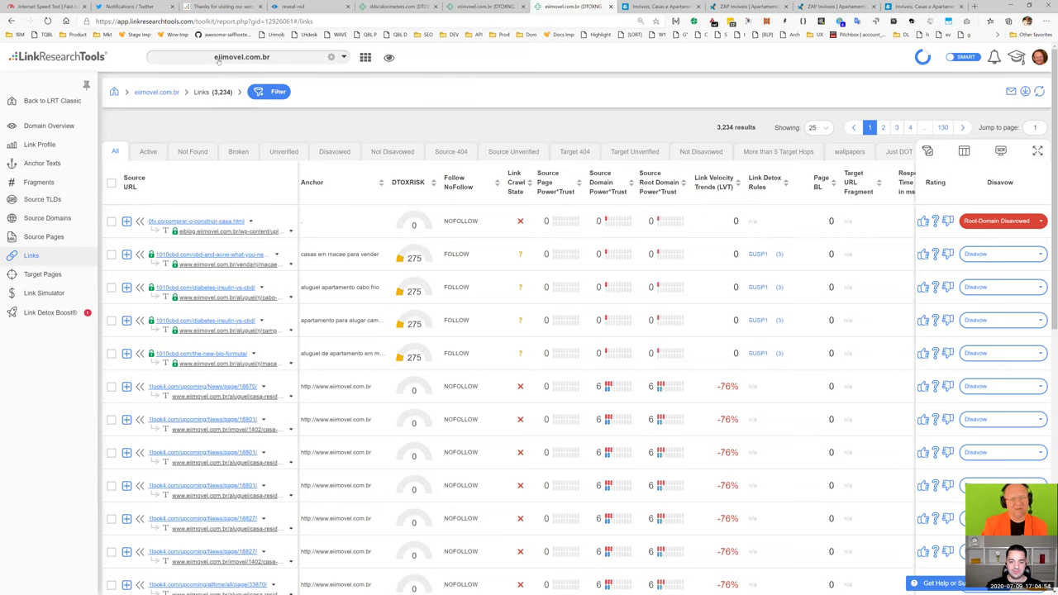
# - Review anchor texts by DTOXRISK, then return to the 925-domain Source Domains list
pyautogui.click(50, 147)
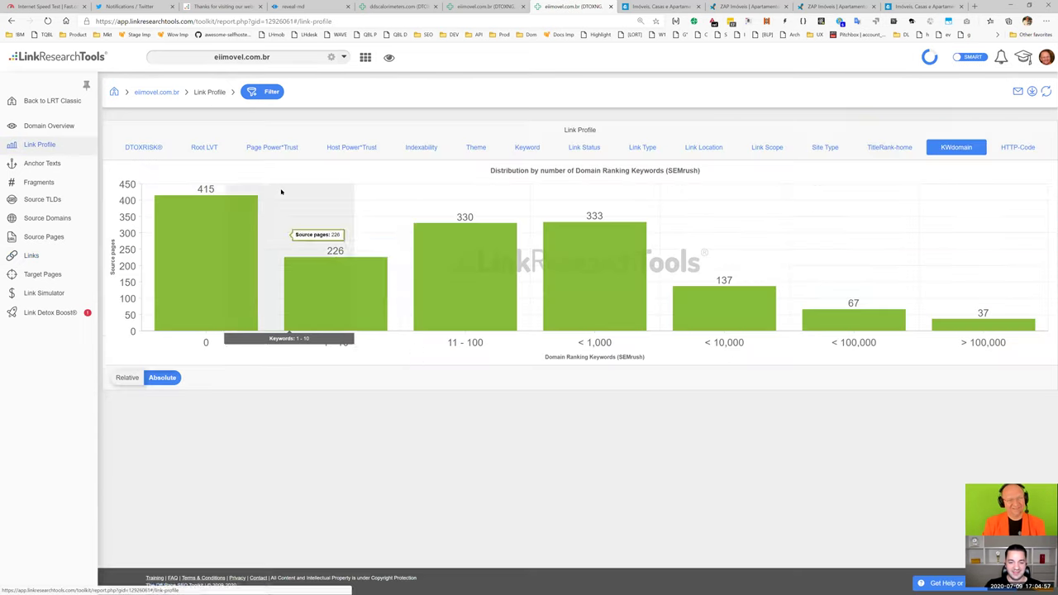
pyautogui.click(62, 164)
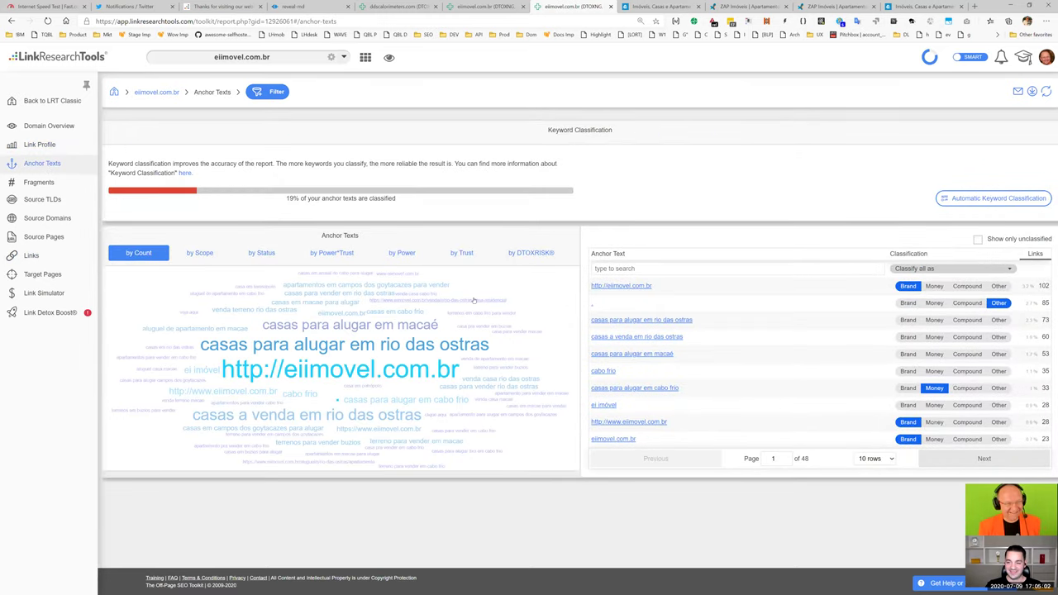
pyautogui.click(521, 253)
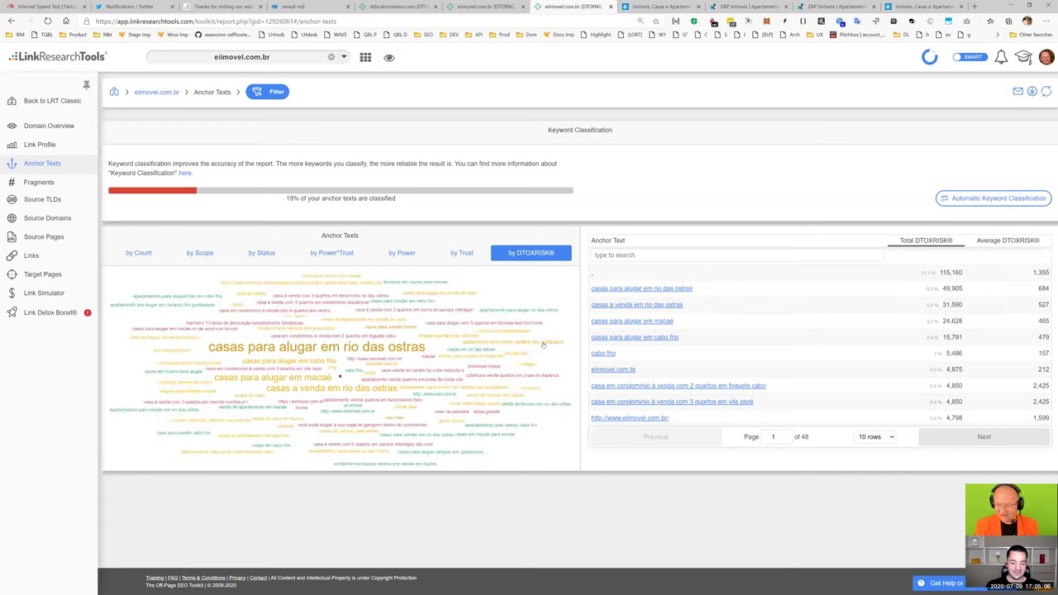
pyautogui.moveTo(719, 288); pyautogui.dragTo(590, 278)
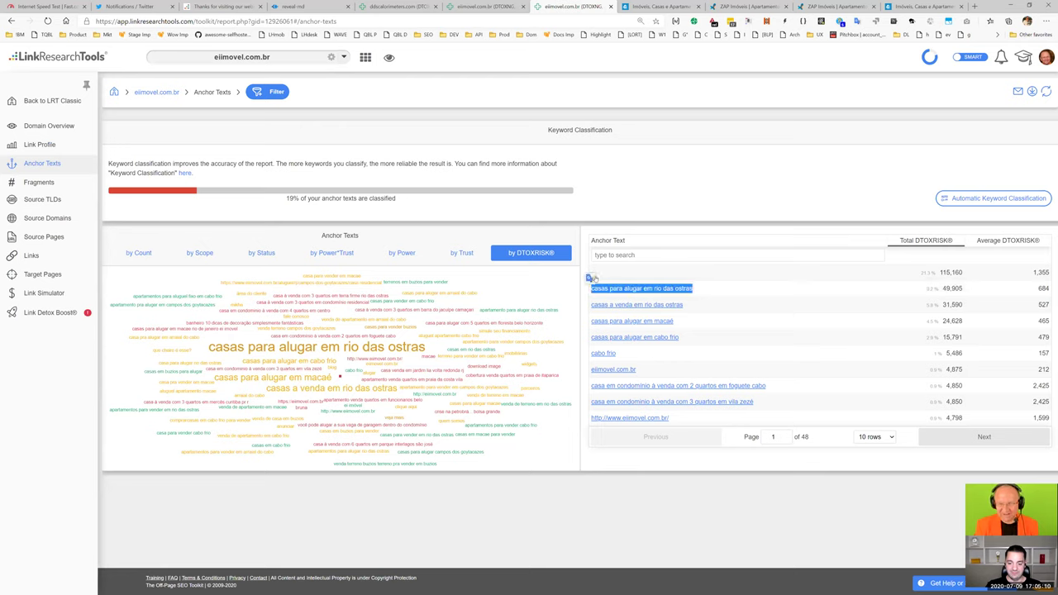
pyautogui.click(590, 278)
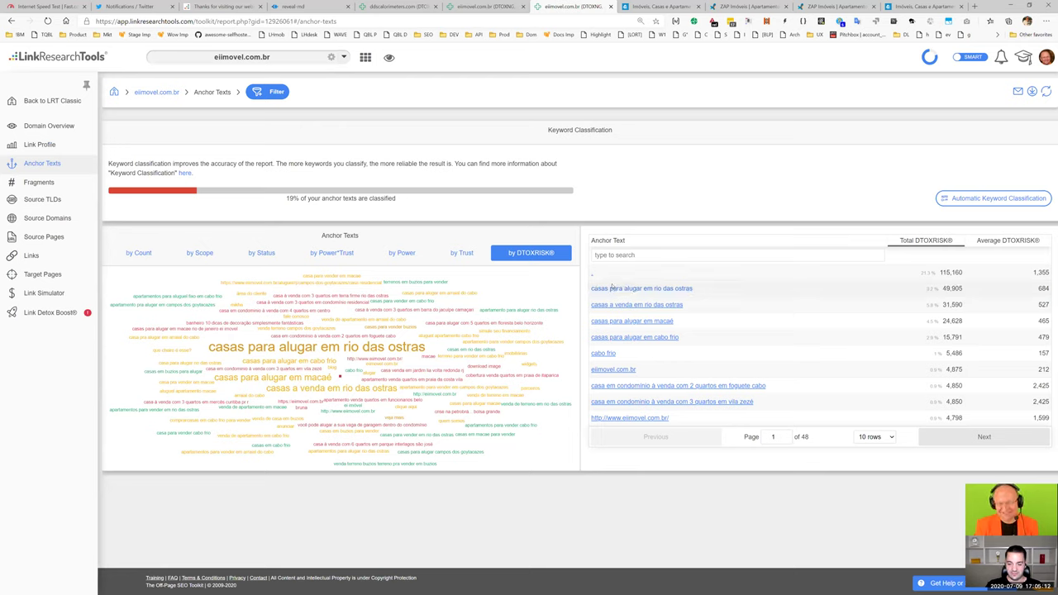
pyautogui.click(47, 218)
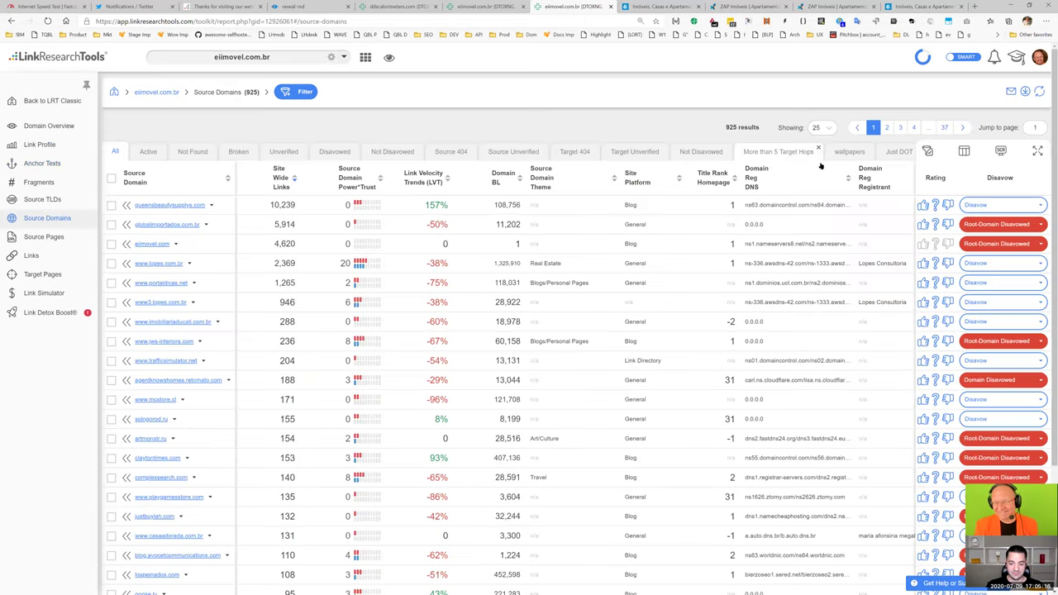
# - Disavow the 38 Just DOT domains sorted by name, then view their 71 source pages
pyautogui.click(900, 153)
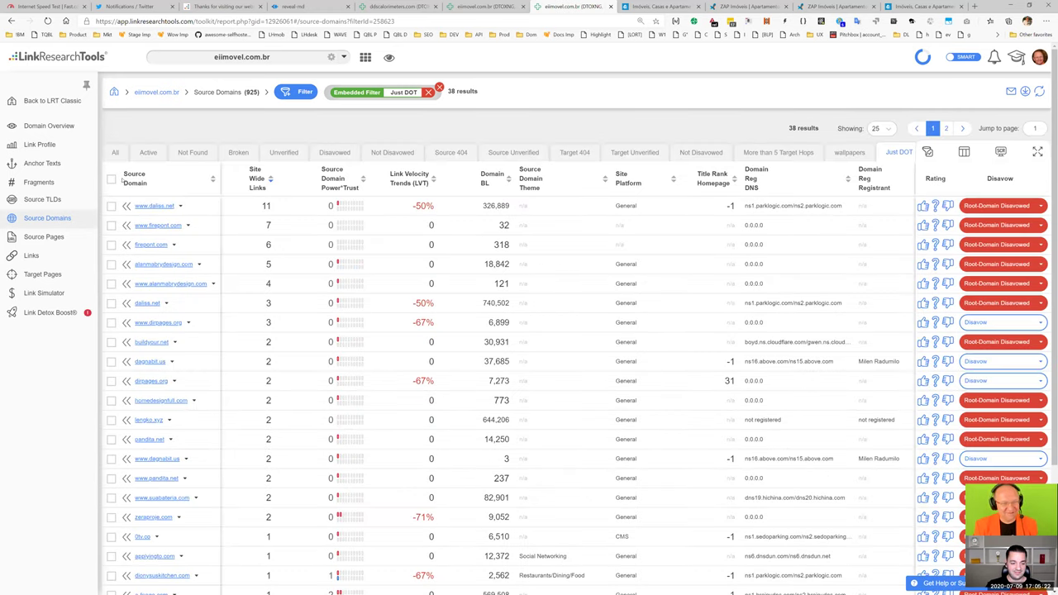
pyautogui.click(121, 180)
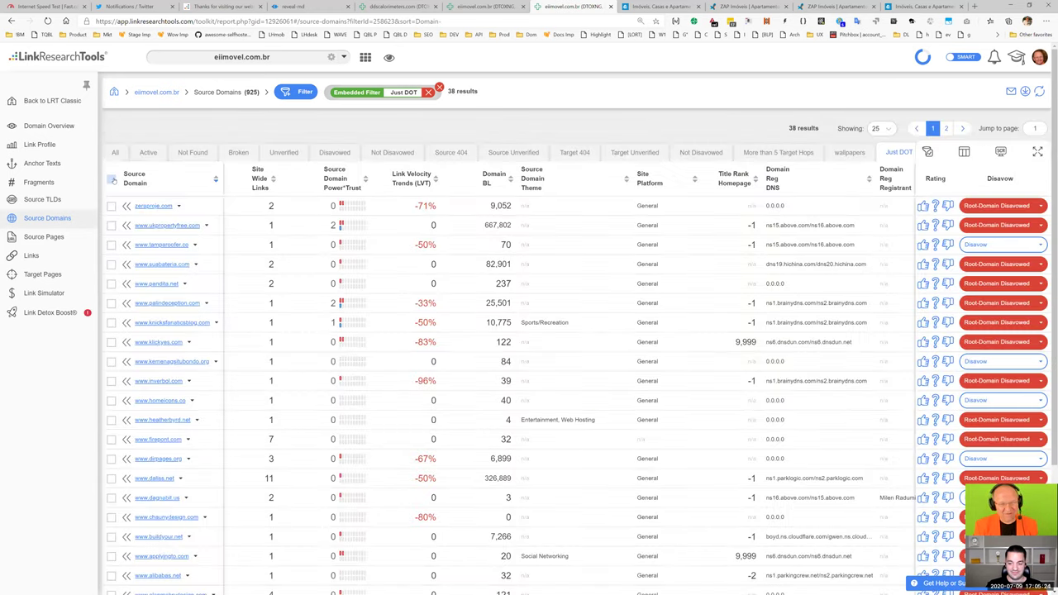
pyautogui.click(112, 178)
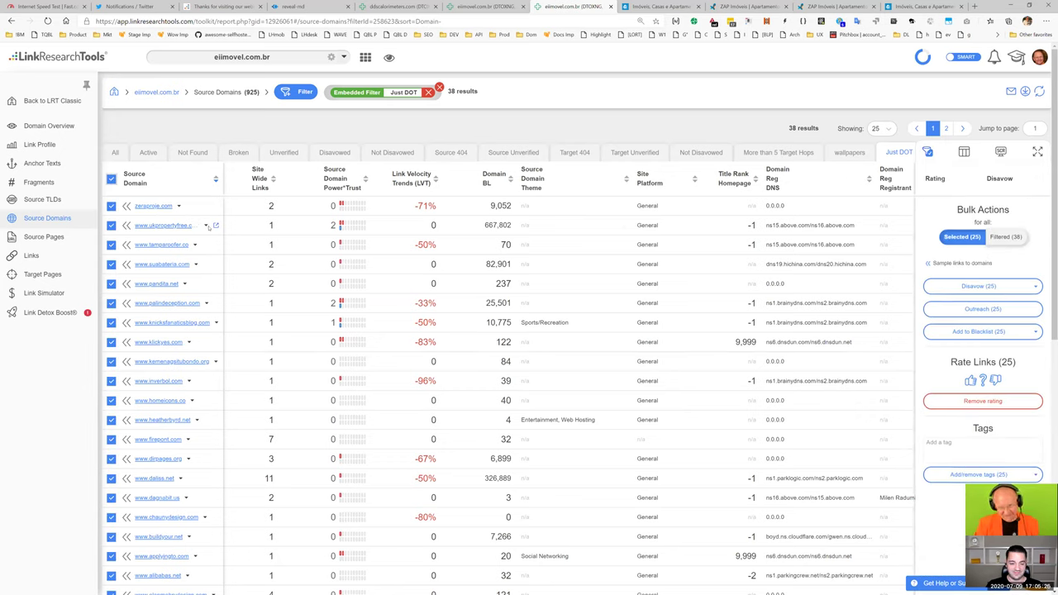
pyautogui.click(1020, 240)
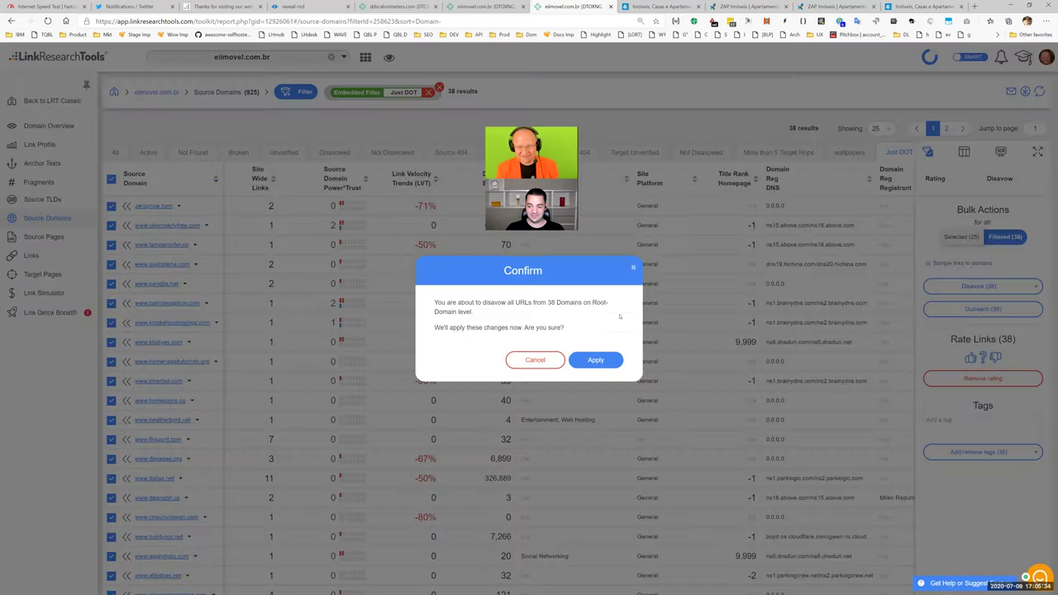
pyautogui.click(594, 361)
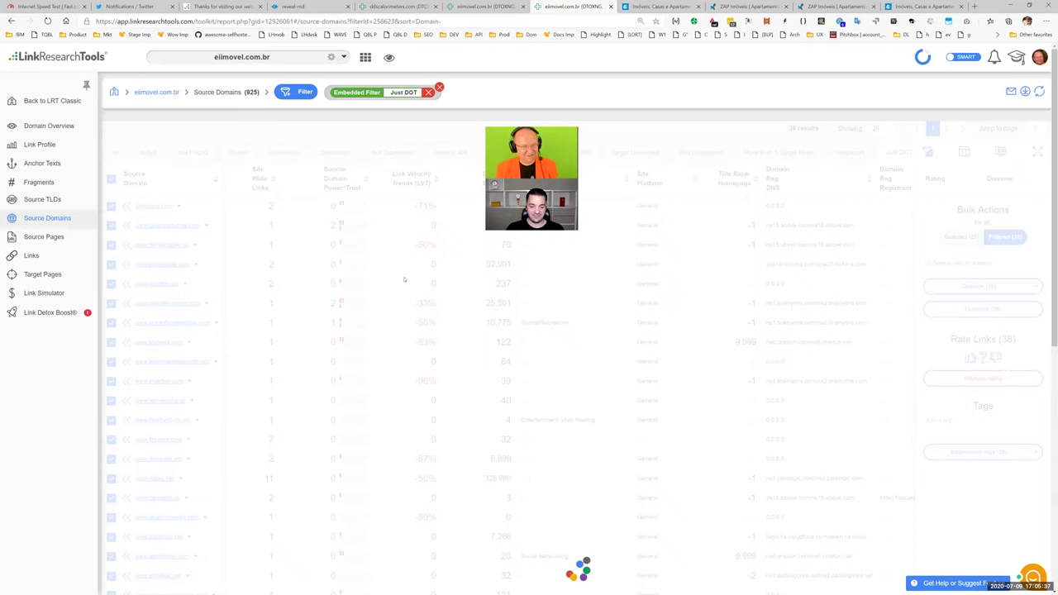
pyautogui.click(56, 237)
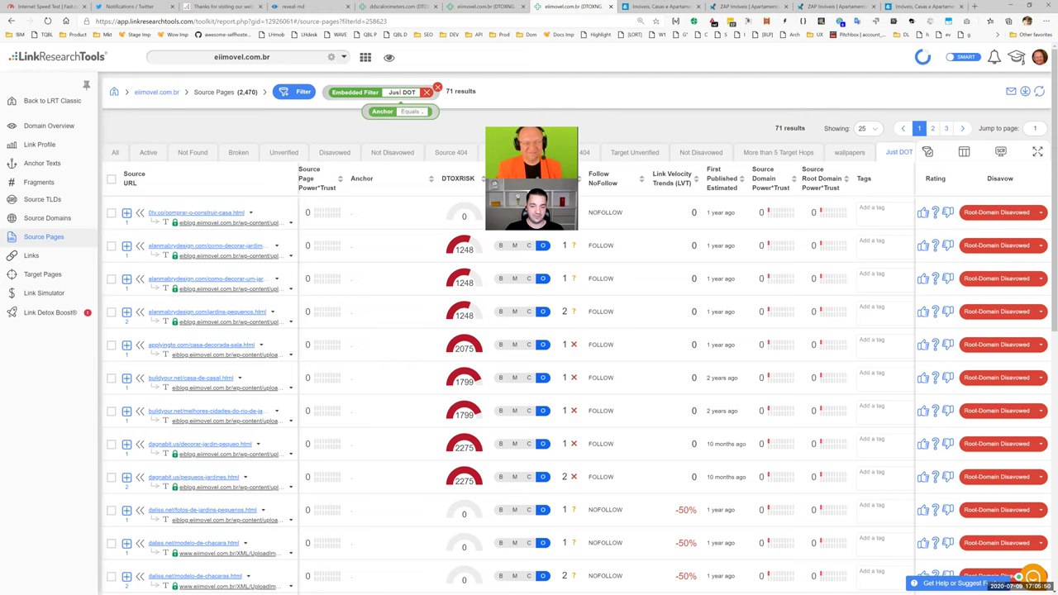
# - Browse the saved filters in the filter editor, then open Anchor Texts for the Just DOT links
pyautogui.click(399, 96)
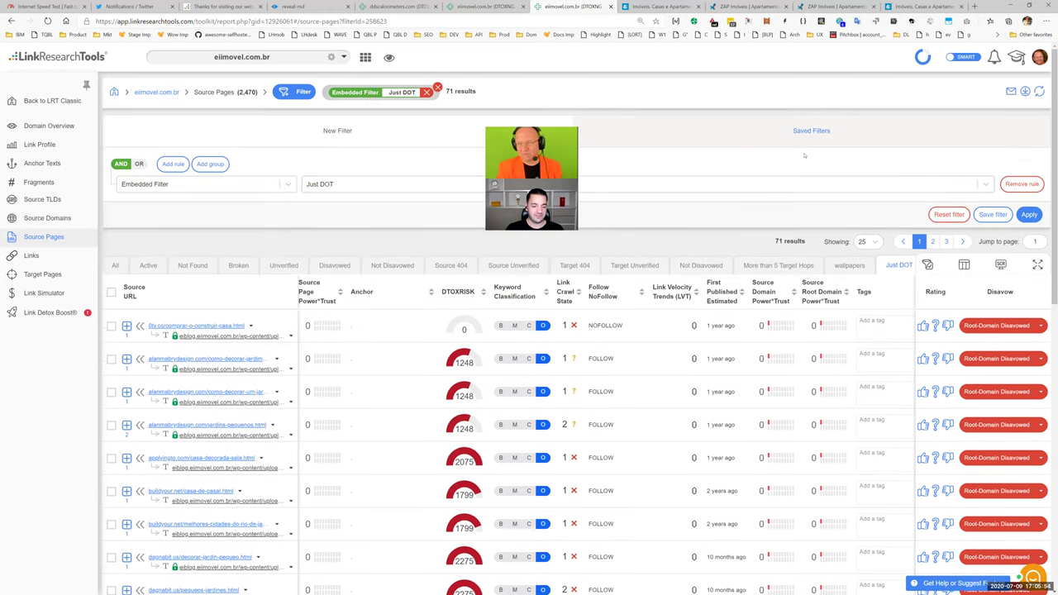
pyautogui.click(835, 139)
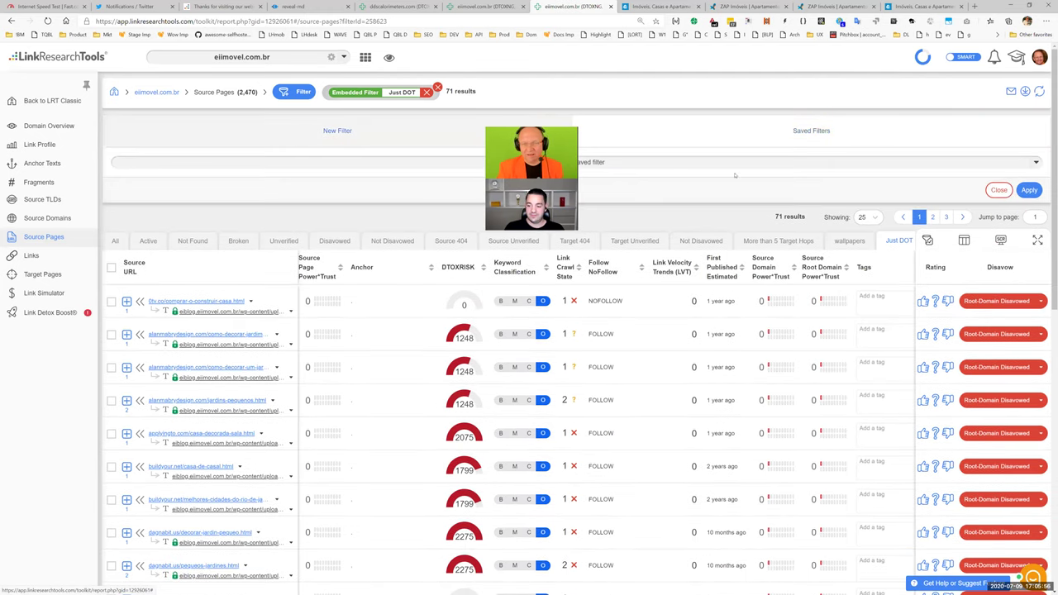
pyautogui.click(692, 162)
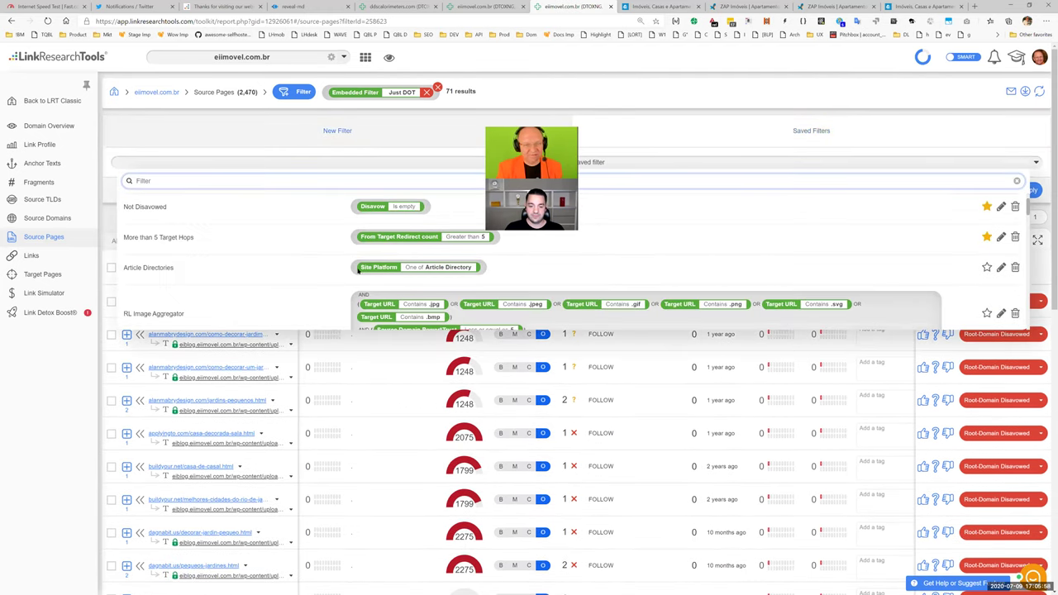
pyautogui.scroll(-2, 358, 269)
pyautogui.scroll(1, 988, 217)
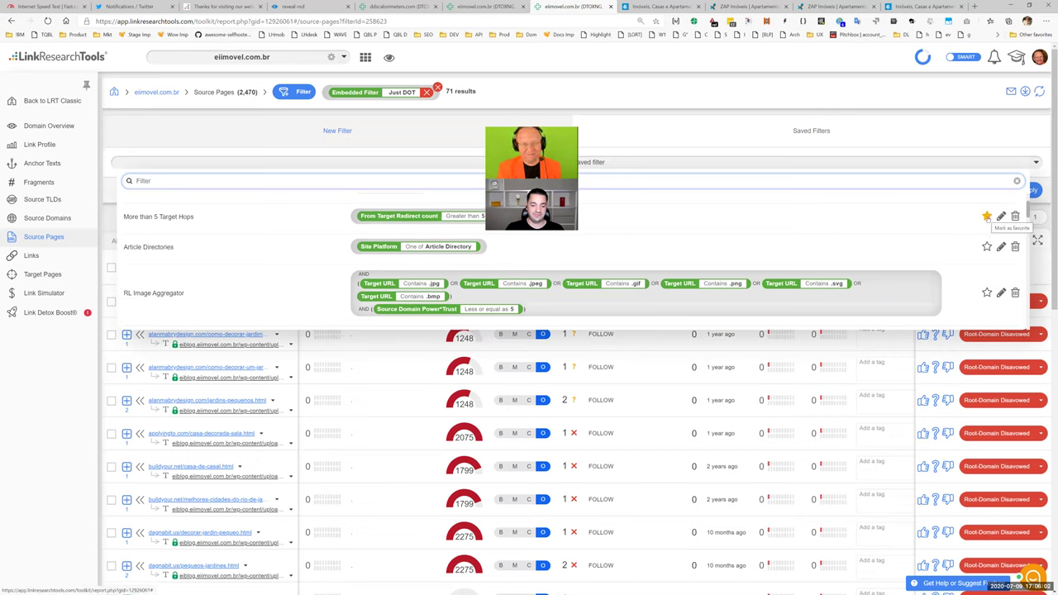
pyautogui.scroll(-2, 984, 222)
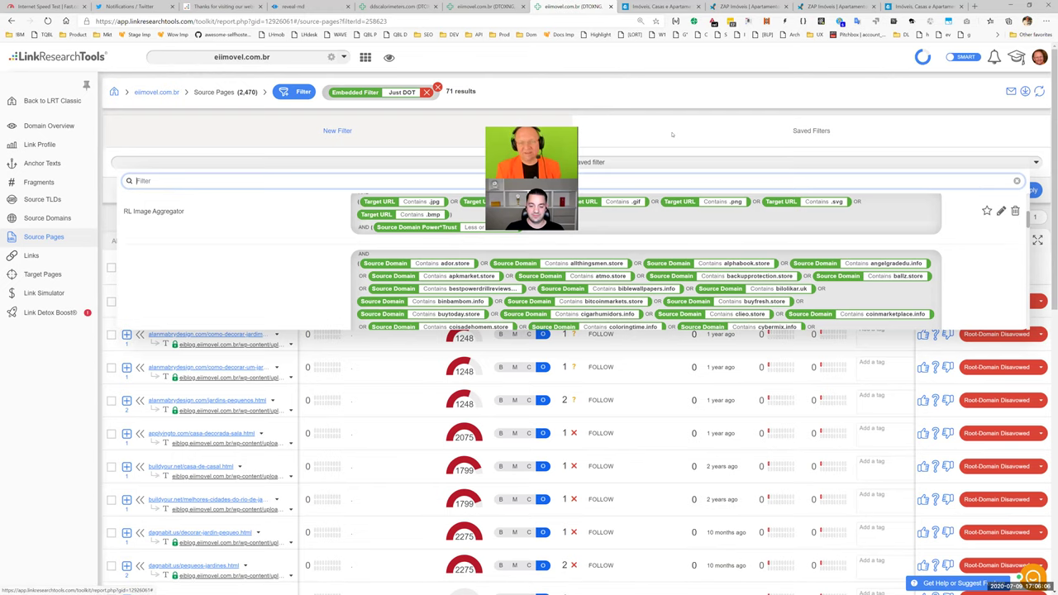
pyautogui.click(827, 137)
pyautogui.click(273, 134)
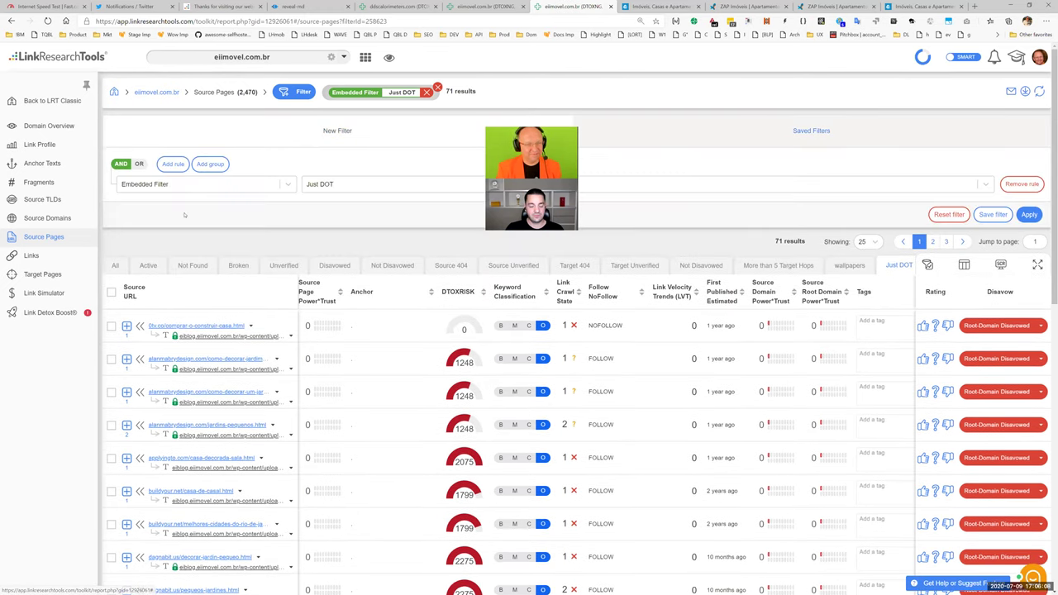
pyautogui.click(43, 163)
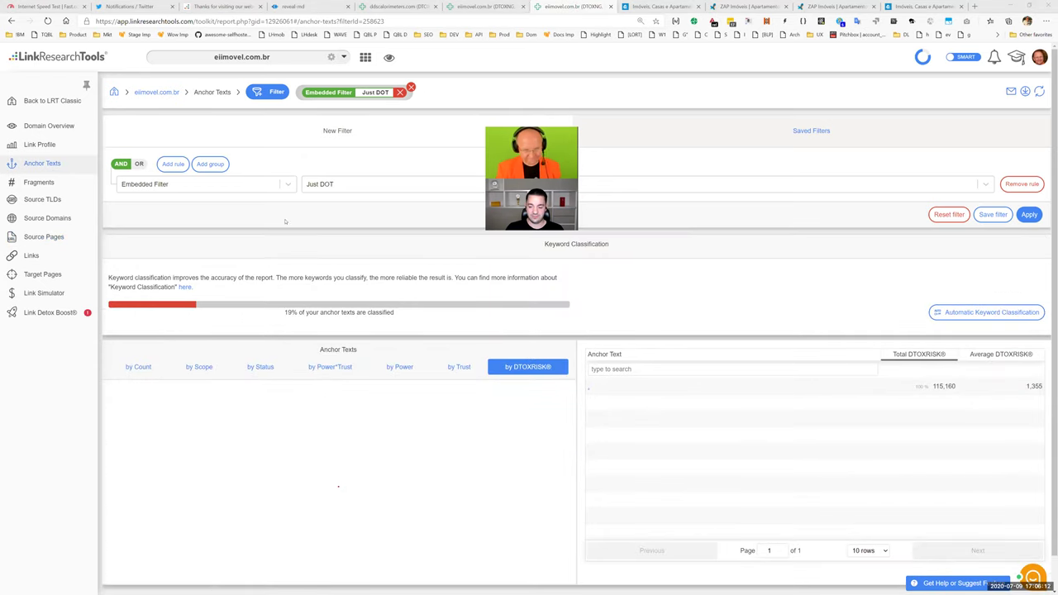
# - Remove the Just DOT filter, rank anchor texts by count, then open the 925 Source Domains
pyautogui.click(410, 88)
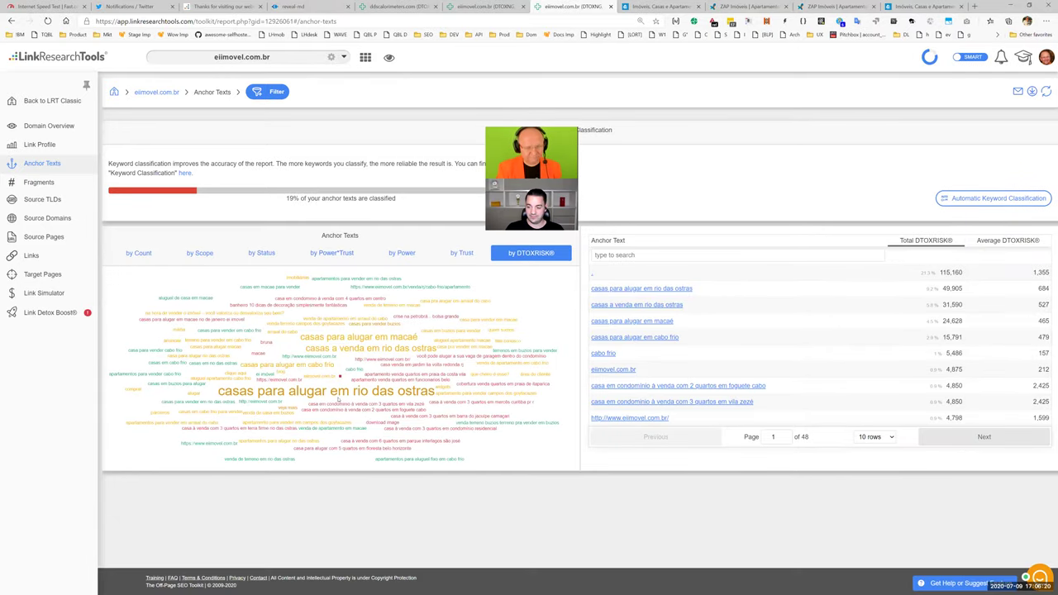
pyautogui.moveTo(340, 379)
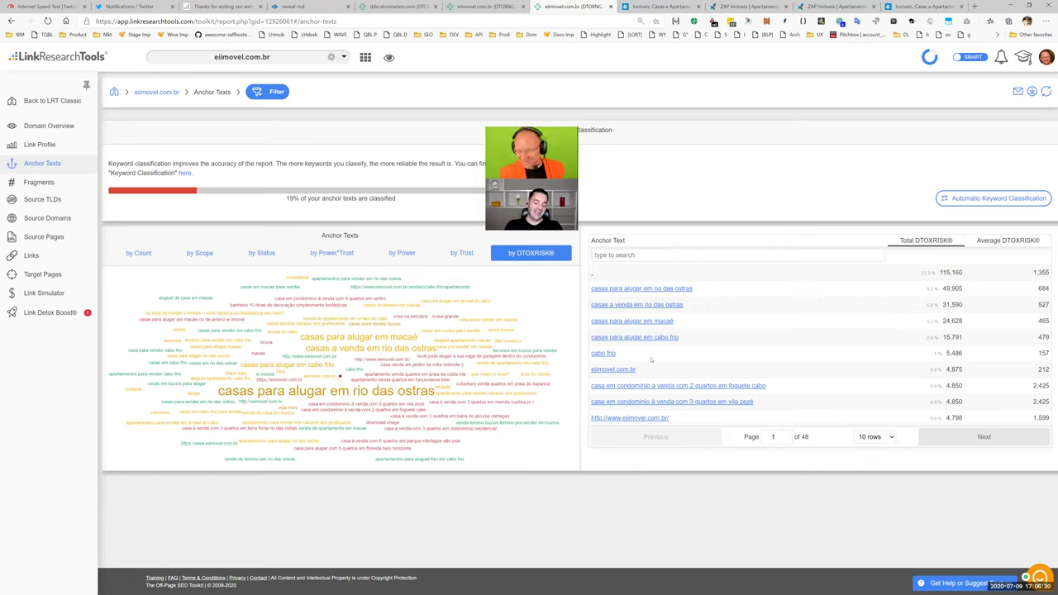
pyautogui.click(138, 256)
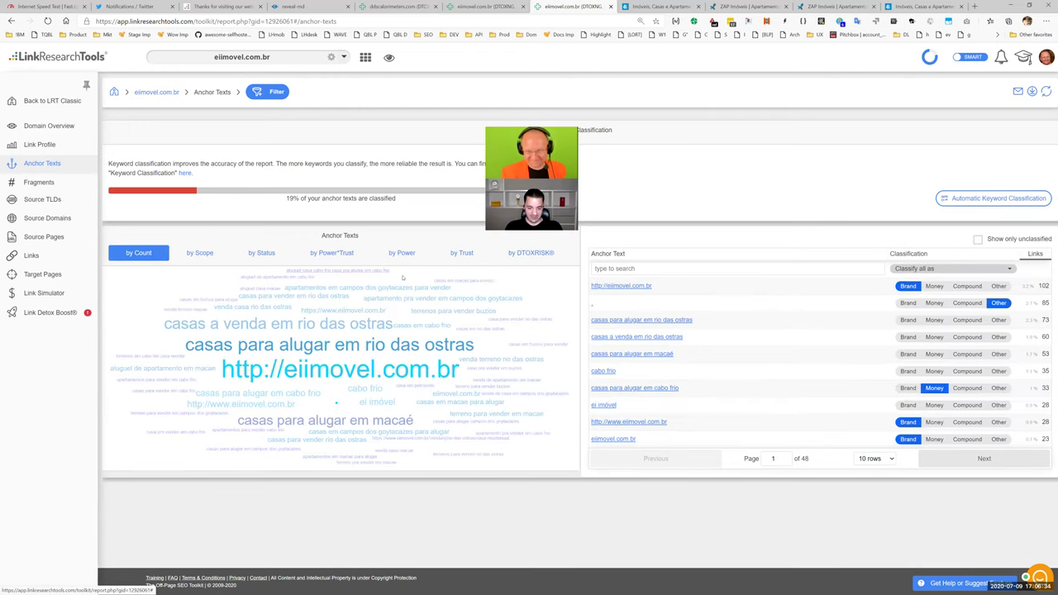
pyautogui.click(50, 219)
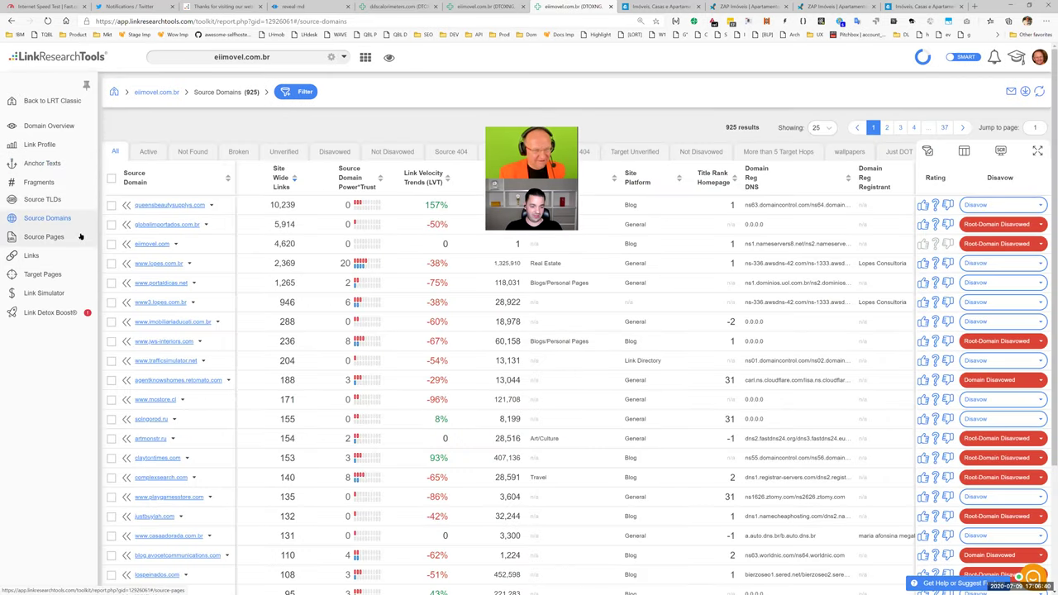
# - Open Source TLDs with more rows per page and scan the list led by .com and .com.br
pyautogui.click(52, 199)
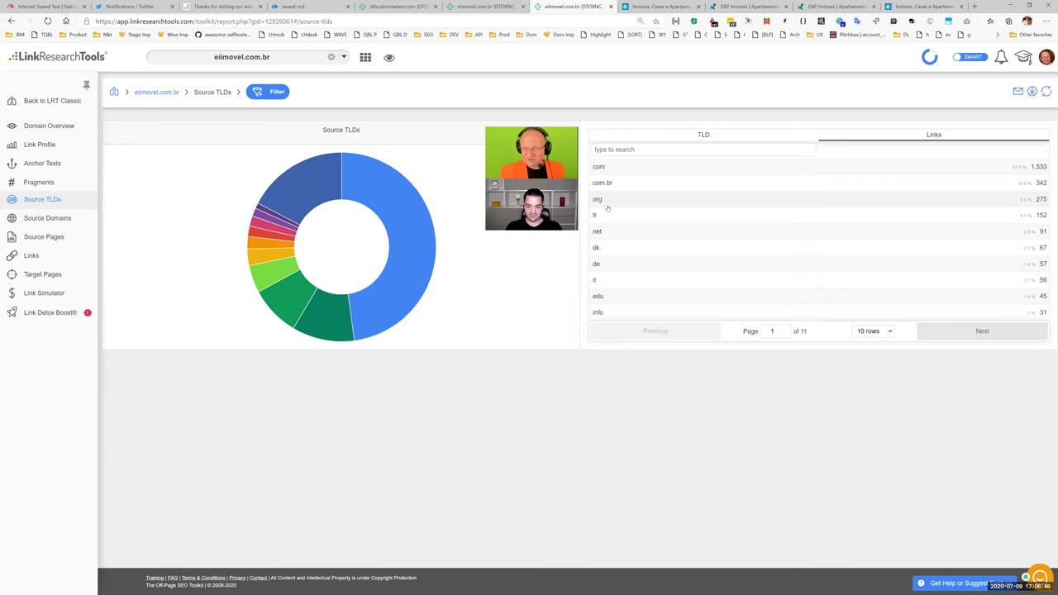
pyautogui.click(874, 331)
pyautogui.click(883, 384)
pyautogui.scroll(-2, 757, 393)
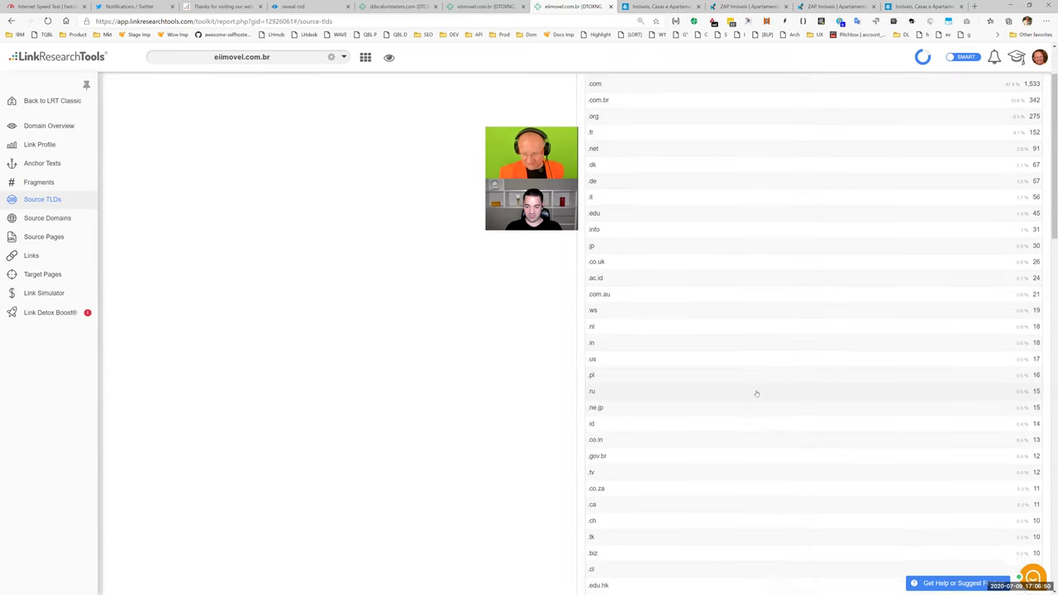
pyautogui.scroll(2, 757, 393)
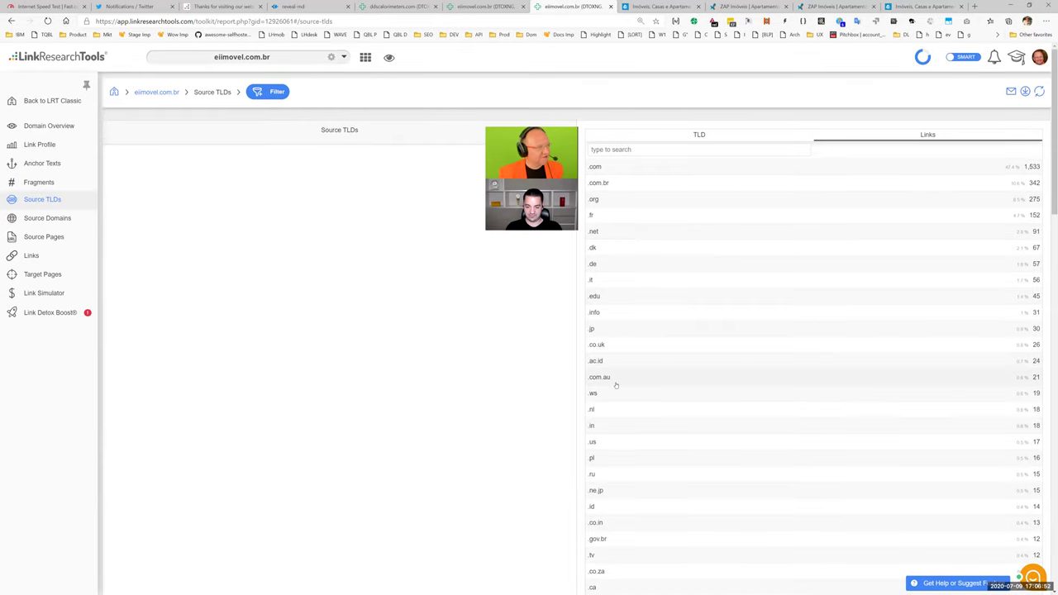
pyautogui.scroll(-3, 650, 408)
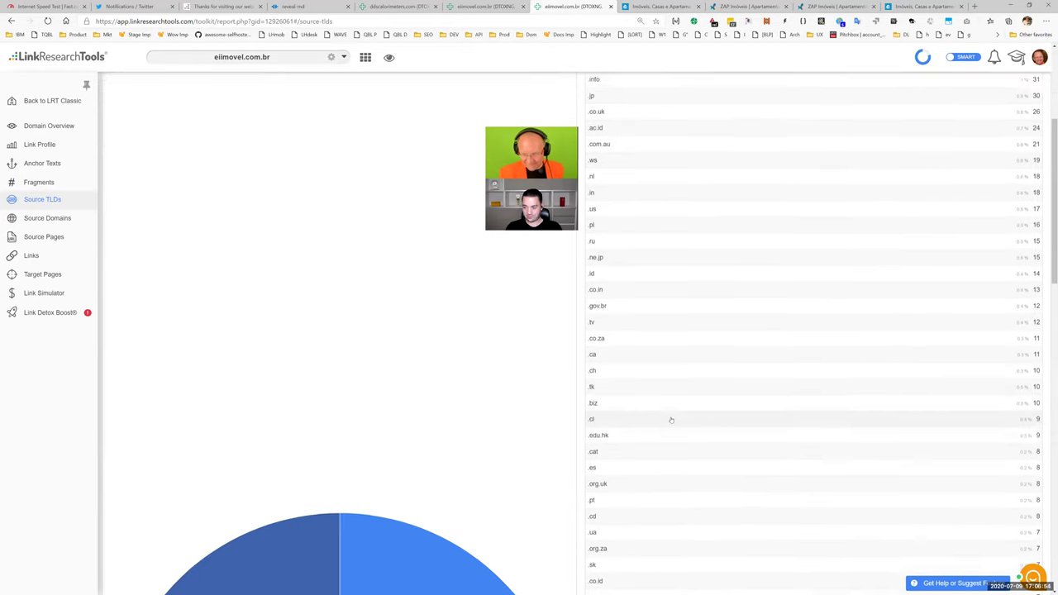
pyautogui.scroll(-5, 670, 421)
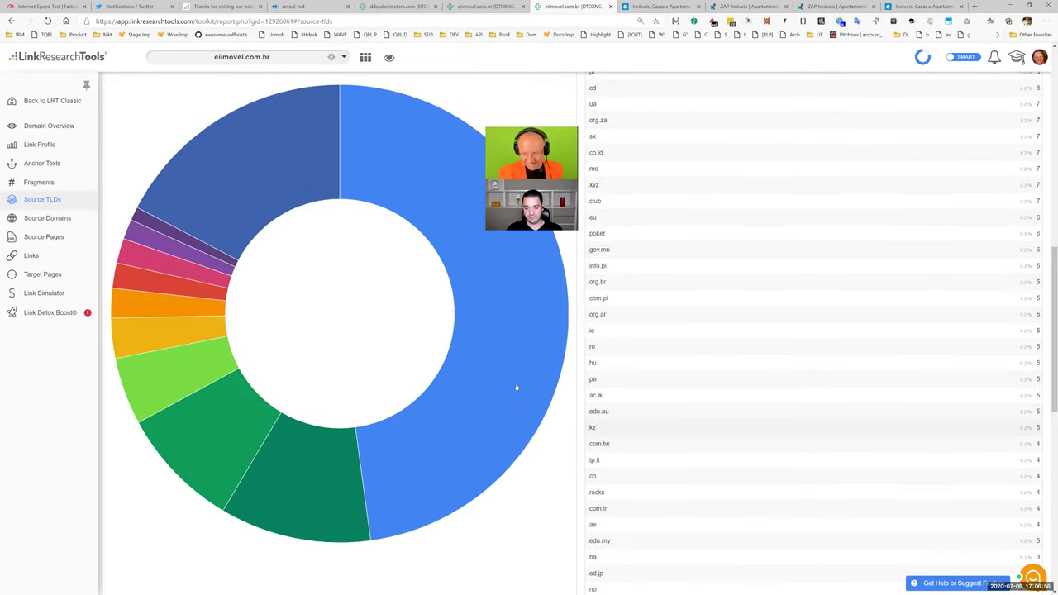
pyautogui.scroll(8, 529, 339)
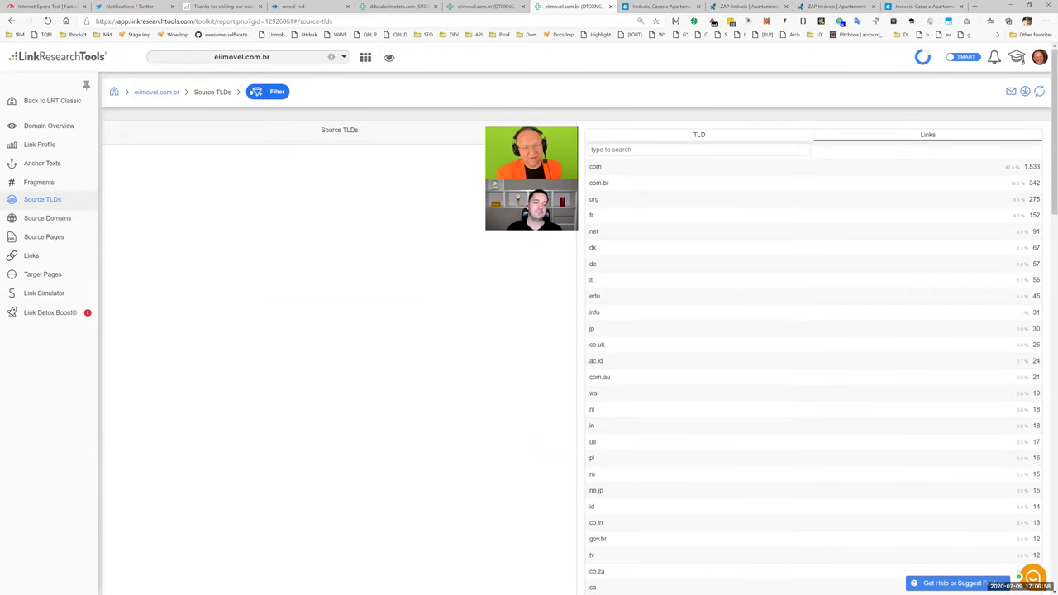
# - Start a new filter rule on the Source Domain field
pyautogui.click(256, 92)
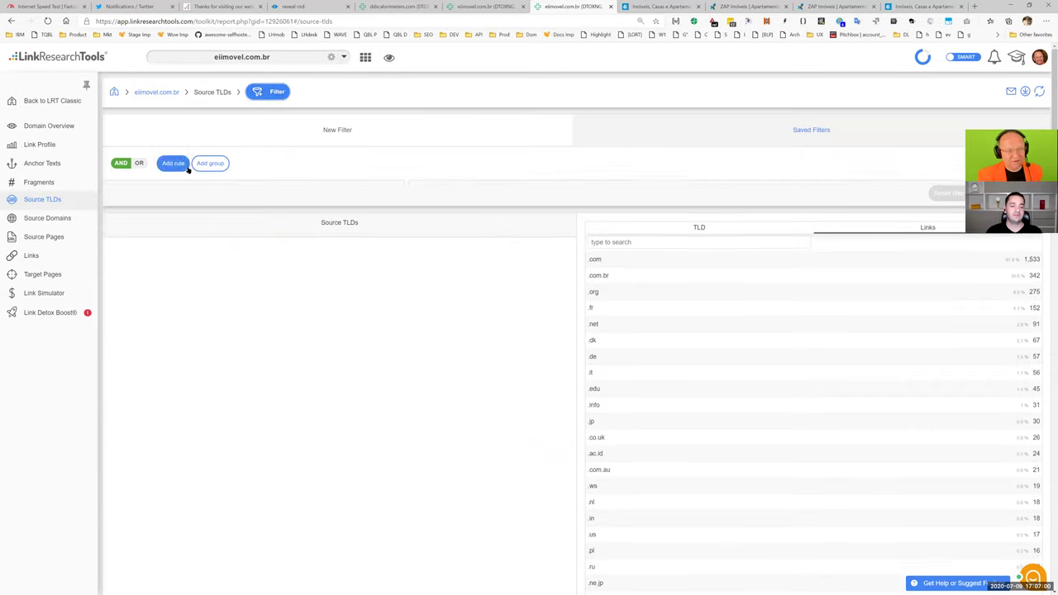
pyautogui.click(248, 183)
pyautogui.write('dom')
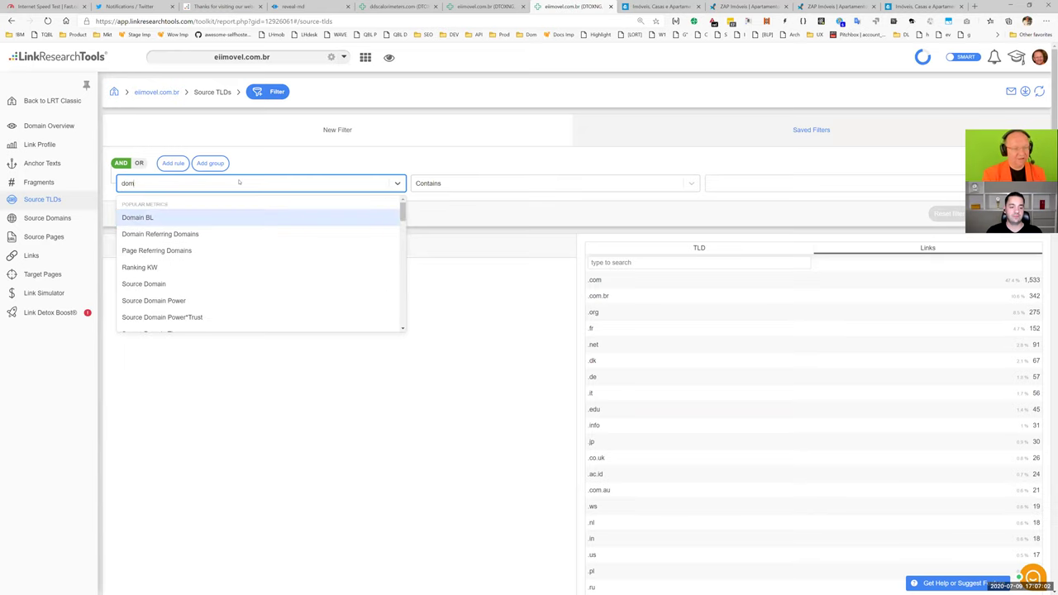
pyautogui.press('BackSpace')
pyautogui.press('BackSpace')
pyautogui.press('BackSpace')
pyautogui.write('tld')
pyautogui.press('BackSpace')
pyautogui.press('BackSpace')
pyautogui.press('BackSpace')
pyautogui.write('domain')
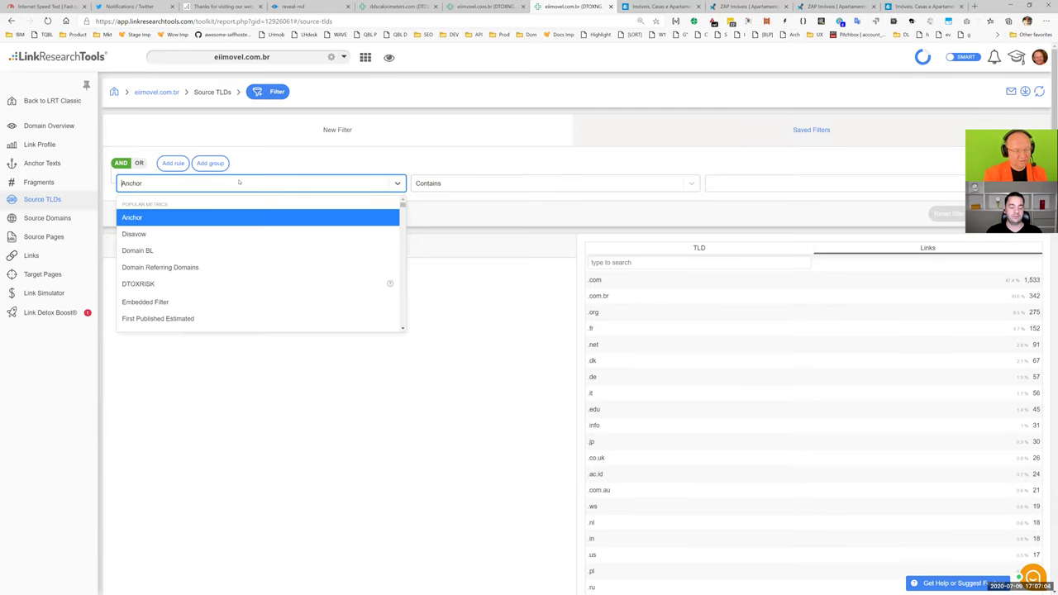
pyautogui.press('Down')
pyautogui.press('Down')
pyautogui.press('Down')
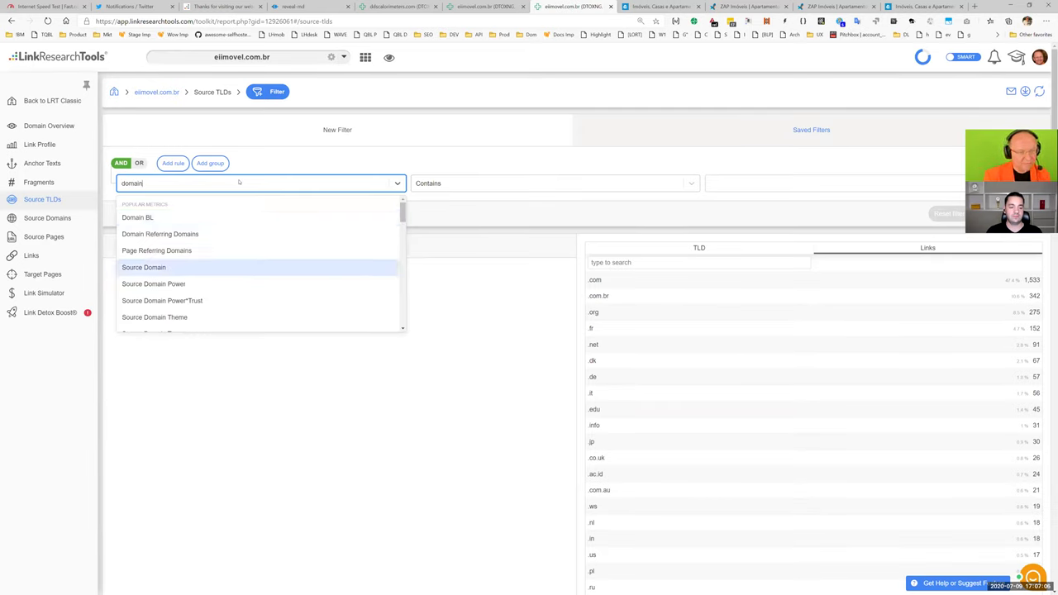
pyautogui.press('Return')
# - Set the rule to Source Domain ends with .tk and apply it
pyautogui.press('Tab')
pyautogui.press('Down')
pyautogui.press('Down')
pyautogui.press('Down')
pyautogui.press('Down')
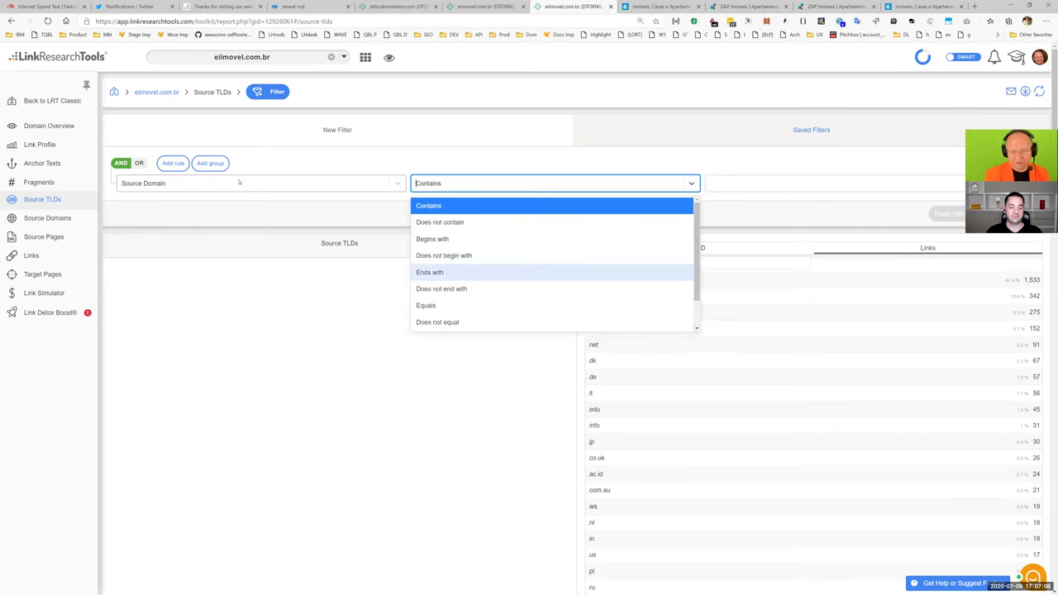
pyautogui.press('Return')
pyautogui.press('Tab')
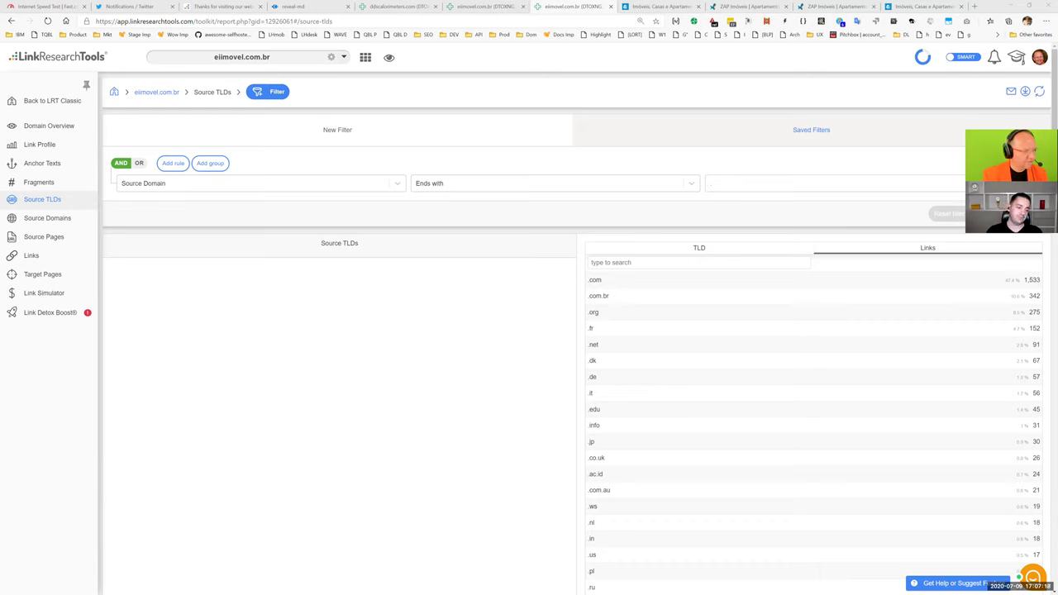
pyautogui.click(738, 187)
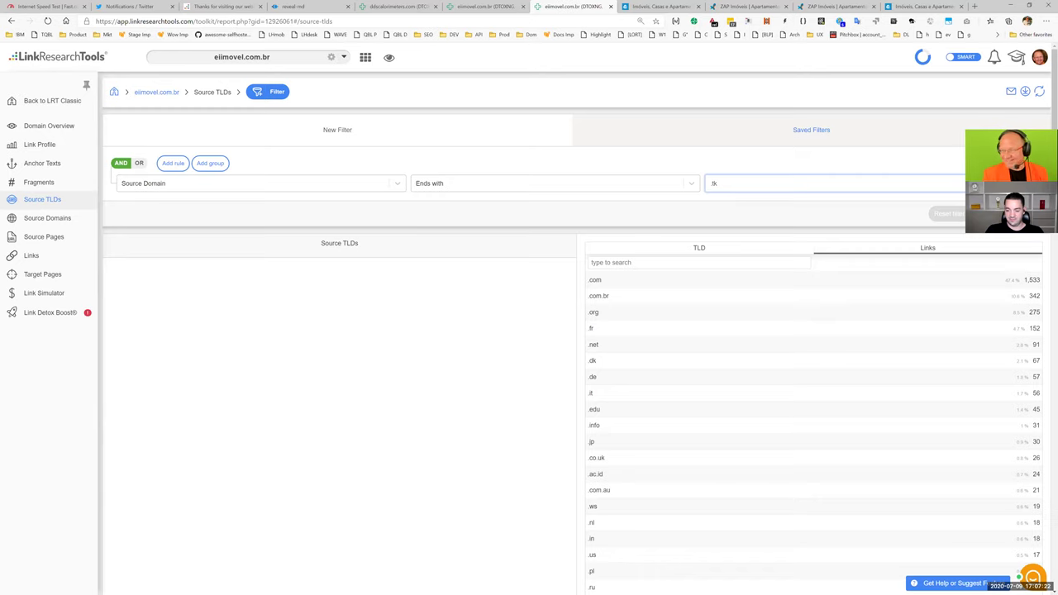
pyautogui.press('Return')
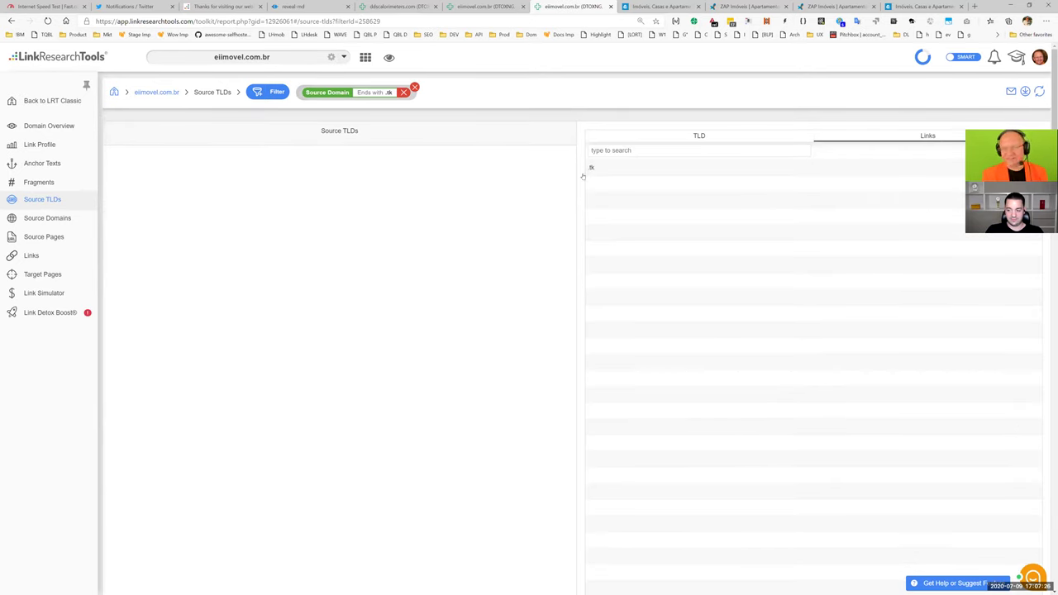
# - Add a second filter rule on Source Domain with the Ends with condition
pyautogui.click(276, 93)
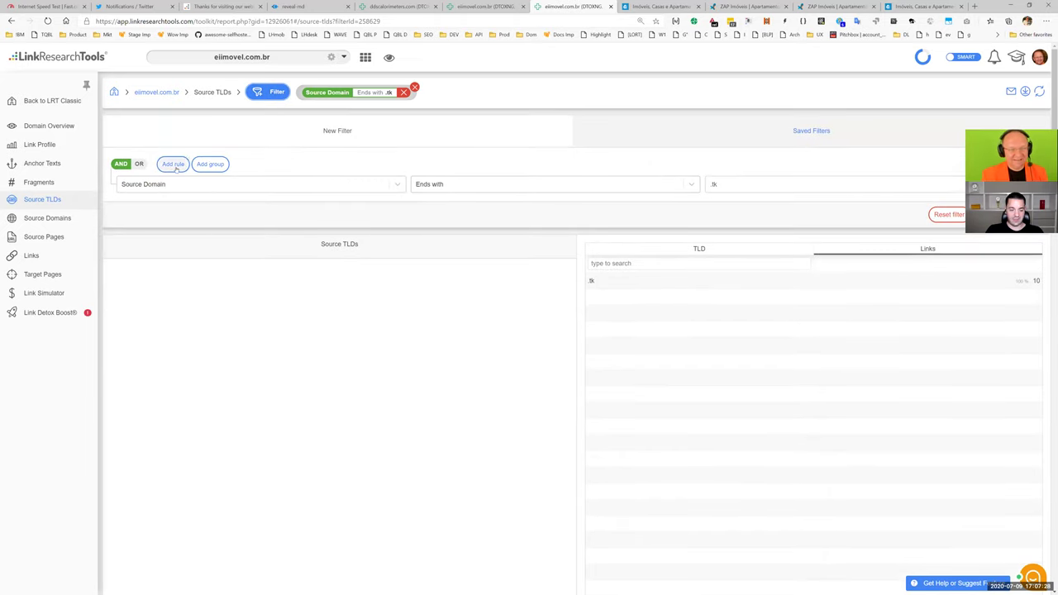
pyautogui.click(173, 165)
pyautogui.click(165, 205)
pyautogui.write('sourdcf')
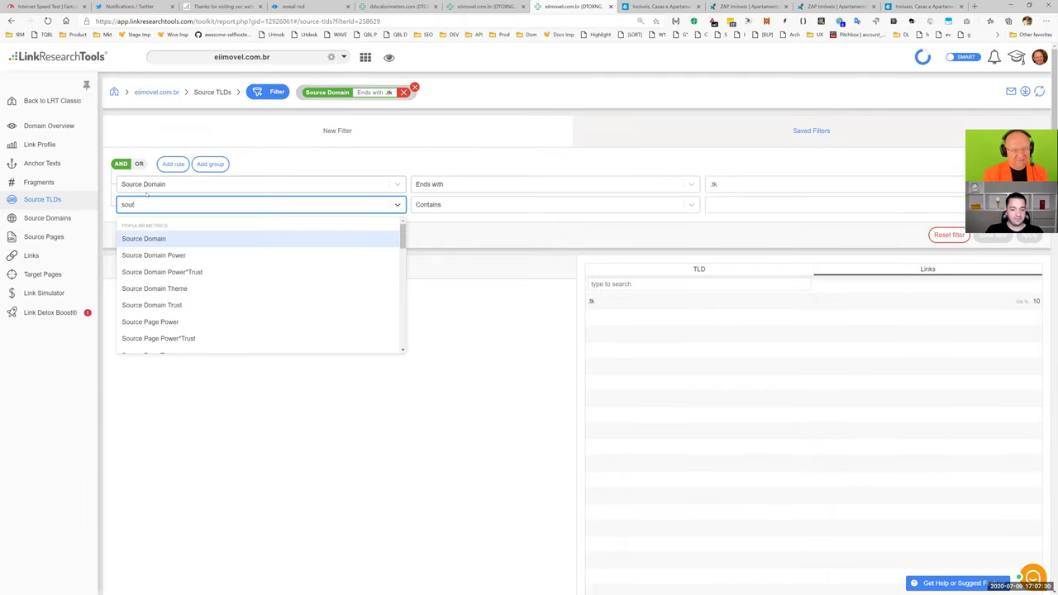
pyautogui.press('BackSpace')
pyautogui.write('c')
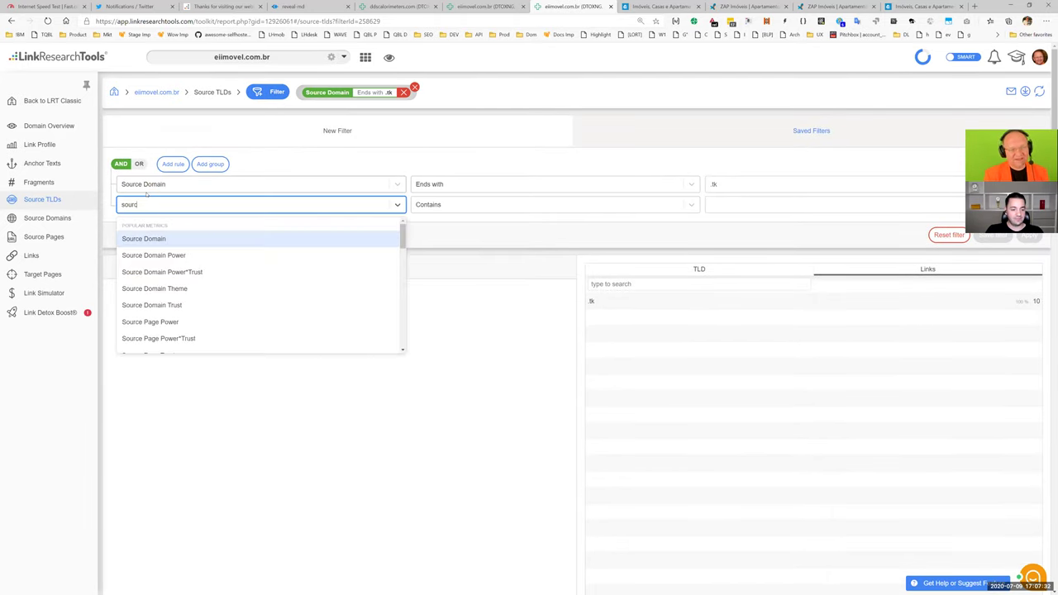
pyautogui.press('Return')
pyautogui.press('Tab')
pyautogui.write('ed')
pyautogui.press('BackSpace')
pyautogui.write('nd')
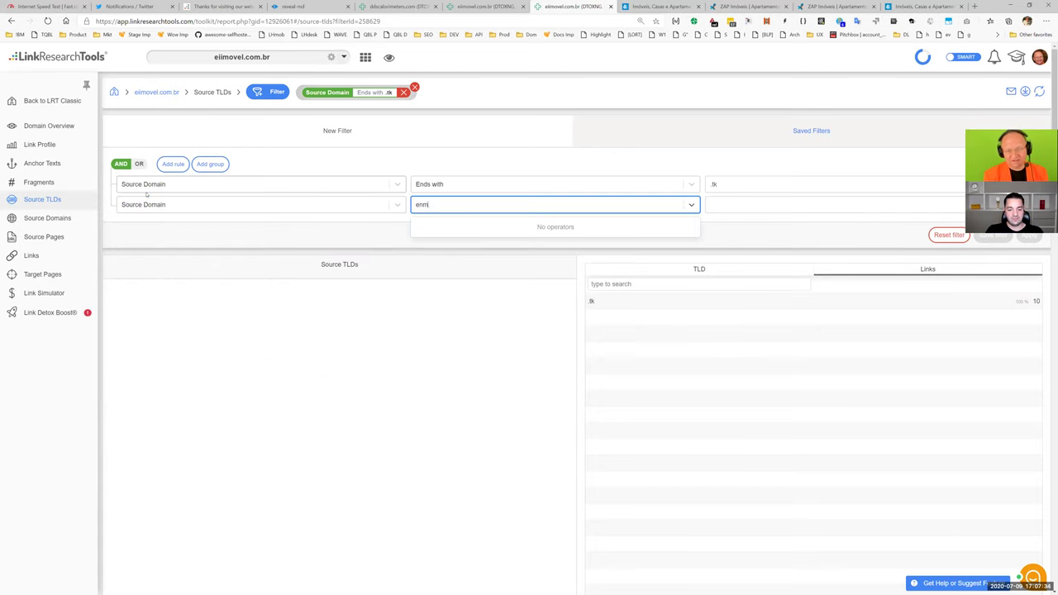
pyautogui.press('Return')
# - Set the second rule's value to .gg, correcting the mistyped -gg, and apply it
pyautogui.press('Tab')
pyautogui.write('-gg')
pyautogui.press('Return')
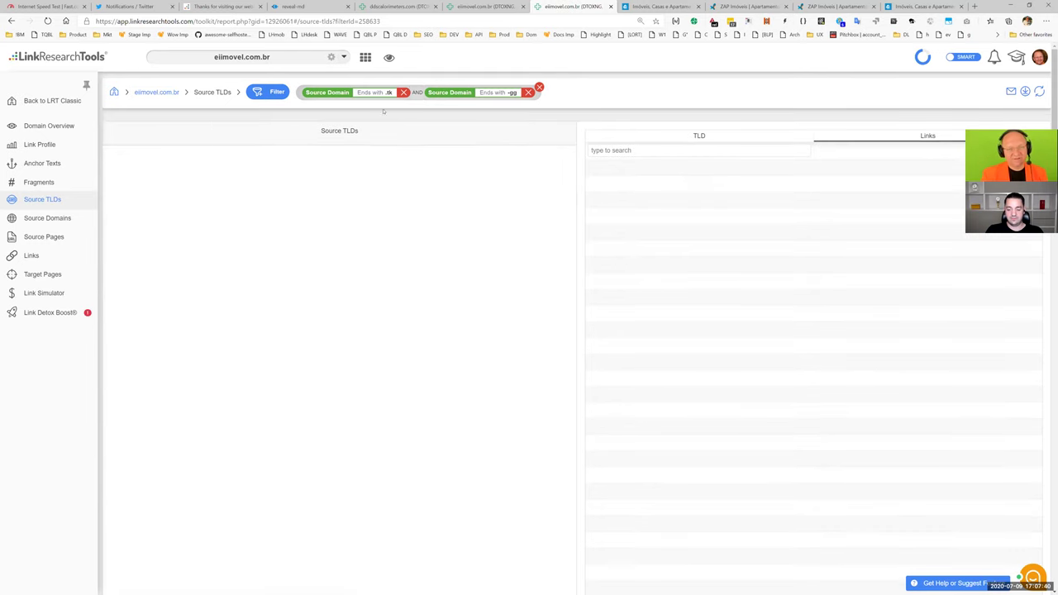
pyautogui.click(477, 93)
pyautogui.click(772, 204)
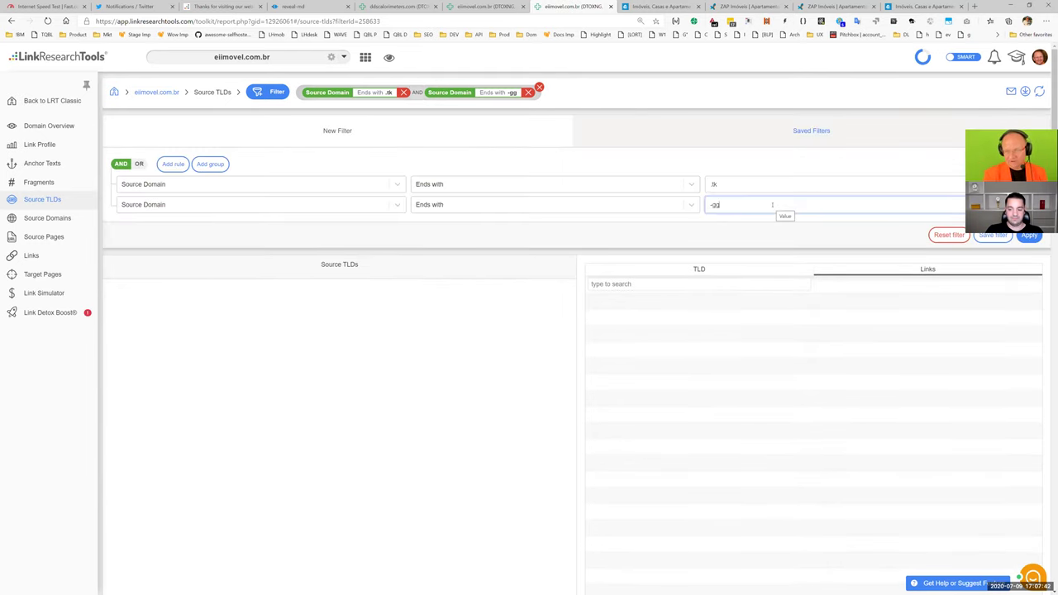
pyautogui.press('Return')
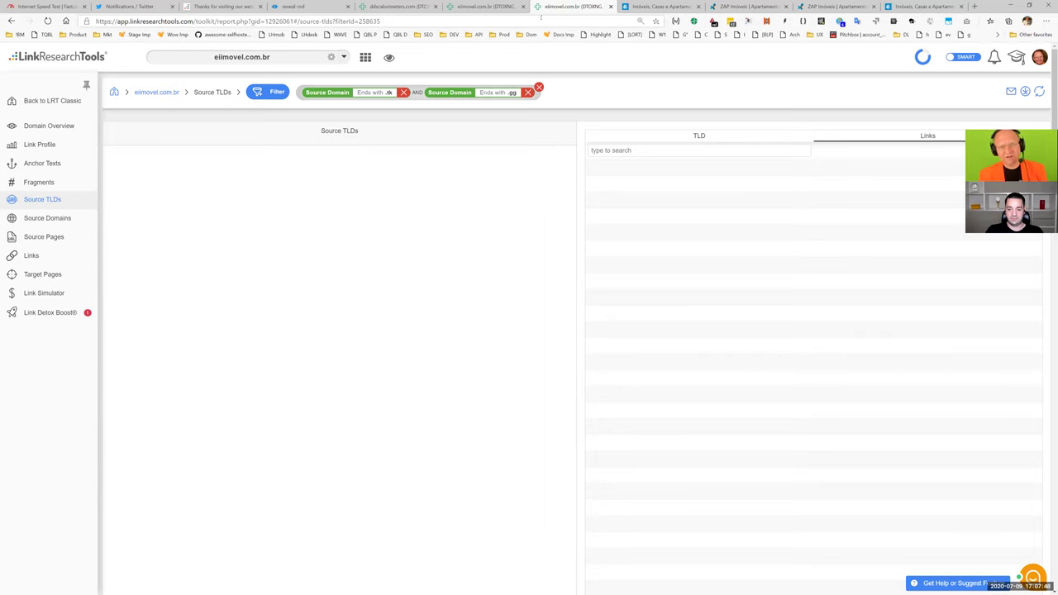
# - Move to the Source Pages report, where the .tk AND .gg filter returns 0 results, and reopen the filter
pyautogui.click(39, 164)
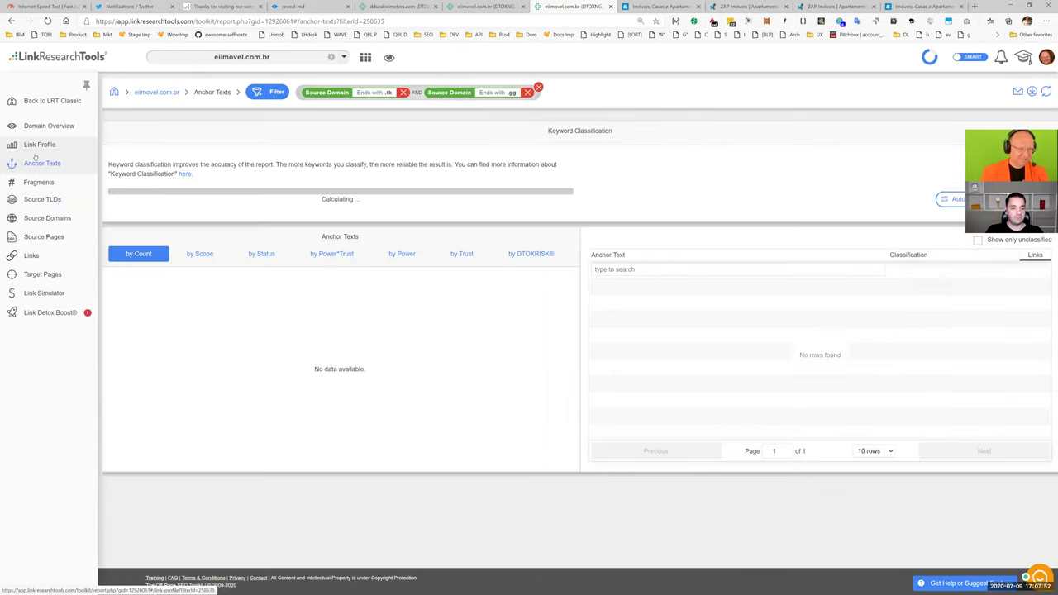
pyautogui.click(17, 150)
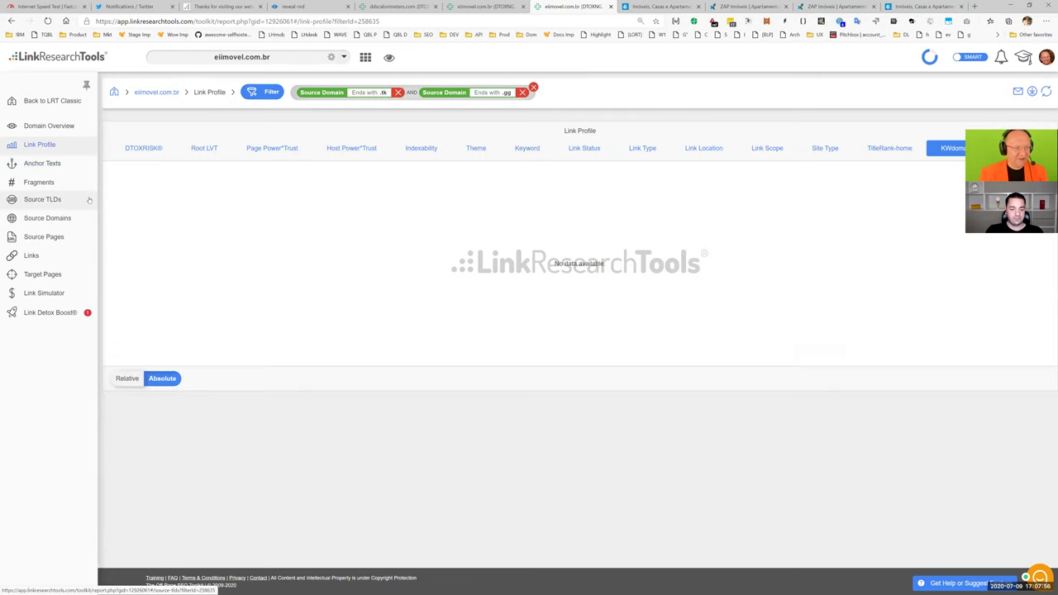
pyautogui.click(69, 245)
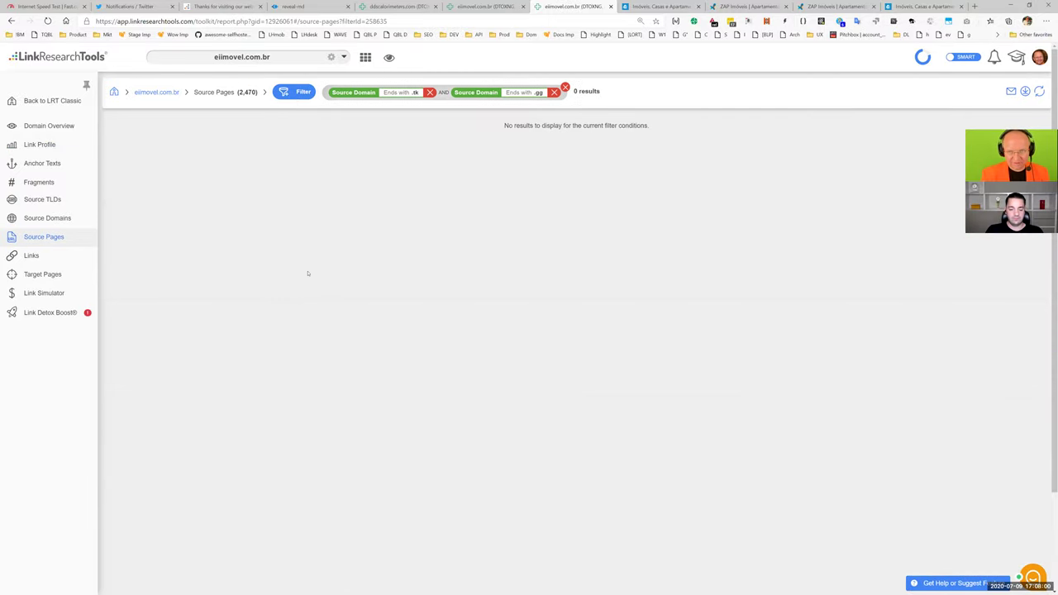
pyautogui.click(294, 91)
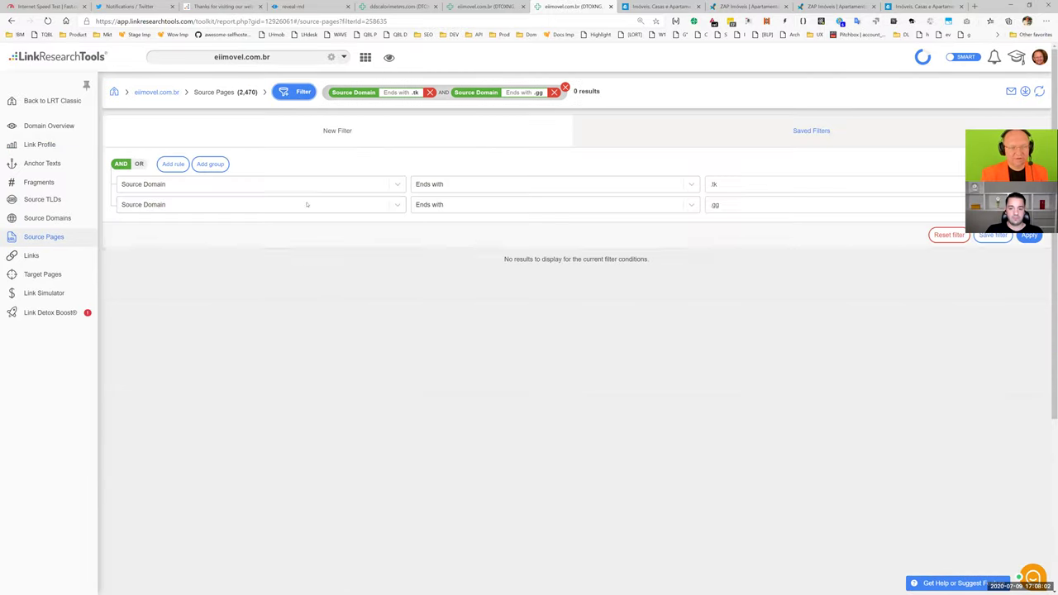
# - Join the .tk and .gg rules with OR, then confirm a topseodirectory.tk linking page is dead
pyautogui.click(137, 165)
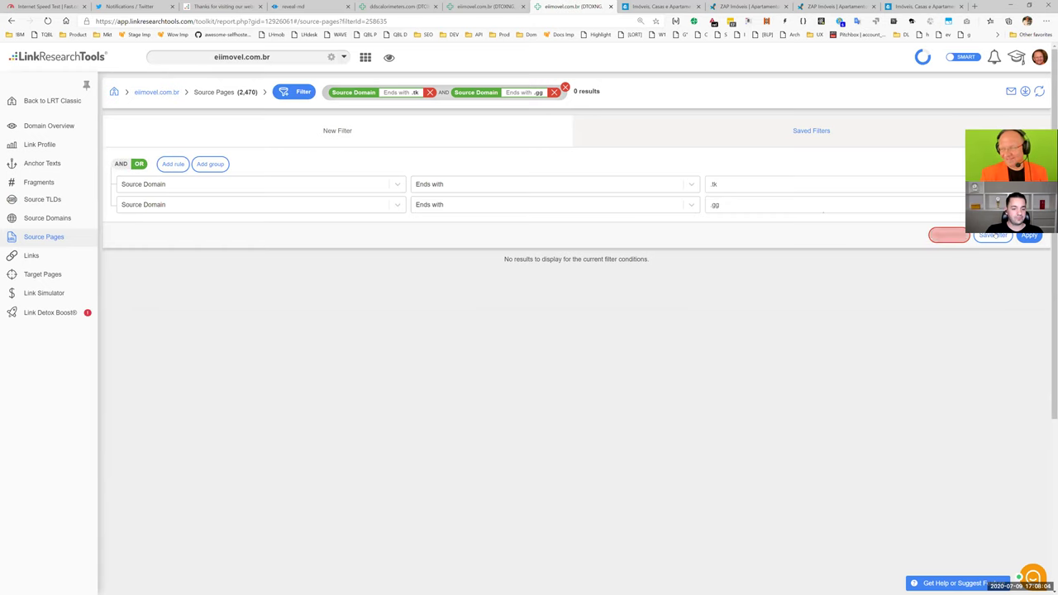
pyautogui.click(1038, 236)
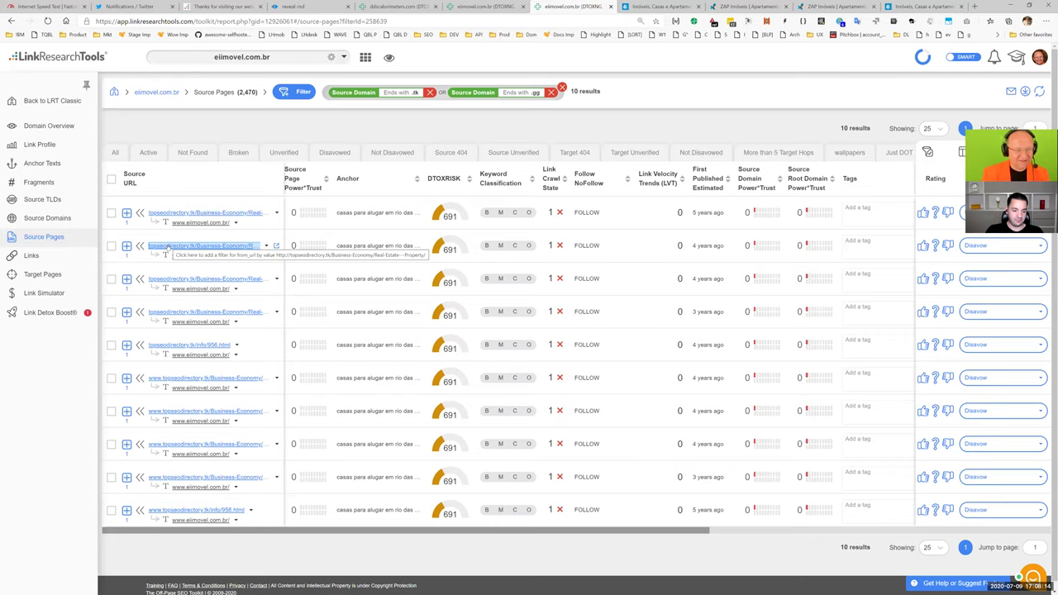
pyautogui.middleClick(167, 247)
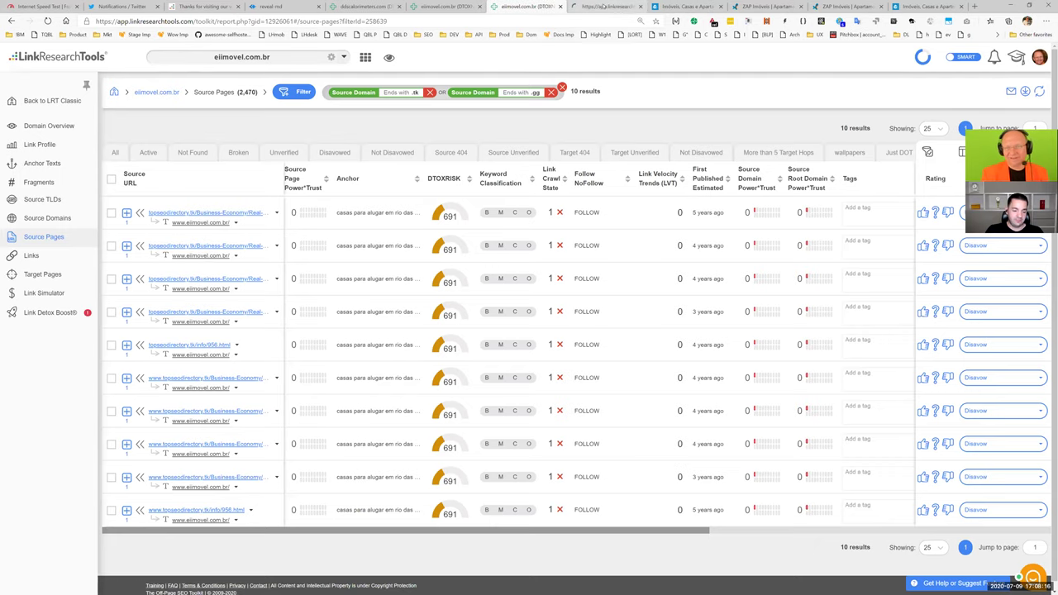
pyautogui.click(604, 7)
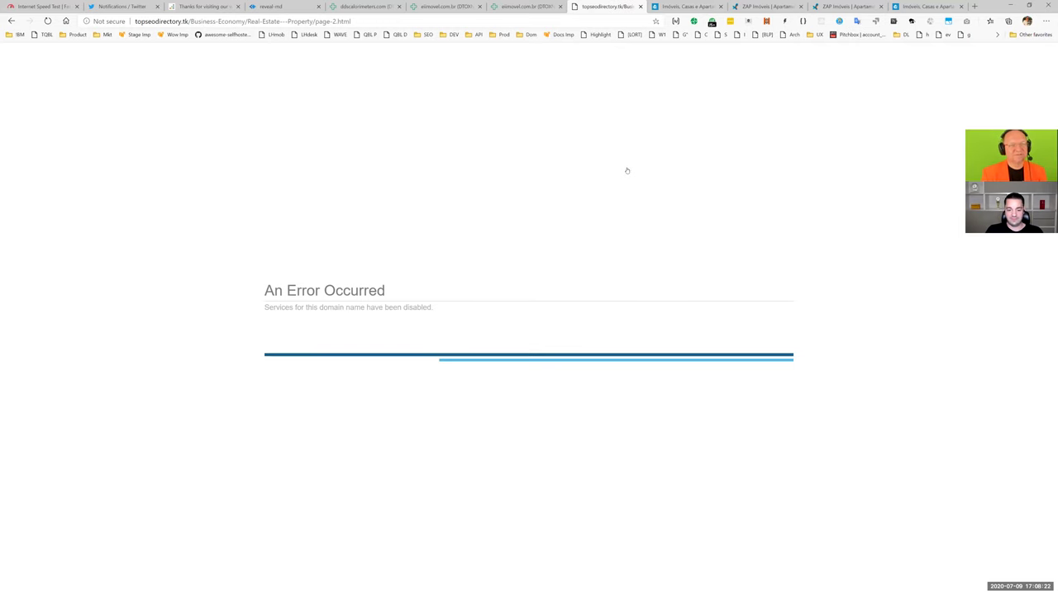
pyautogui.hotkey('ctrl', 'w')
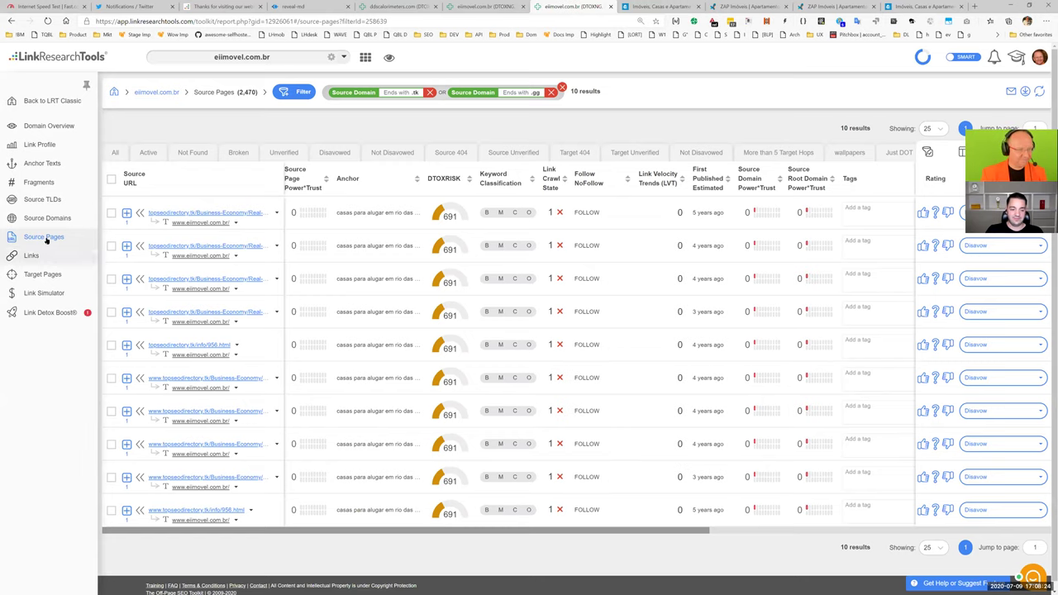
pyautogui.click(42, 199)
# - Clear the domain-ending filters on Source Domains and view the Domain Ranking Keywords link profile chart
pyautogui.click(48, 218)
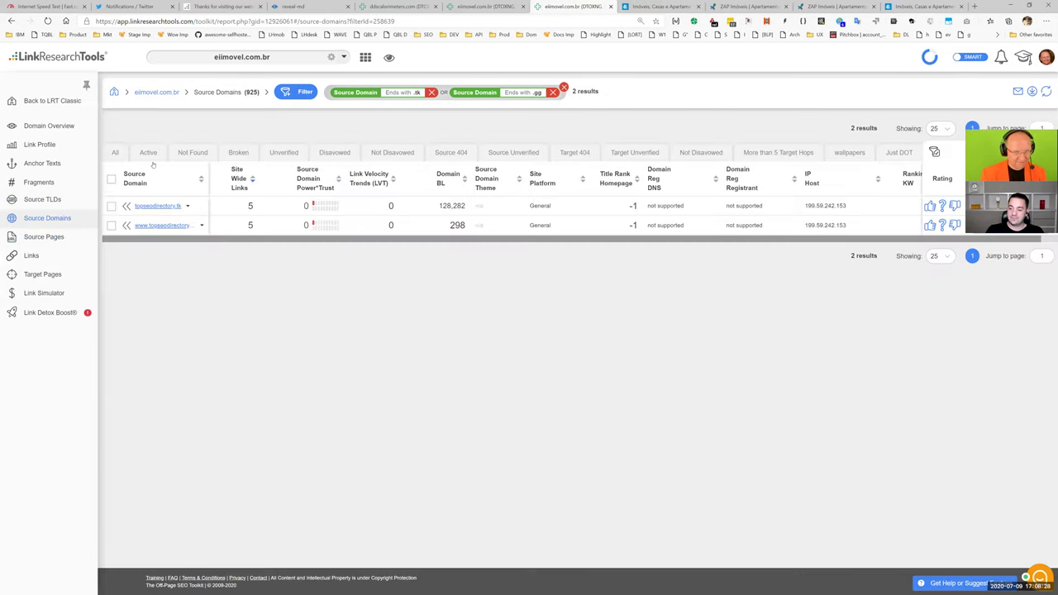
pyautogui.click(563, 89)
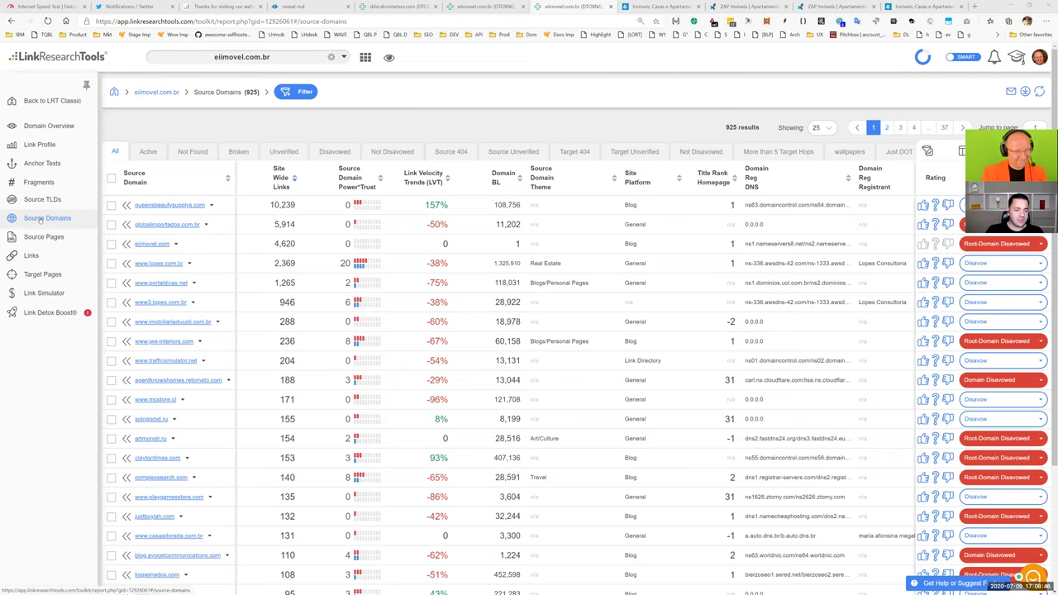
pyautogui.click(39, 145)
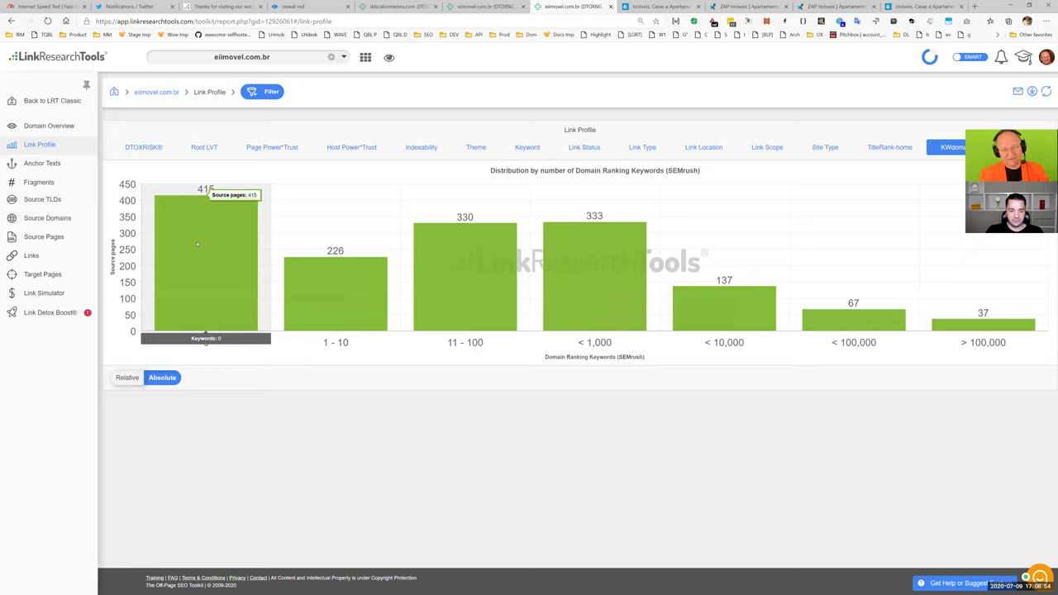
# - Show the DTOXRISK distribution (1,763 Very Low, 17 Above average), then open Domain Overview
pyautogui.click(142, 148)
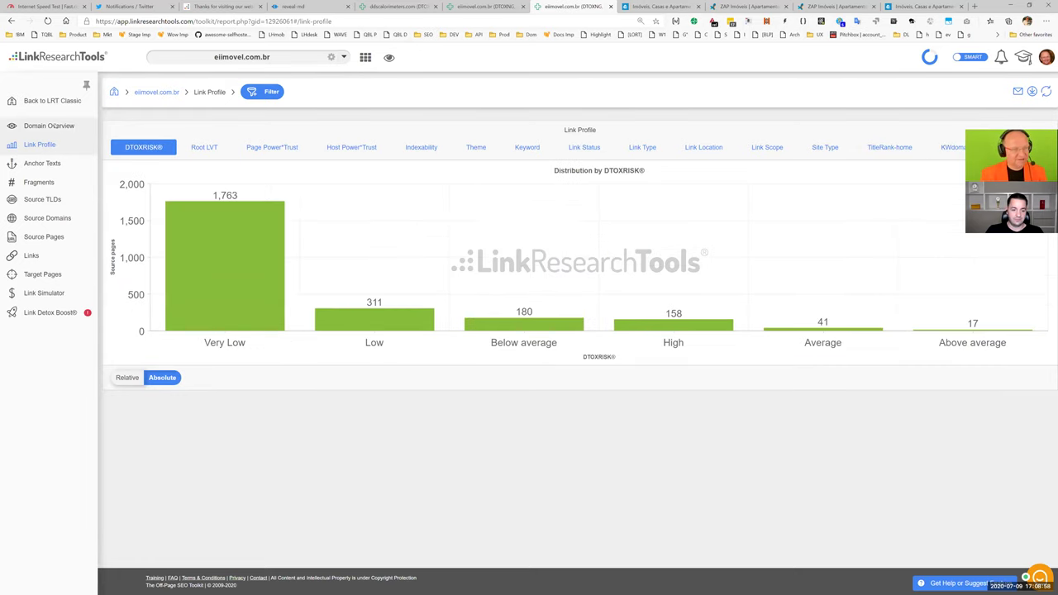
pyautogui.click(52, 126)
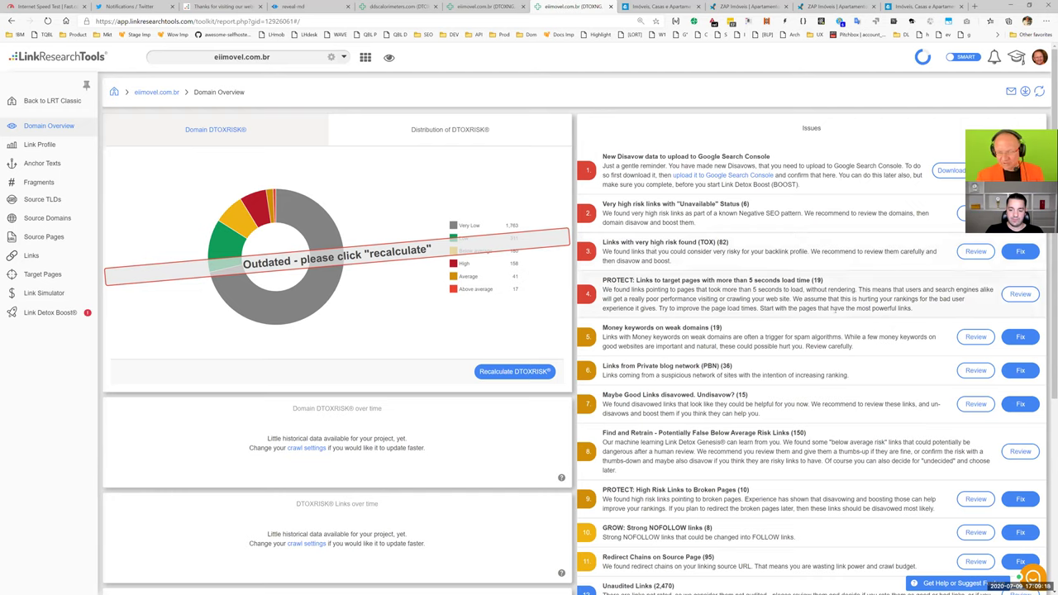
pyautogui.moveTo(634, 280); pyautogui.dragTo(931, 311)
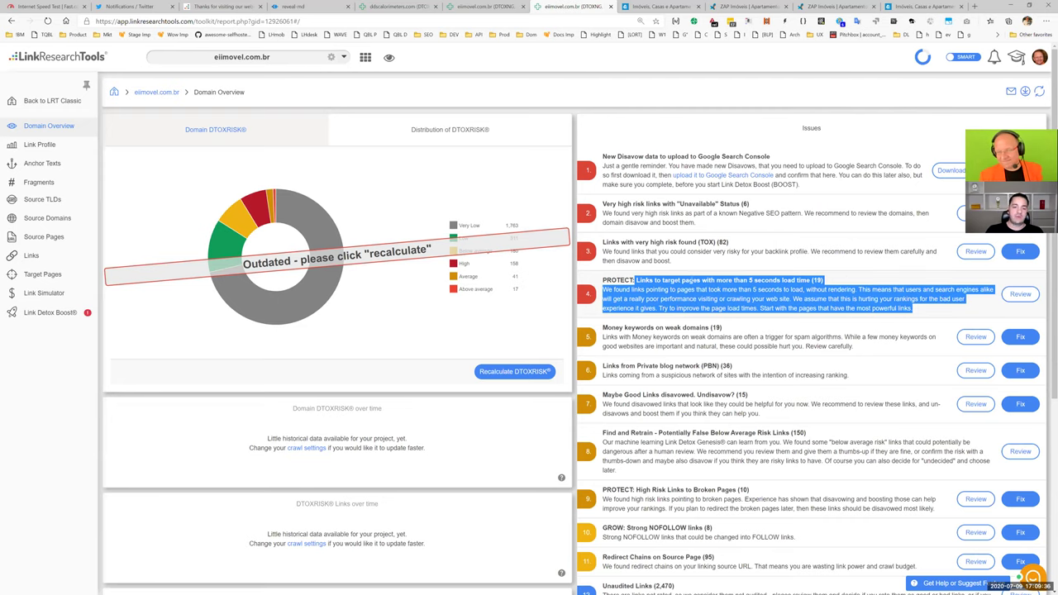
pyautogui.click(606, 278)
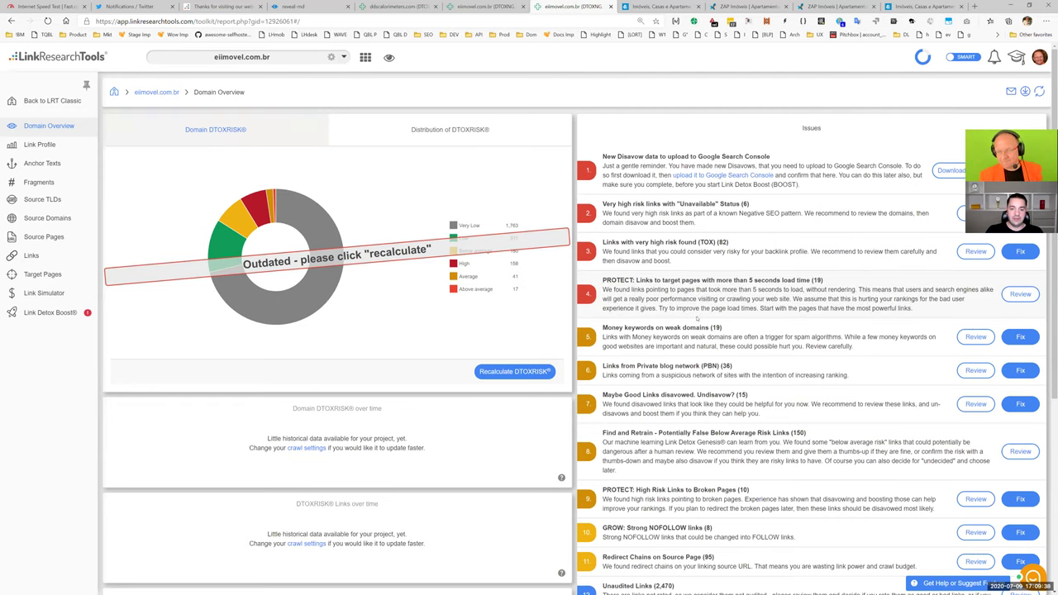
pyautogui.scroll(-1, 769, 322)
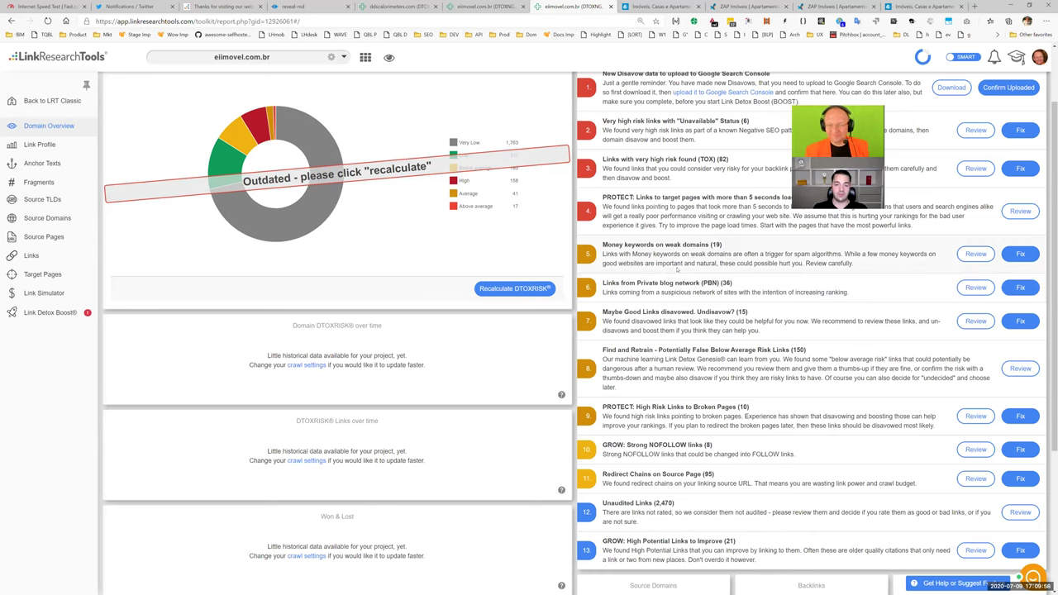
pyautogui.click(1025, 214)
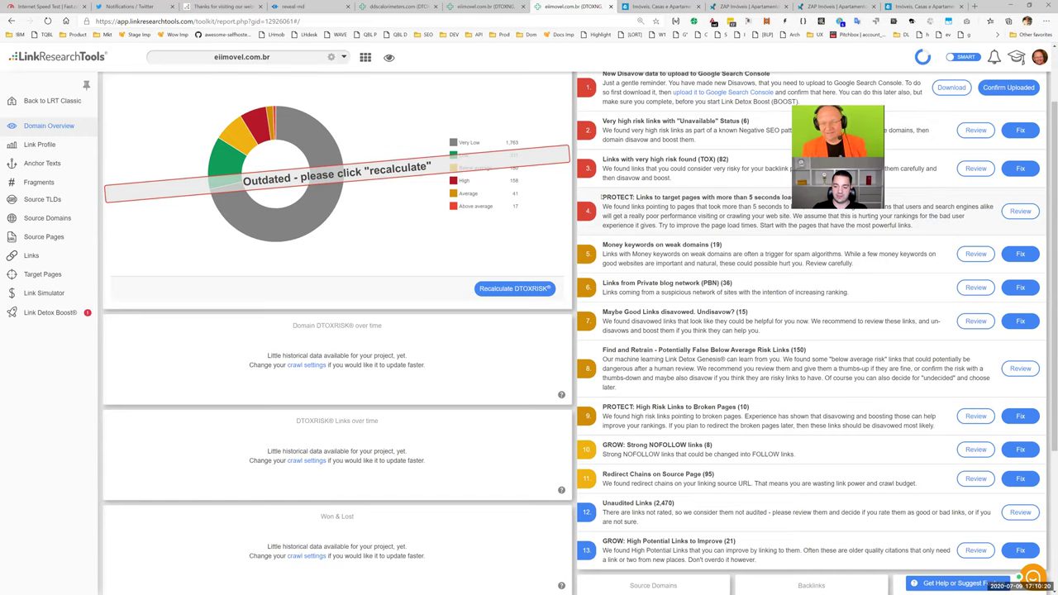
pyautogui.scroll(2, 779, 209)
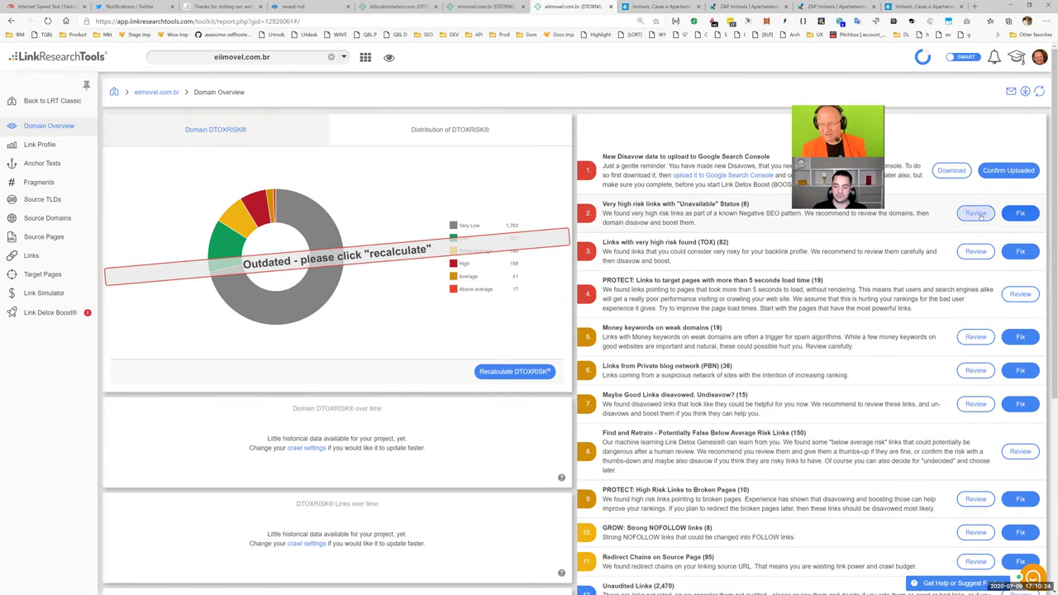
pyautogui.doubleClick(744, 204)
pyautogui.moveTo(744, 204); pyautogui.dragTo(716, 204)
pyautogui.click(976, 215)
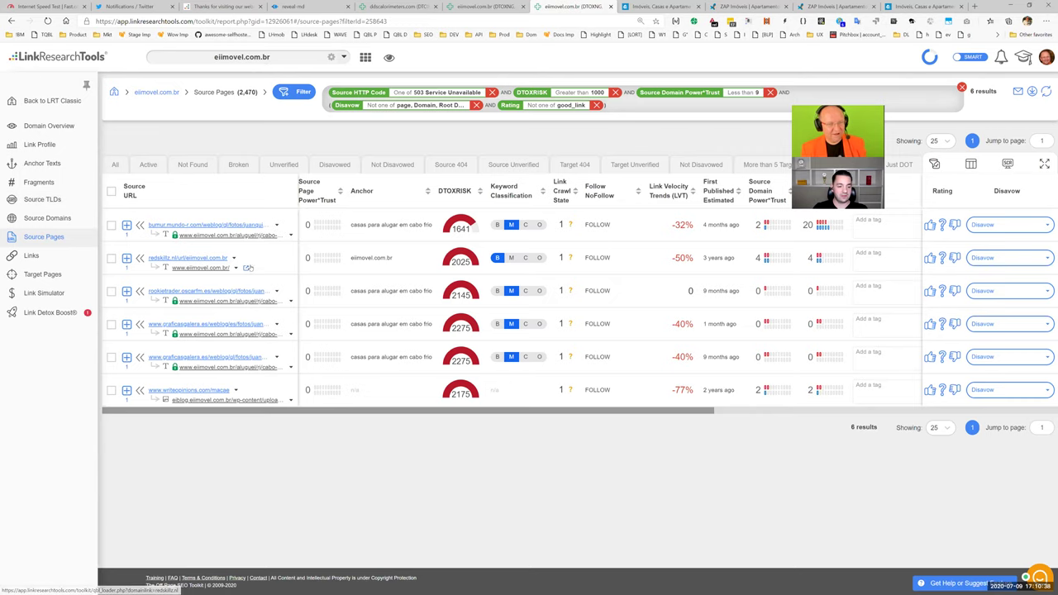
pyautogui.click(203, 267)
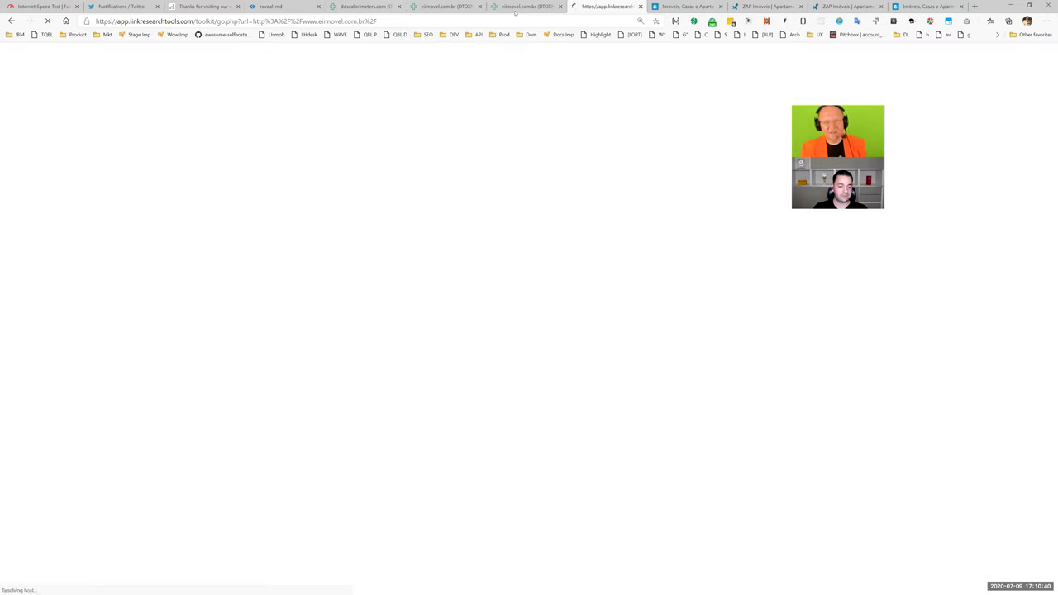
pyautogui.hotkey('ctrl', 'shift', 'Tab')
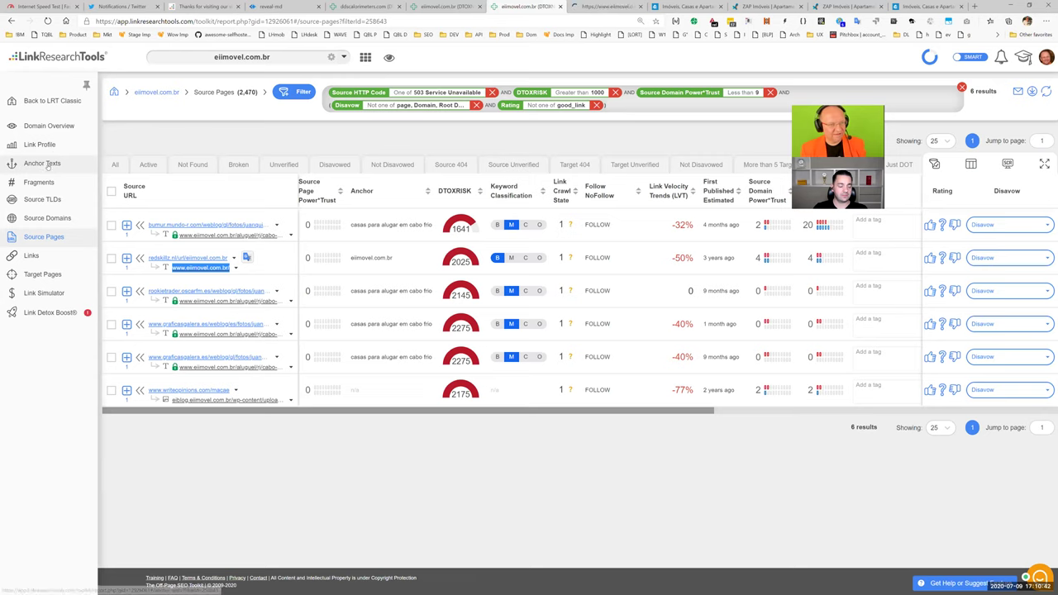
pyautogui.click(41, 163)
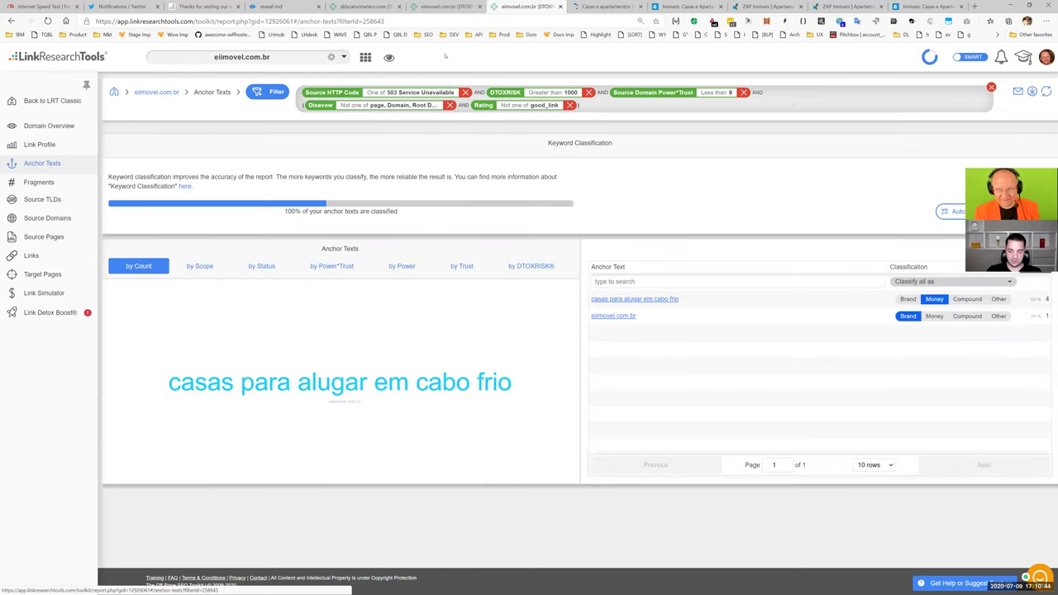
# - Reset the anchor text filter and compare anchor texts by DTOXRISK and by Count
pyautogui.click(992, 87)
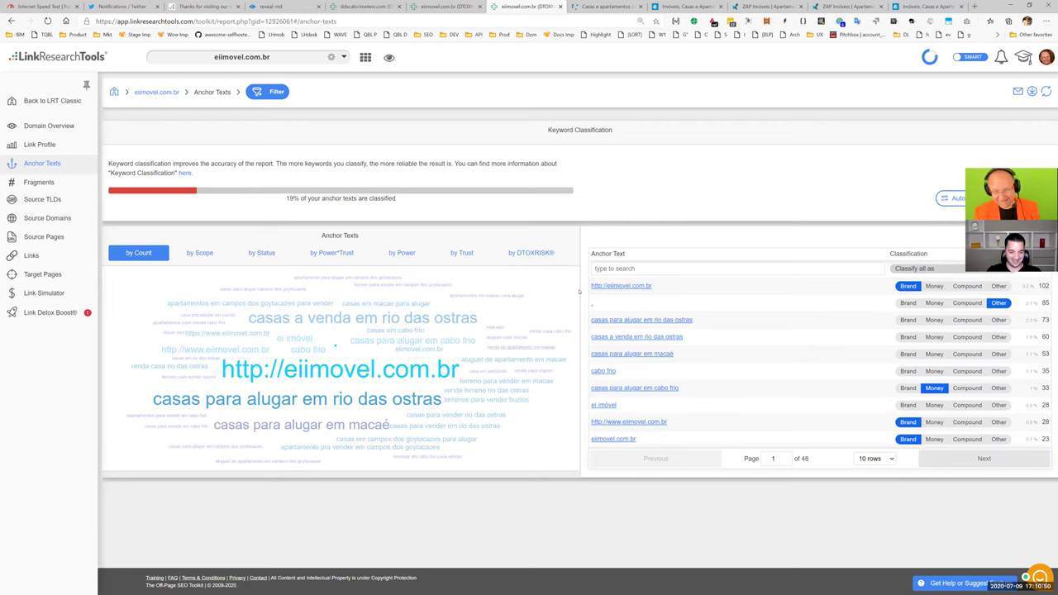
pyautogui.click(543, 255)
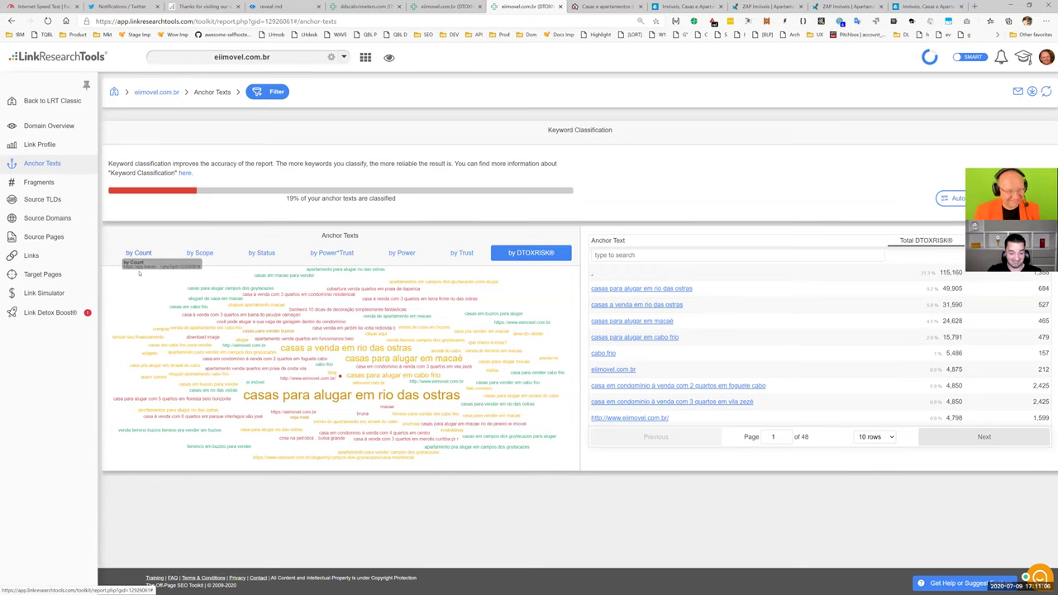
pyautogui.click(139, 253)
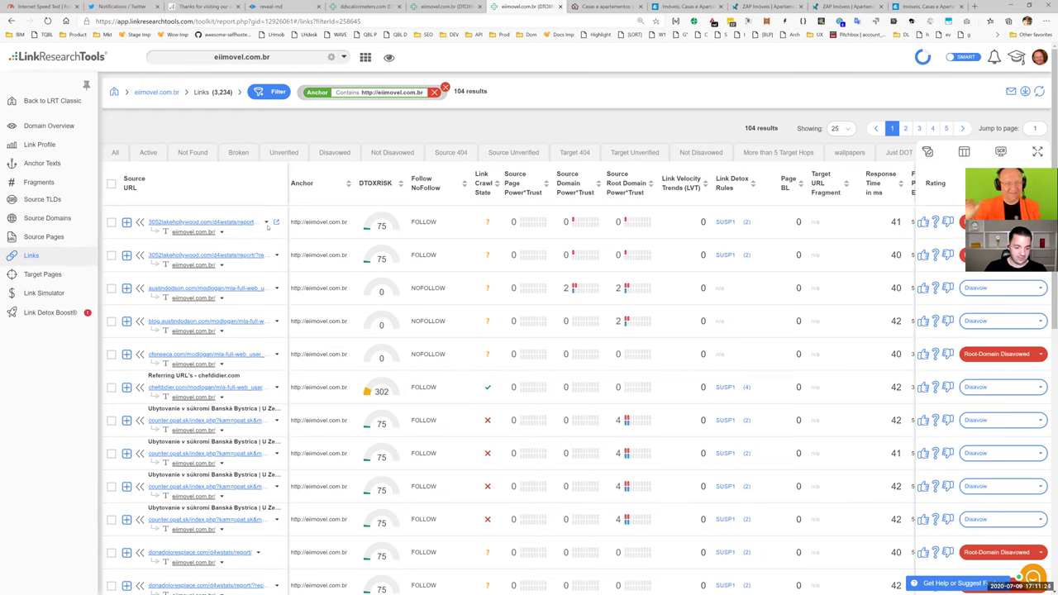
# - Expand the first link's redirect trace, then show the 65 source domains for the anchor filter
pyautogui.click(127, 222)
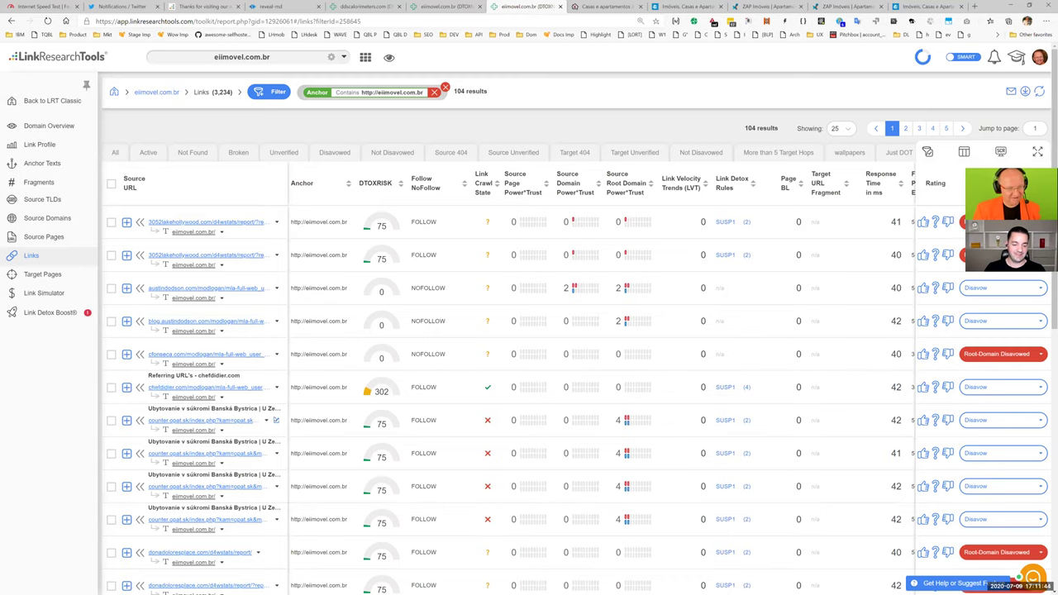
pyautogui.scroll(-3, 275, 419)
pyautogui.scroll(5, 274, 420)
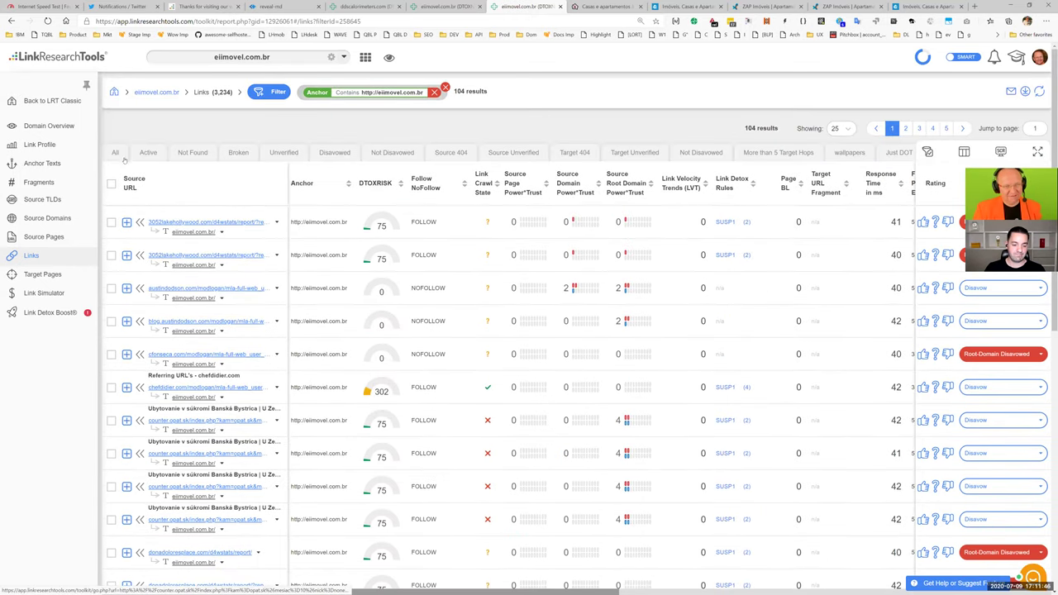
pyautogui.click(62, 221)
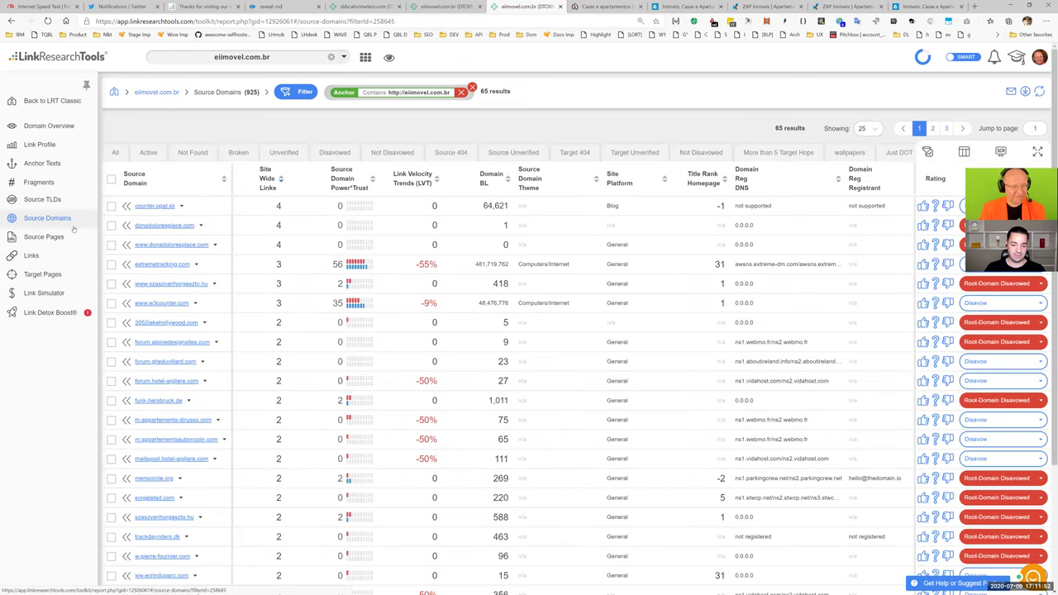
# - Replace the anchor filter with a Source Domain Power greater than 4 rule
pyautogui.click(472, 88)
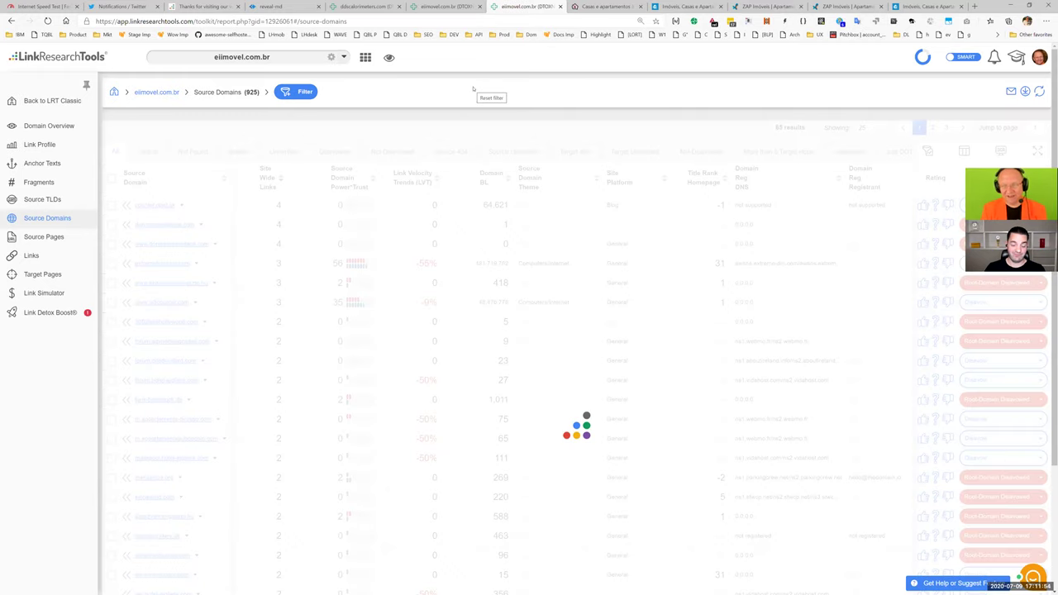
pyautogui.click(298, 91)
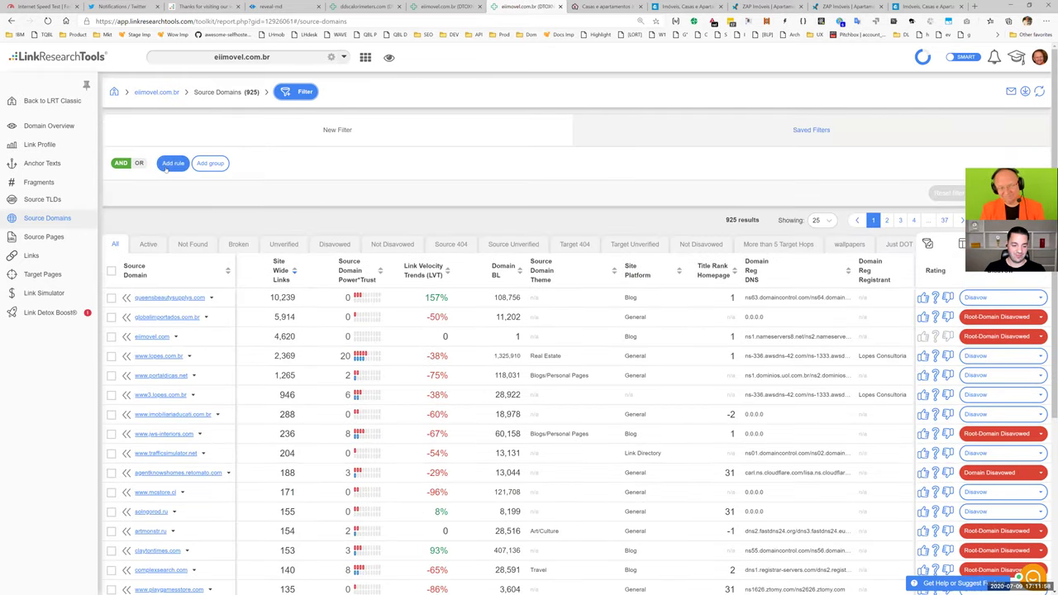
pyautogui.click(177, 164)
pyautogui.click(202, 181)
pyautogui.write('po')
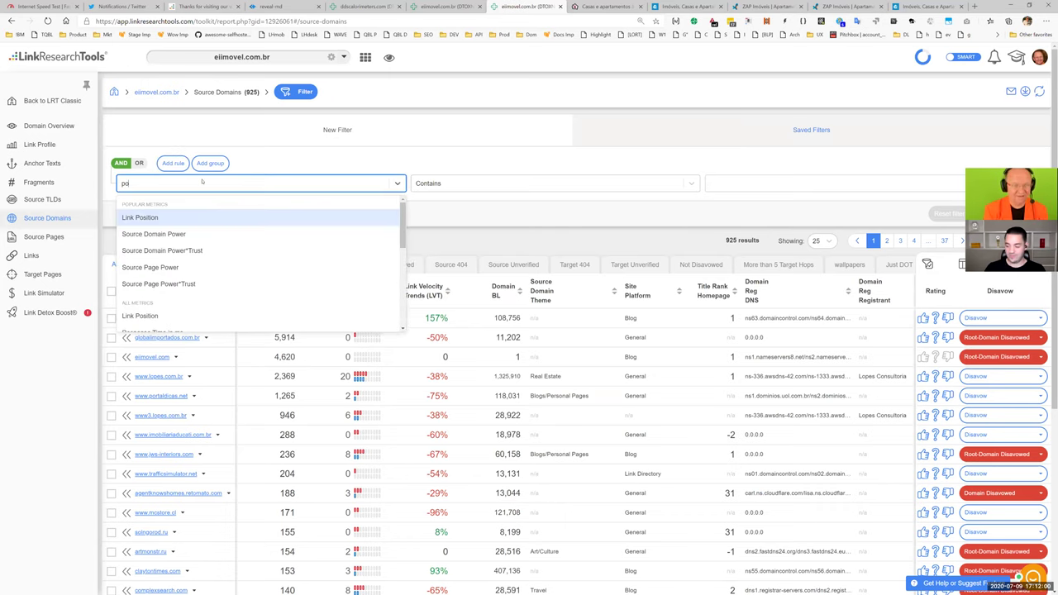
pyautogui.press('Down')
pyautogui.press('Return')
pyautogui.press('Tab')
pyautogui.press('Down')
pyautogui.press('Down')
pyautogui.press('Down')
pyautogui.press('Up')
pyautogui.press('Return')
pyautogui.press('Tab')
pyautogui.write('4')
pyautogui.press('Return')
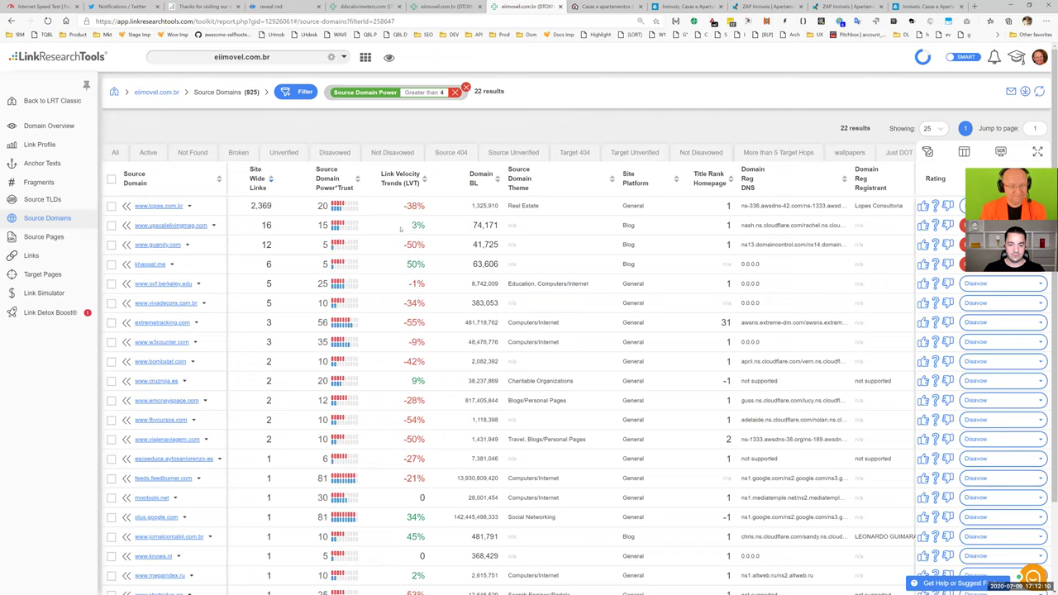
pyautogui.scroll(-2, 340, 303)
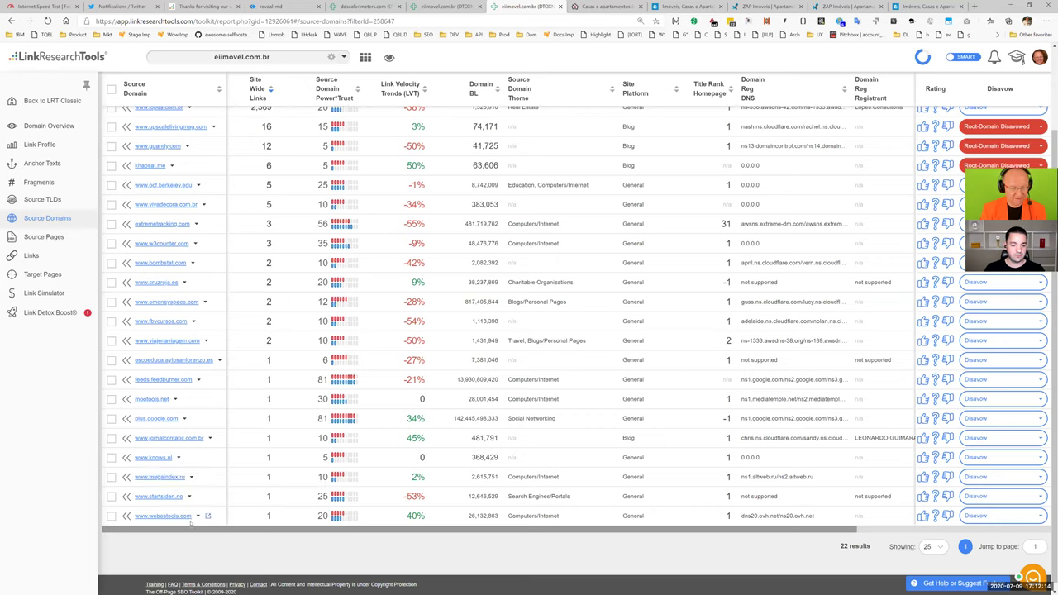
pyautogui.scroll(2, 185, 400)
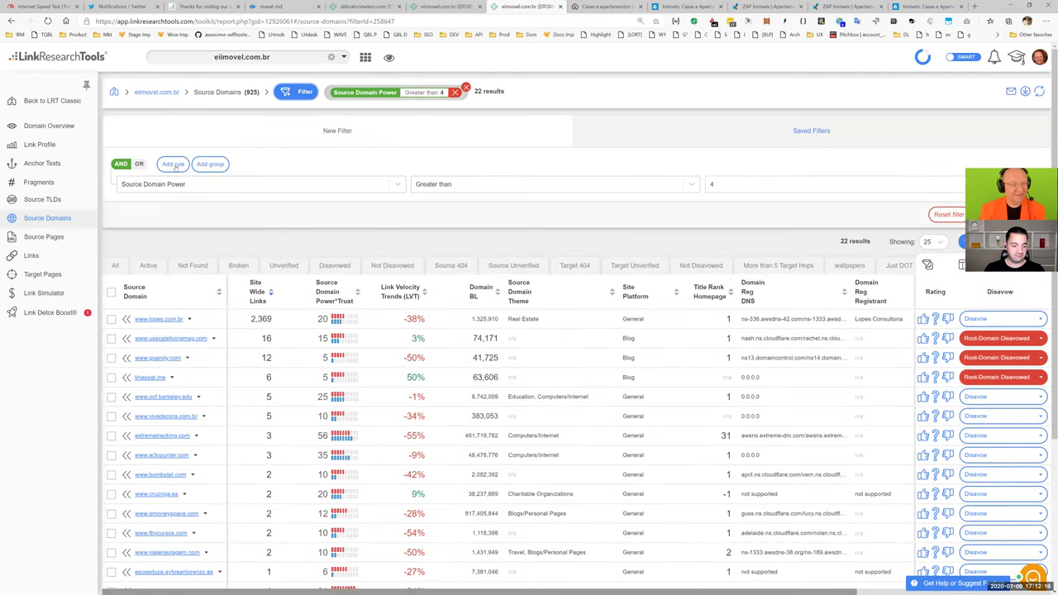
# - Add a DTOXRISK less than 500 rule and view the 45 matching source pages
pyautogui.click(173, 164)
pyautogui.click(169, 205)
pyautogui.write('risk')
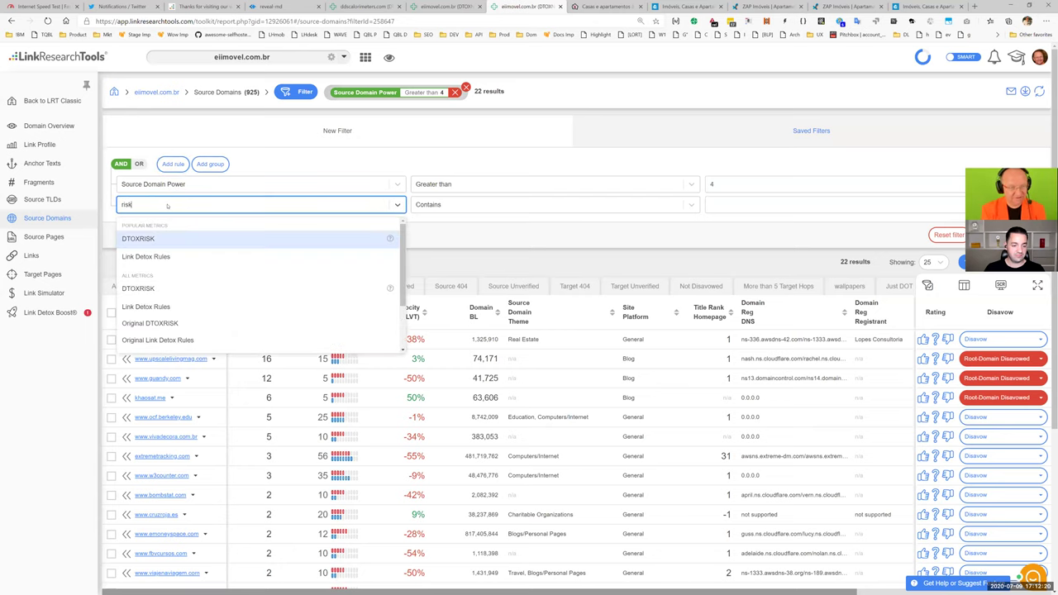
pyautogui.press('Return')
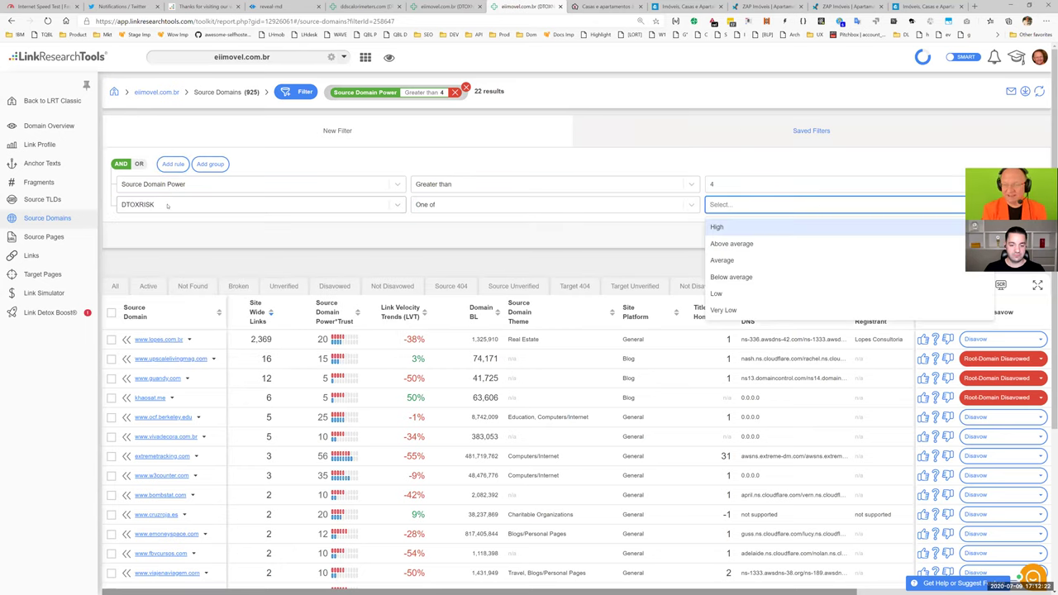
pyautogui.hotkey('shift', 'Tab')
pyautogui.press('Down')
pyautogui.press('Down')
pyautogui.press('Down')
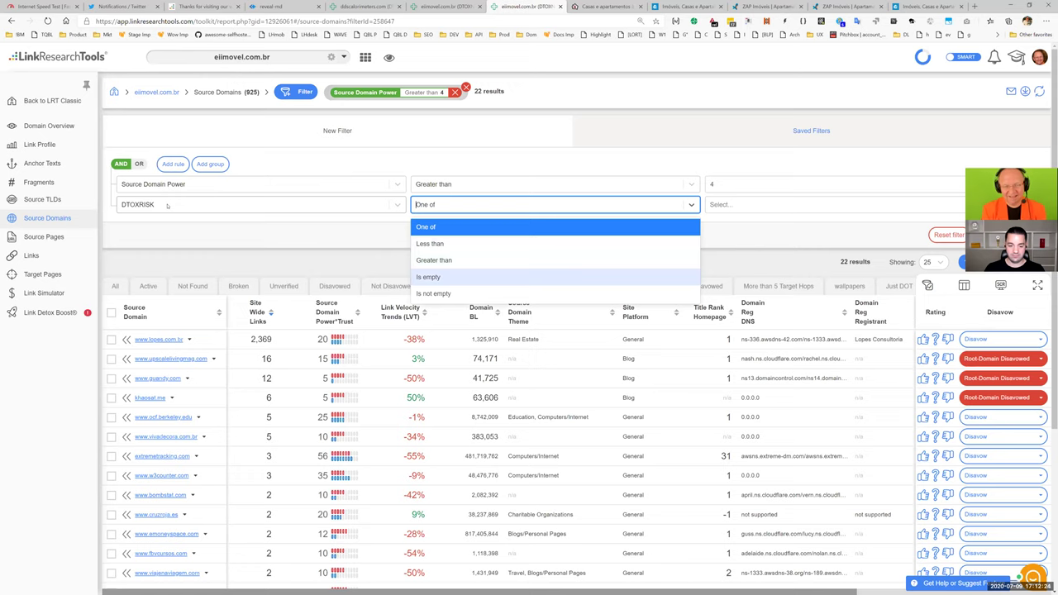
pyautogui.press('Up')
pyautogui.press('Up')
pyautogui.press('Return')
pyautogui.write('500')
pyautogui.press('Return')
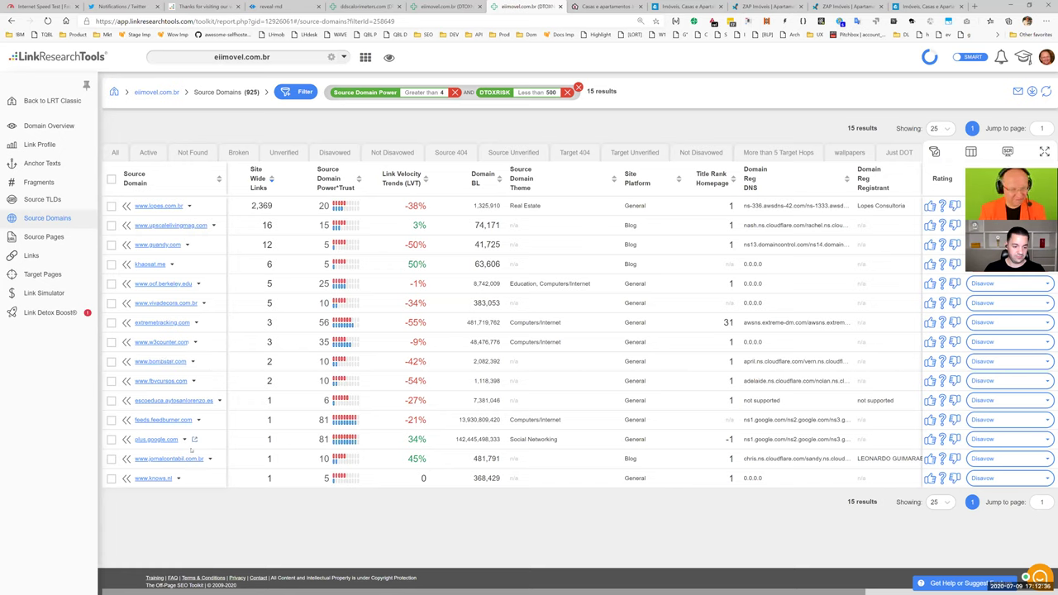
pyautogui.doubleClick(167, 441)
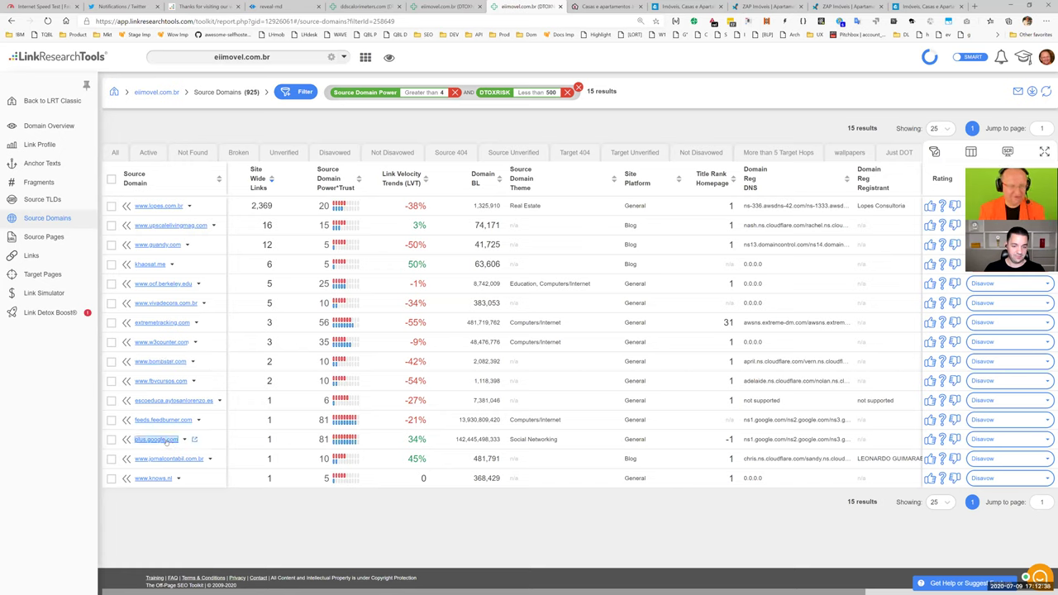
pyautogui.click(44, 237)
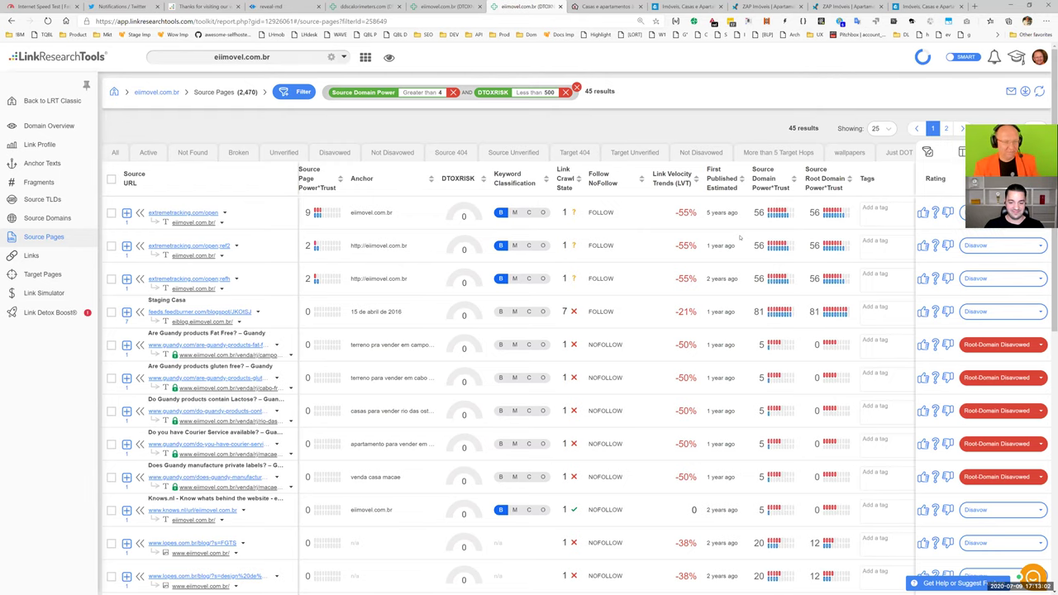
# - Change the first rule's field to Source Domain Power*Trust and reapply the filter
pyautogui.scroll(-6, 301, 238)
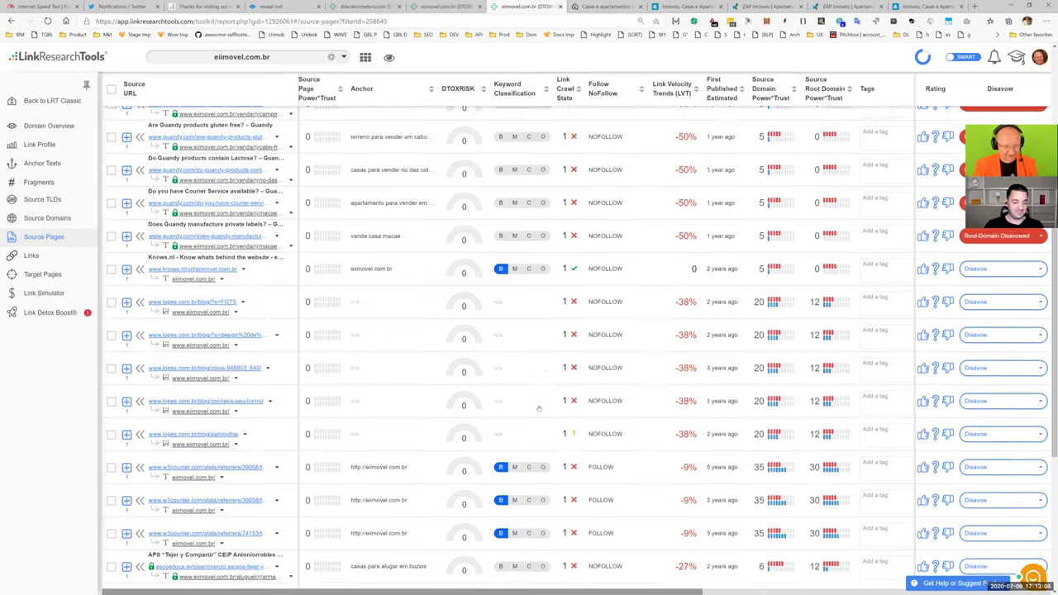
pyautogui.scroll(2, 569, 412)
pyautogui.scroll(4, 568, 412)
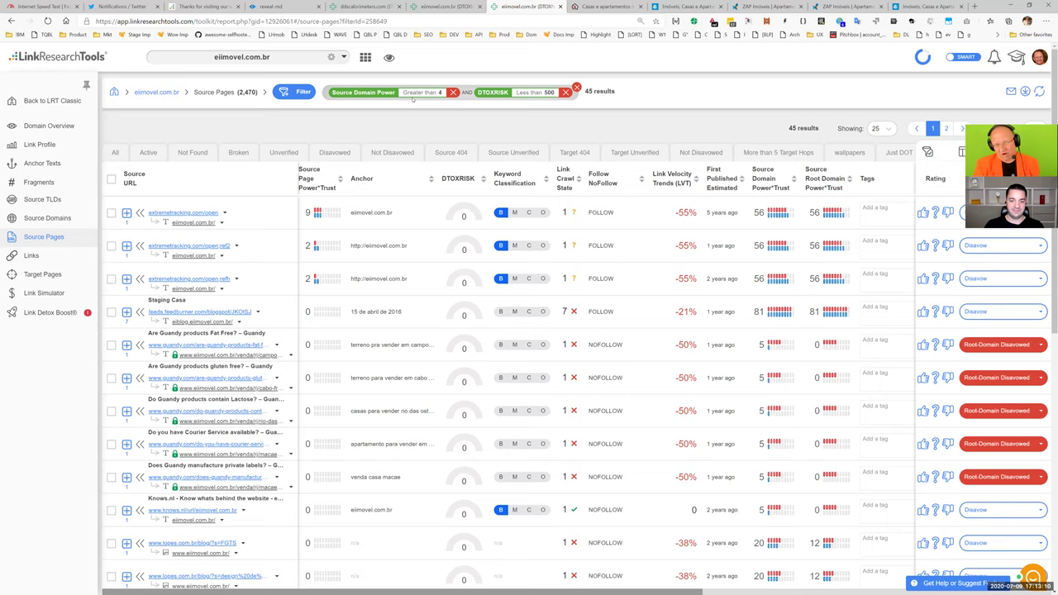
pyautogui.click(294, 92)
pyautogui.click(225, 185)
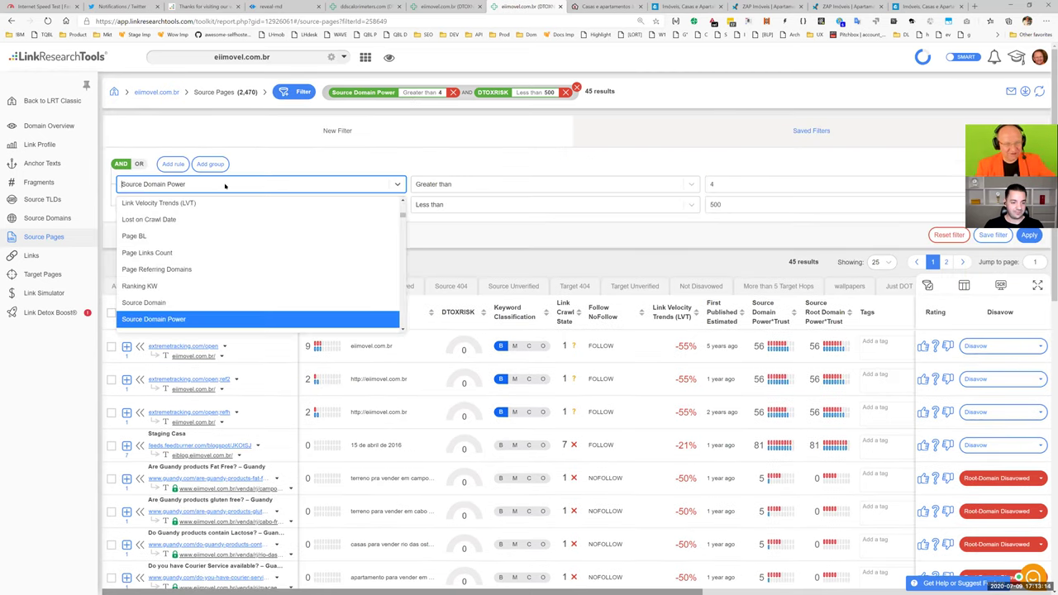
pyautogui.write('power')
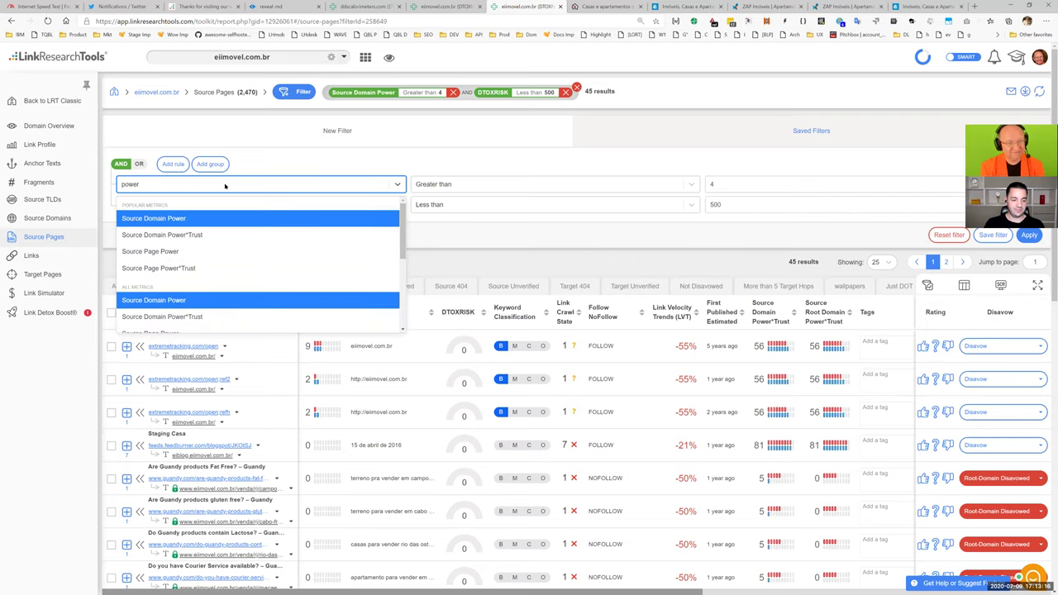
pyautogui.press('Down')
pyautogui.press('Return')
pyautogui.click(1028, 235)
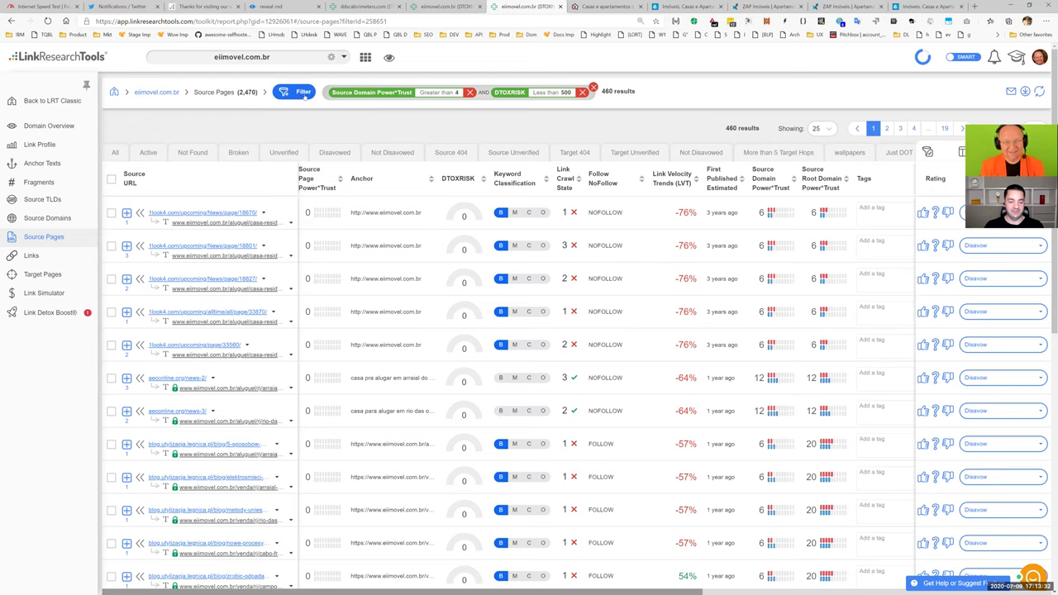
# - Add a Source Page Power*Trust greater than 0 rule, then sort the 119 results by DTOXRISK, highest first
pyautogui.click(173, 164)
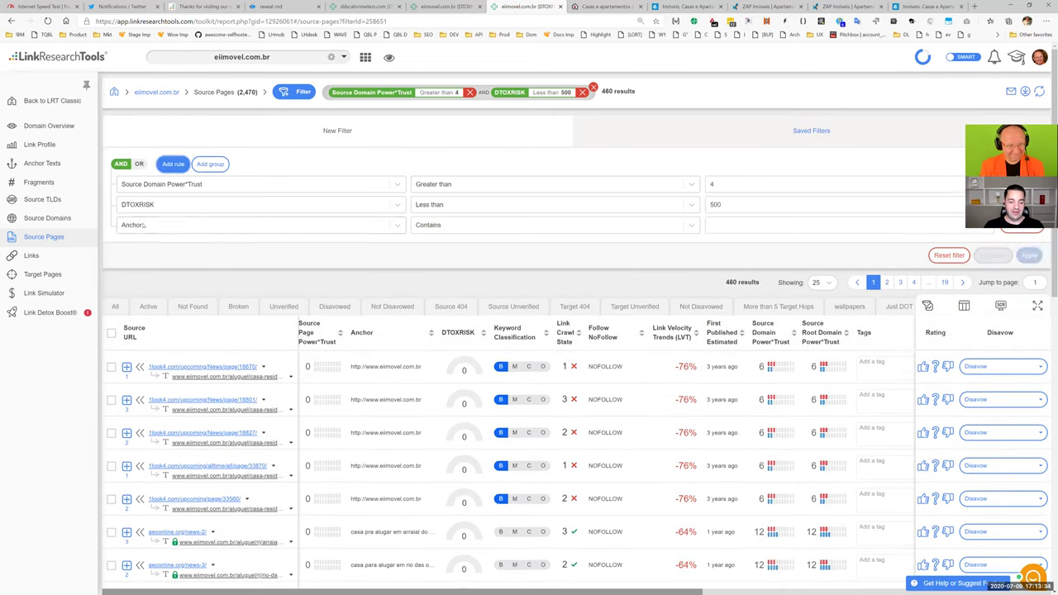
pyautogui.click(184, 228)
pyautogui.write('power')
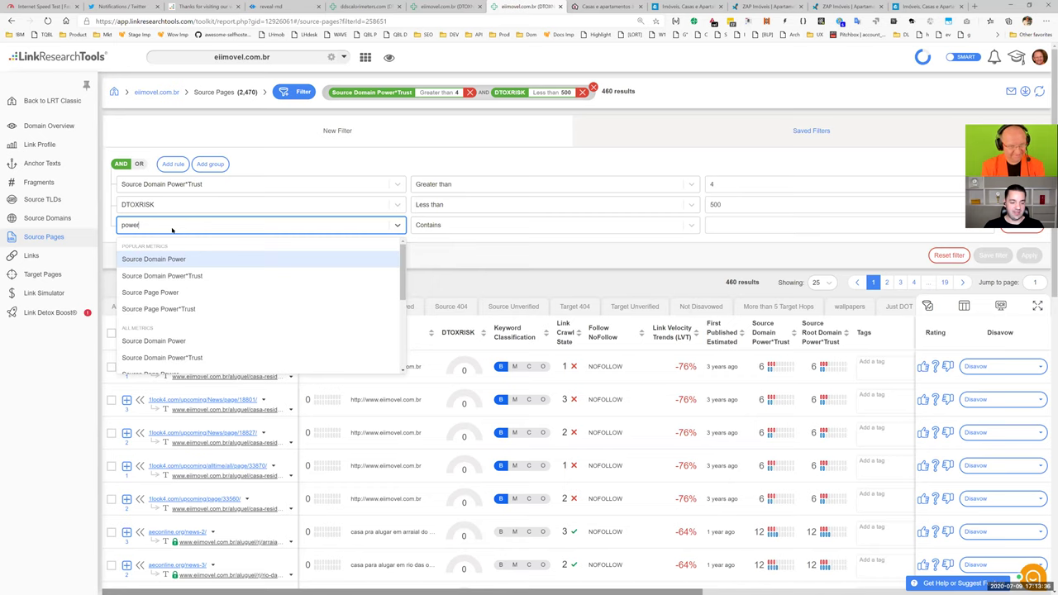
pyautogui.press('Down')
pyautogui.press('Down')
pyautogui.press('Down')
pyautogui.press('Return')
pyautogui.write('g')
pyautogui.press('Return')
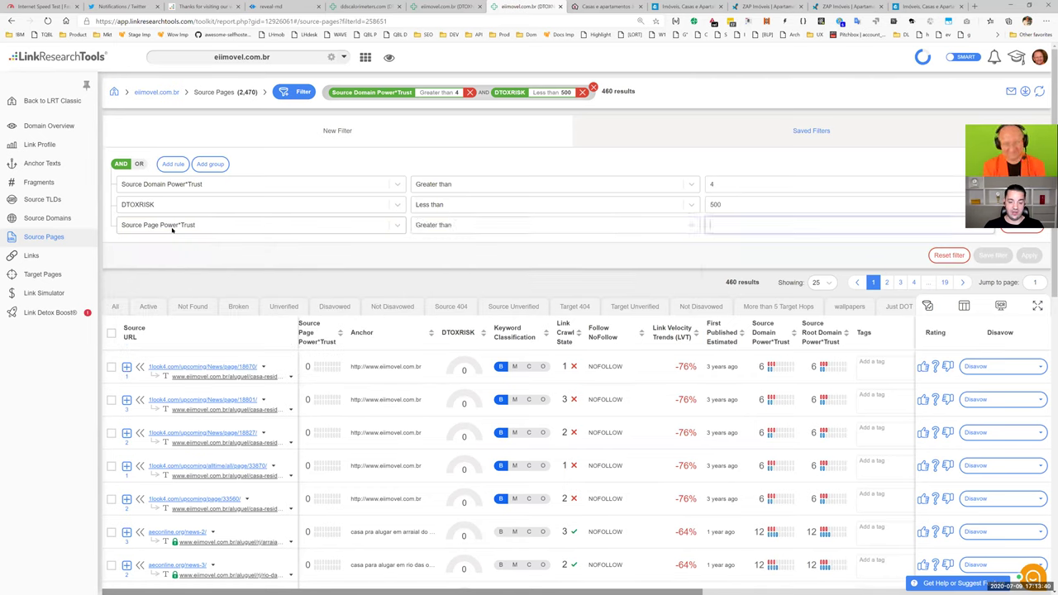
pyautogui.write('0')
pyautogui.press('Return')
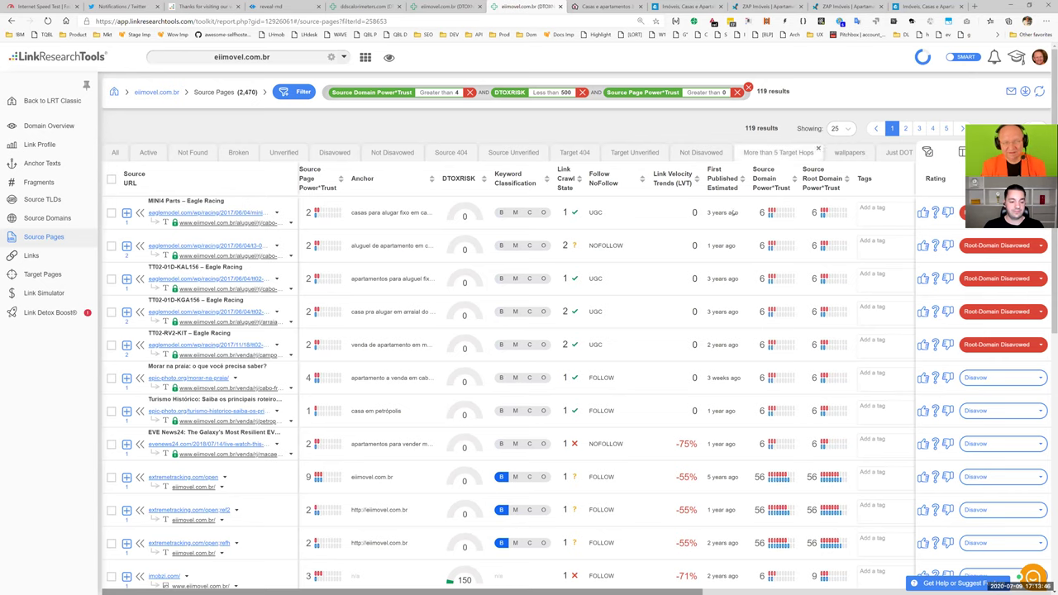
pyautogui.moveTo(754, 94); pyautogui.dragTo(788, 92)
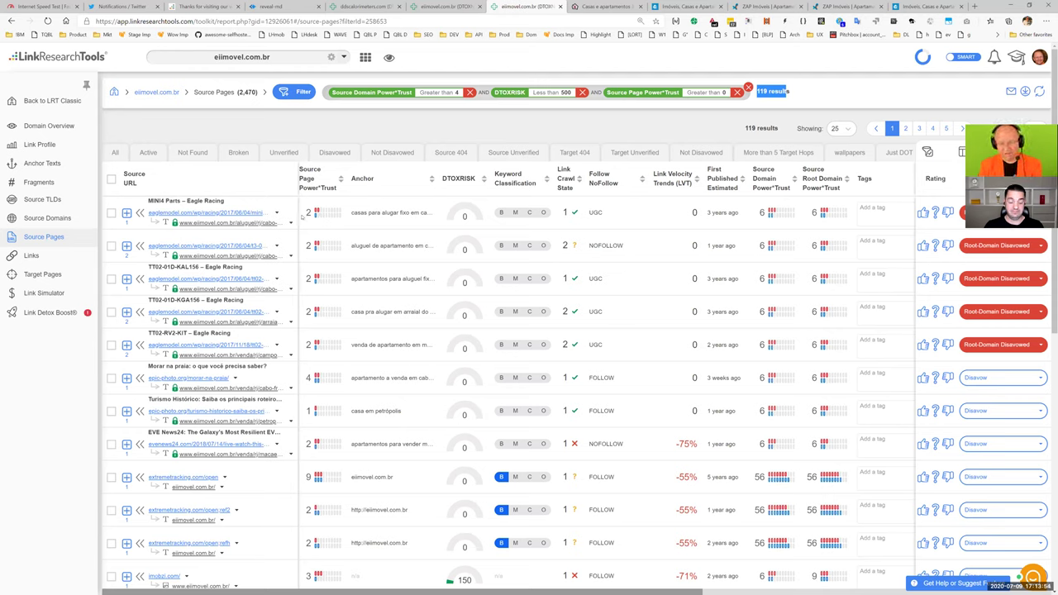
pyautogui.click(466, 181)
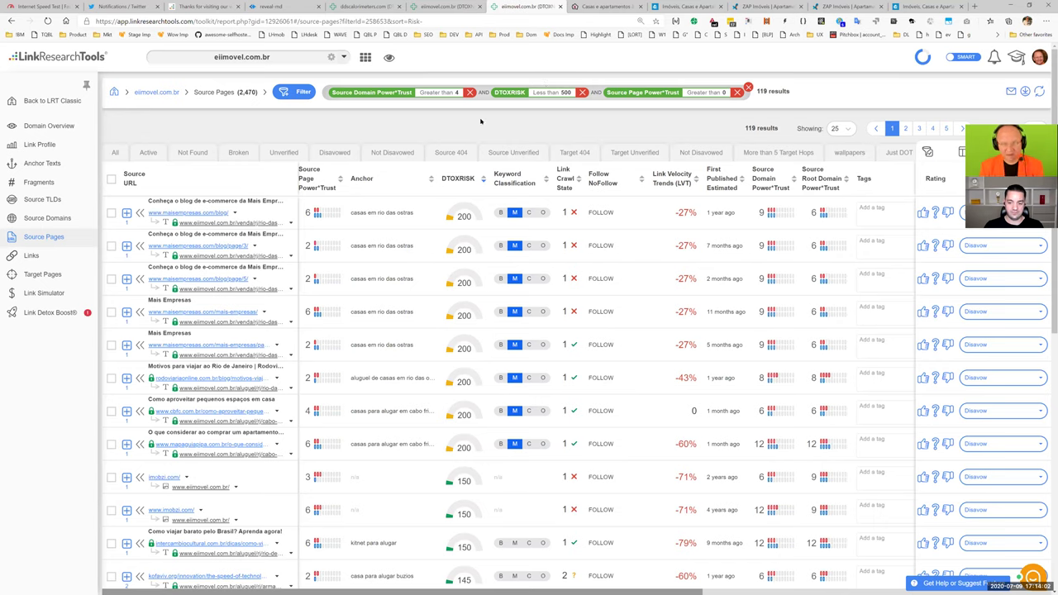
# - Rate all 119 filtered source pages as good, then go to the hesapkurdu.com project
pyautogui.click(111, 179)
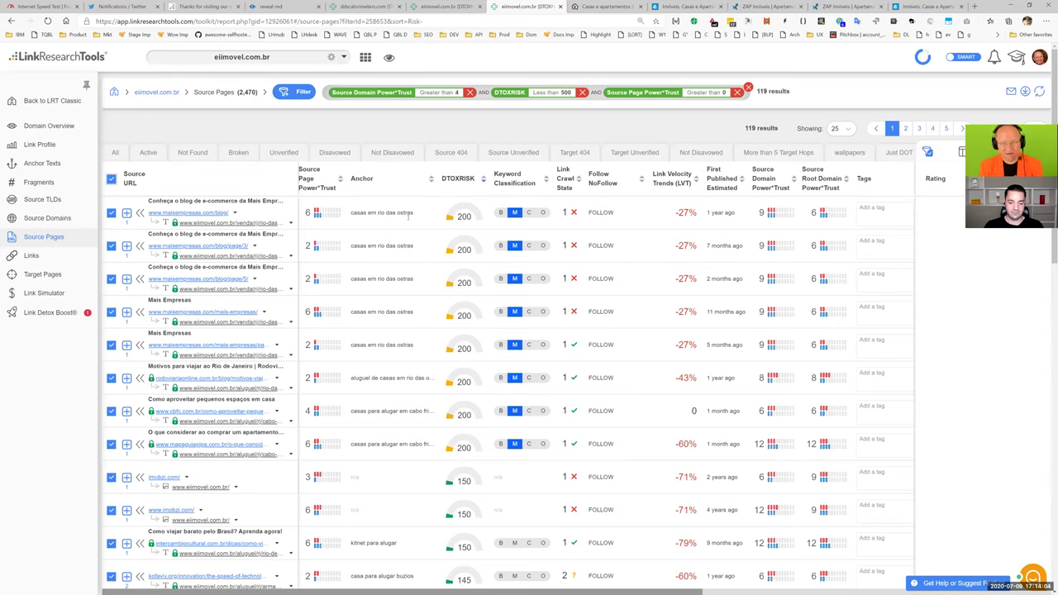
pyautogui.click(1007, 238)
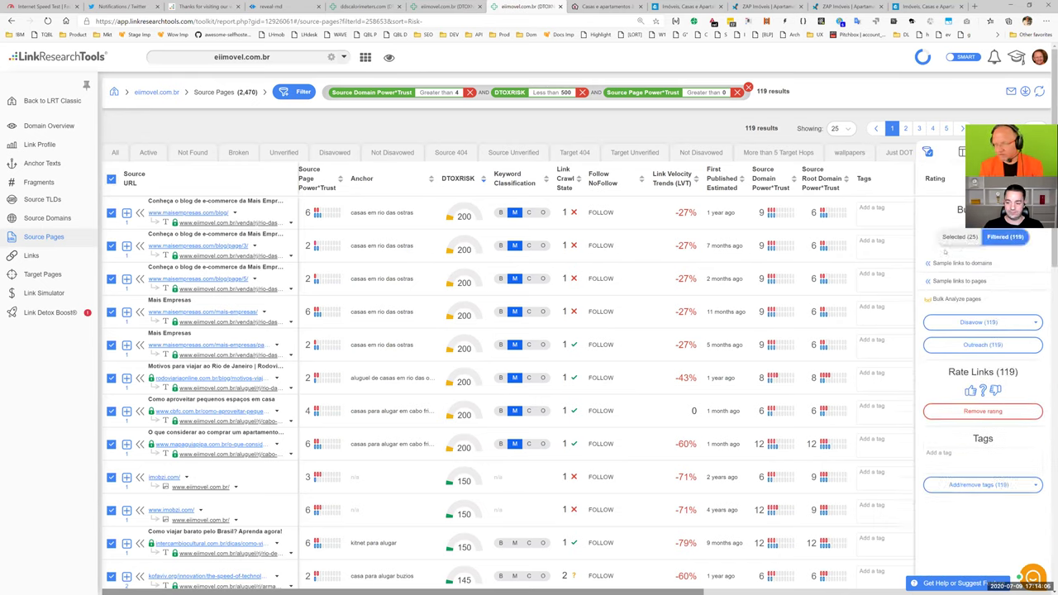
pyautogui.click(971, 392)
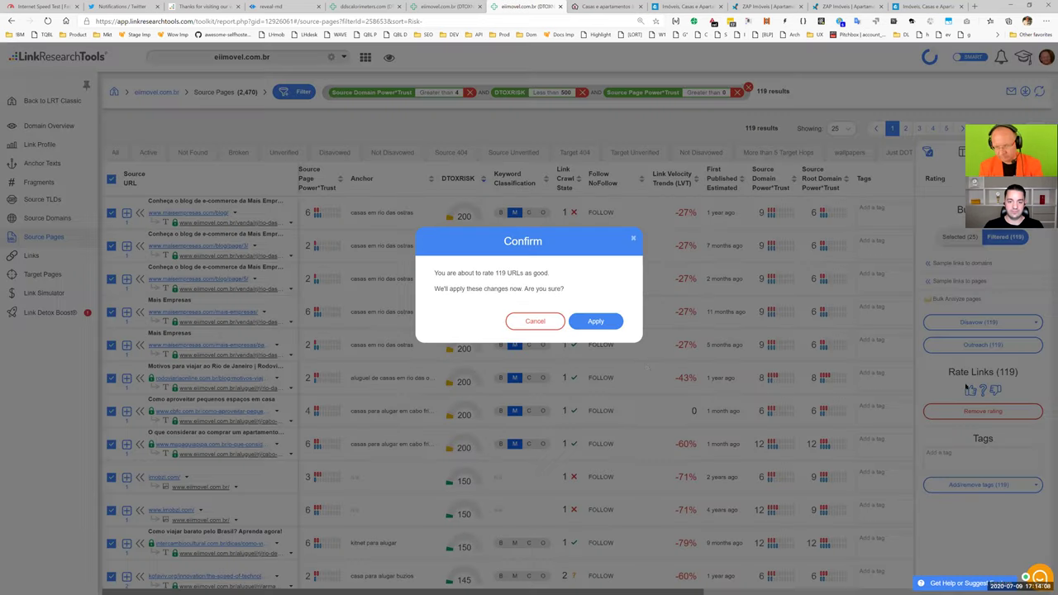
pyautogui.click(599, 356)
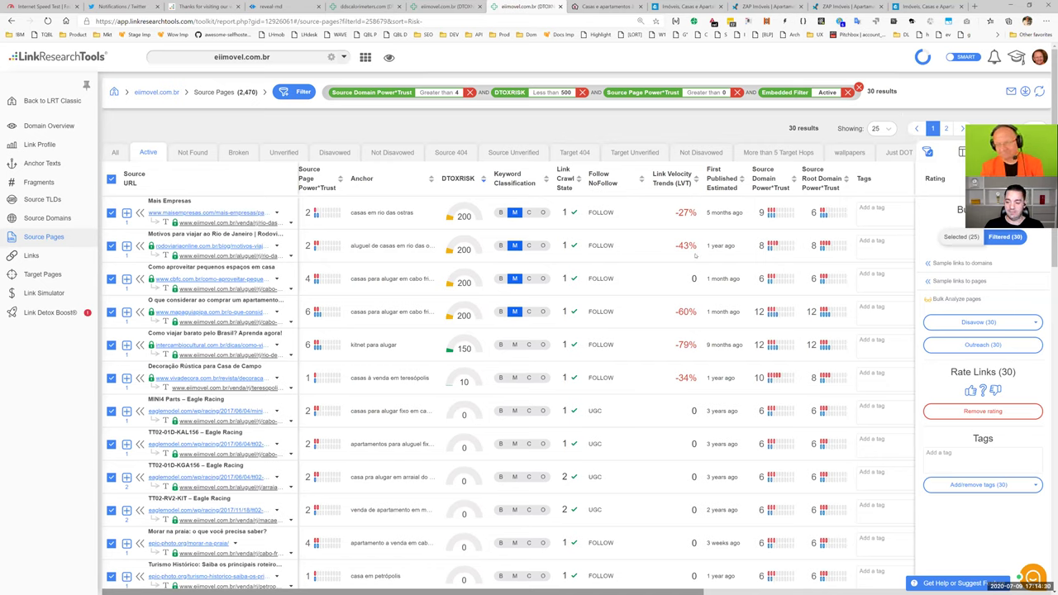
pyautogui.moveTo(238, 91); pyautogui.dragTo(263, 92)
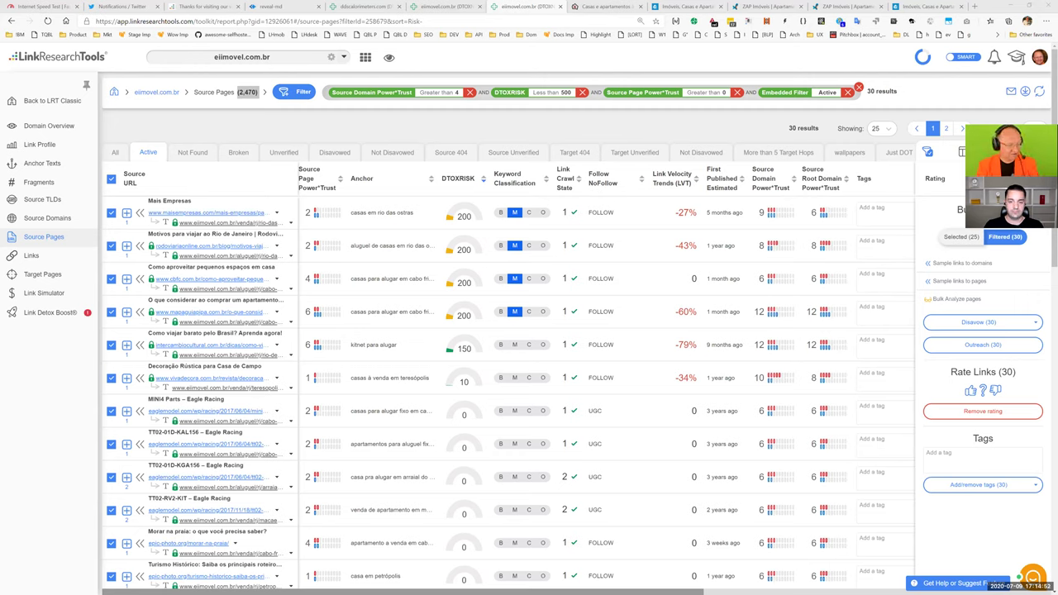
pyautogui.hotkey('ctrl', '9')
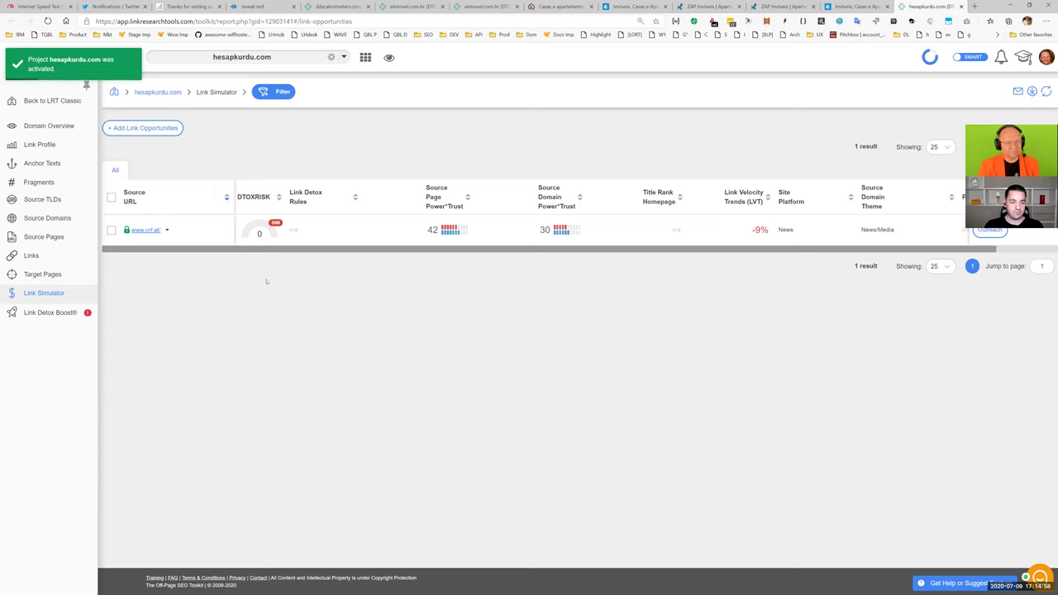
pyautogui.doubleClick(147, 231)
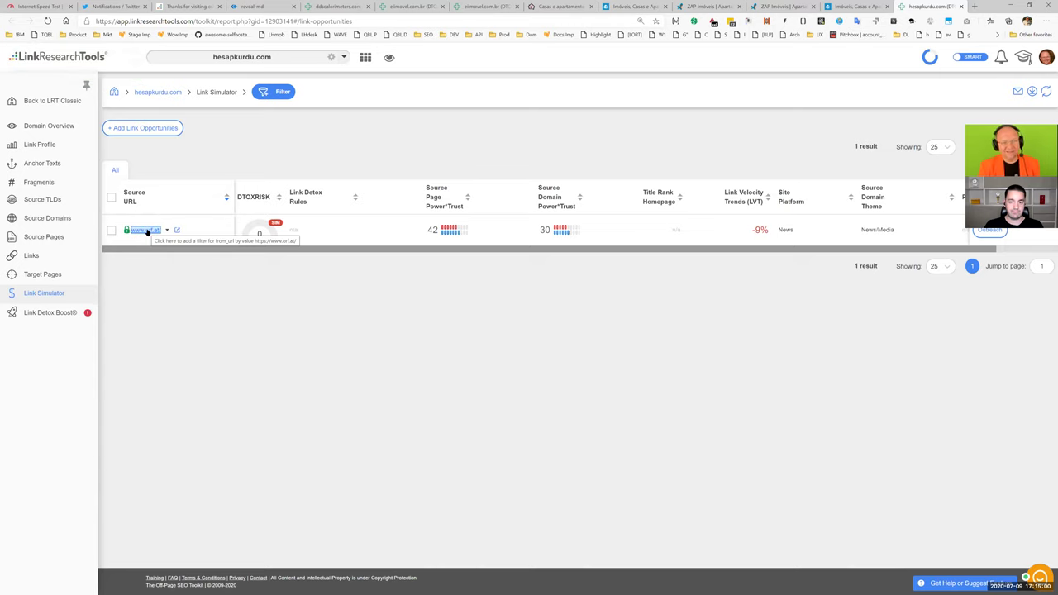
pyautogui.click(148, 249)
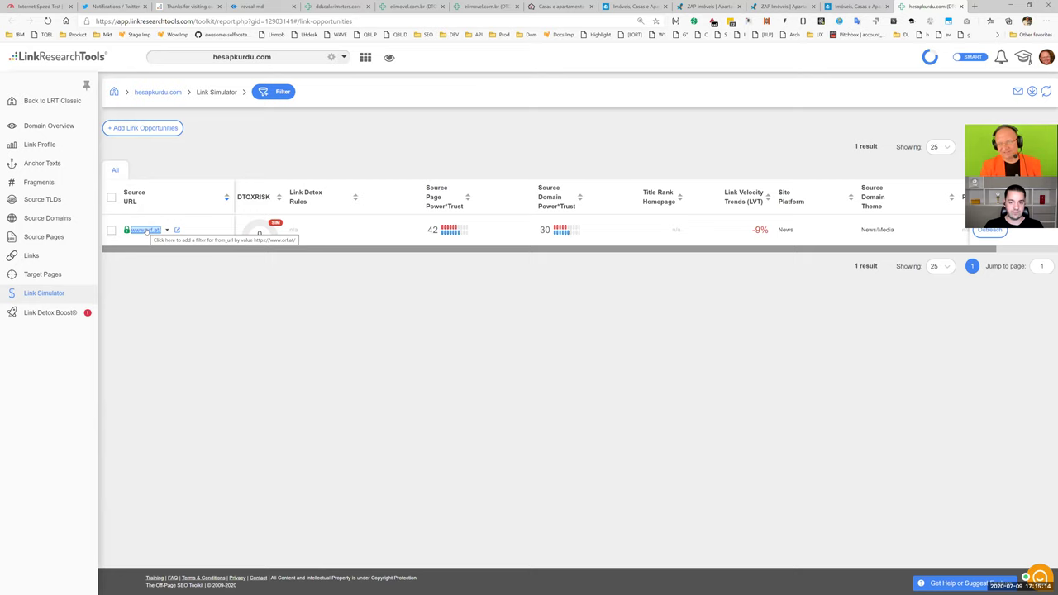
pyautogui.click(142, 128)
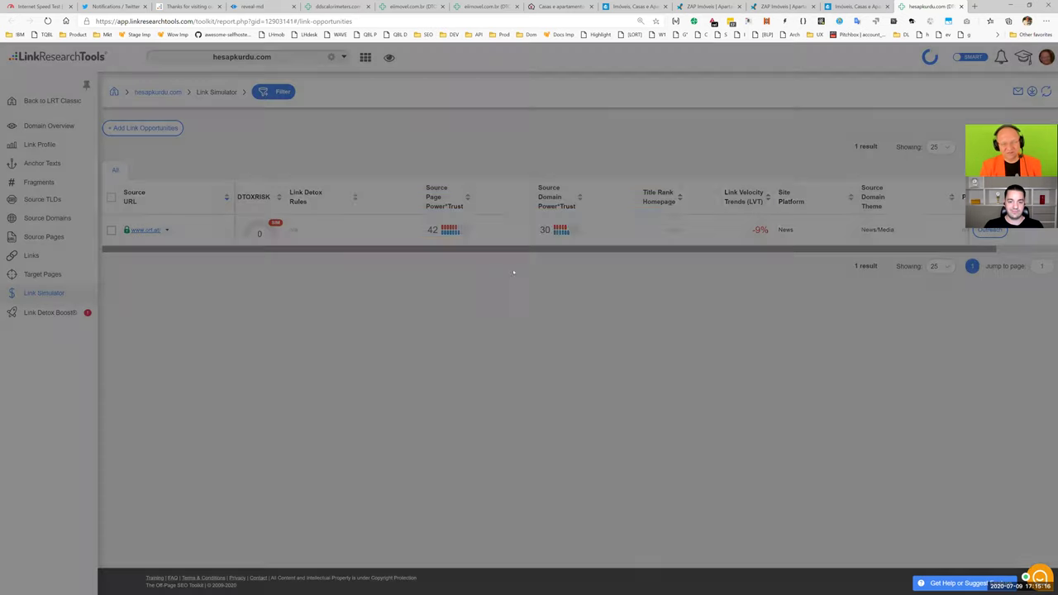